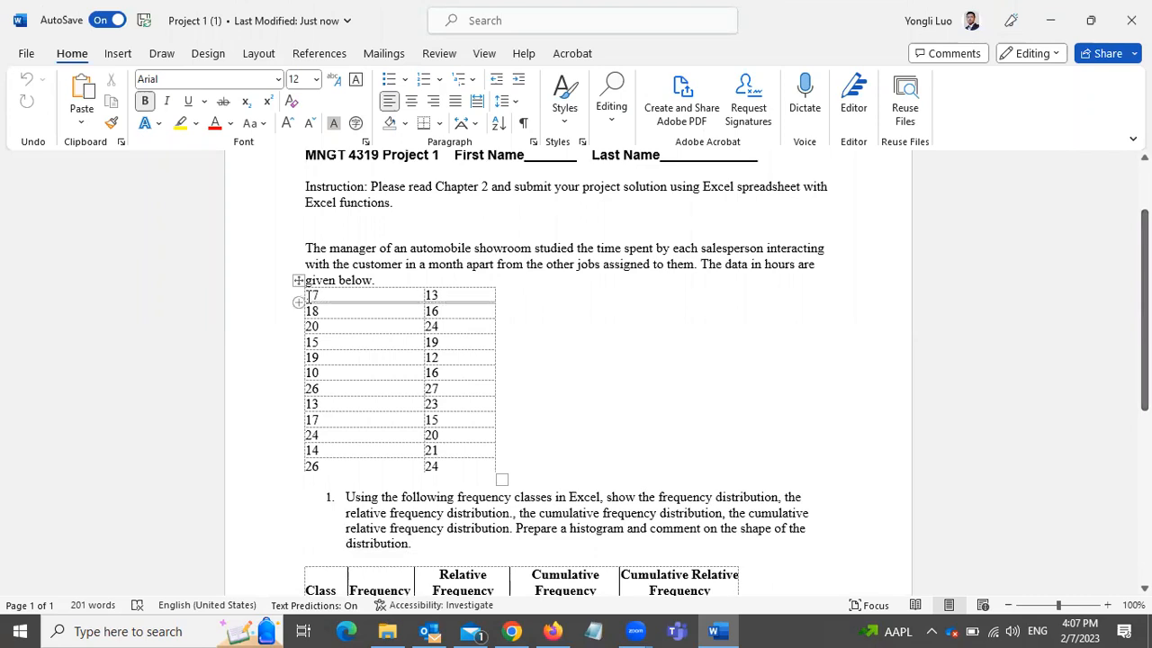
- Copy both columns of hours data from the Word assignment and launch Excel
drag(309, 294, 445, 465)
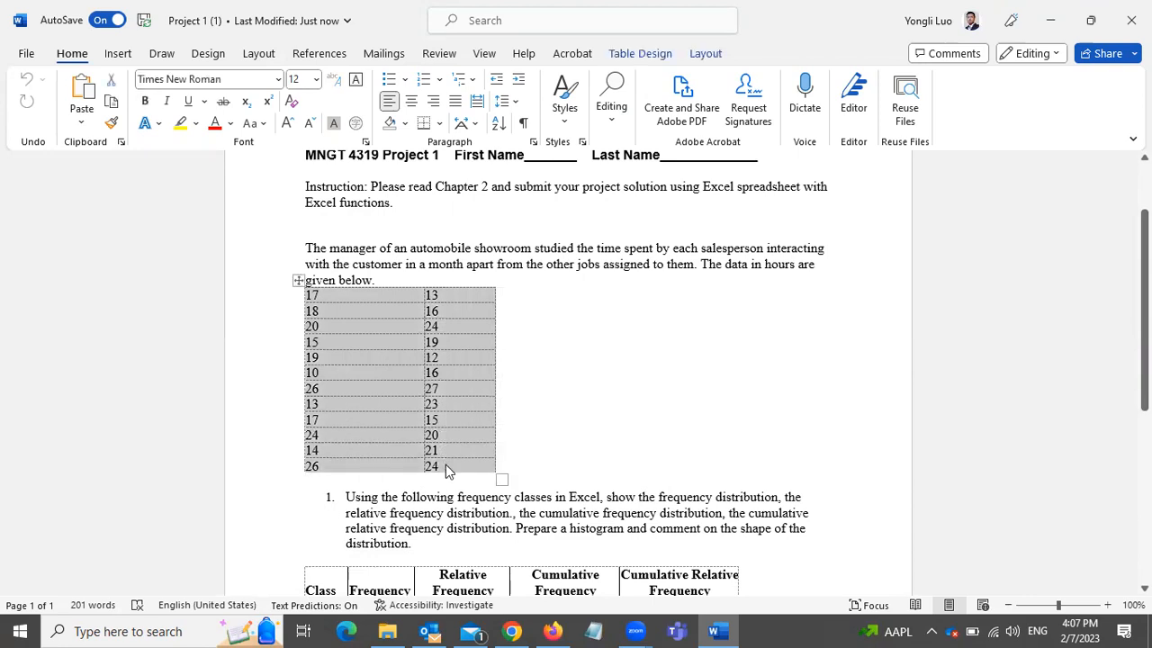
click(4, 627)
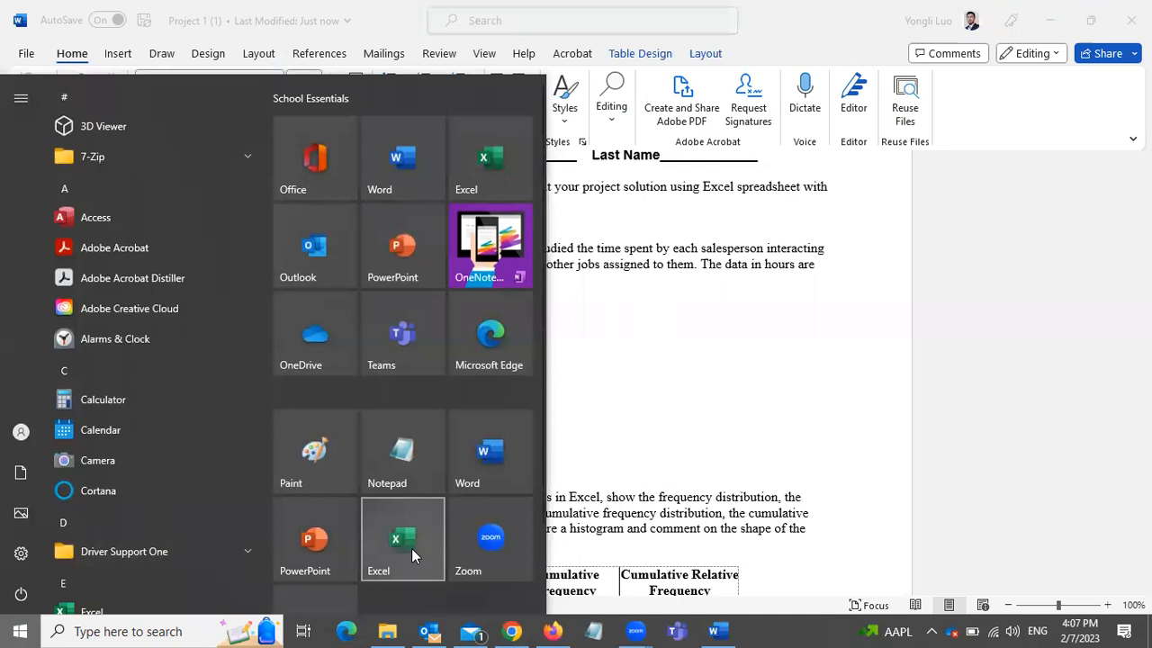
click(412, 549)
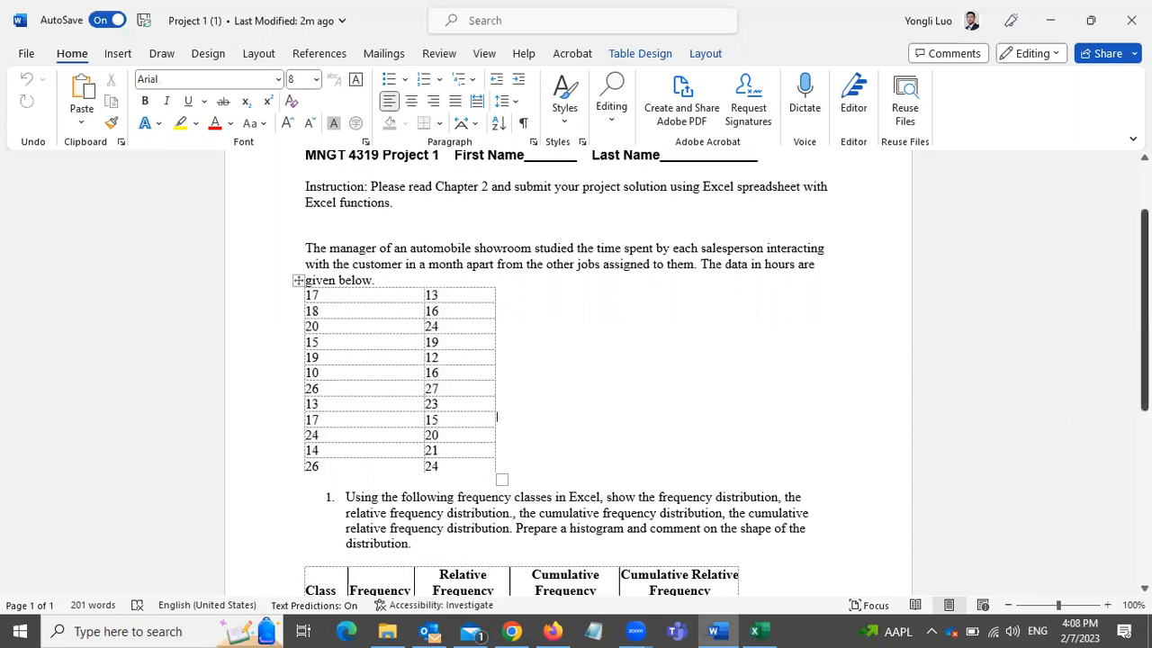
- Switch to Excel, maximize its start window and create a blank workbook
scroll(576, 369, down, 4)
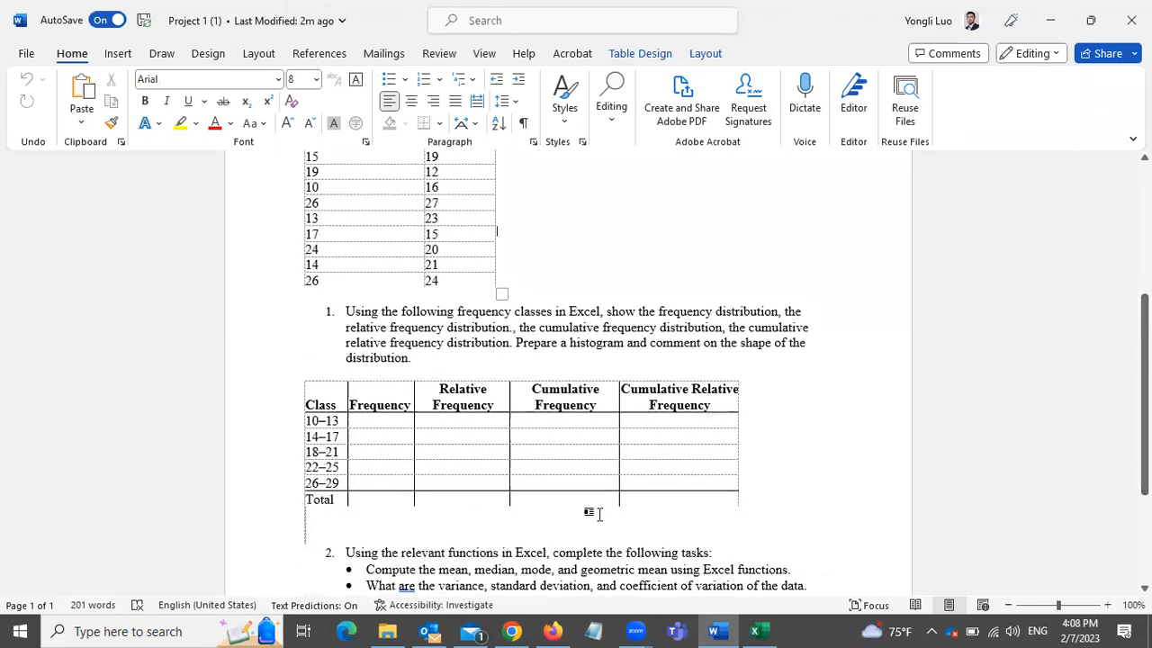
click(757, 630)
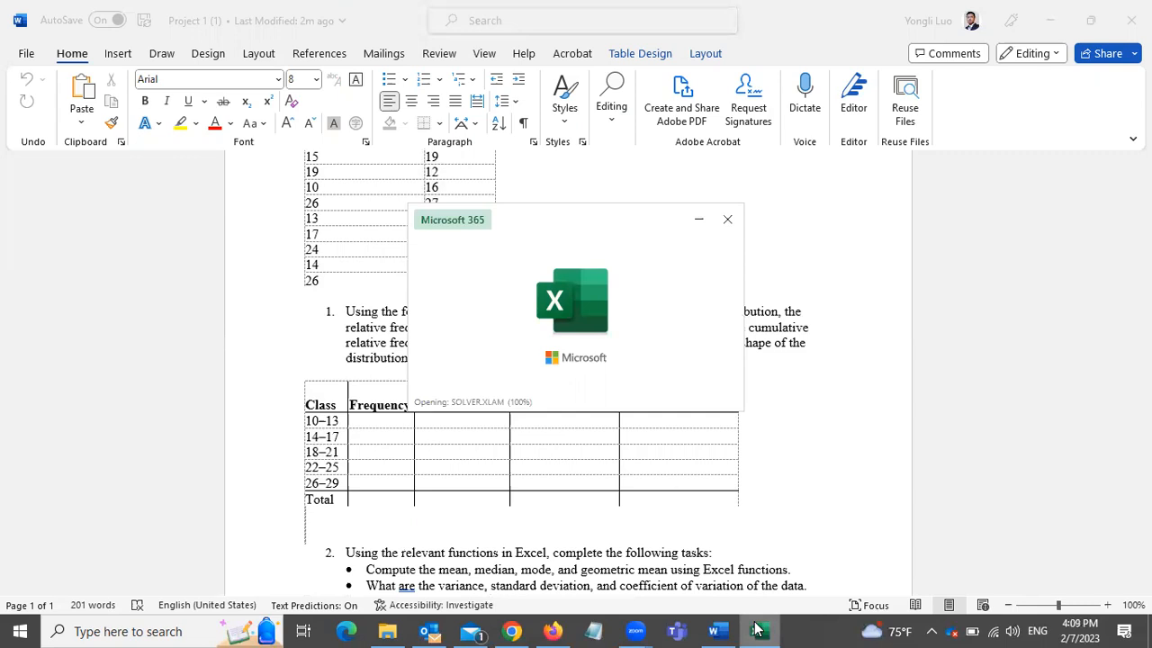
mouse_move(756, 630)
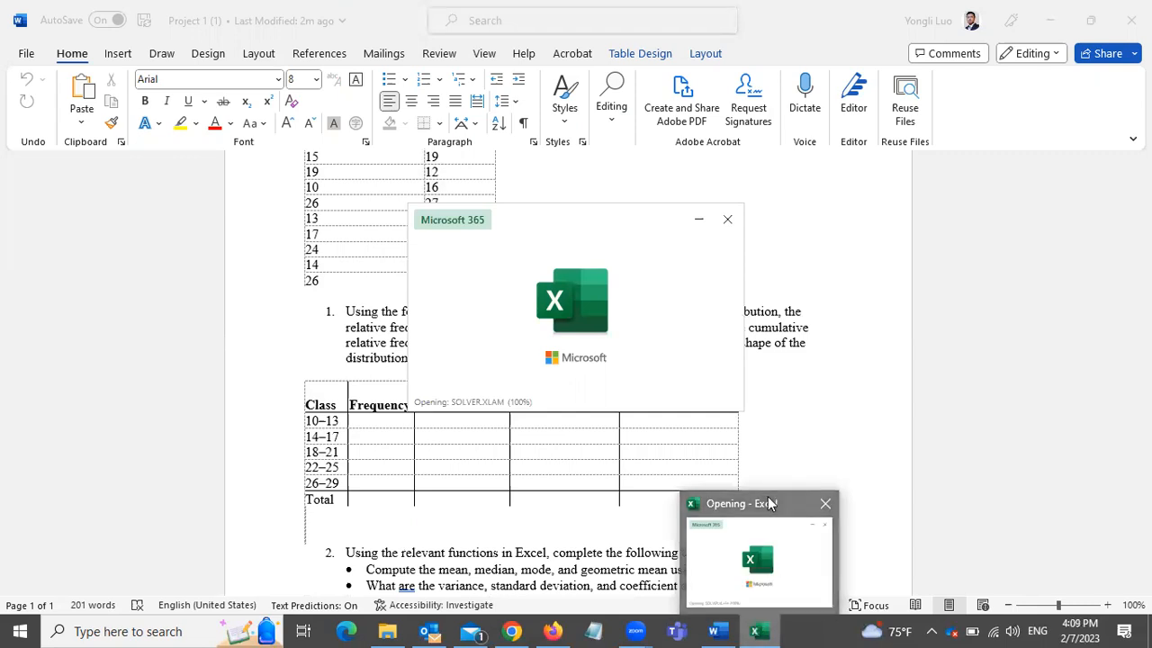
click(700, 223)
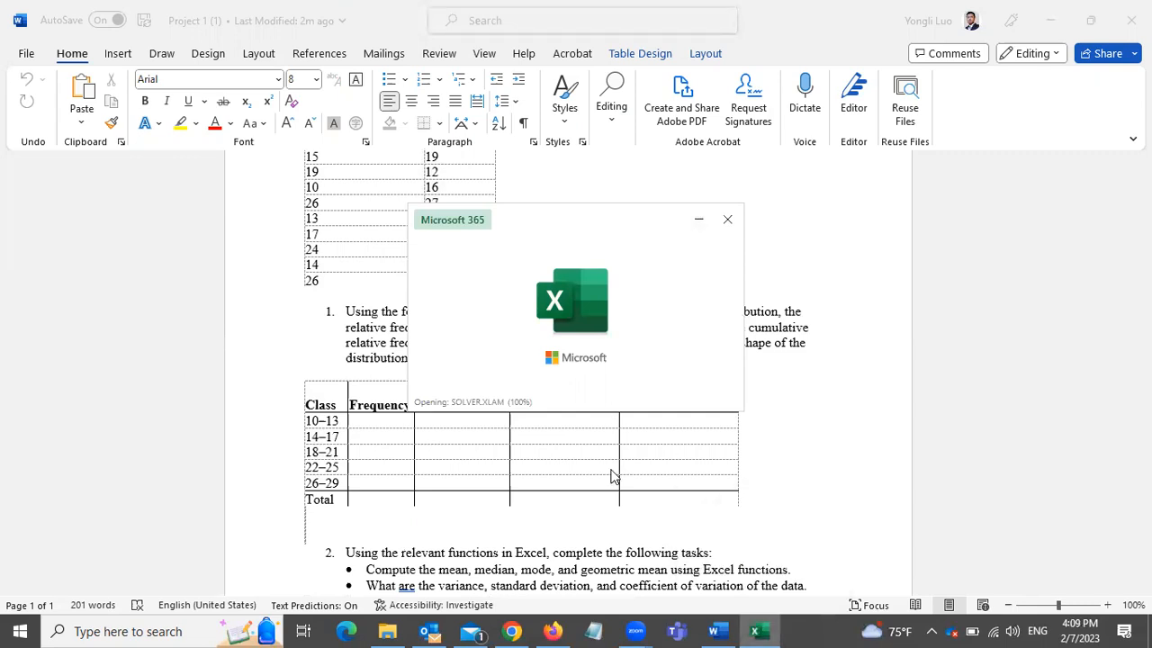
click(756, 630)
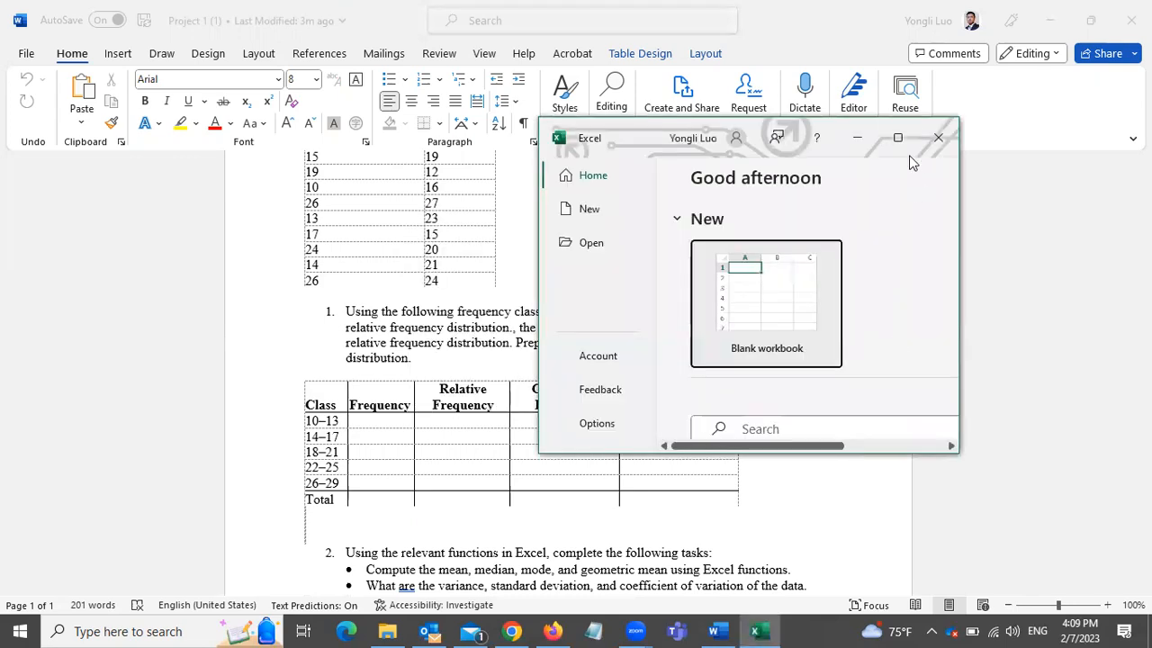
click(899, 137)
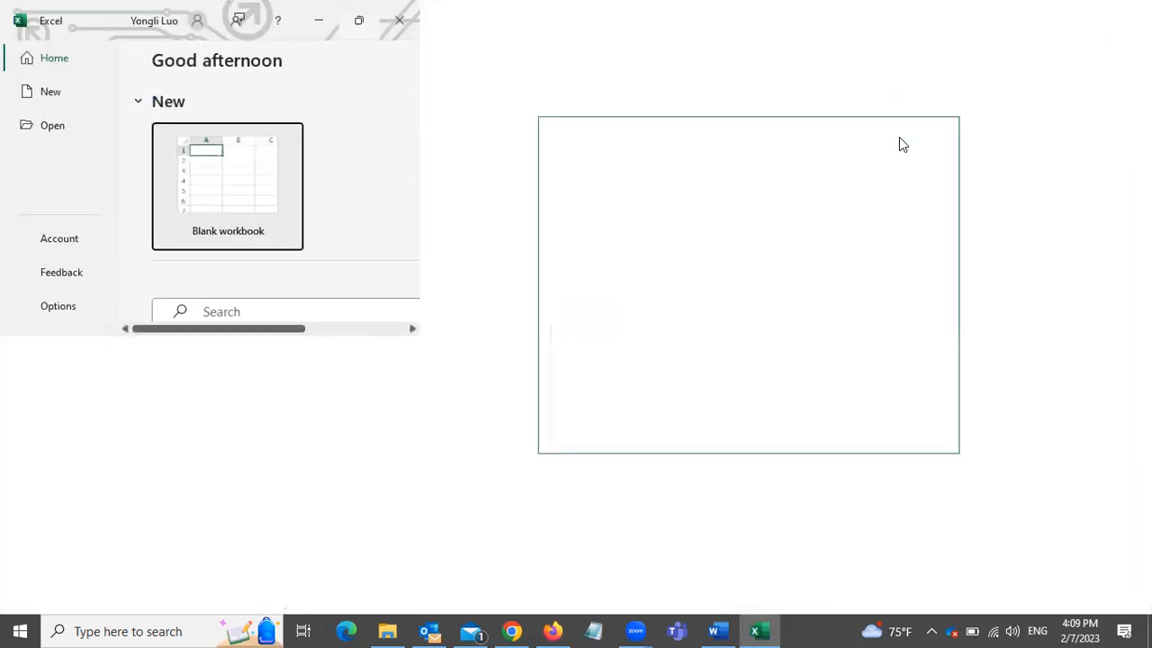
click(258, 206)
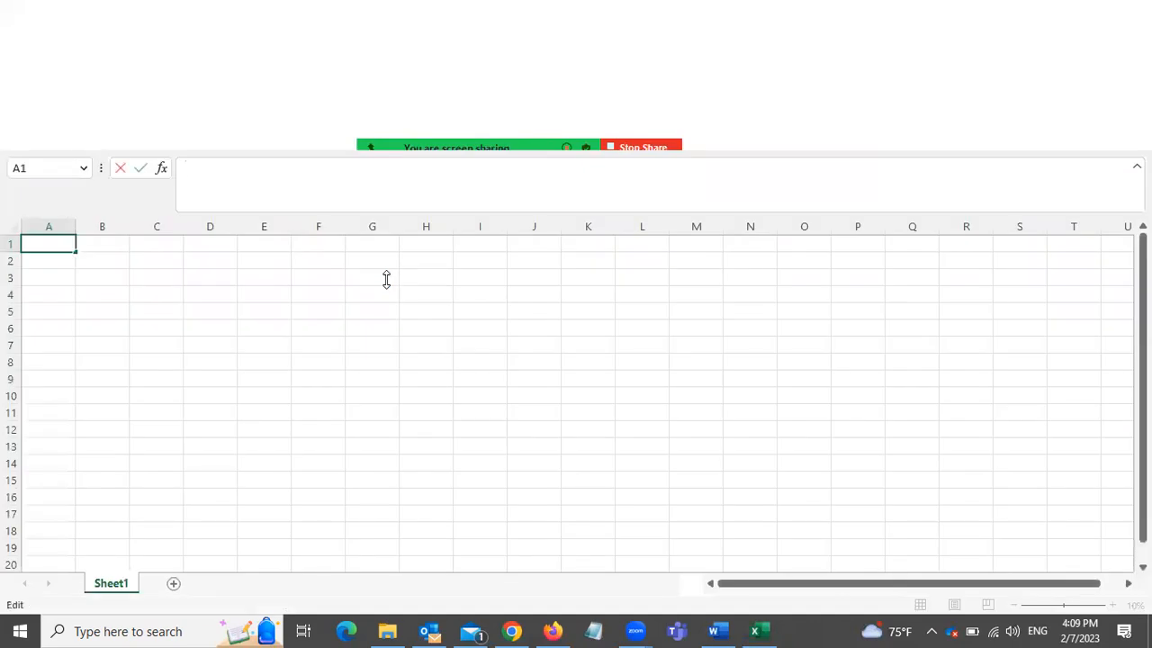
- Try to paste the copied two-column hours data into the sheet at cell A1
key(ctrl+v)
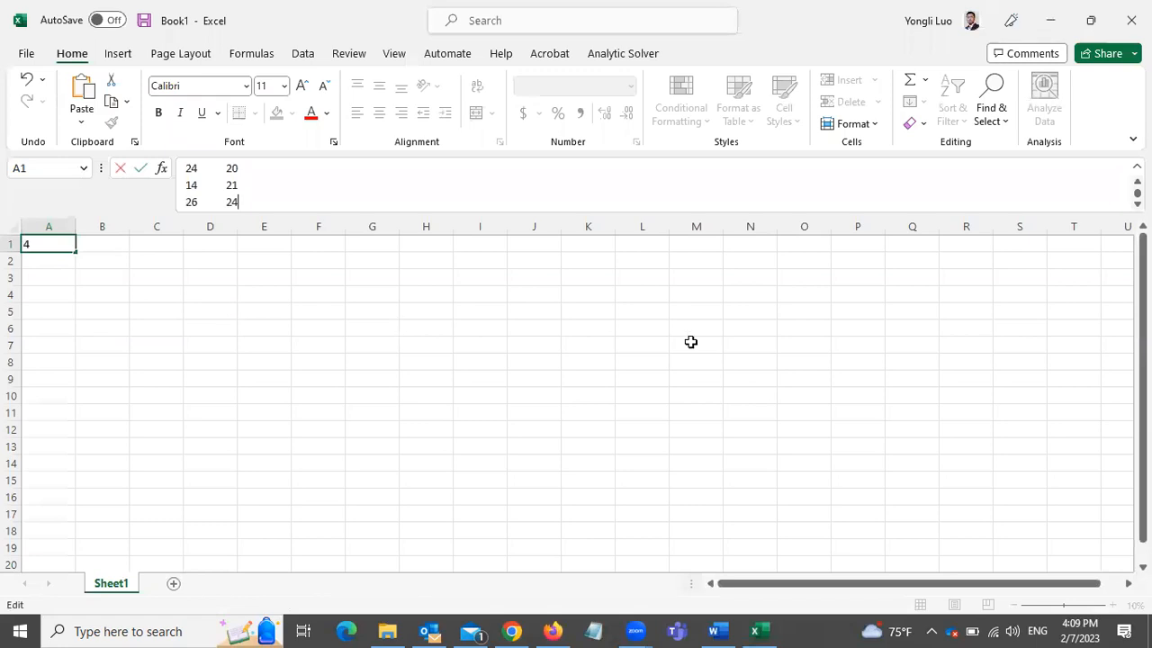
key(ctrl+Return)
key(Return)
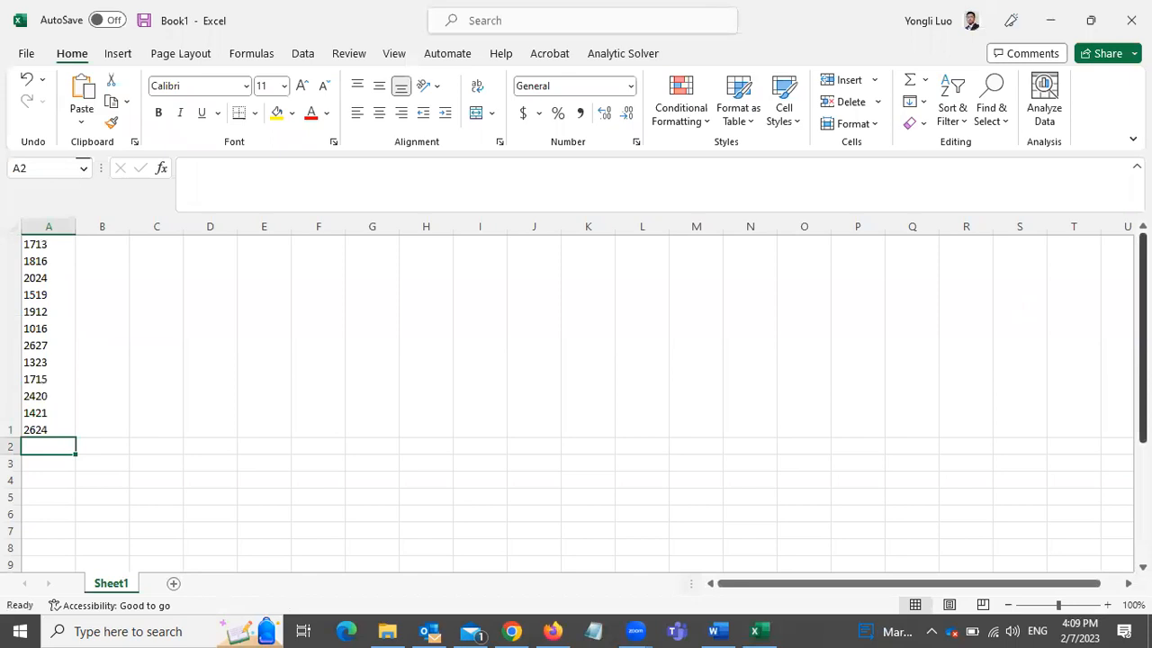
scroll(404, 321, down, 2)
scroll(404, 321, up, 2)
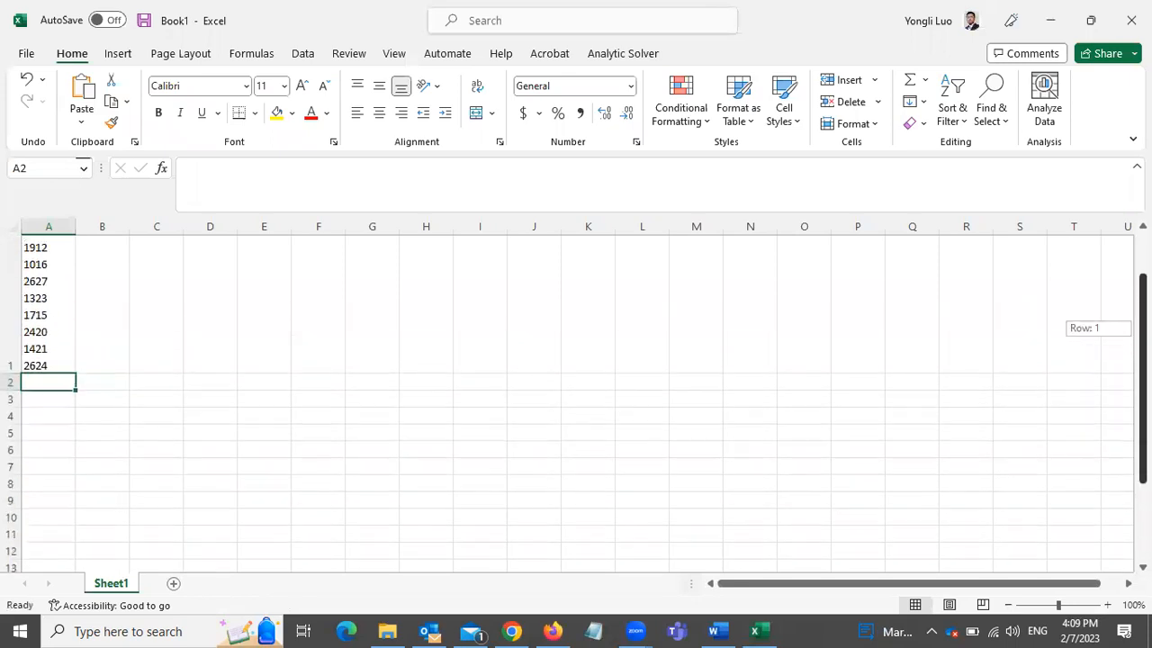
- Clear the merged hours data from column A
click(48, 226)
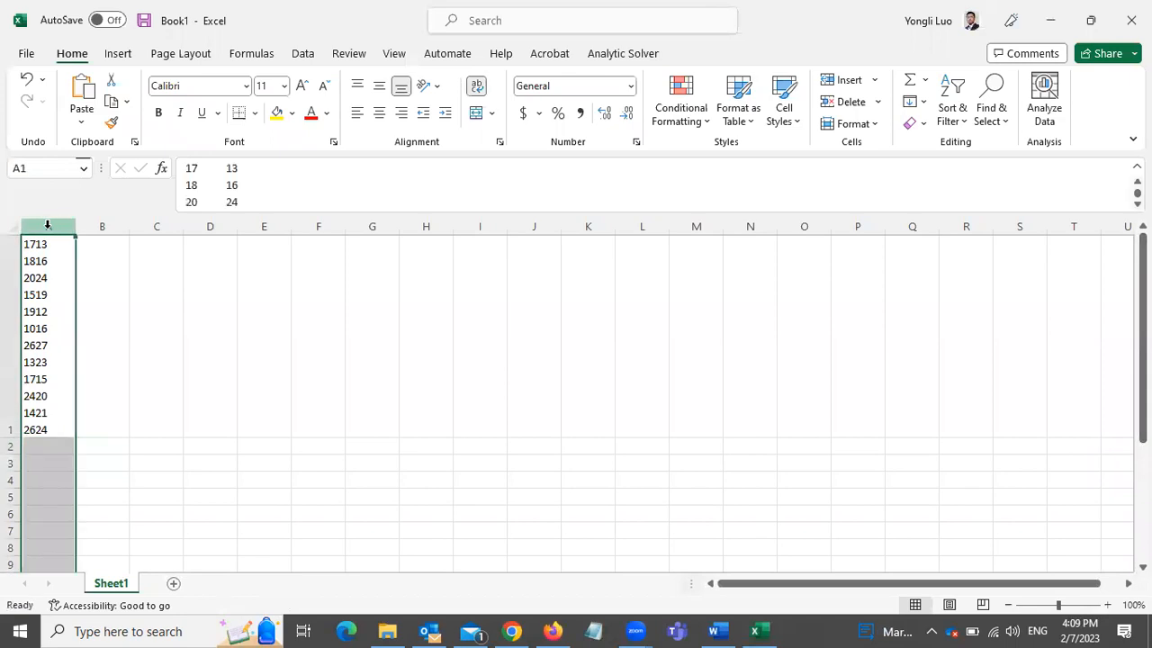
key(Delete)
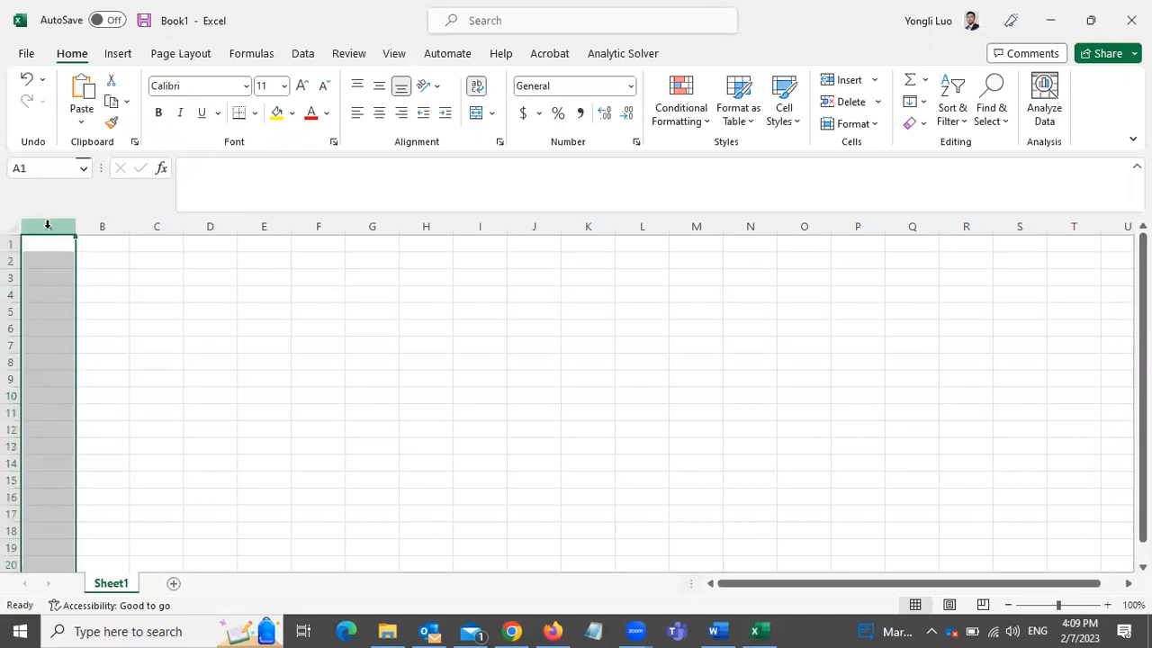
click(208, 326)
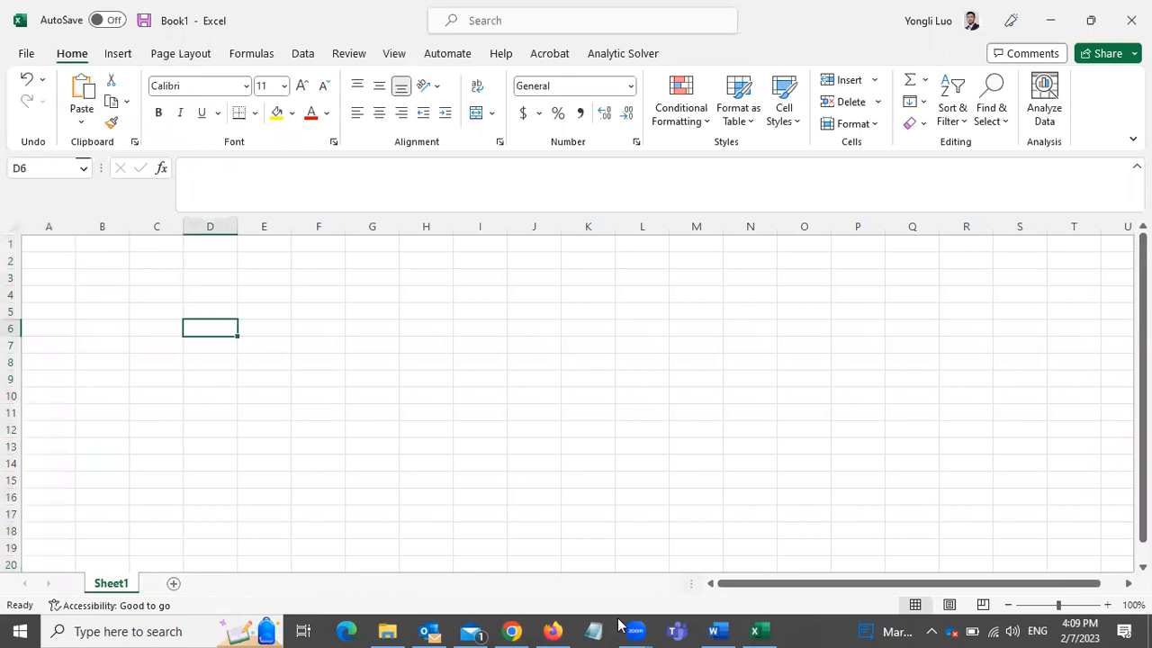
- Copy only the first column of hours data from the Word assignment and paste it into the Excel sheet starting at A1
mouse_move(720, 630)
click(715, 522)
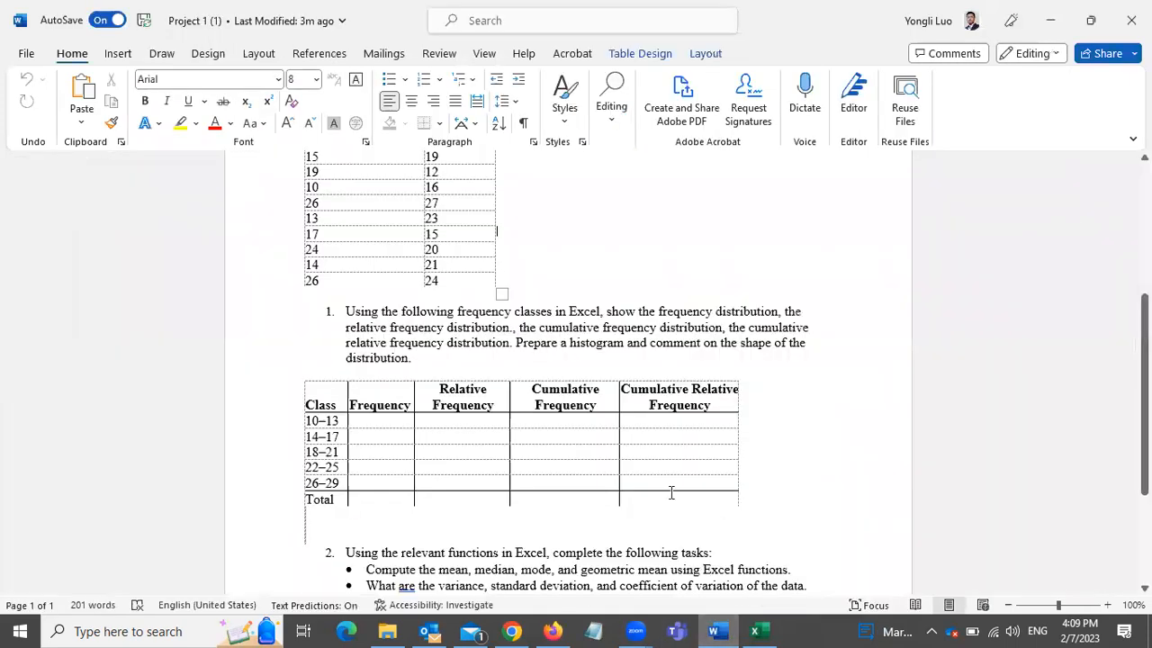
click(540, 420)
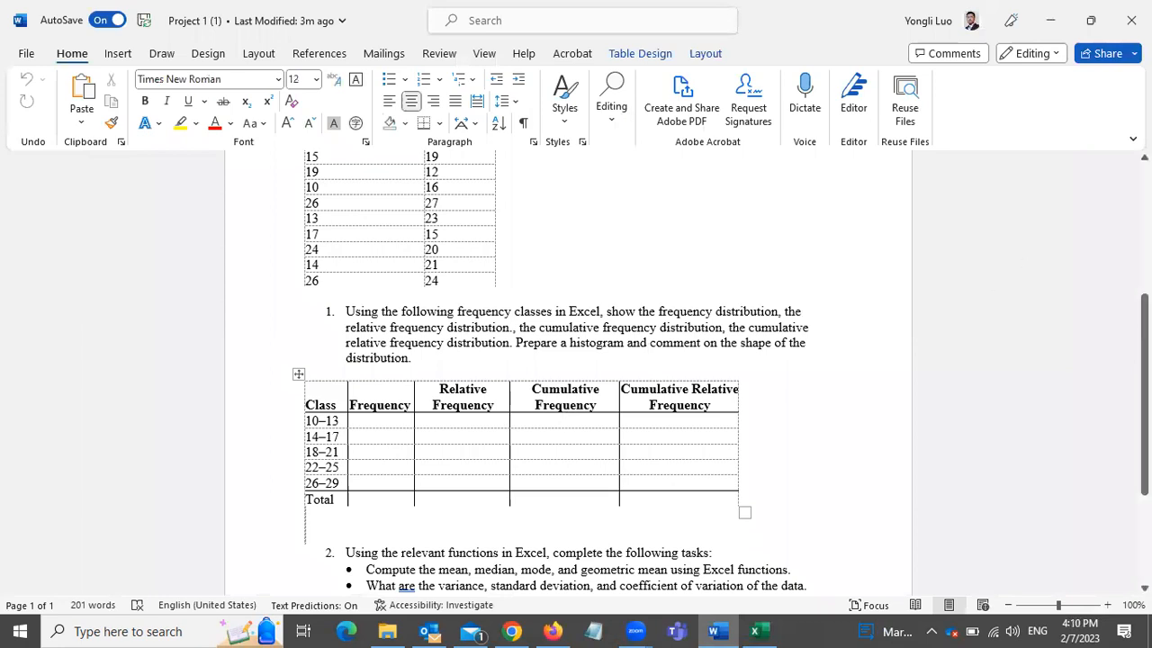
scroll(351, 237, up, 2)
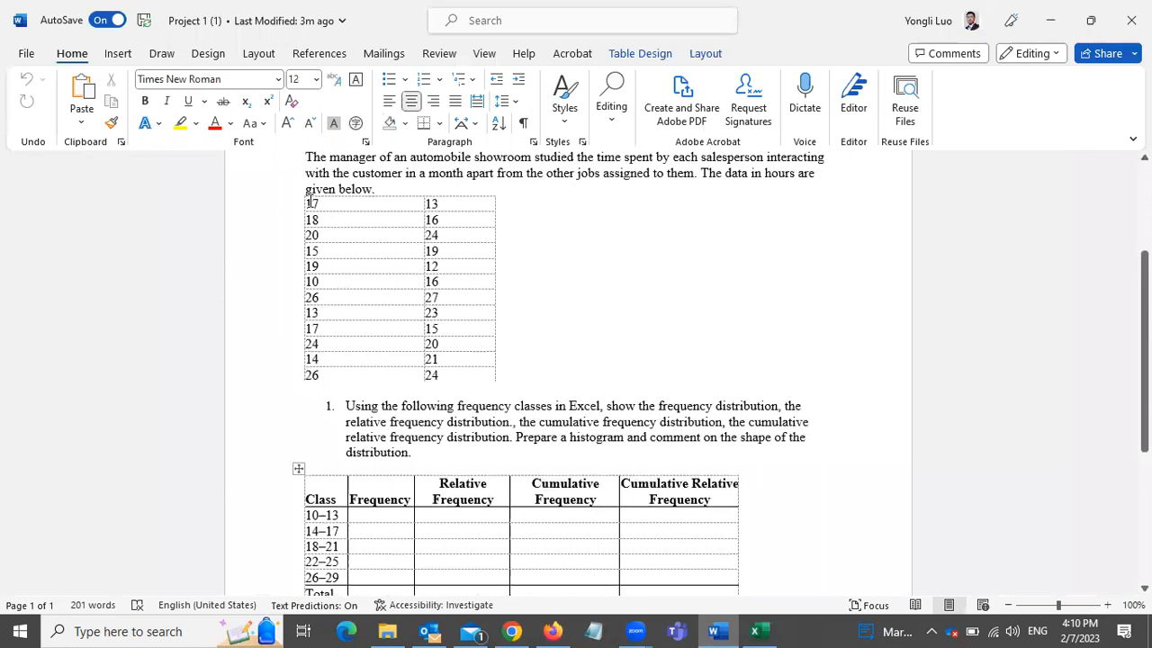
drag(308, 204, 333, 377)
key(ctrl+c)
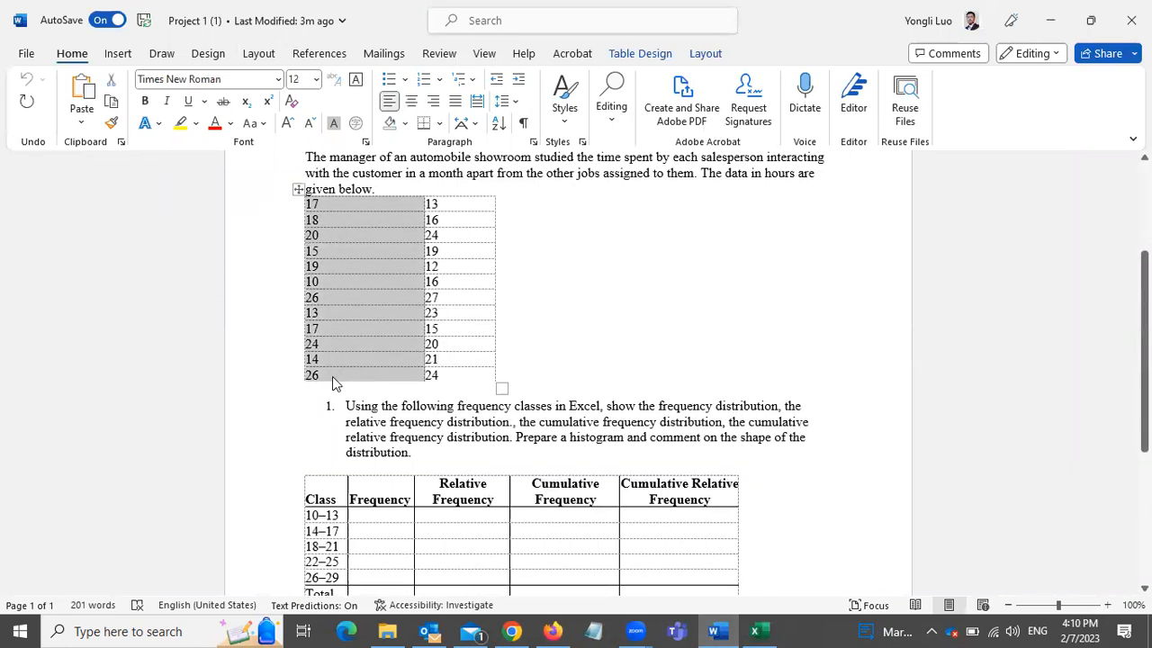
click(759, 630)
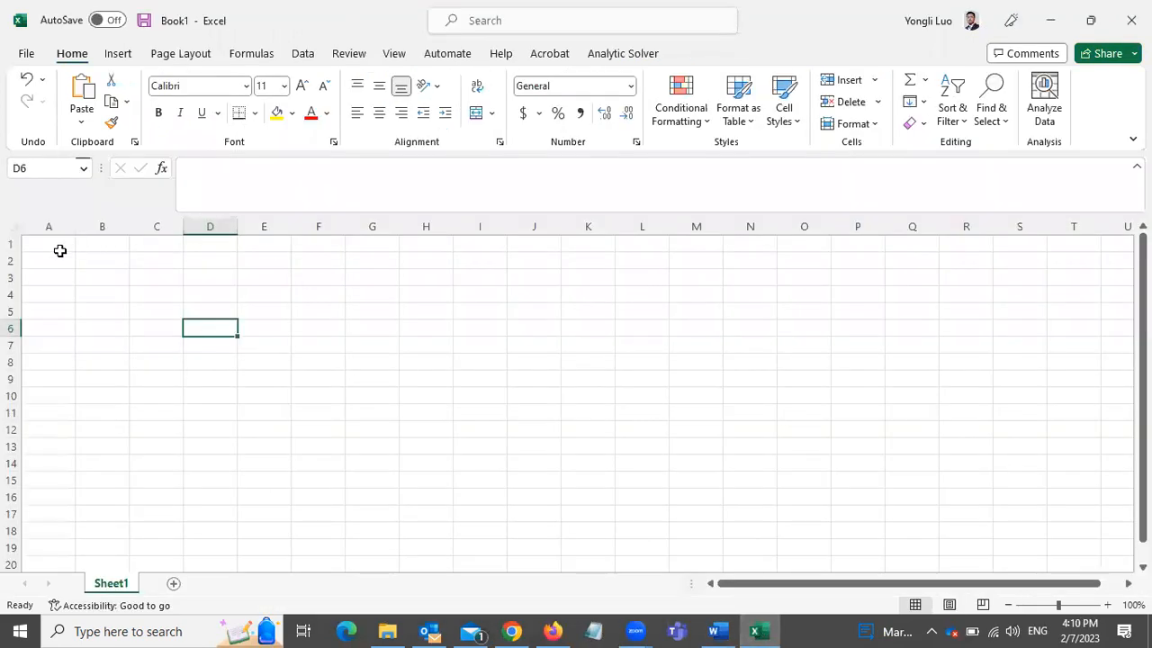
click(55, 251)
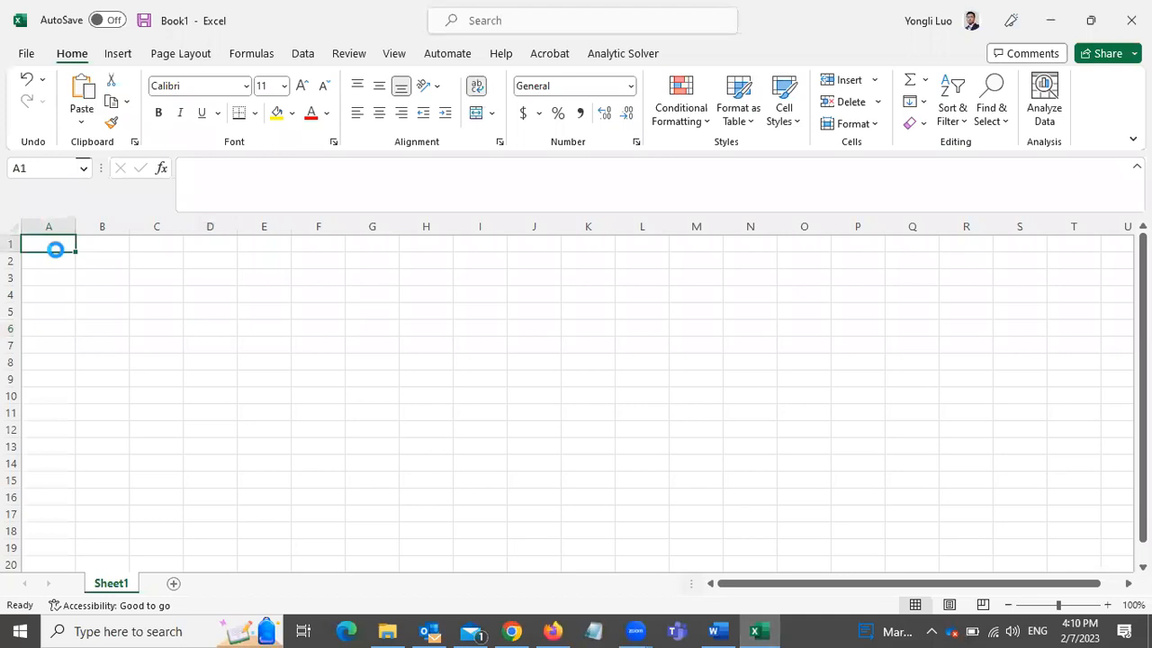
key(ctrl+v)
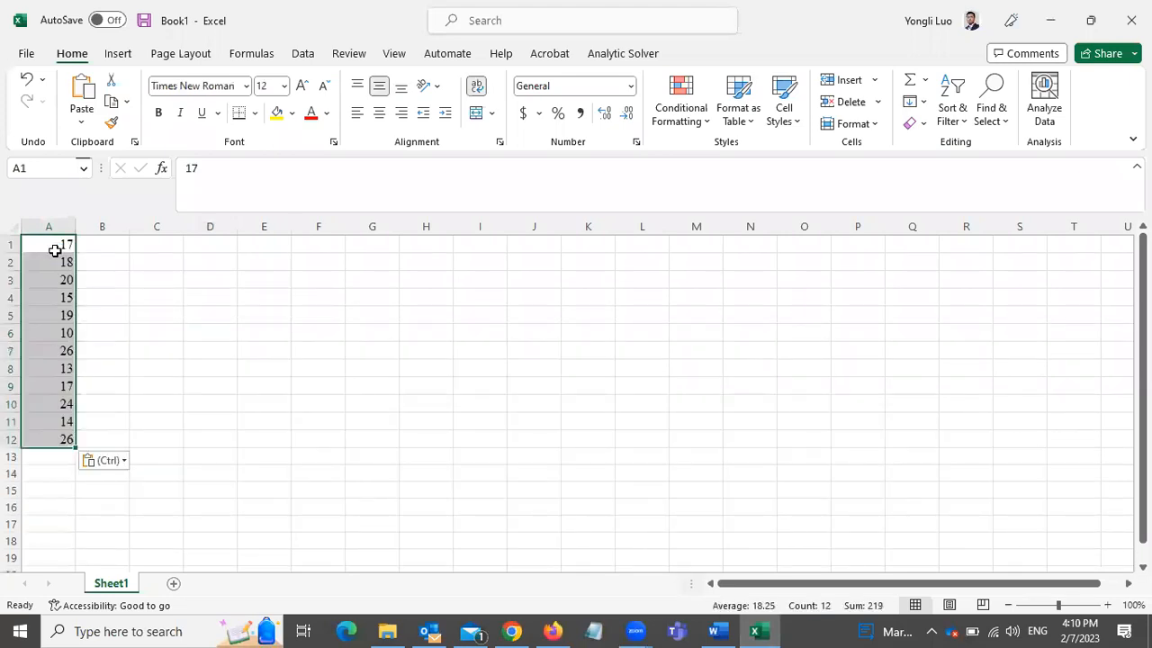
- Copy the second column of hours data from Word and paste it in Excel directly below the first set, starting at A13
click(723, 629)
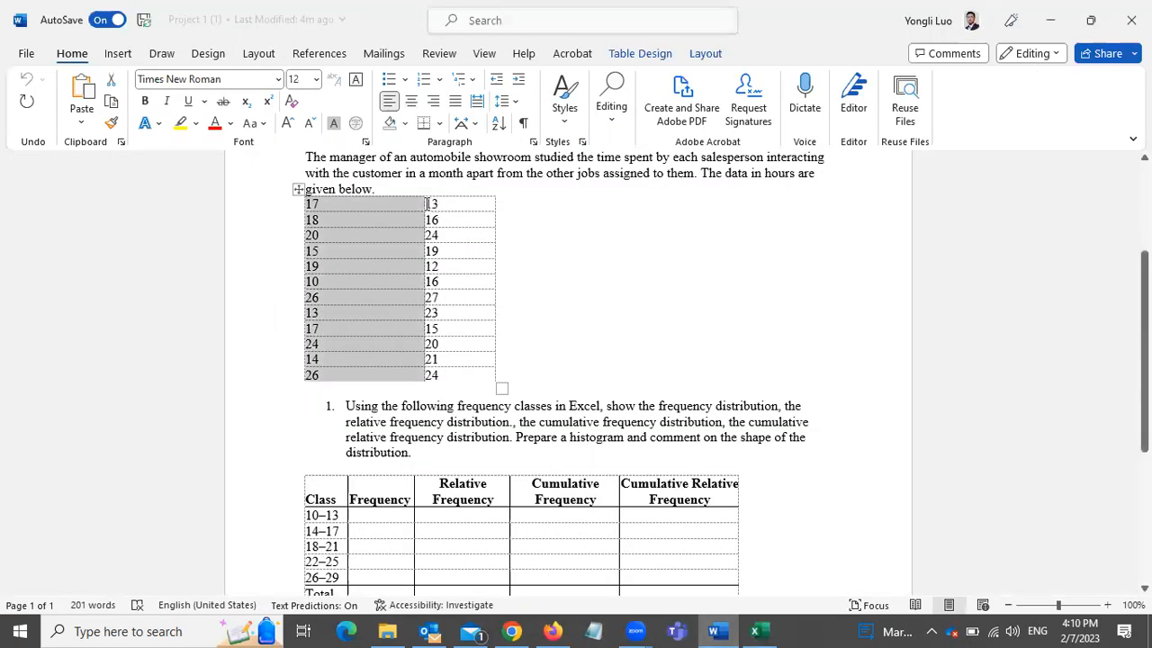
drag(426, 204, 460, 384)
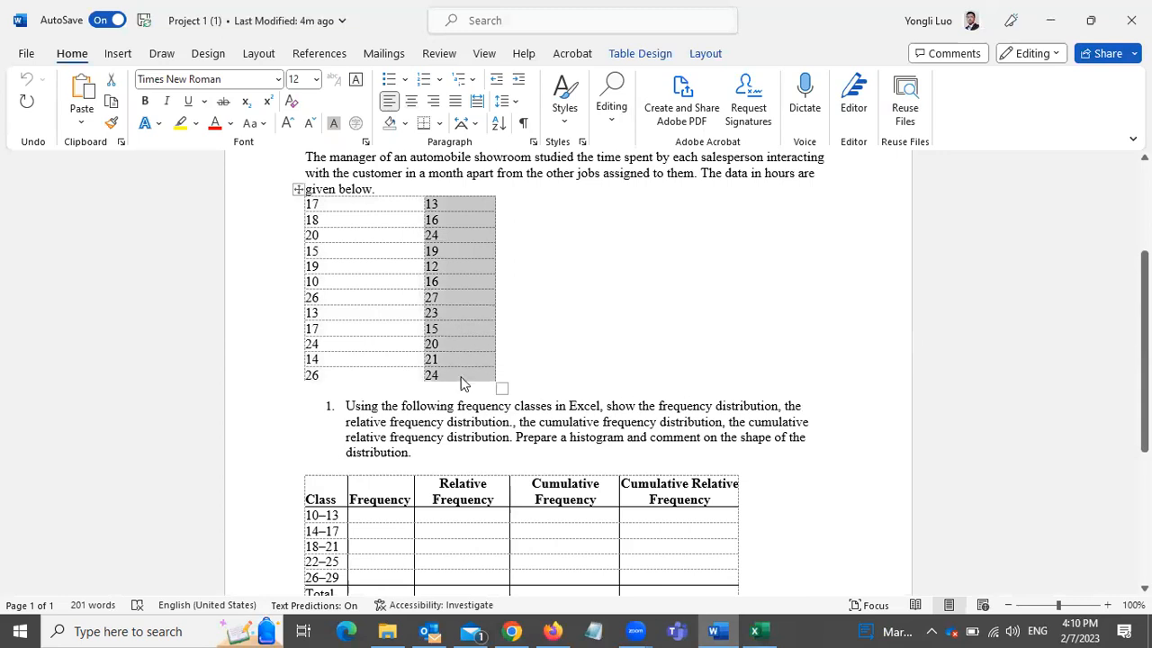
click(756, 631)
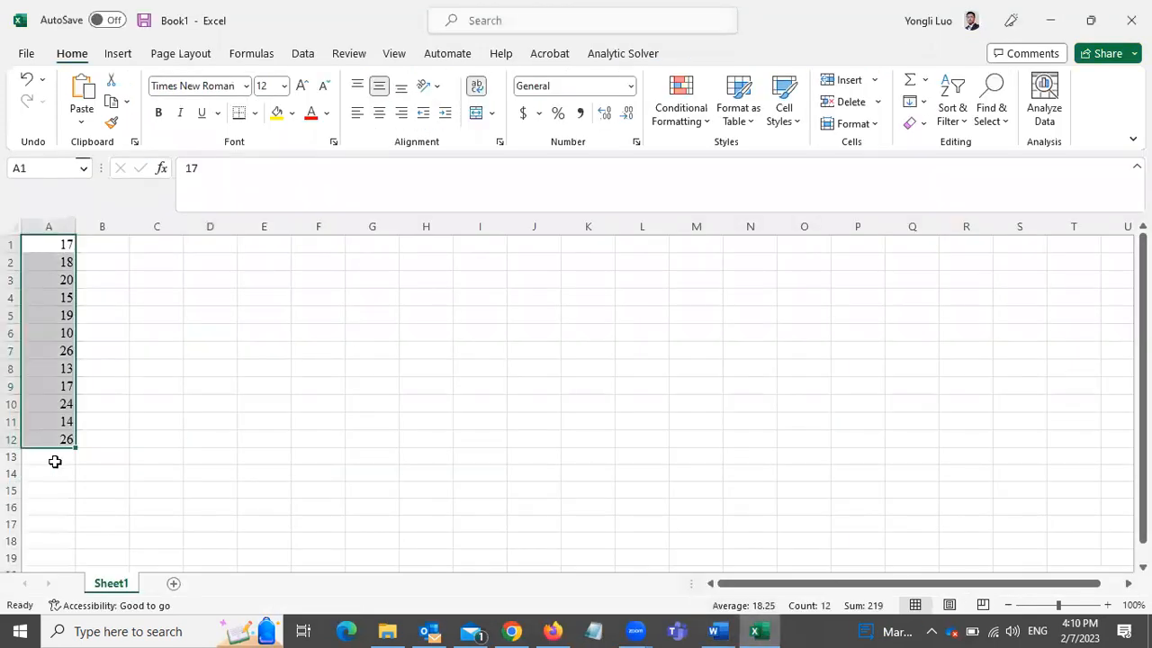
click(57, 458)
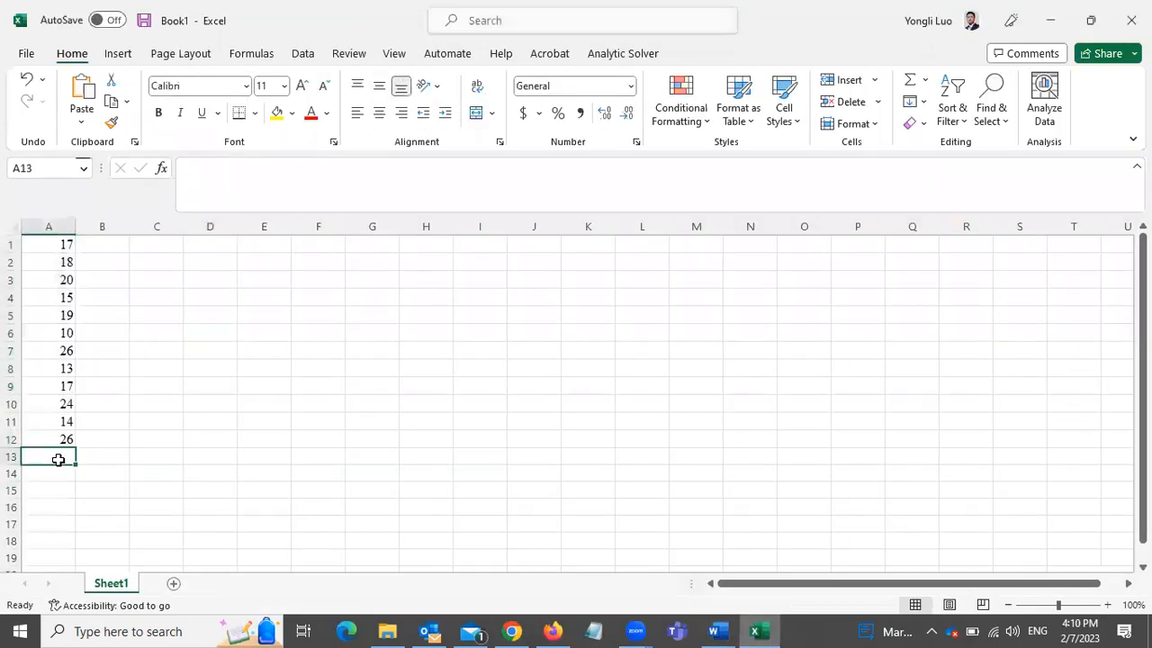
key(ctrl+v)
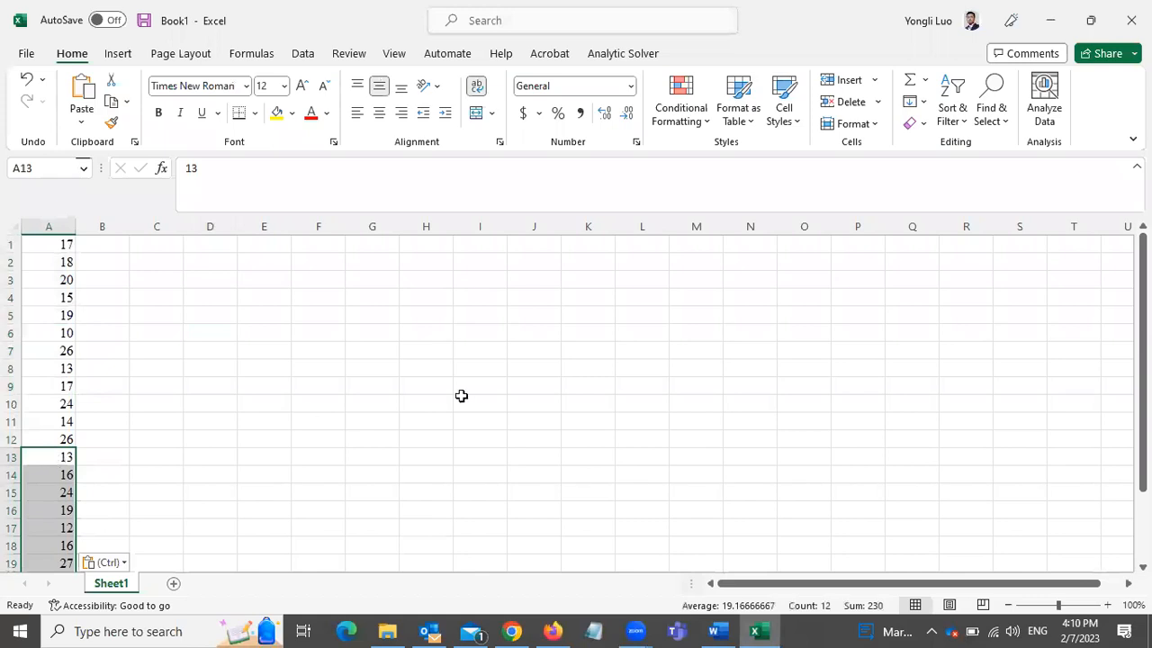
- Alter four of the hours values in column A: set A6 to 11, A1 to 19, A13 to 15 and A17 to 13
mouse_move(1142, 360)
mouse_down()
mouse_move(1142, 406)
mouse_move(1142, 358)
mouse_up()
click(60, 331)
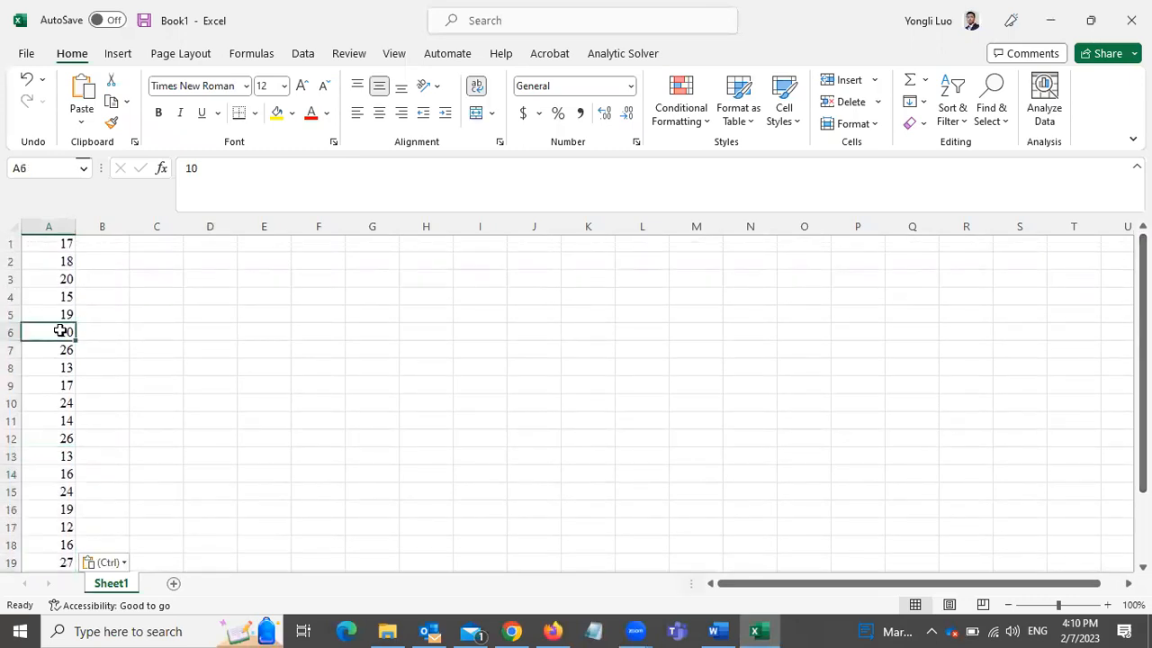
text(11)
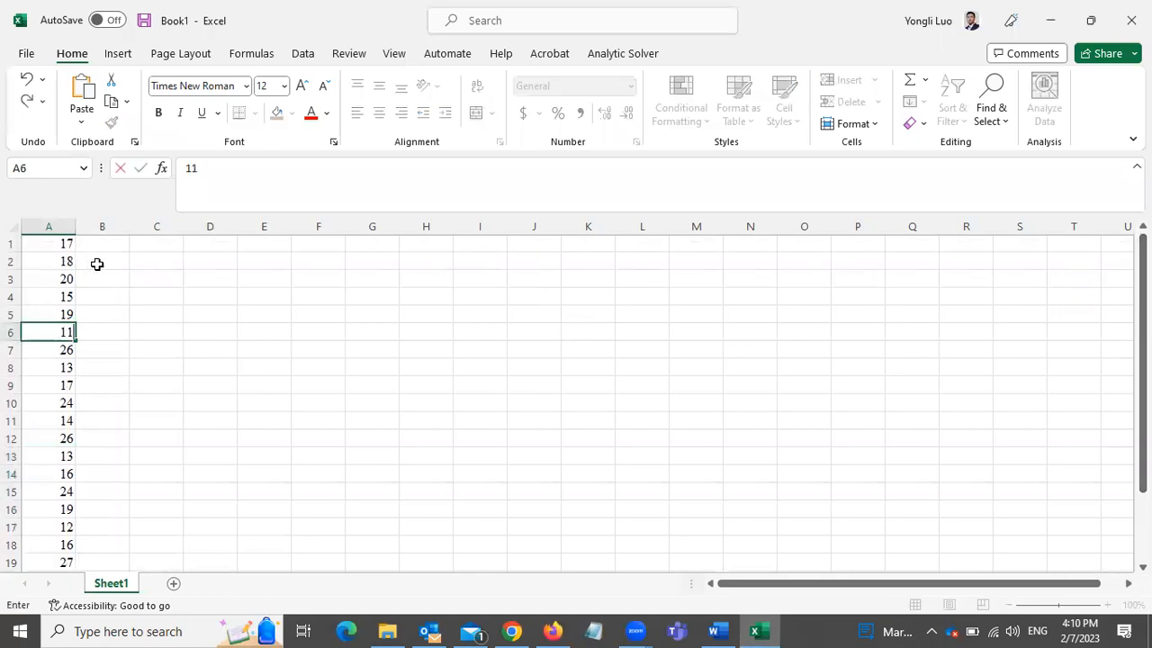
click(68, 246)
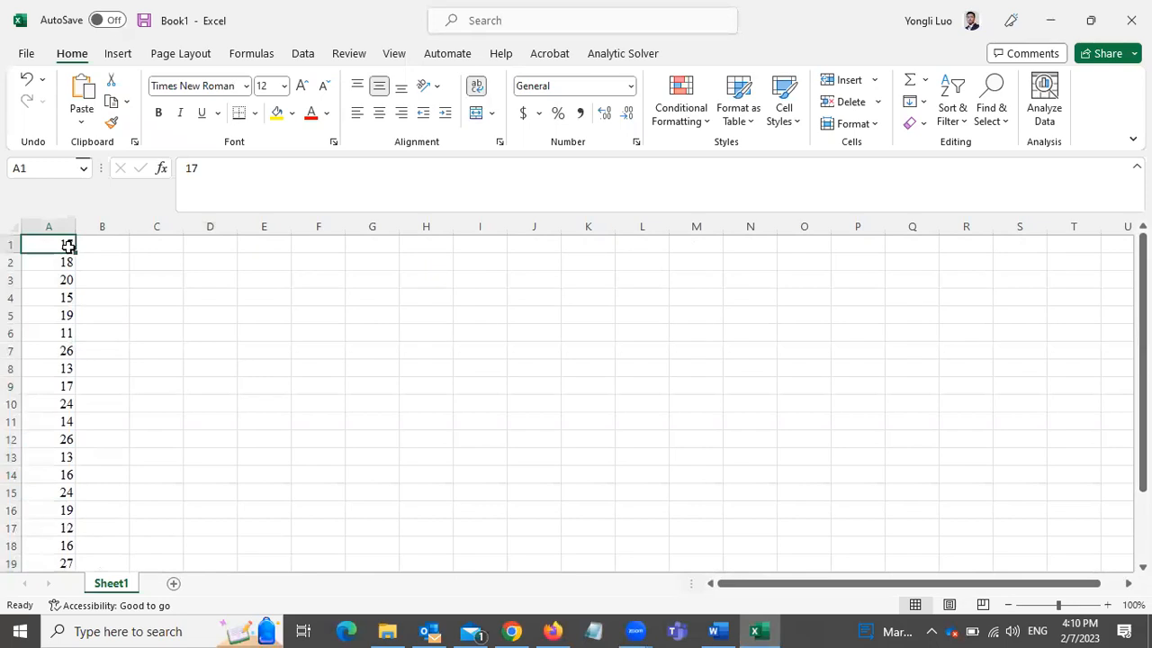
text(19)
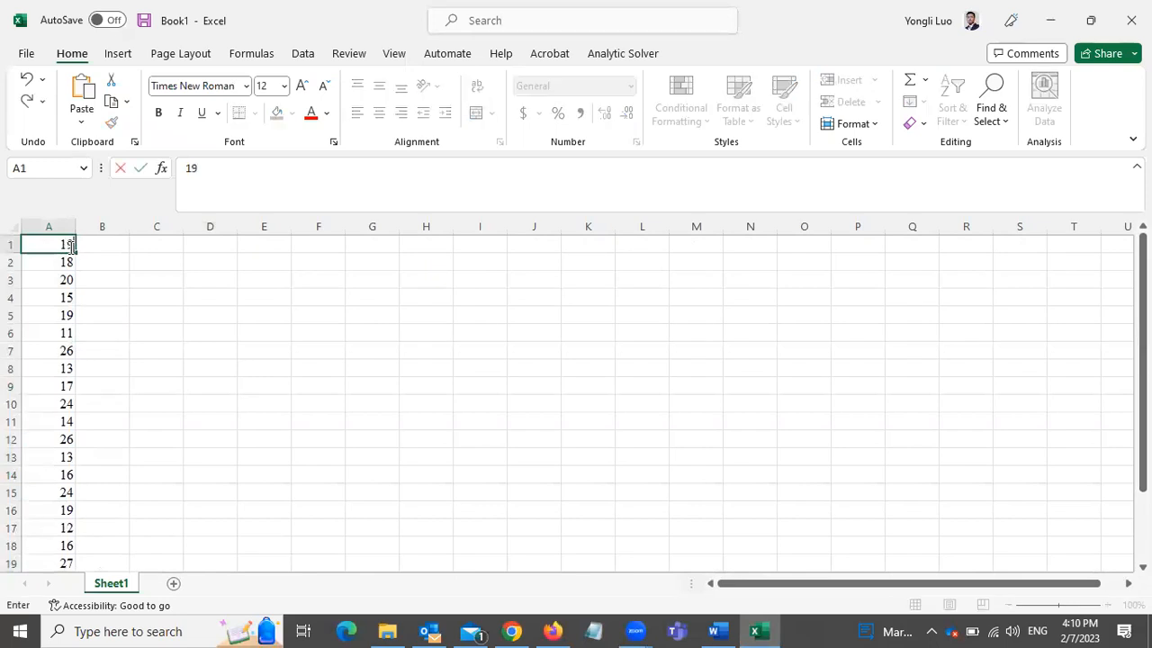
click(69, 459)
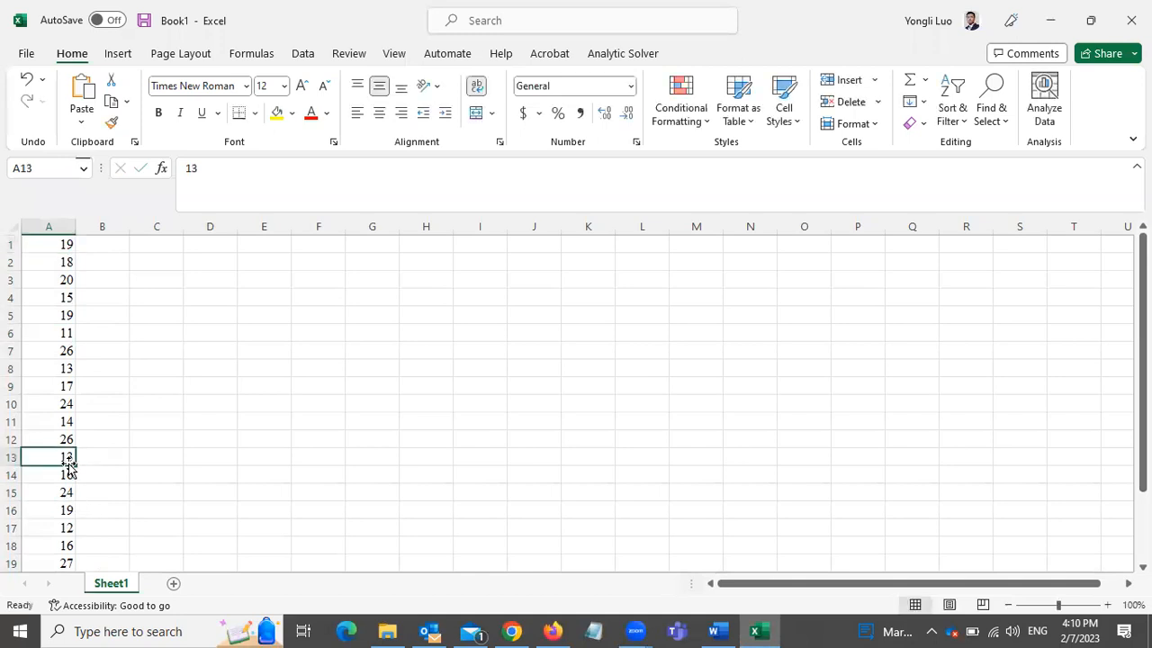
text(15)
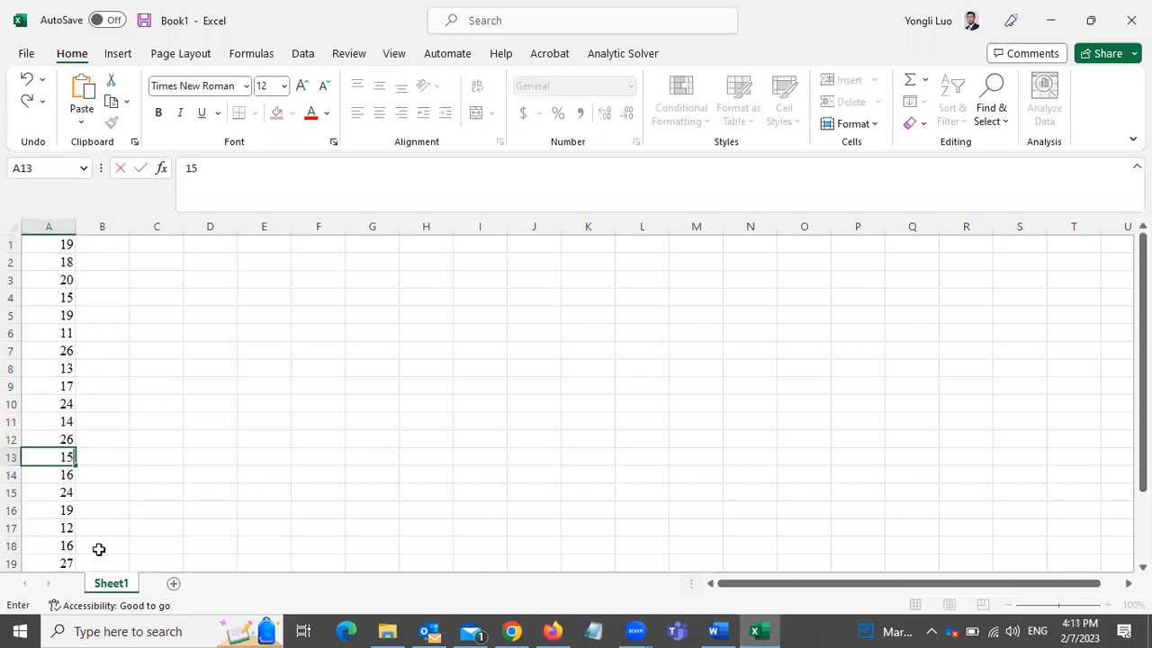
click(69, 528)
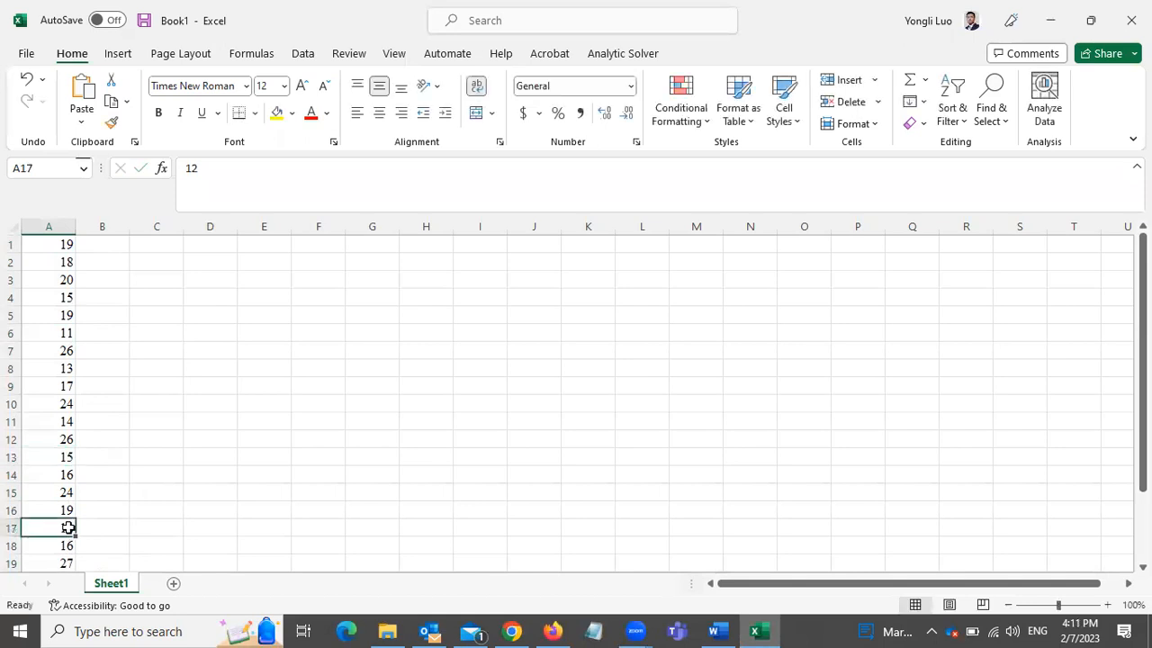
text(10)
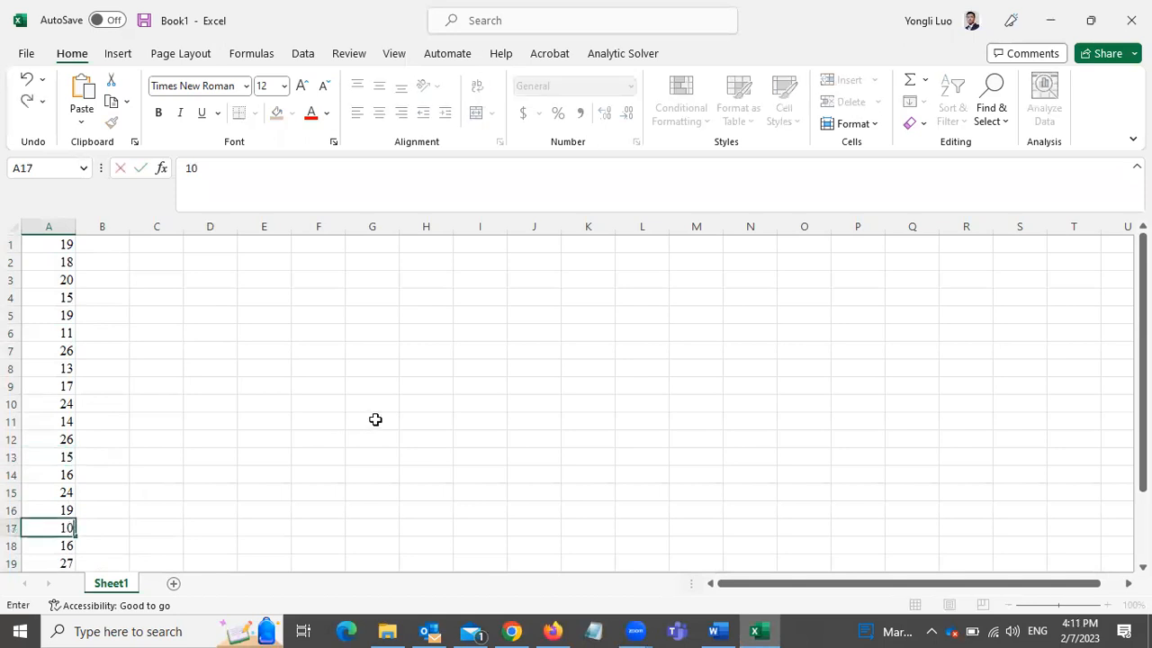
key(BackSpace)
text(3)
click(380, 407)
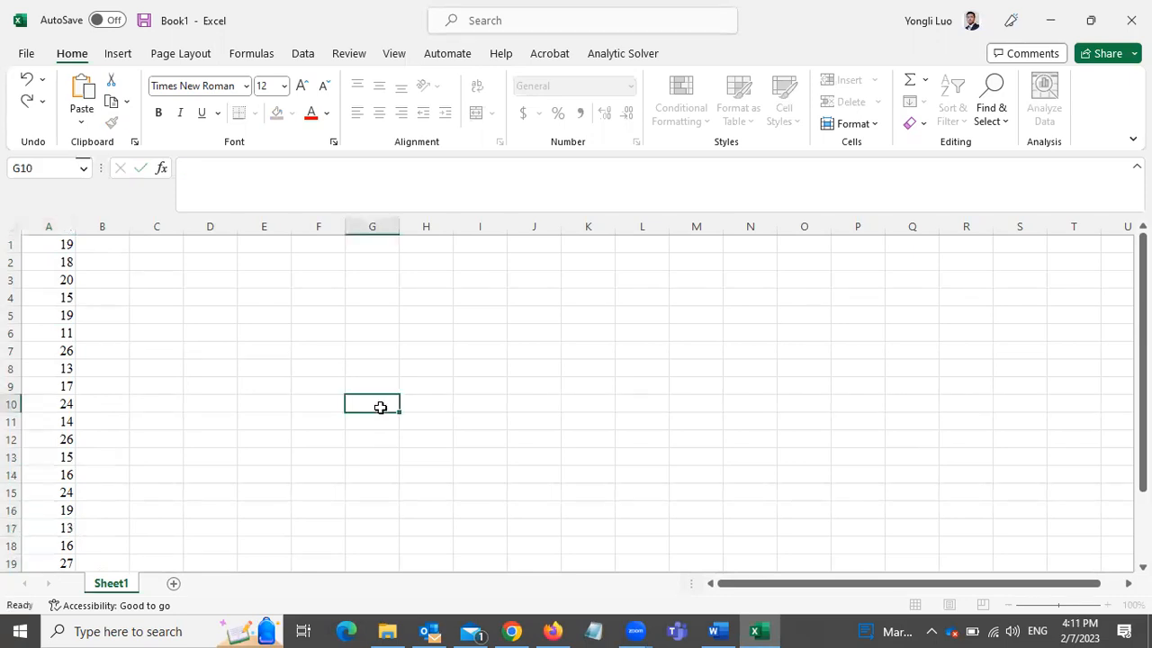
- Insert an empty column before the hours data and an empty row above it
click(51, 224)
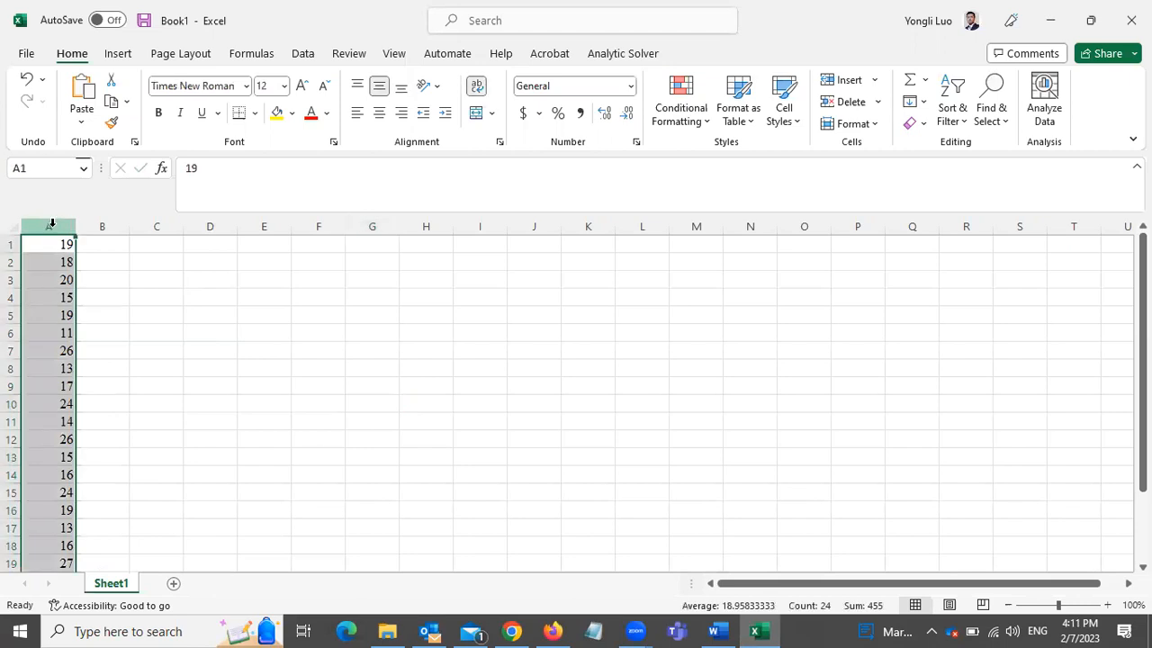
right_click(51, 225)
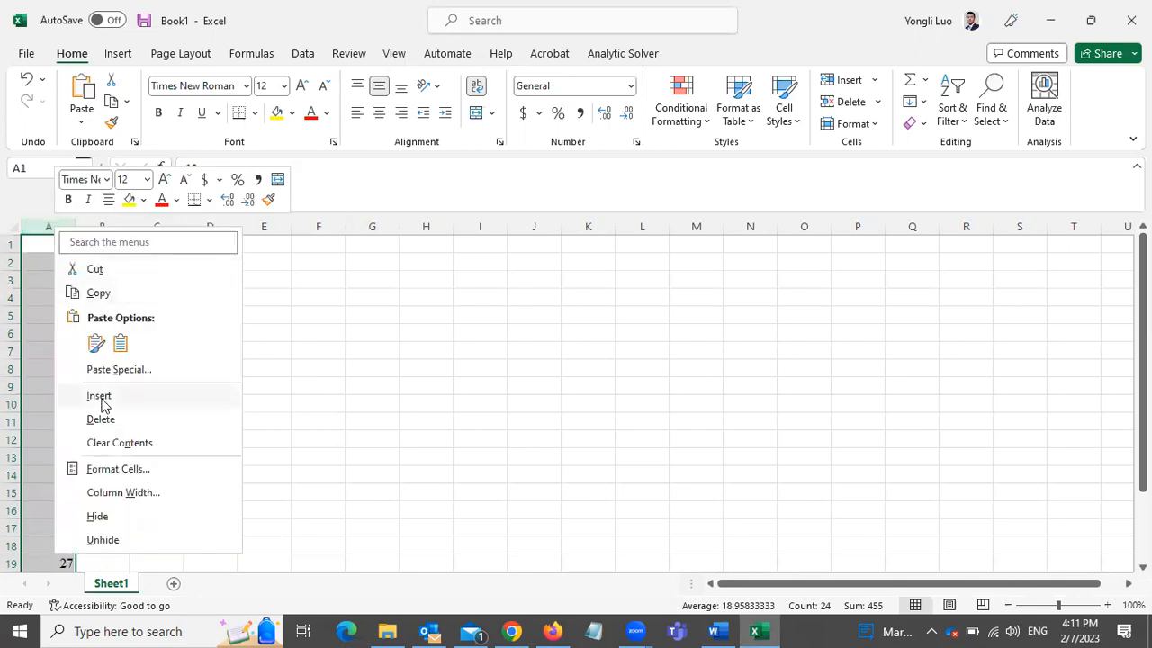
click(100, 398)
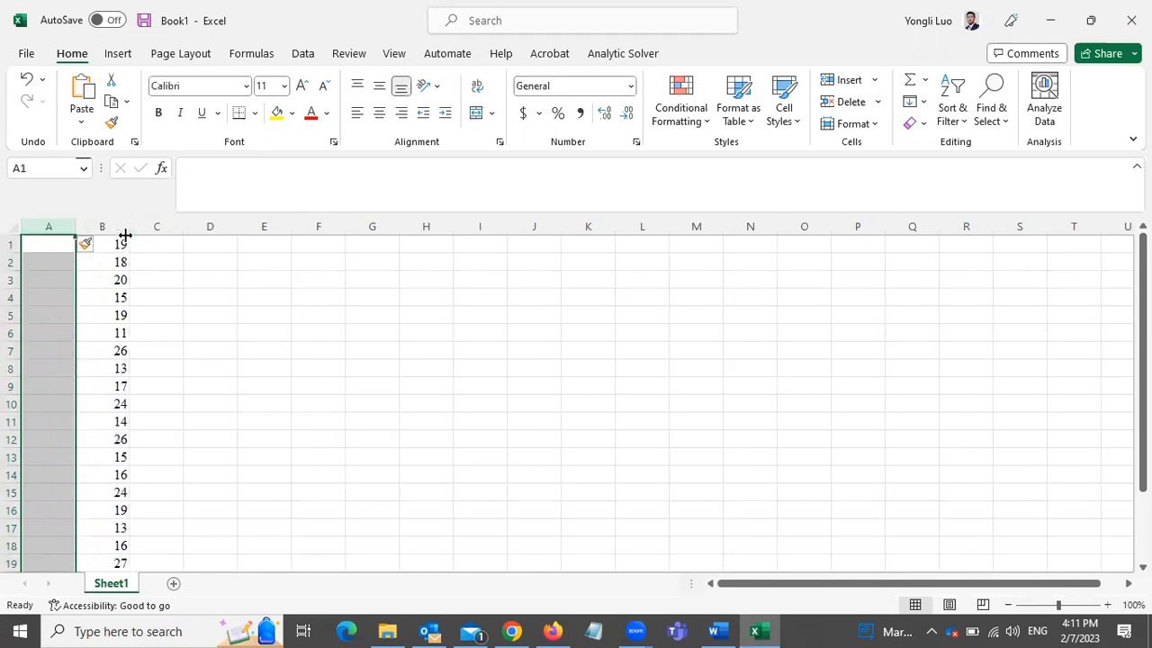
click(13, 245)
right_click(12, 246)
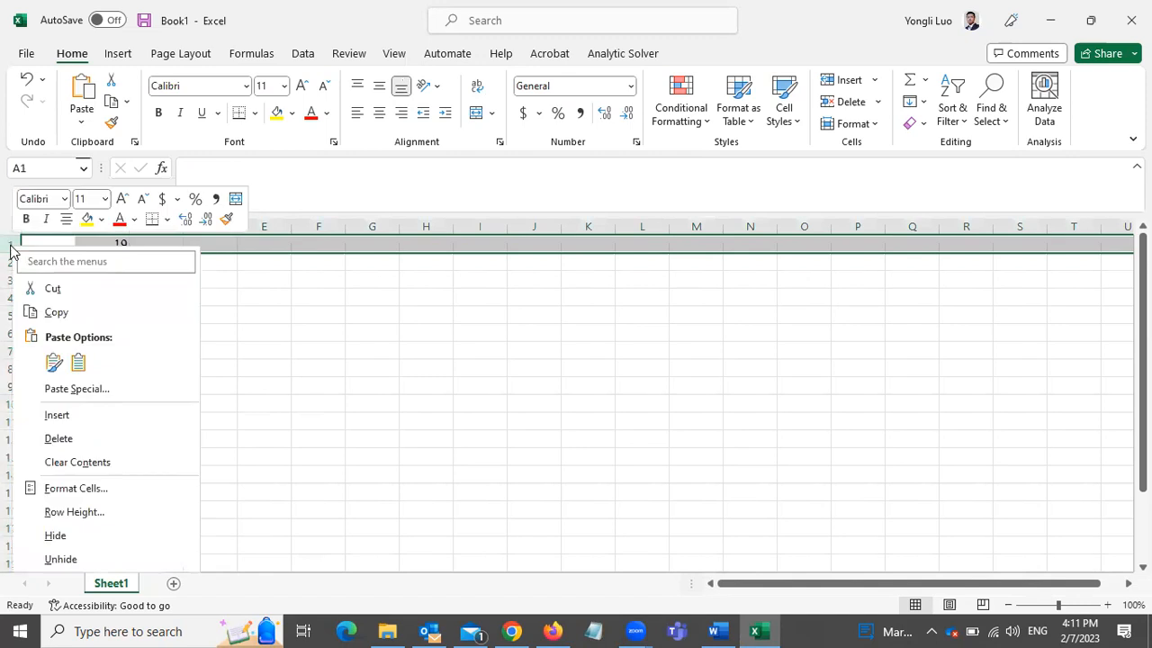
click(65, 418)
- Add the header Data in B1 above the hours values and the header ID in A1
click(114, 247)
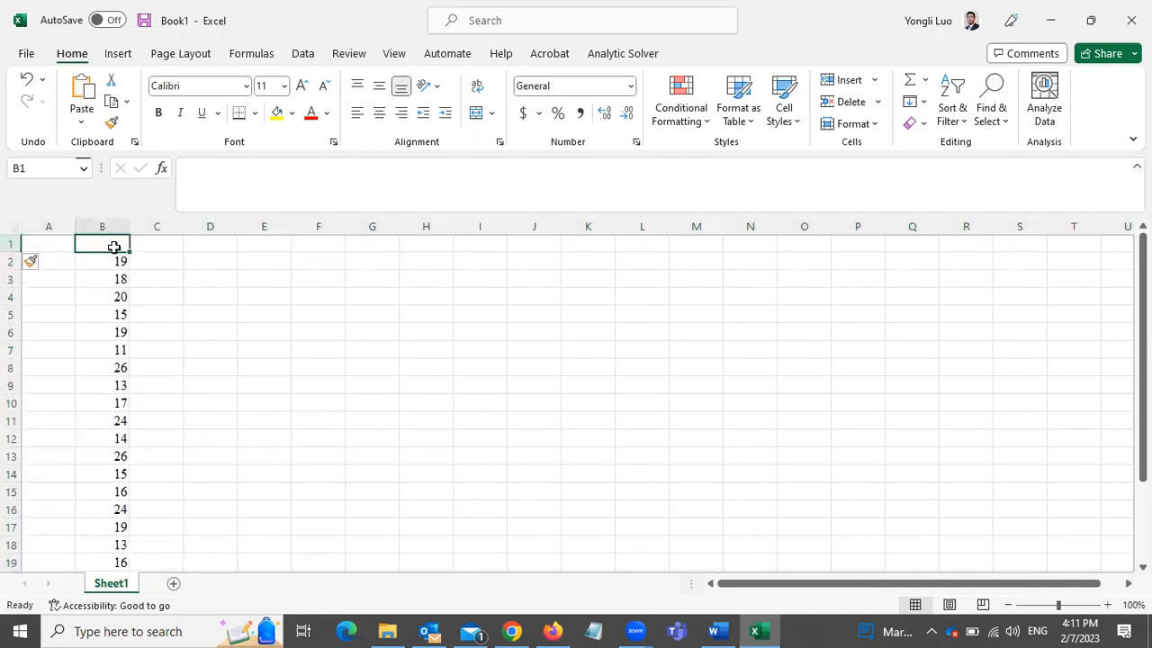
text(Data)
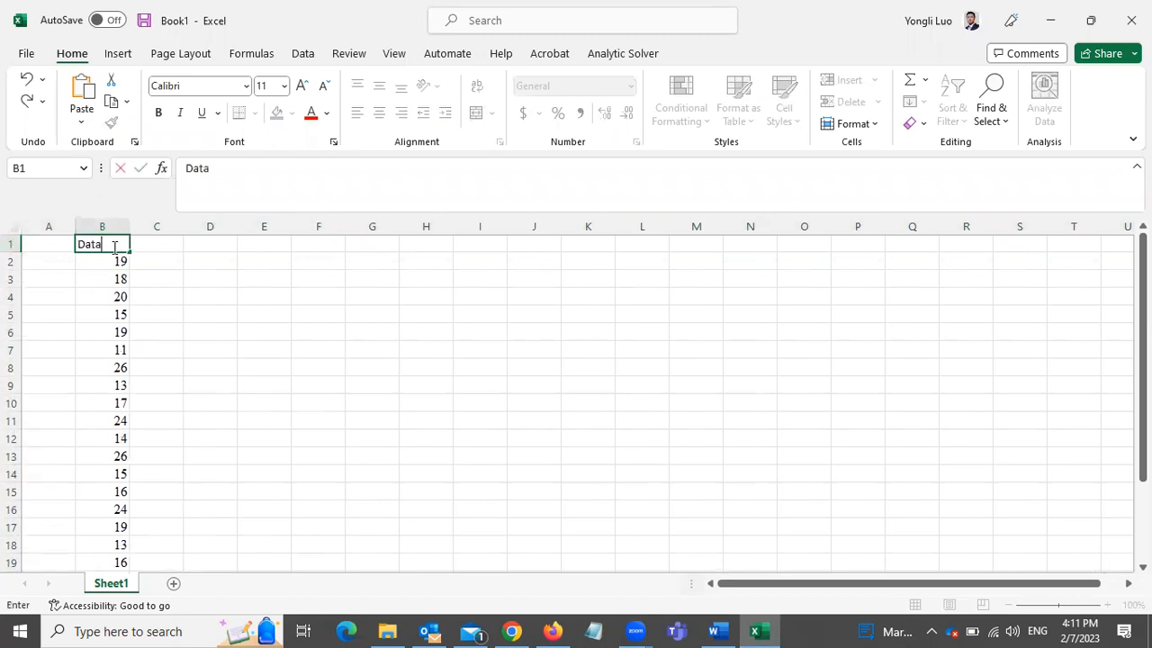
click(40, 243)
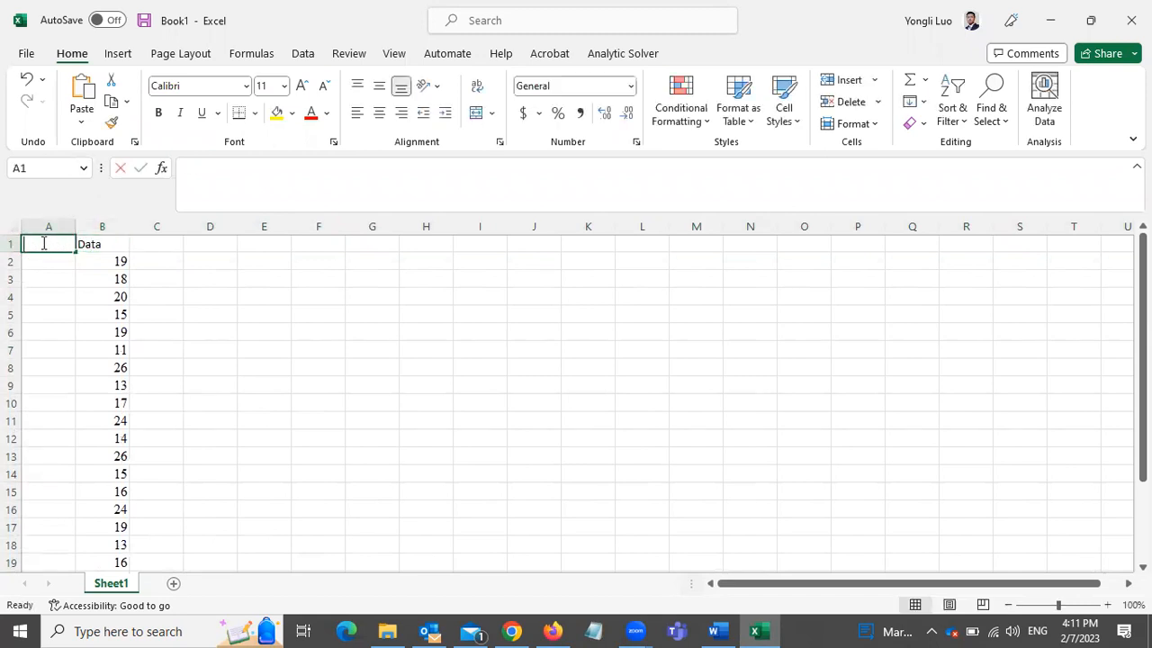
text(ID)
- Number the records in the ID column, starting with 1 and 2 and filling the series through 24 in A25
click(47, 260)
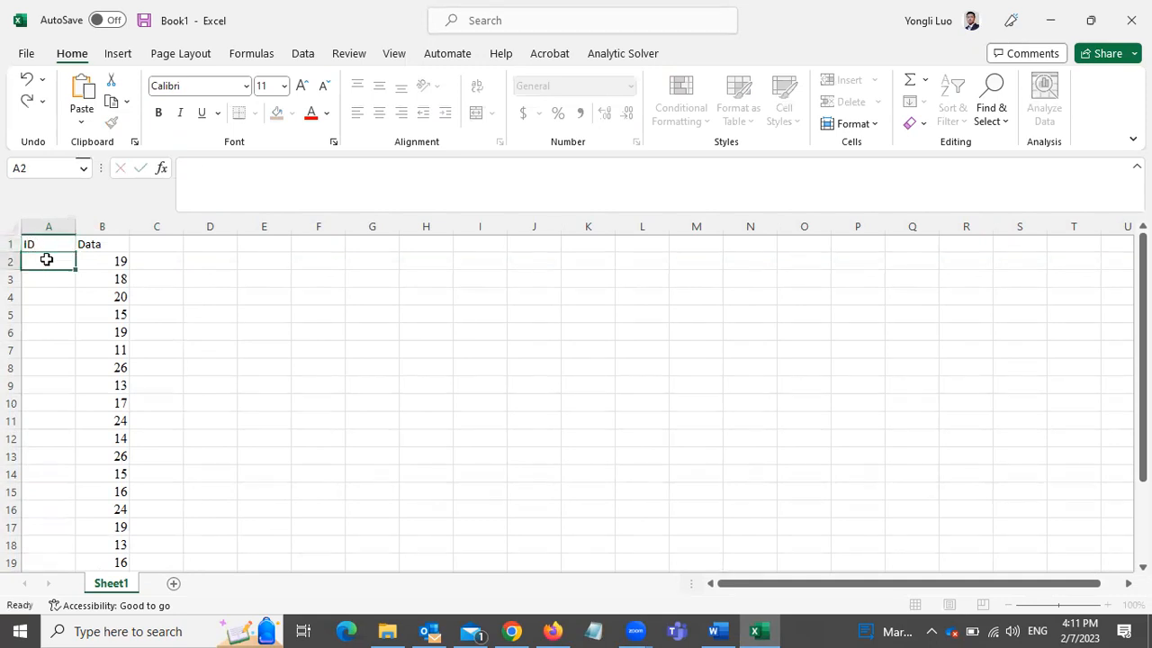
text(1)
key(Return)
text(2)
click(56, 312)
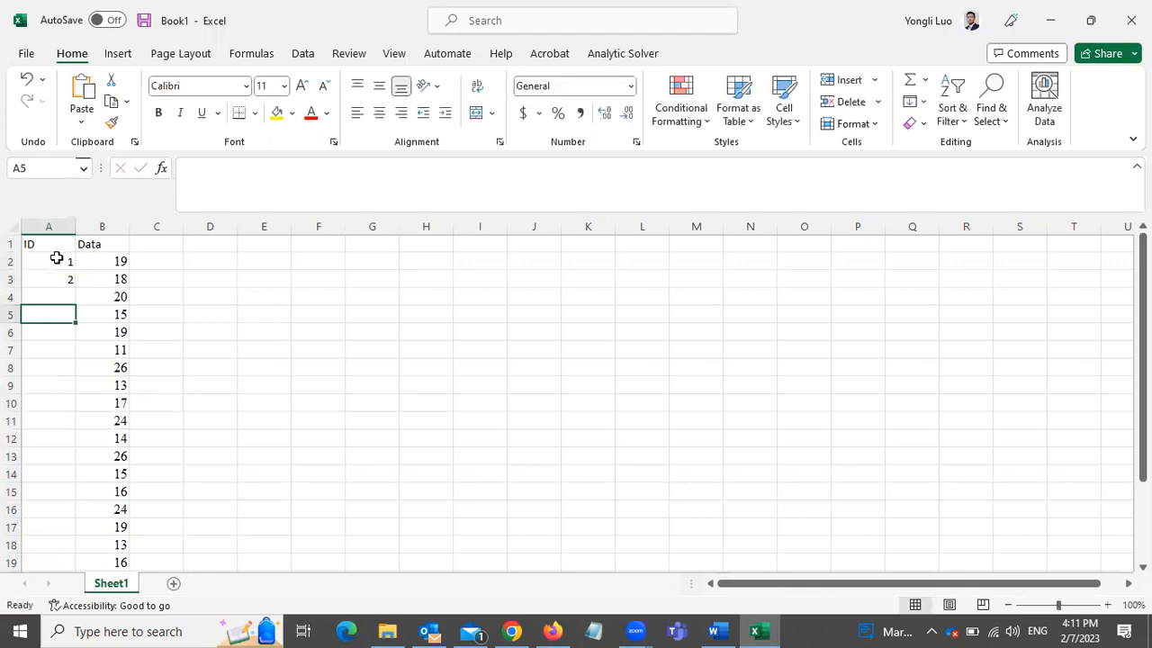
drag(56, 260, 74, 556)
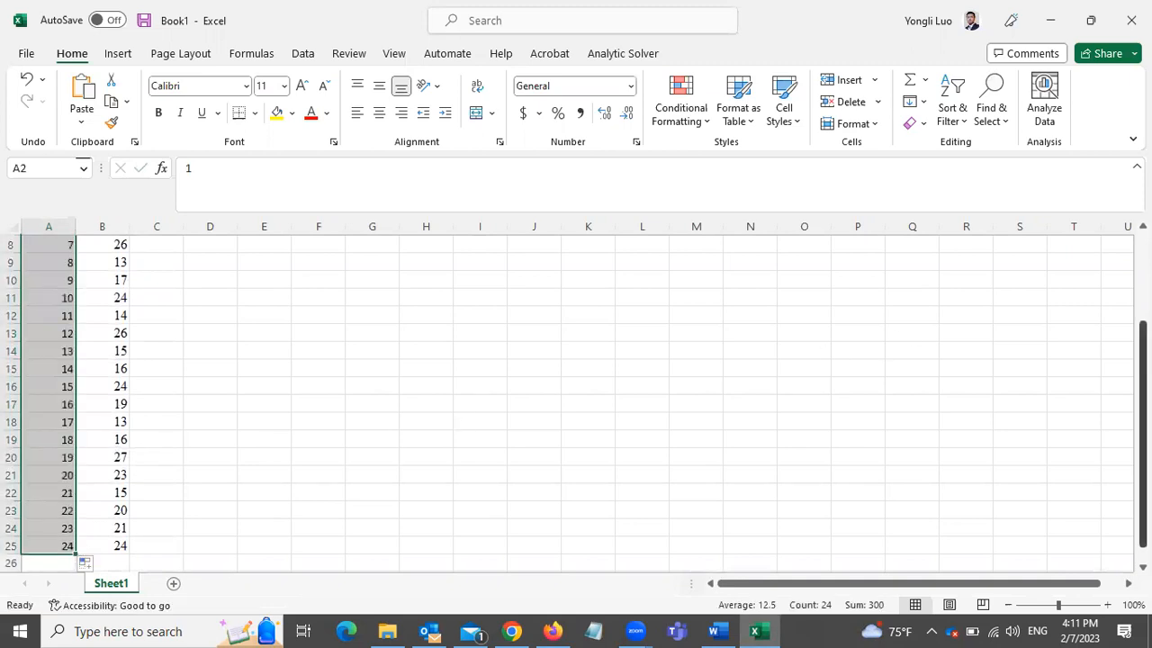
drag(1141, 348, 1141, 260)
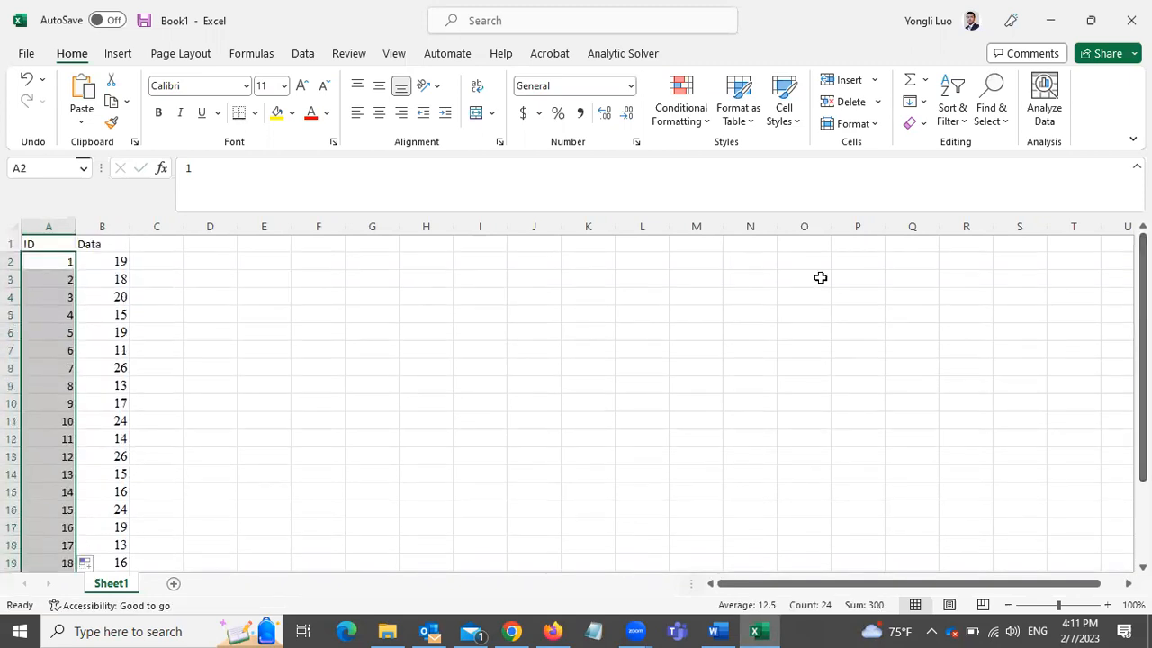
- Count the data values in D2 with the formula =COUNT(B2:B25)
click(205, 266)
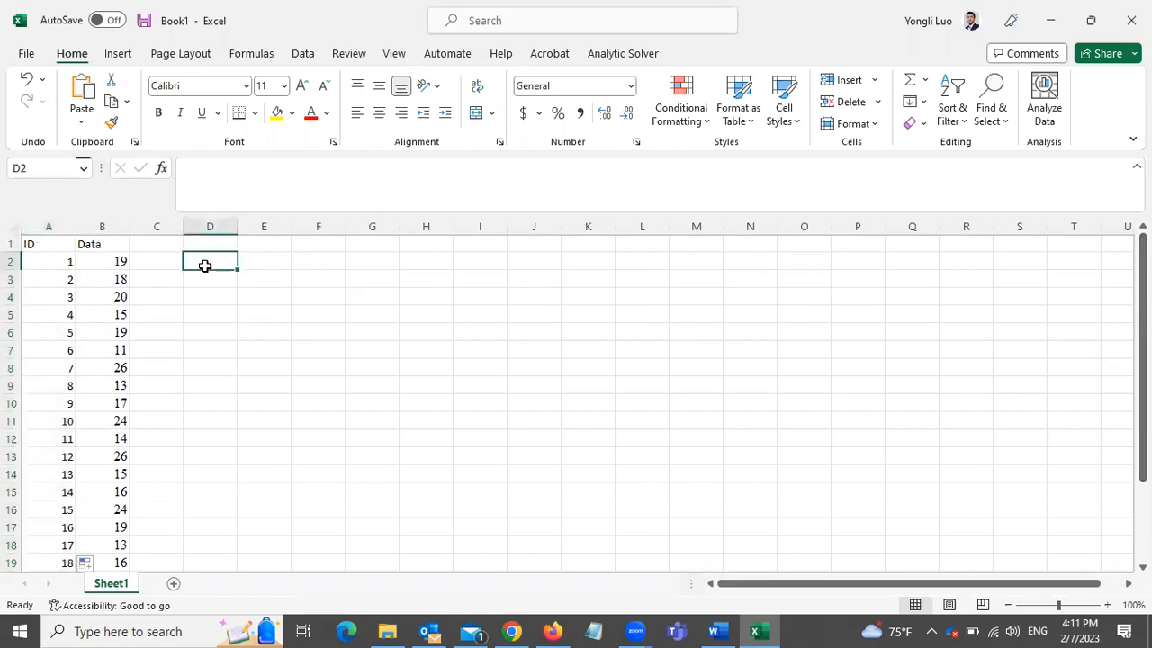
text(=c)
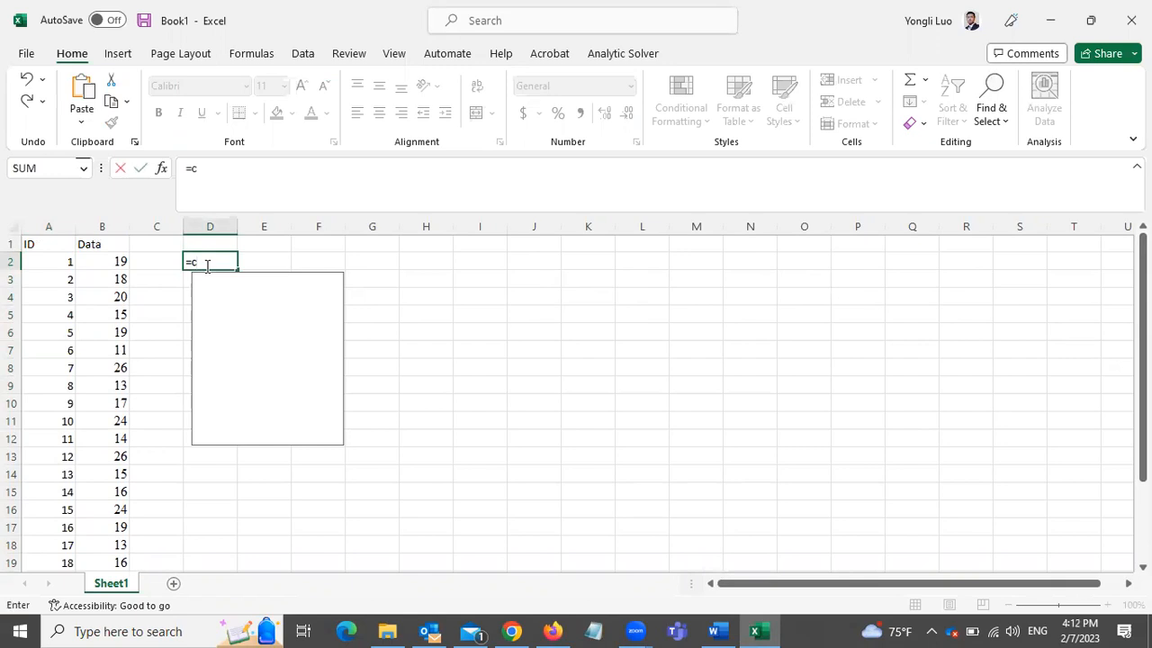
text(ount)
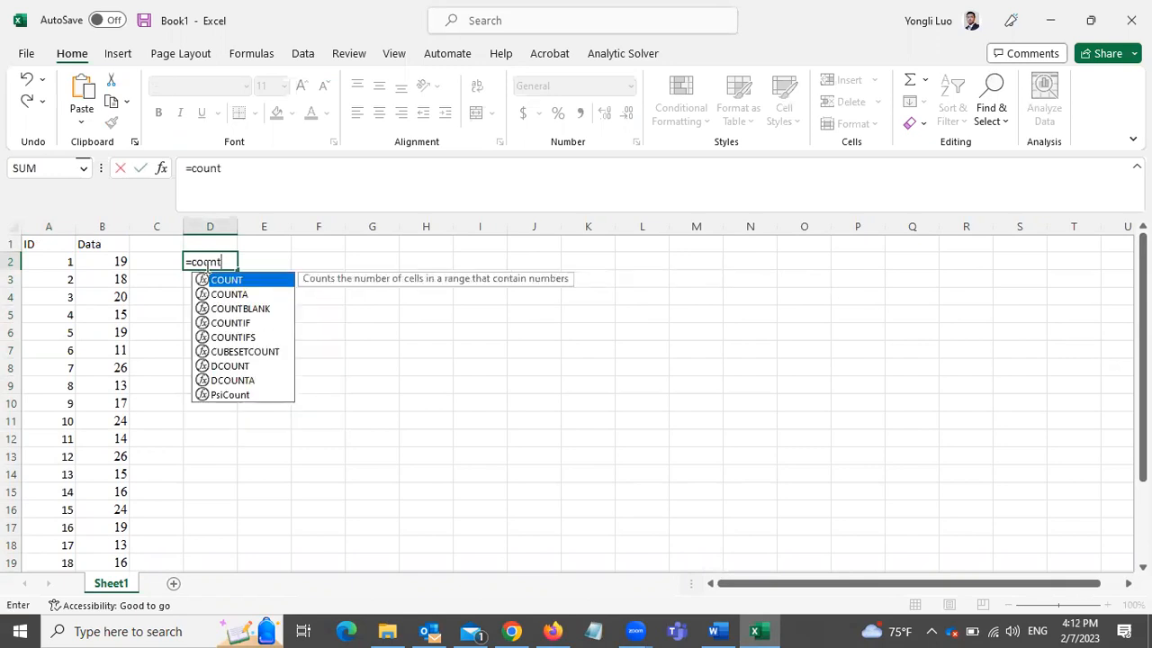
text(()
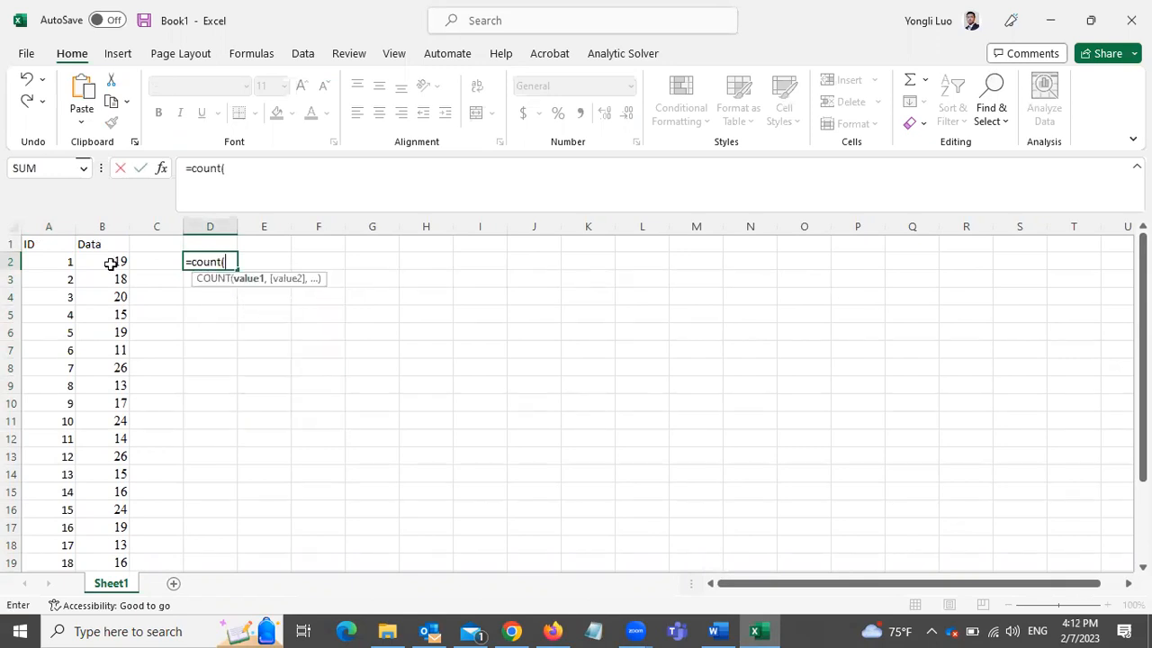
drag(110, 264, 119, 541)
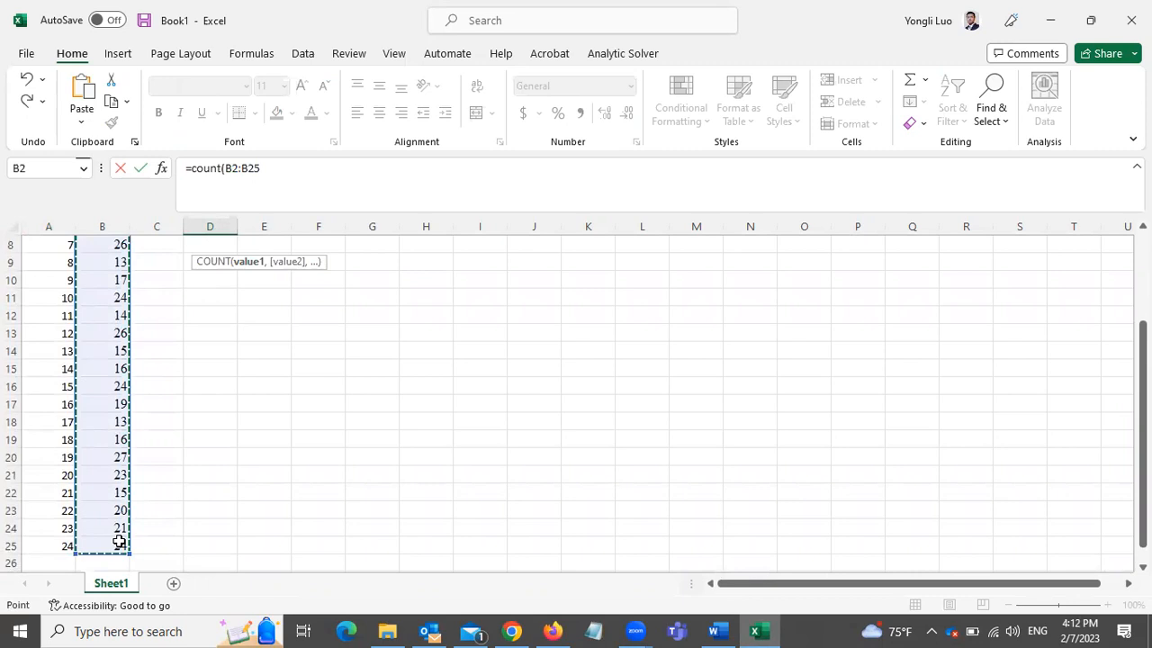
text())
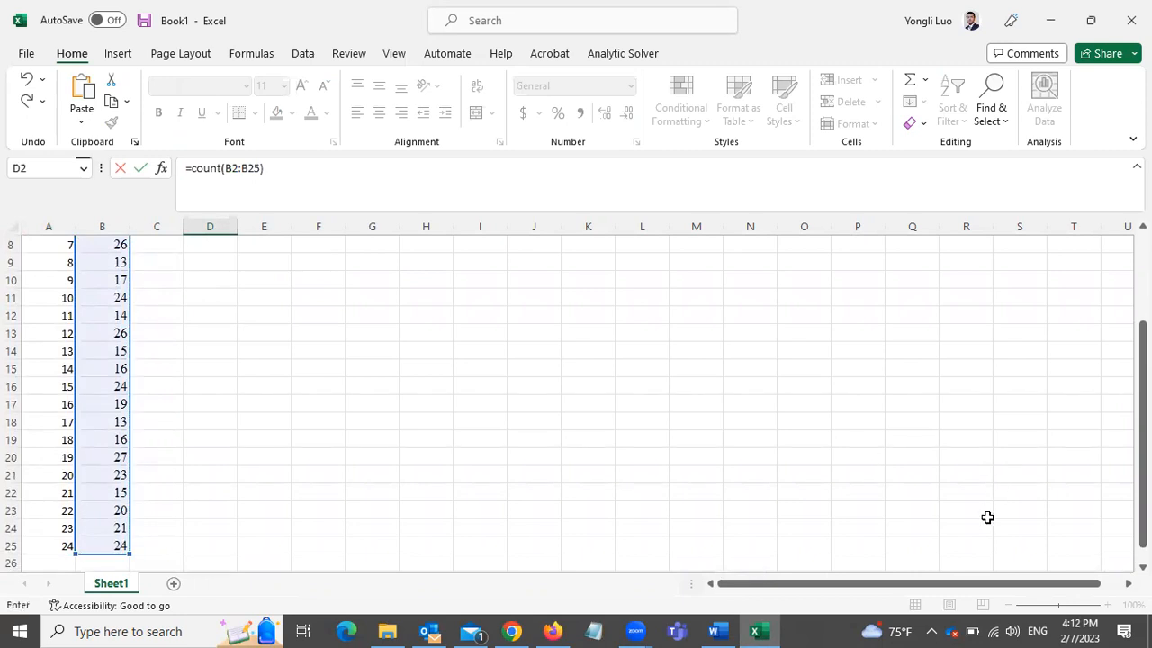
drag(1143, 448, 1143, 423)
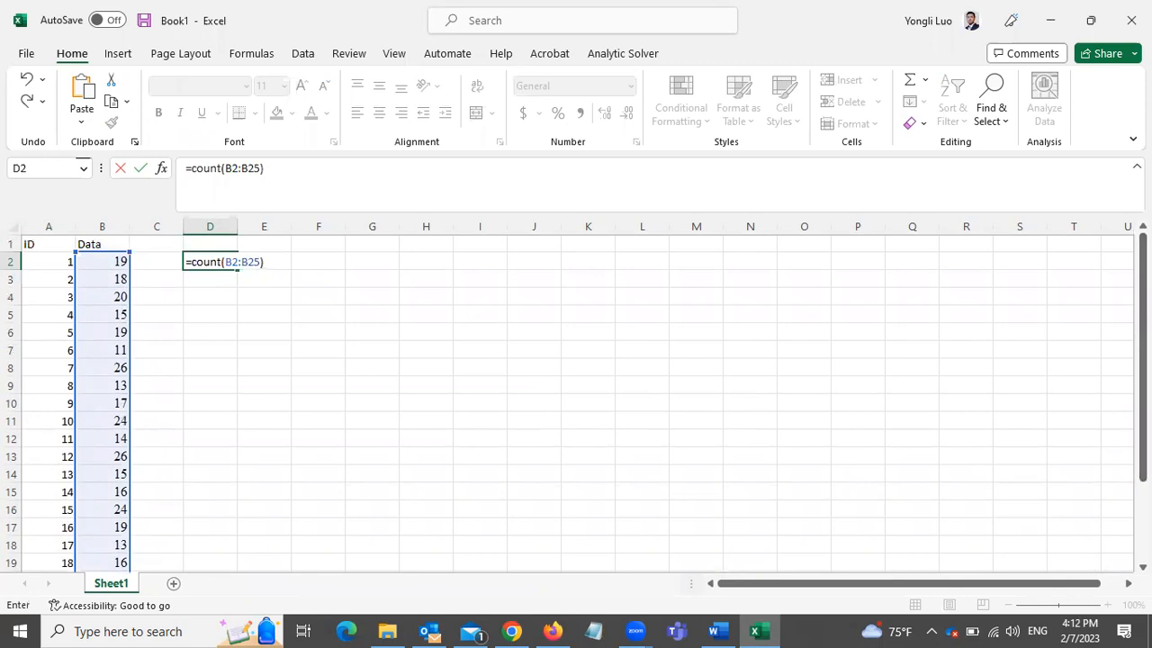
key(Return)
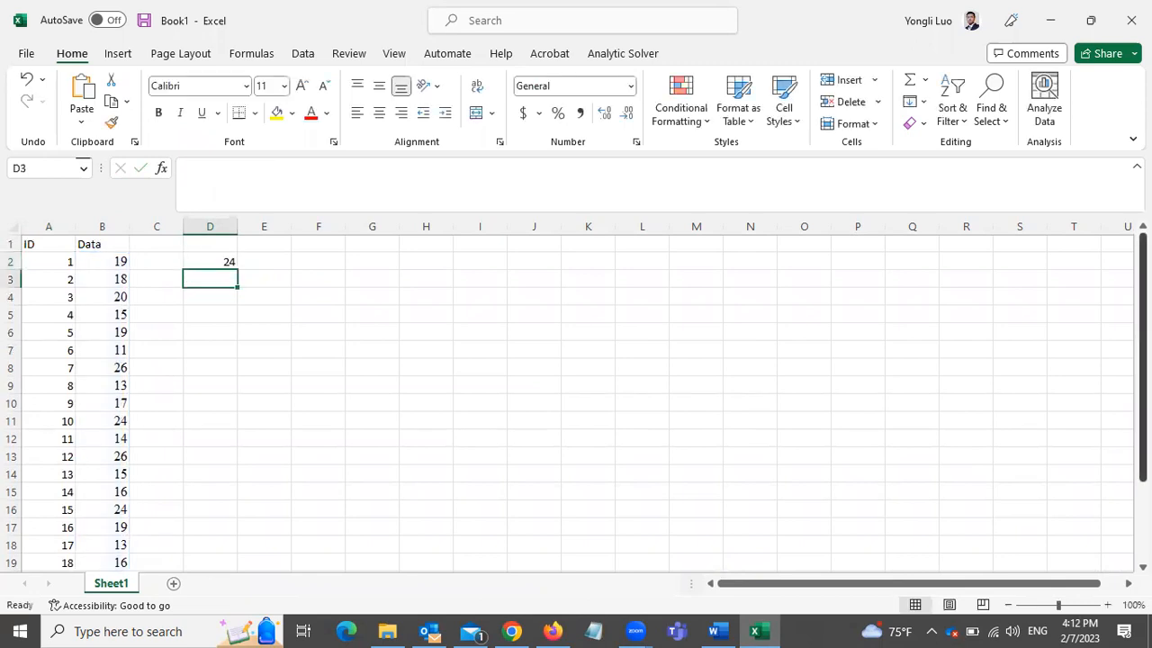
- Check the count against the last data row and label it Count in C2
drag(1142, 332, 1142, 409)
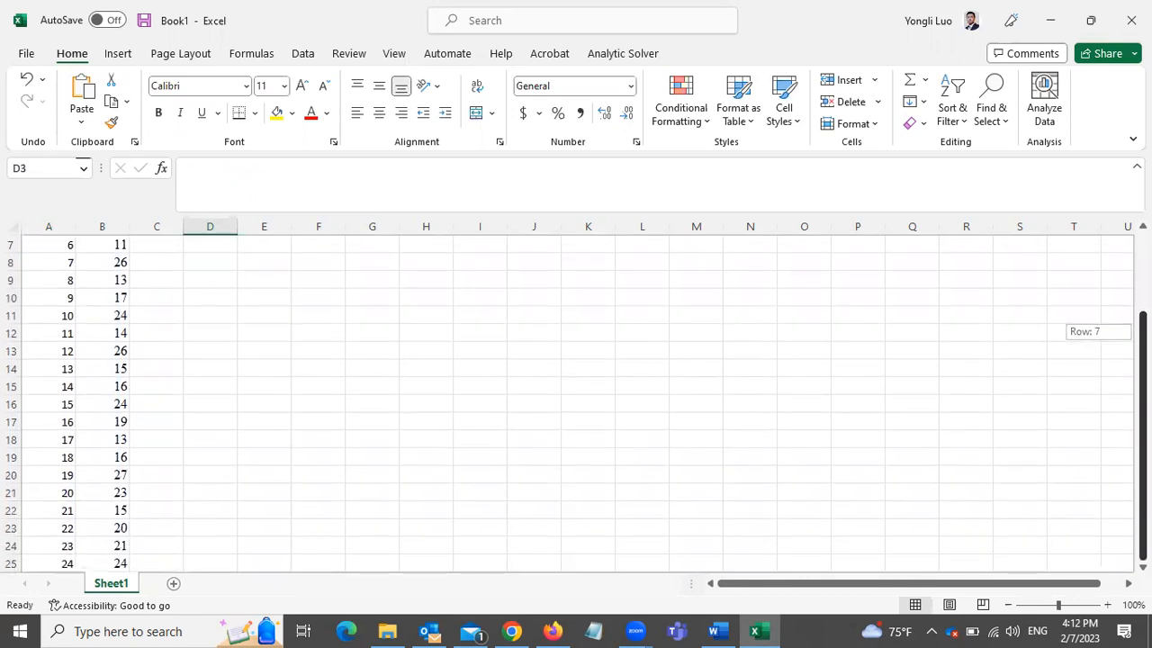
drag(1142, 331, 1142, 254)
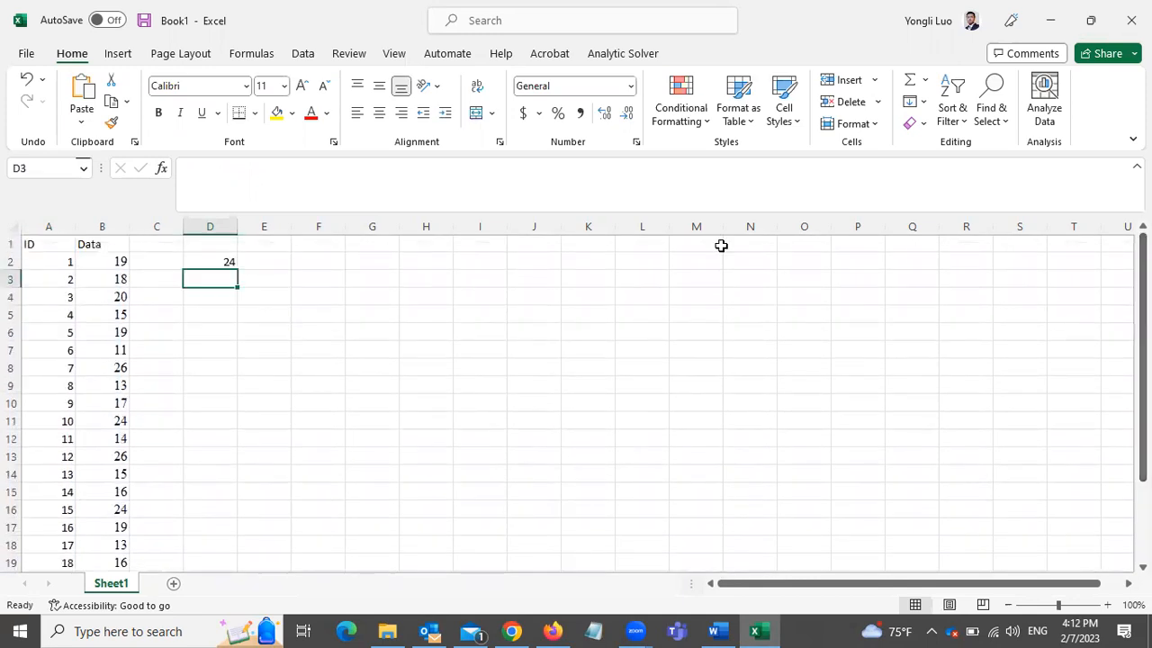
click(223, 261)
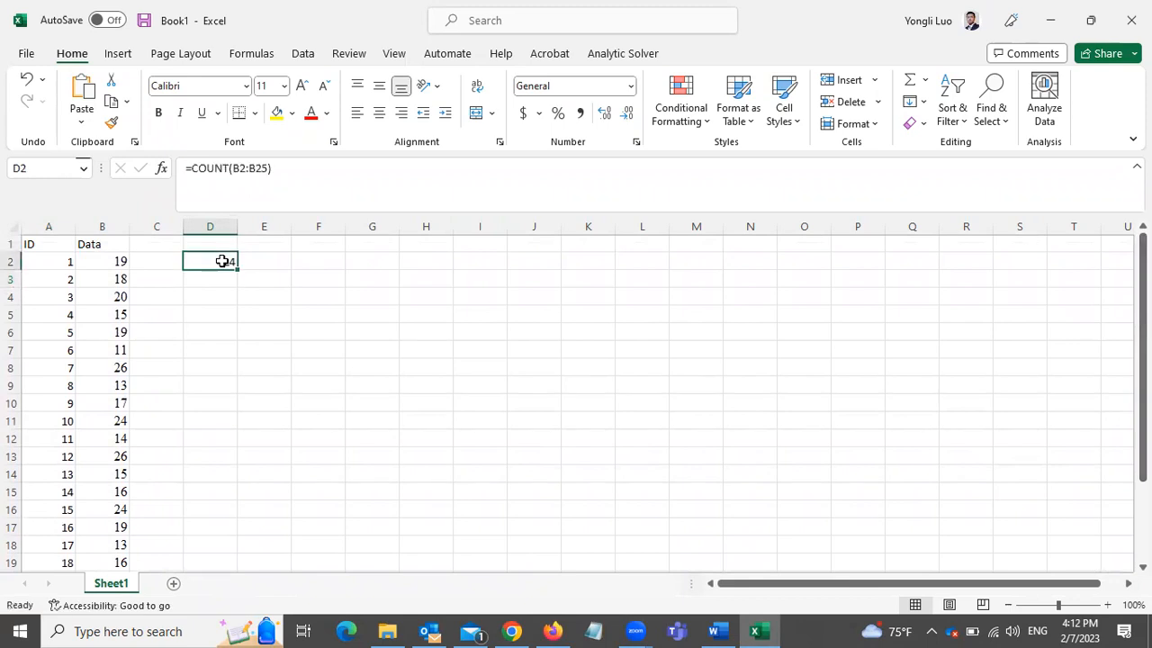
click(167, 263)
text(Count)
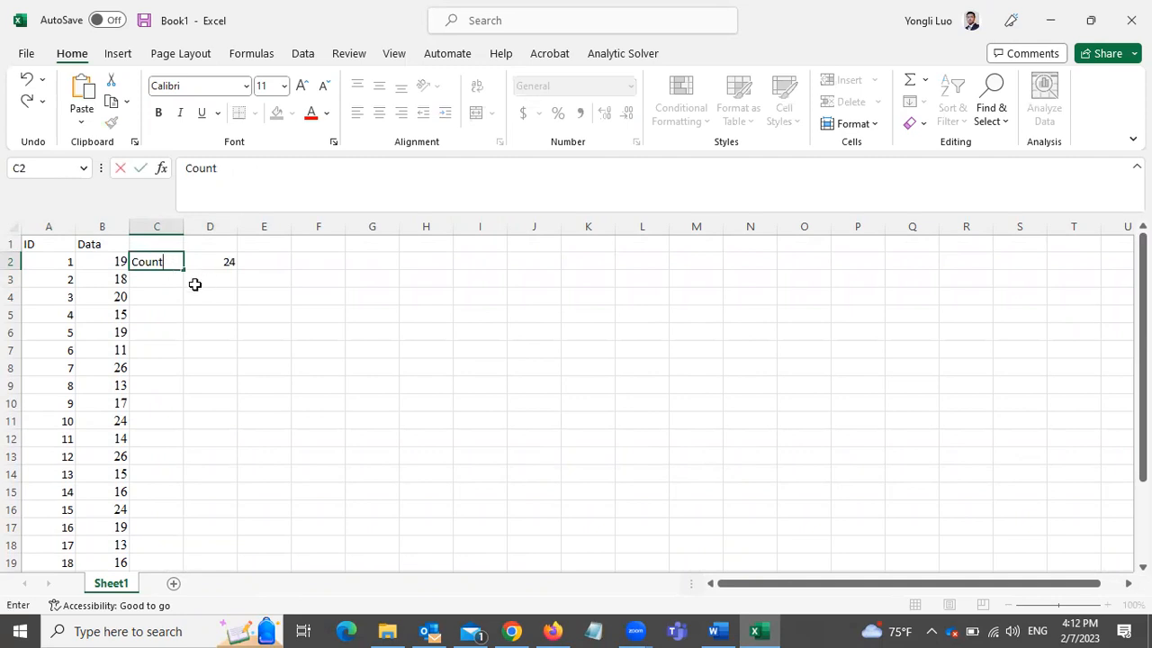
- Label C3 as Max and compute the largest data value in D3 with the formula =MAX(B2:B25)
click(173, 285)
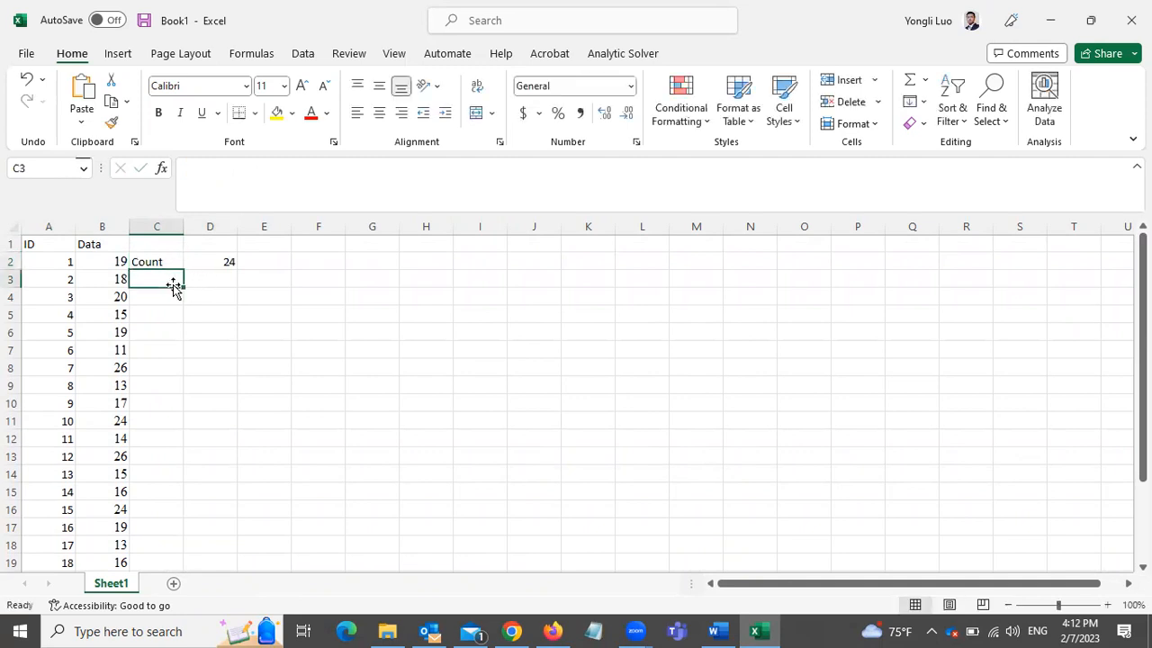
text(Max)
click(212, 279)
text(=)
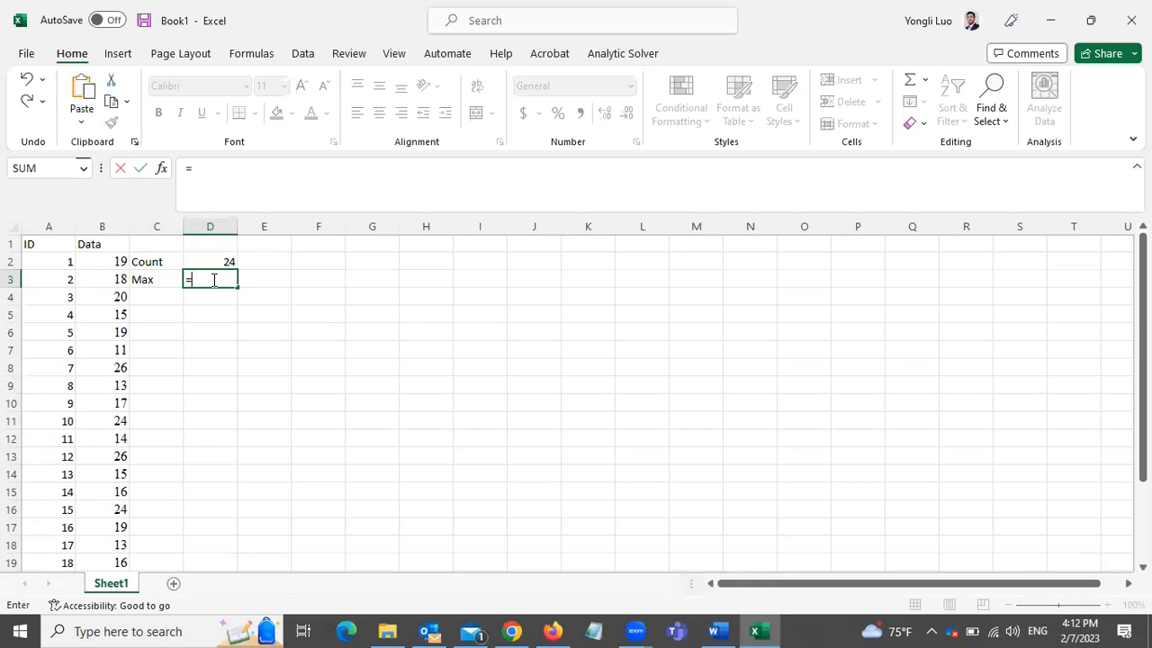
text(max()
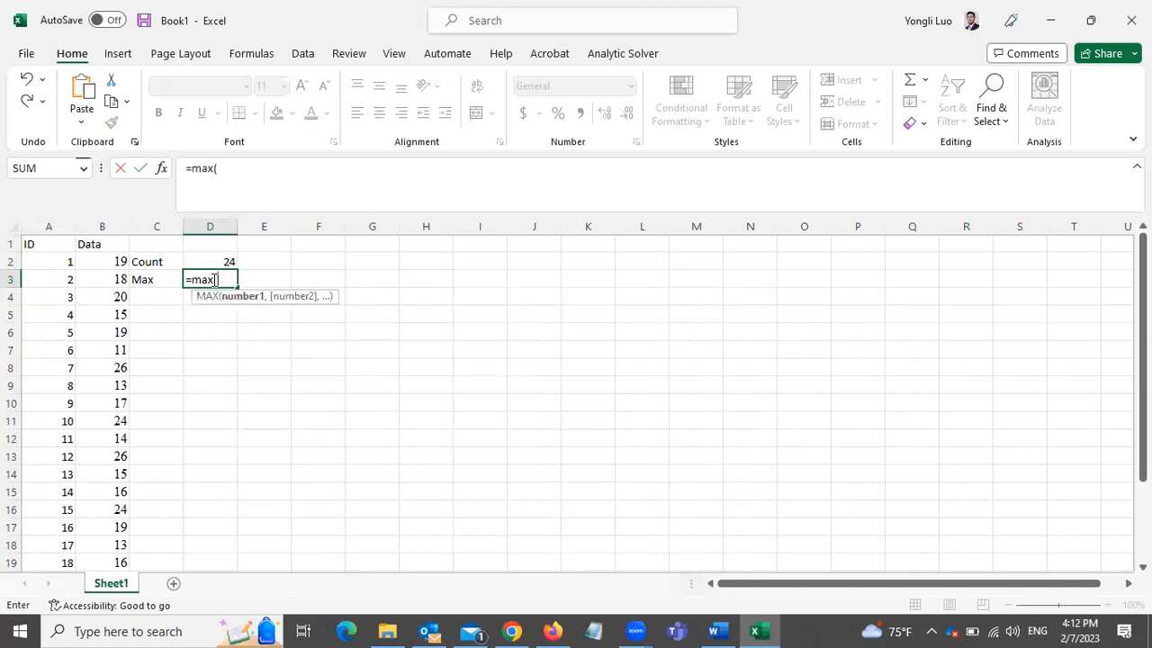
drag(112, 262, 110, 549)
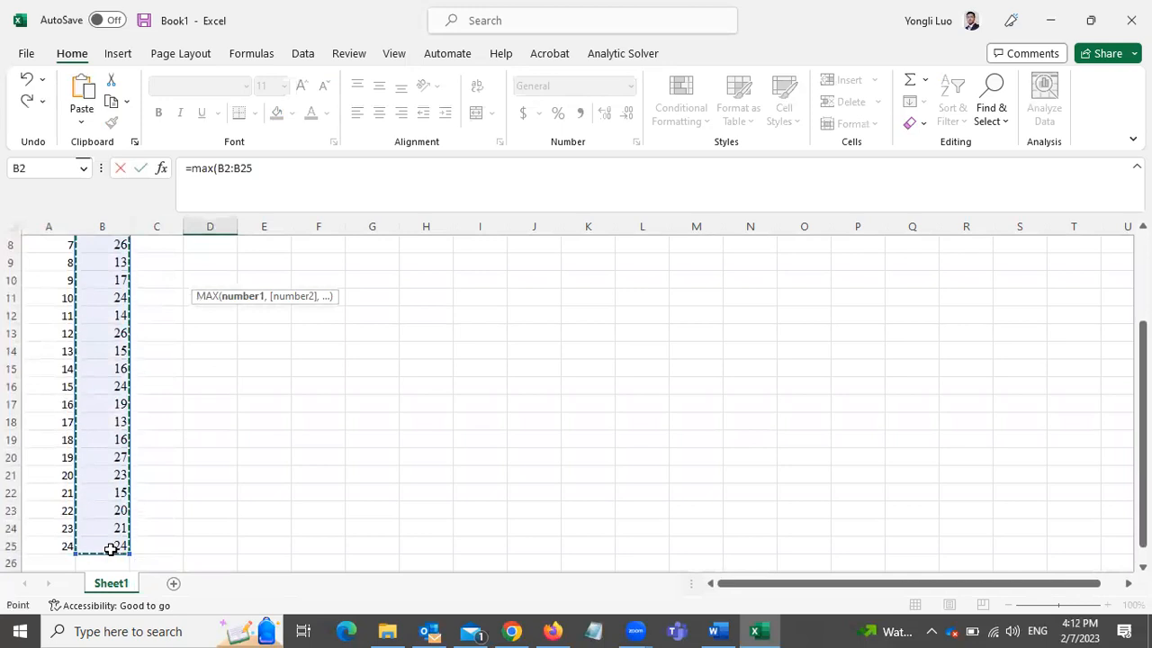
text())
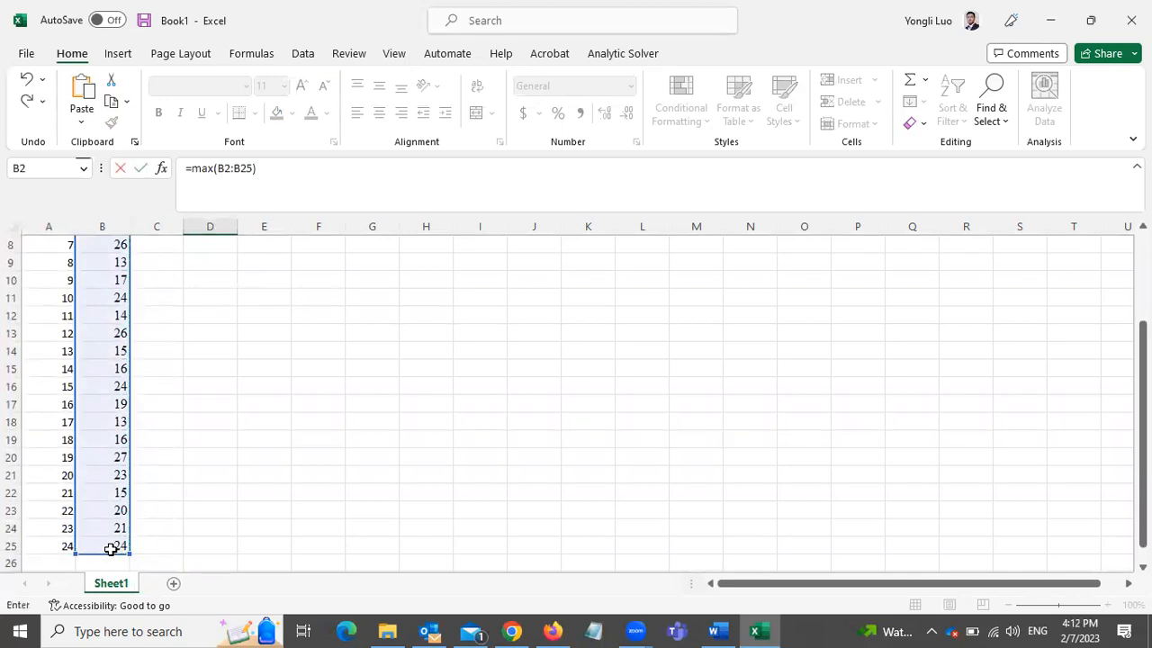
drag(1143, 495, 1143, 408)
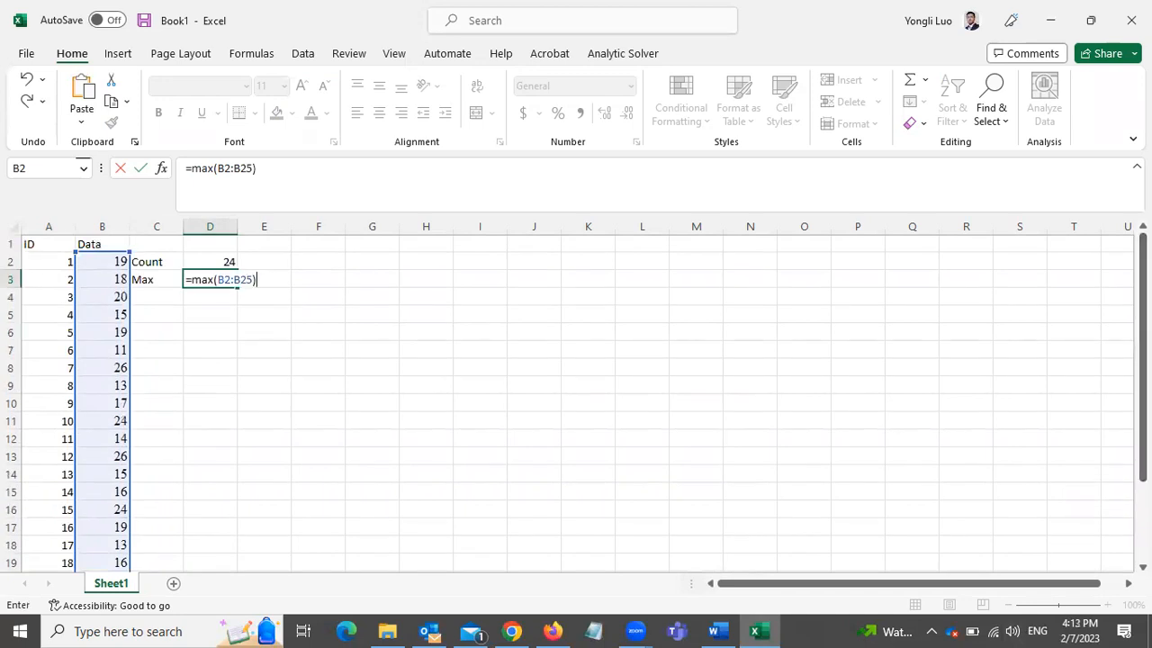
key(Return)
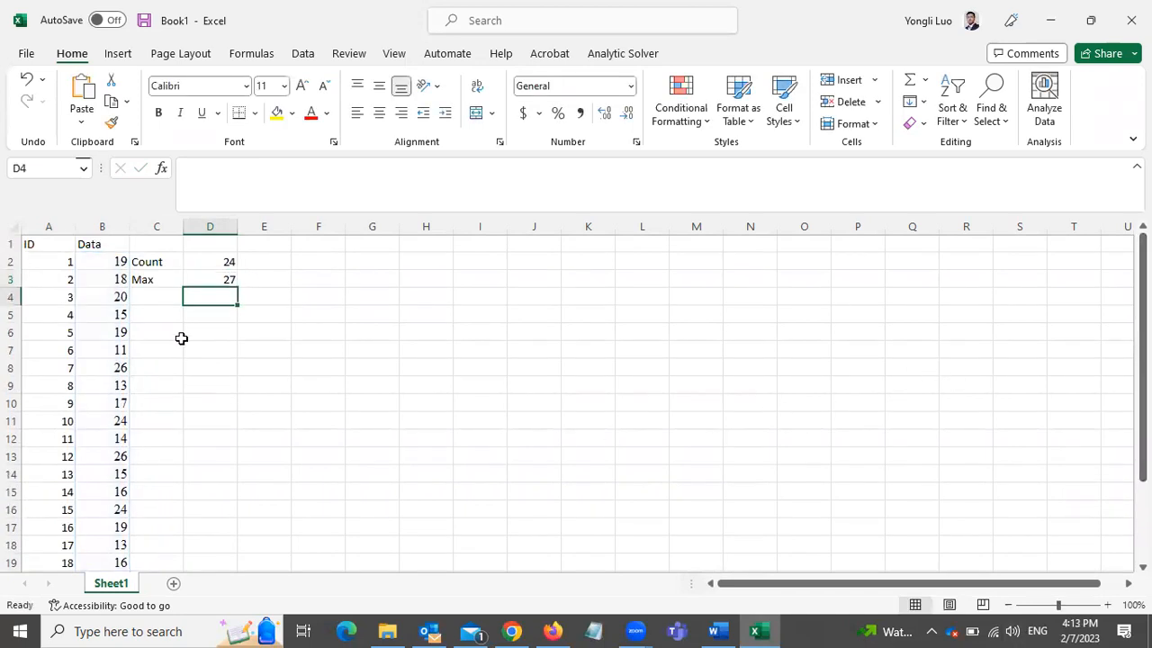
- Label C4 as Min and compute the smallest data value in D4 with the formula =MIN(B2:B25)
click(167, 298)
text(Min)
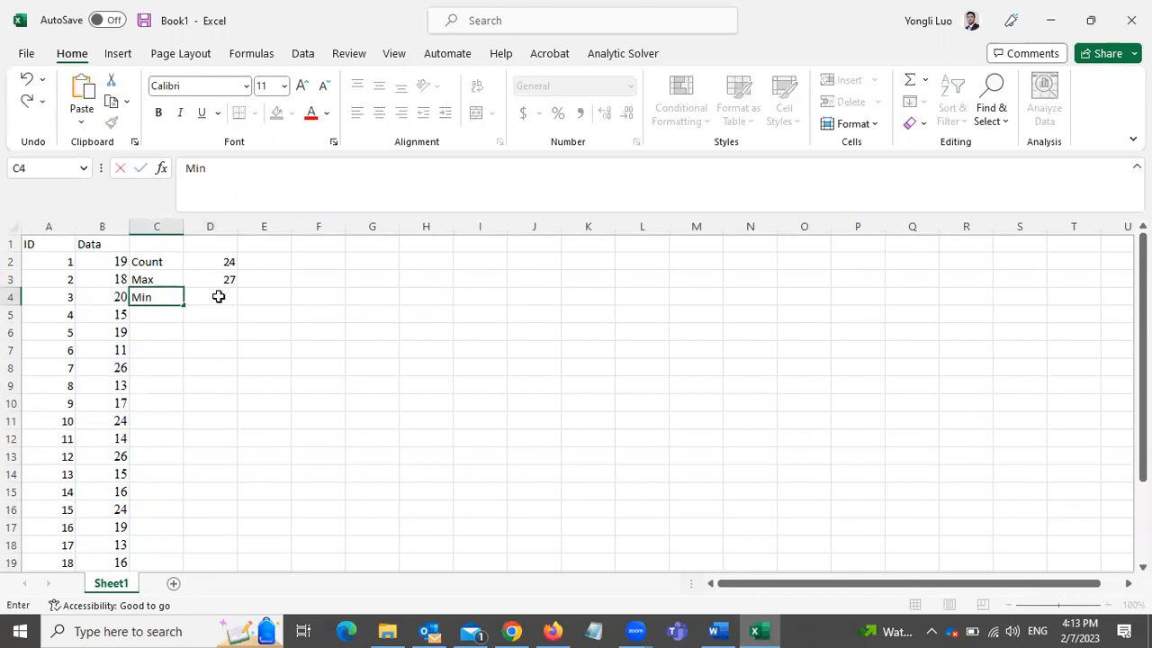
click(227, 296)
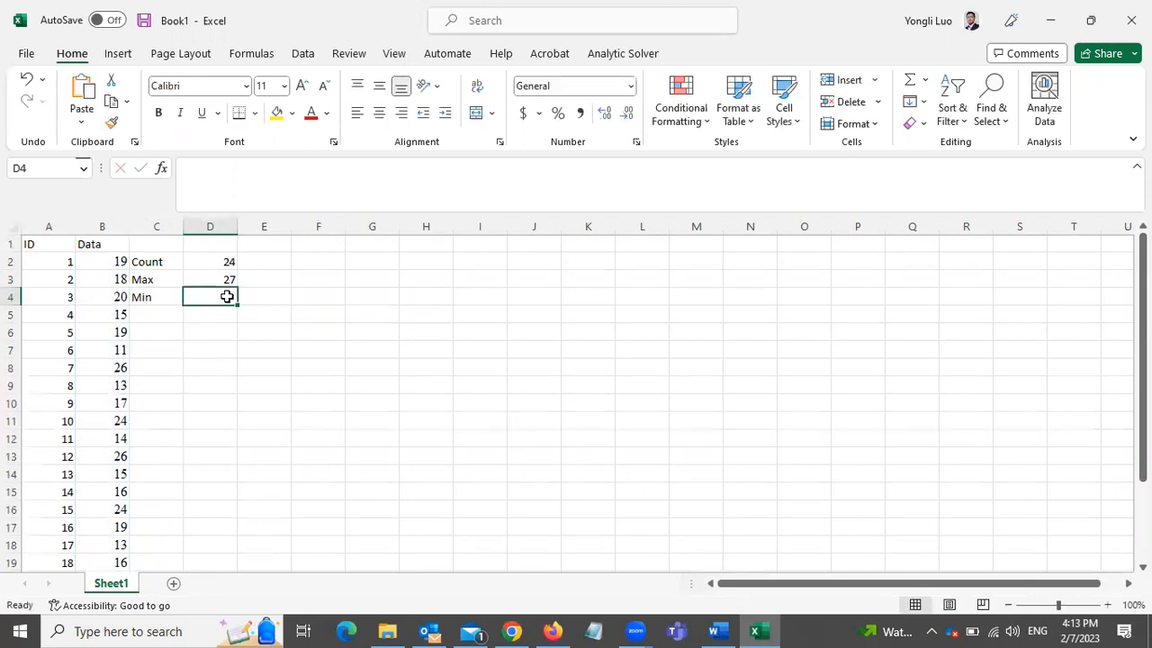
text(=)
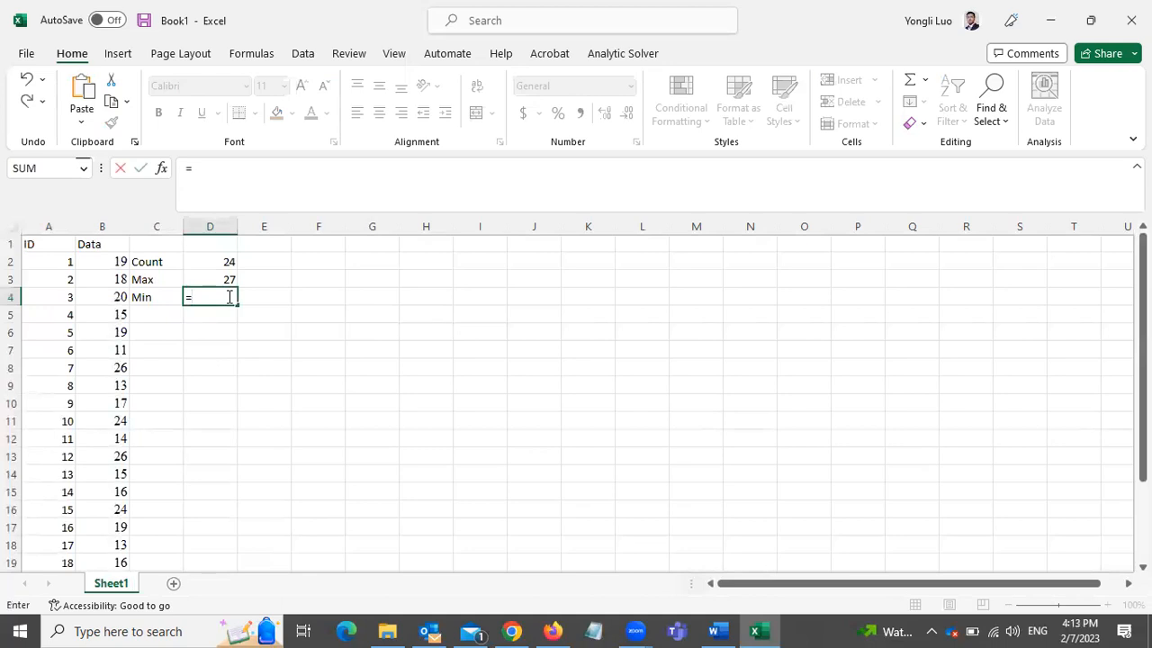
text(min()
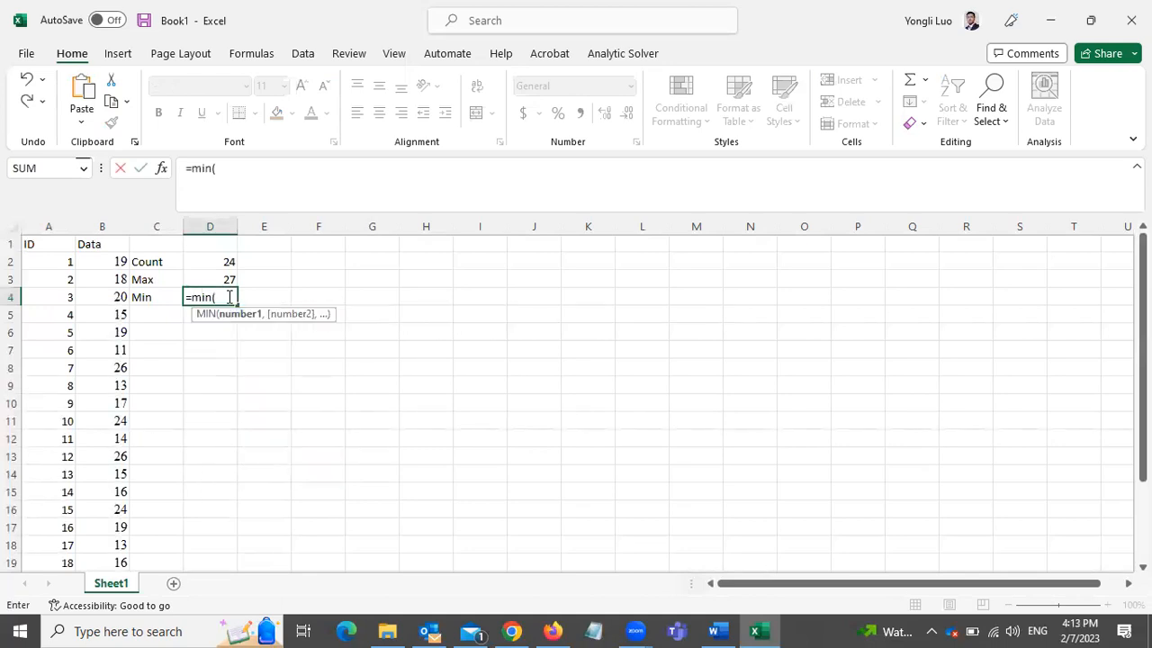
drag(103, 262, 117, 522)
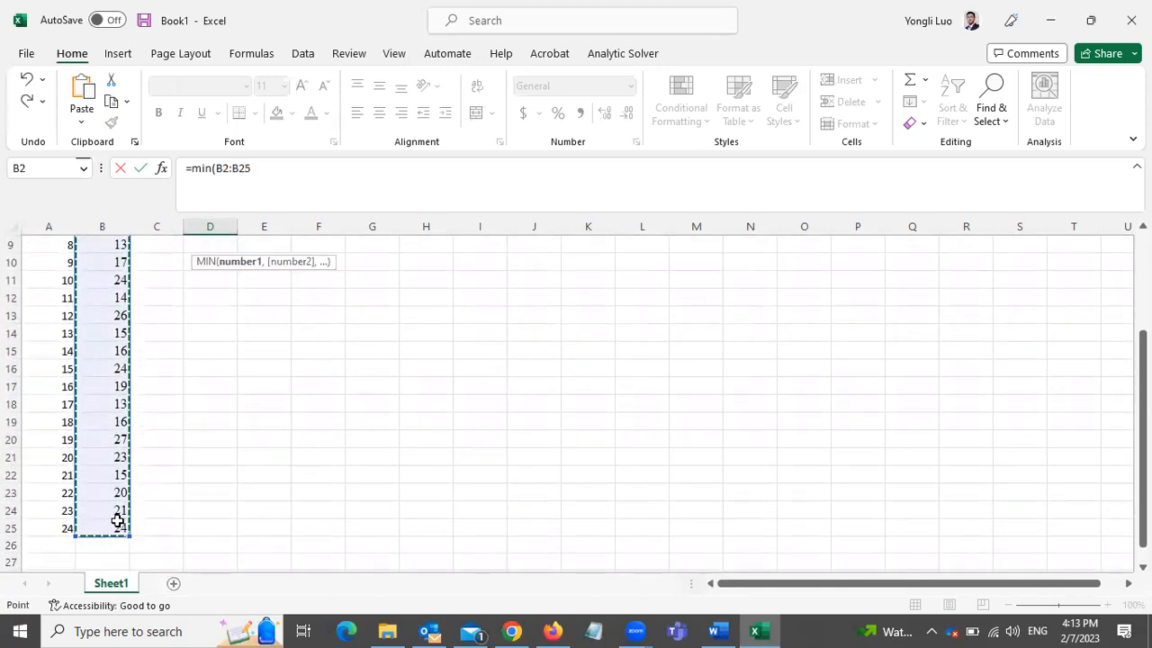
text())
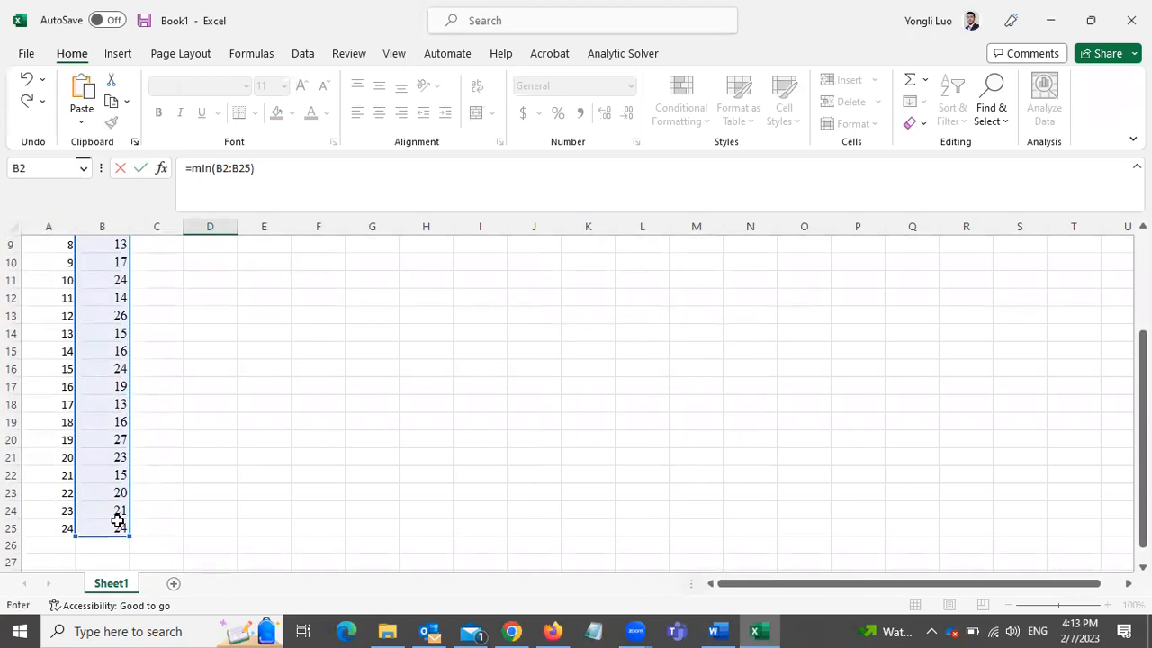
key(Return)
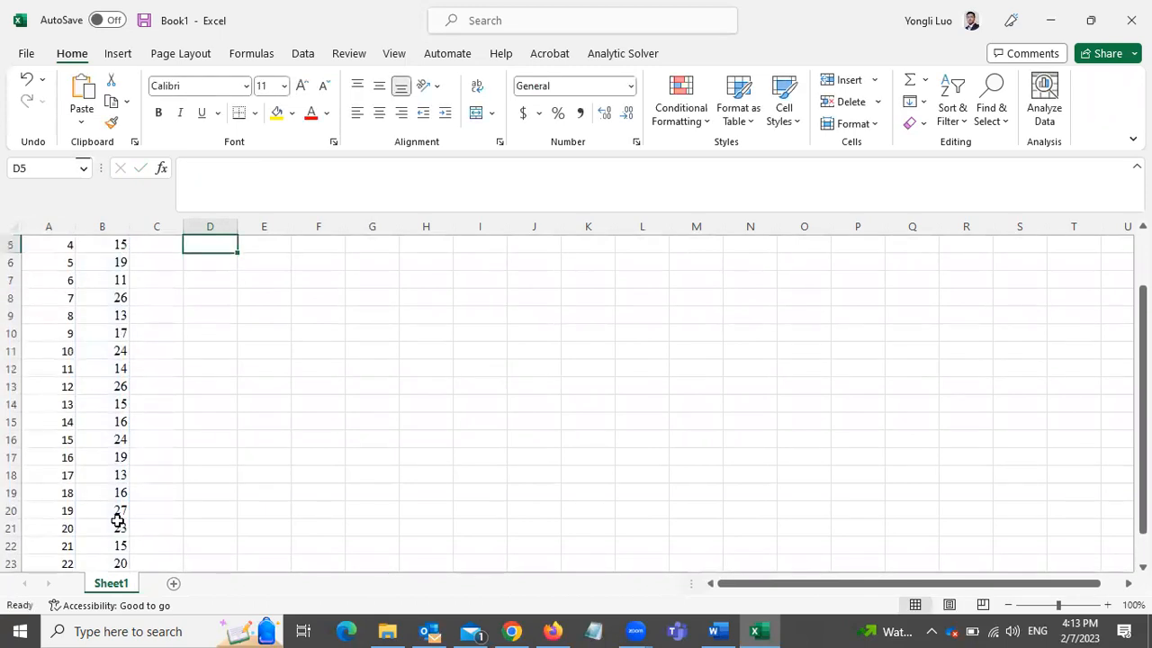
drag(1143, 516, 1142, 461)
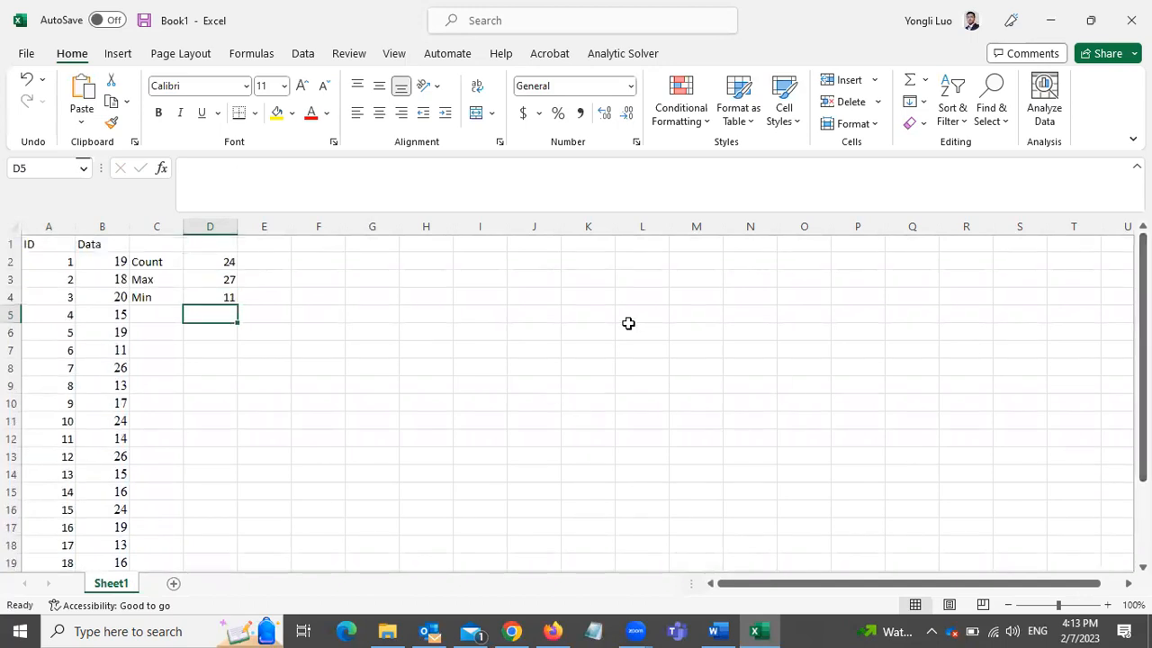
- Right-align the statistic labels in column C
click(161, 229)
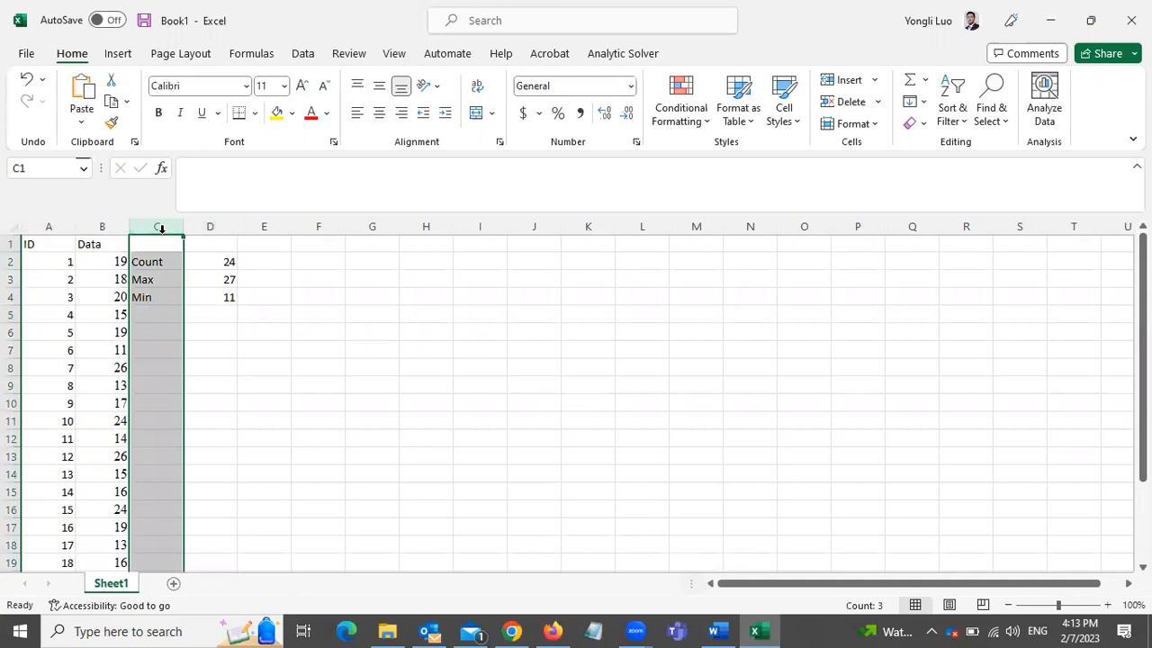
key(alt+h)
key(a)
key(r)
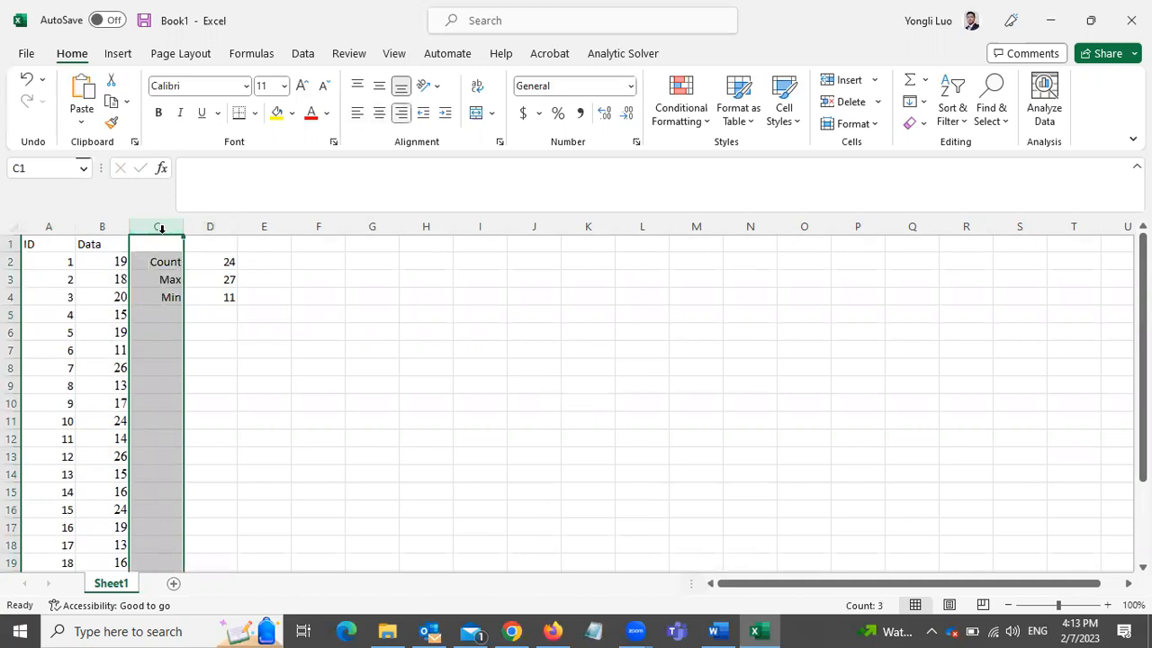
click(225, 313)
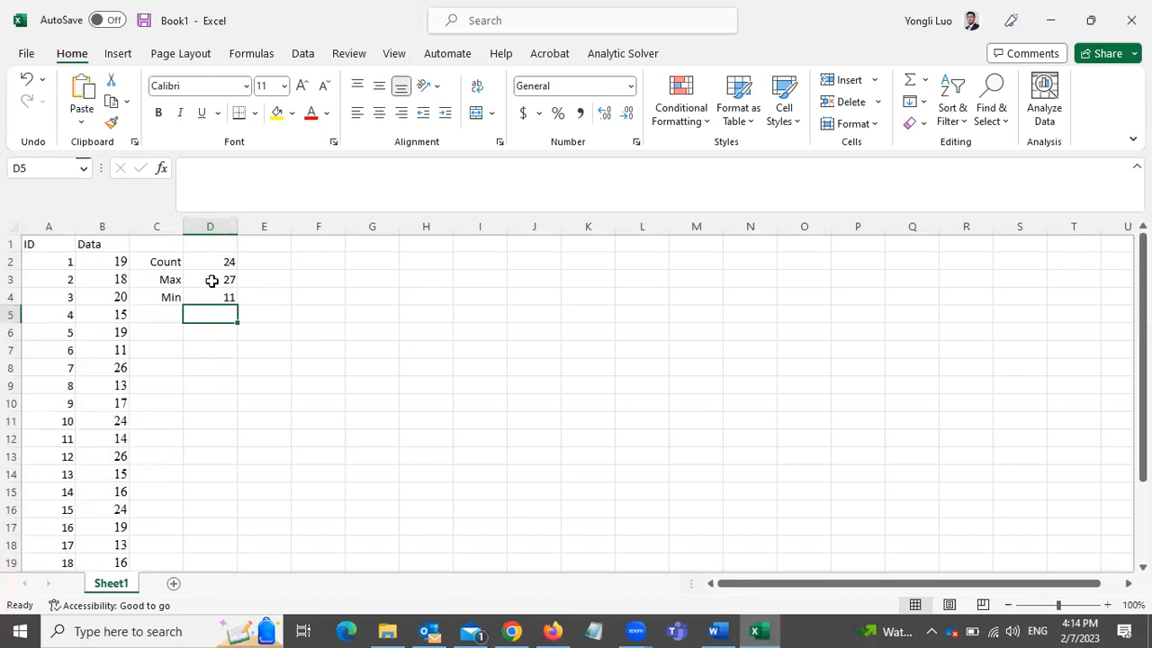
- Copy the Class header and ranges 10–13 through 26–29 from the Word document's frequency table into the Excel sheet starting at F1
click(717, 631)
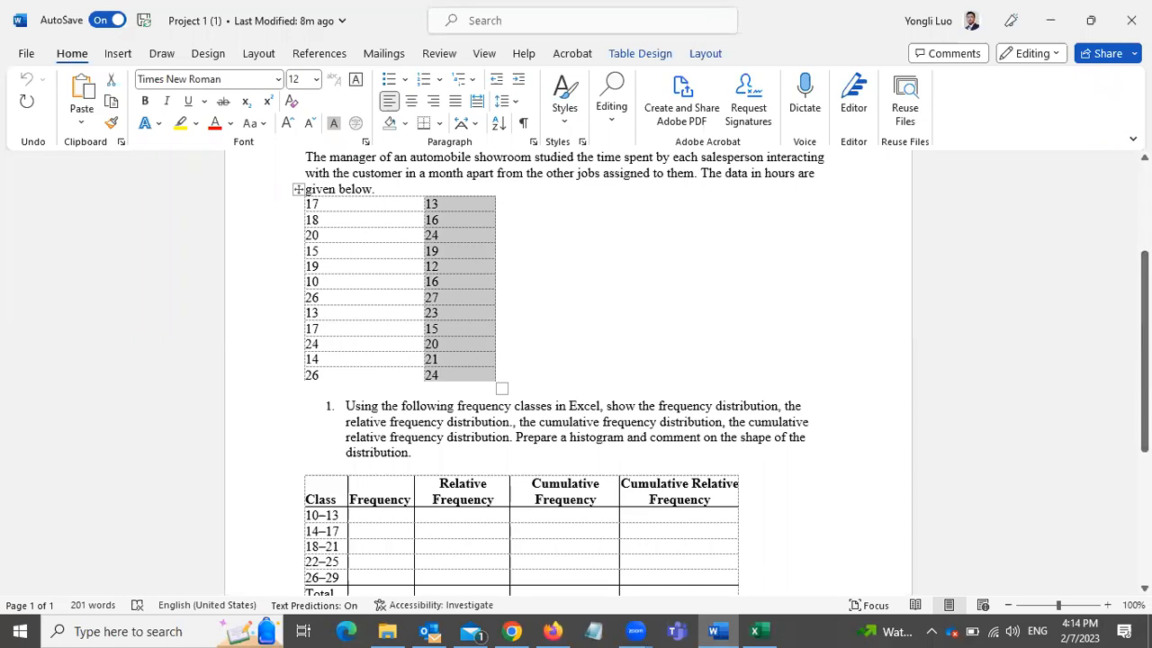
drag(1144, 288, 1143, 340)
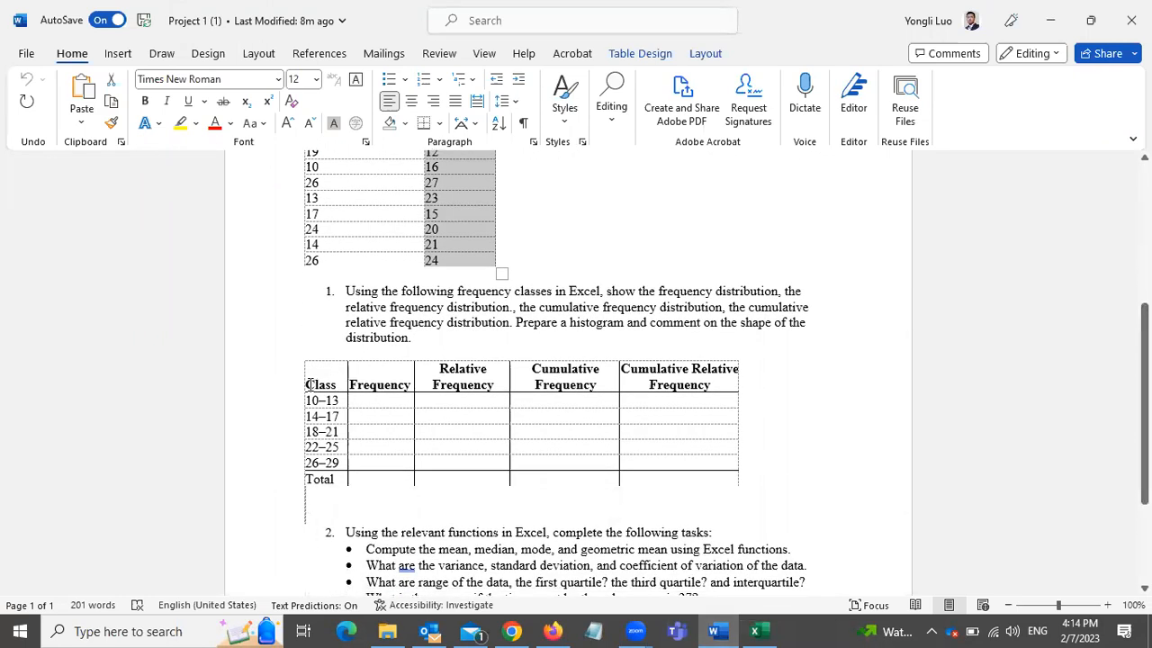
drag(307, 385, 332, 466)
key(ctrl+c)
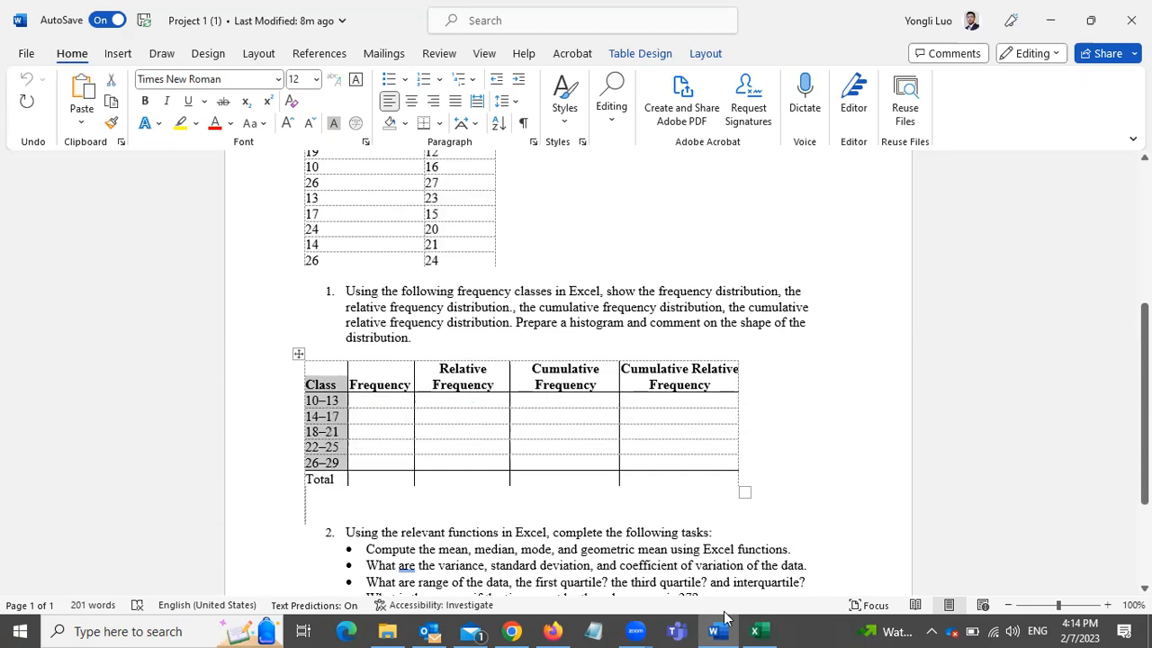
click(756, 631)
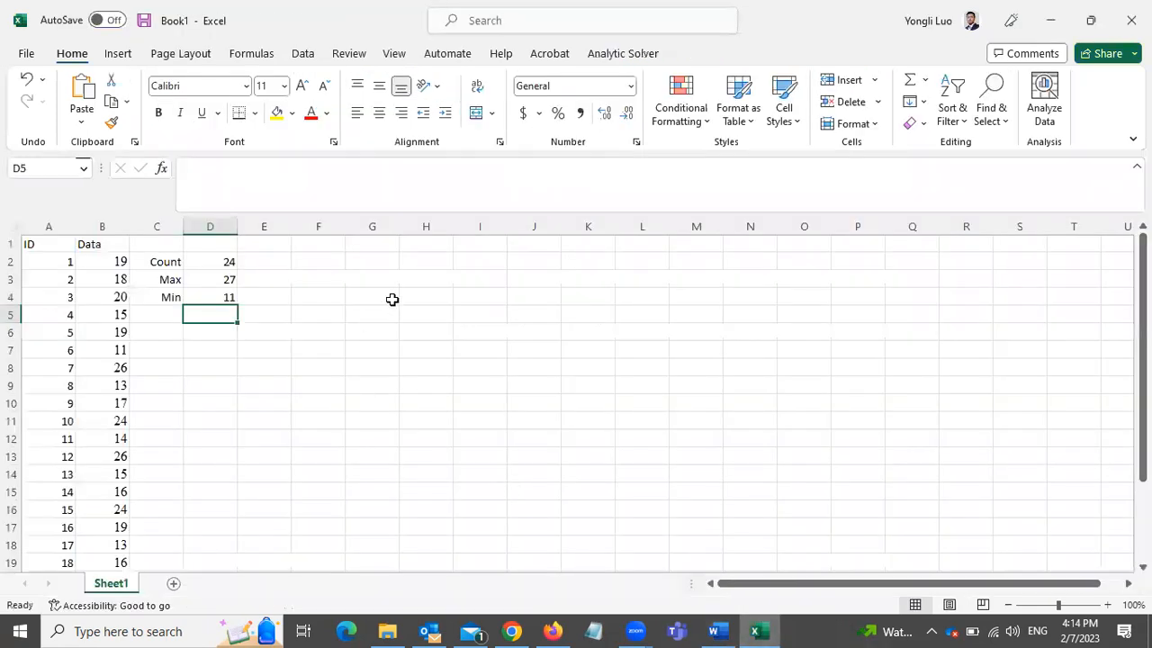
click(304, 261)
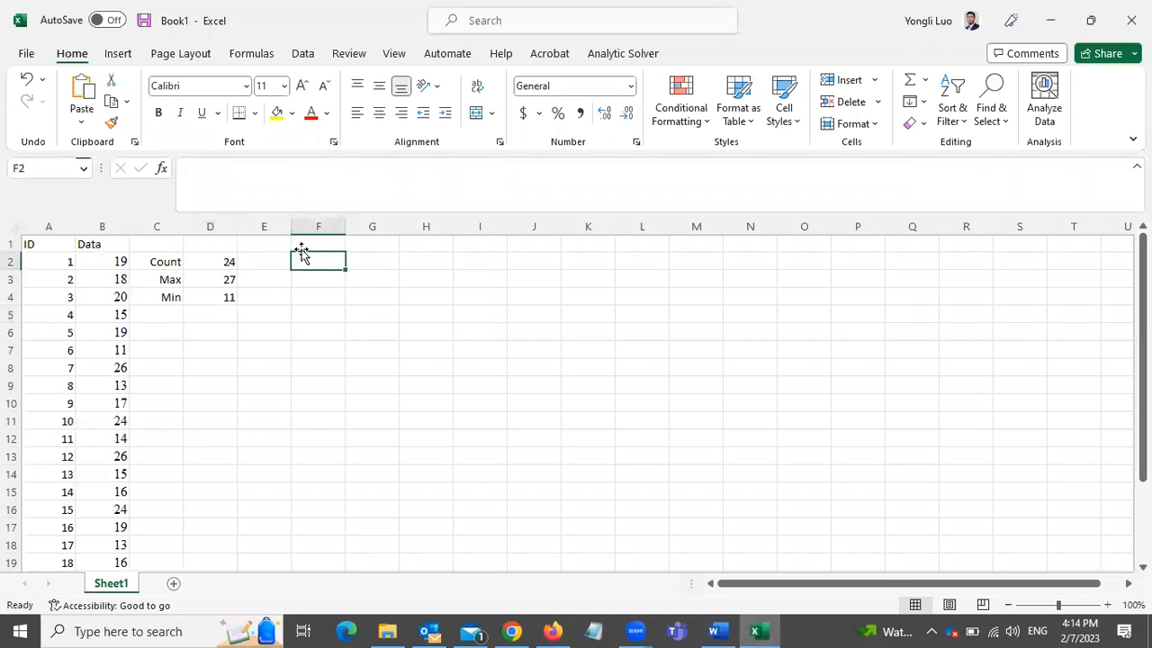
click(301, 245)
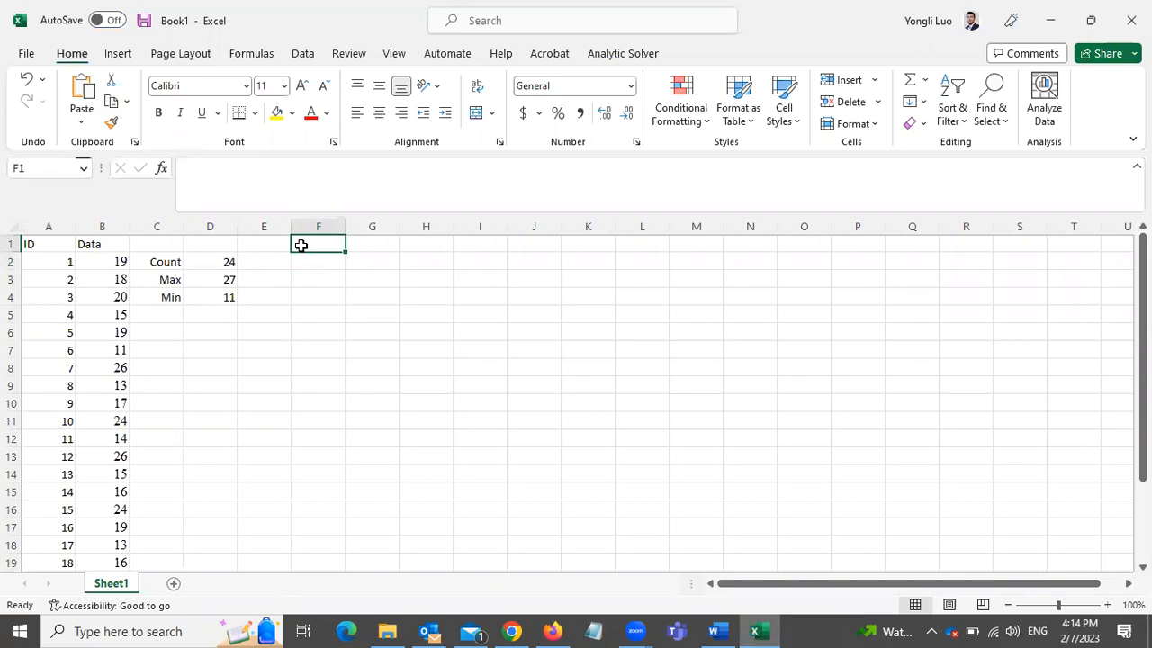
key(ctrl+v)
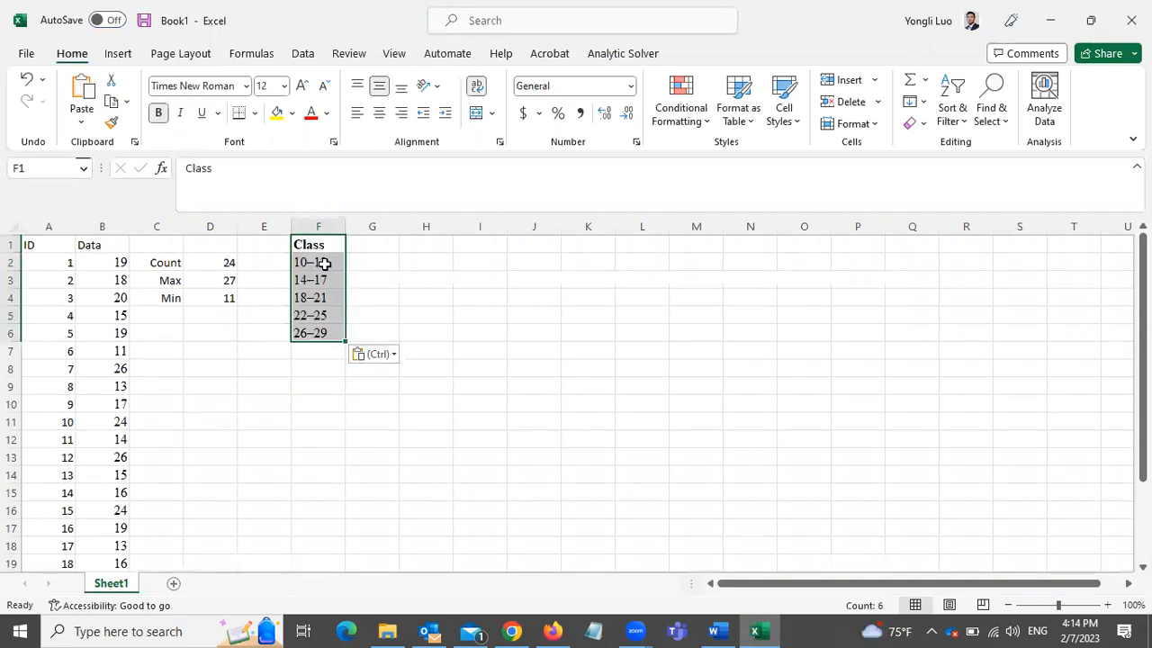
click(324, 262)
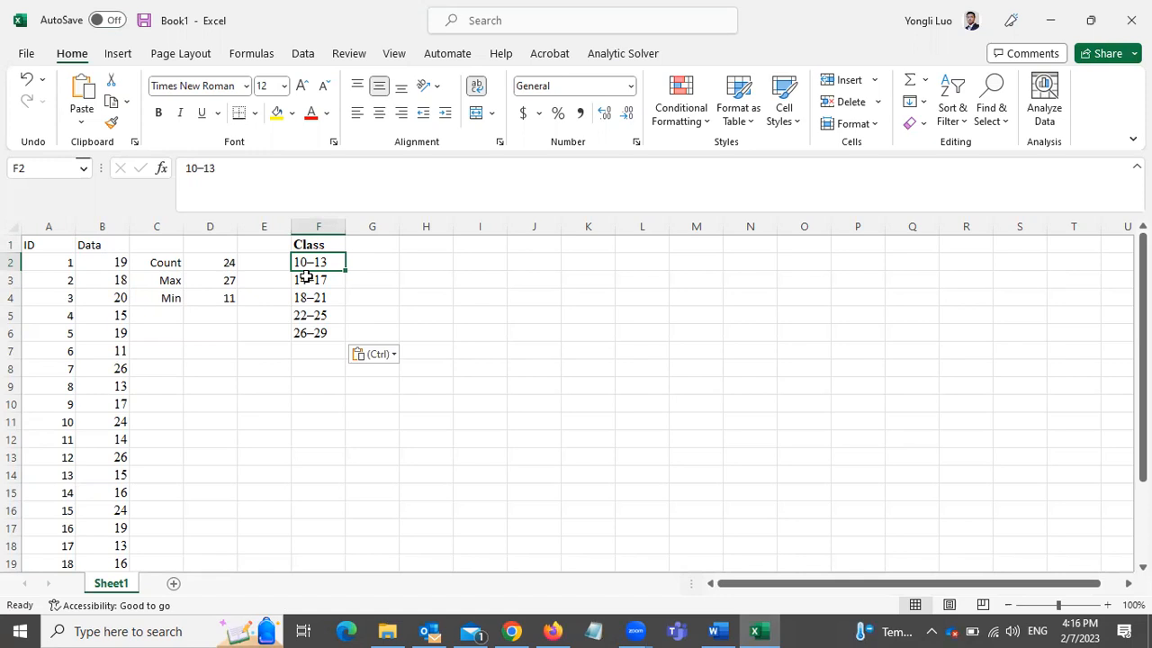
click(360, 296)
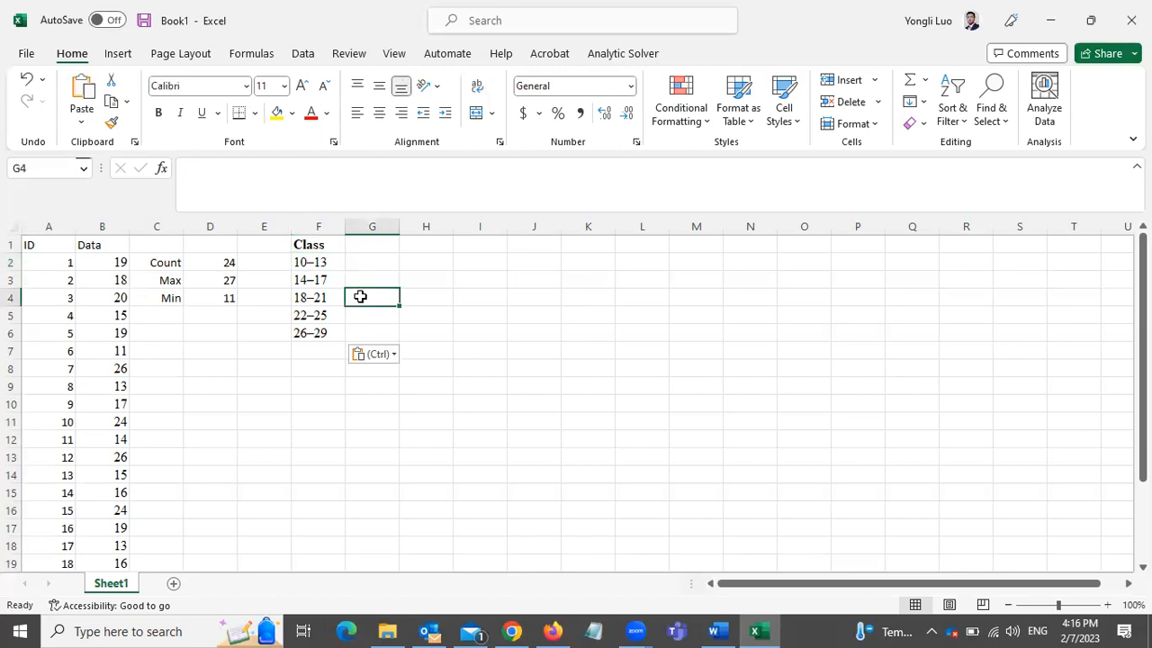
click(379, 244)
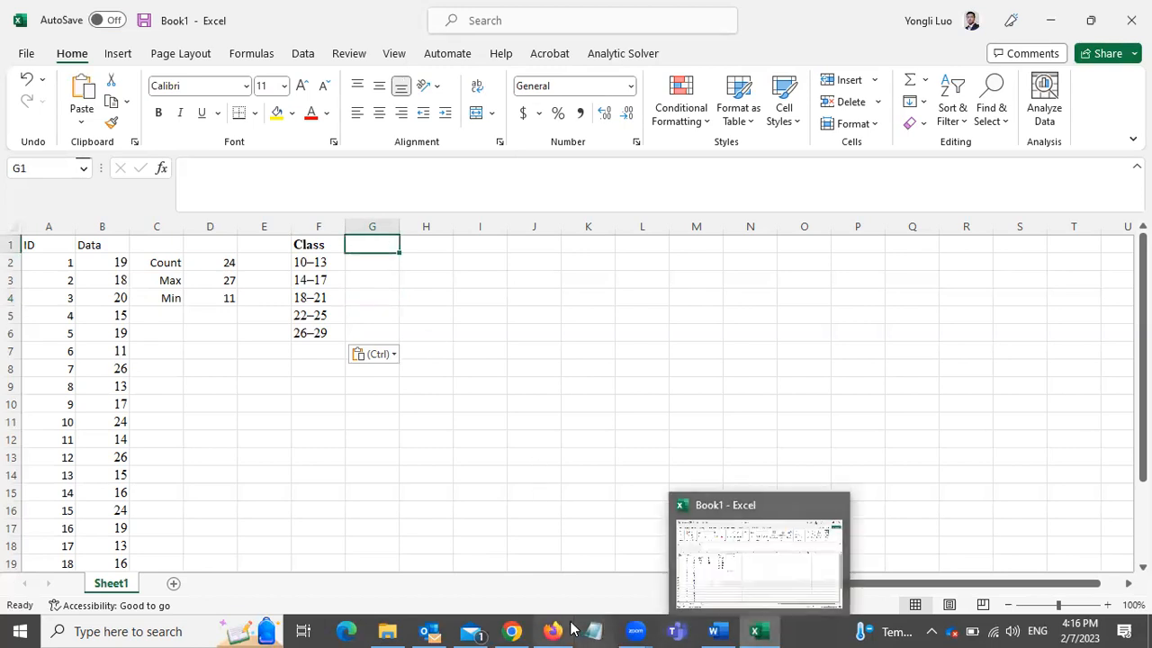
click(506, 629)
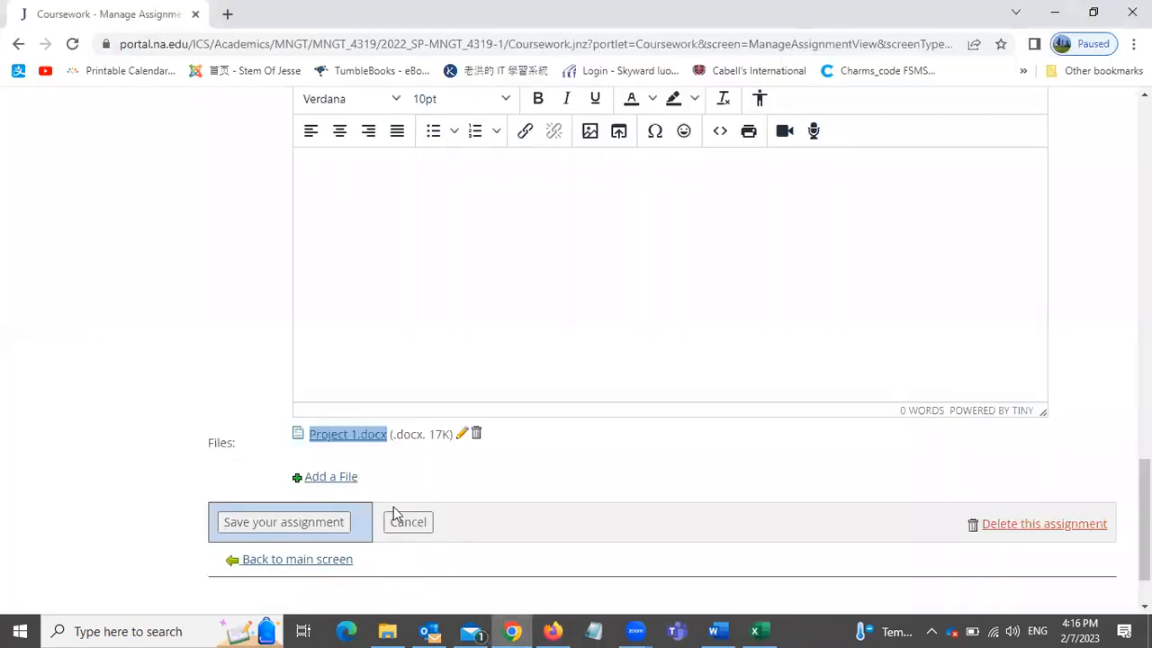
click(387, 631)
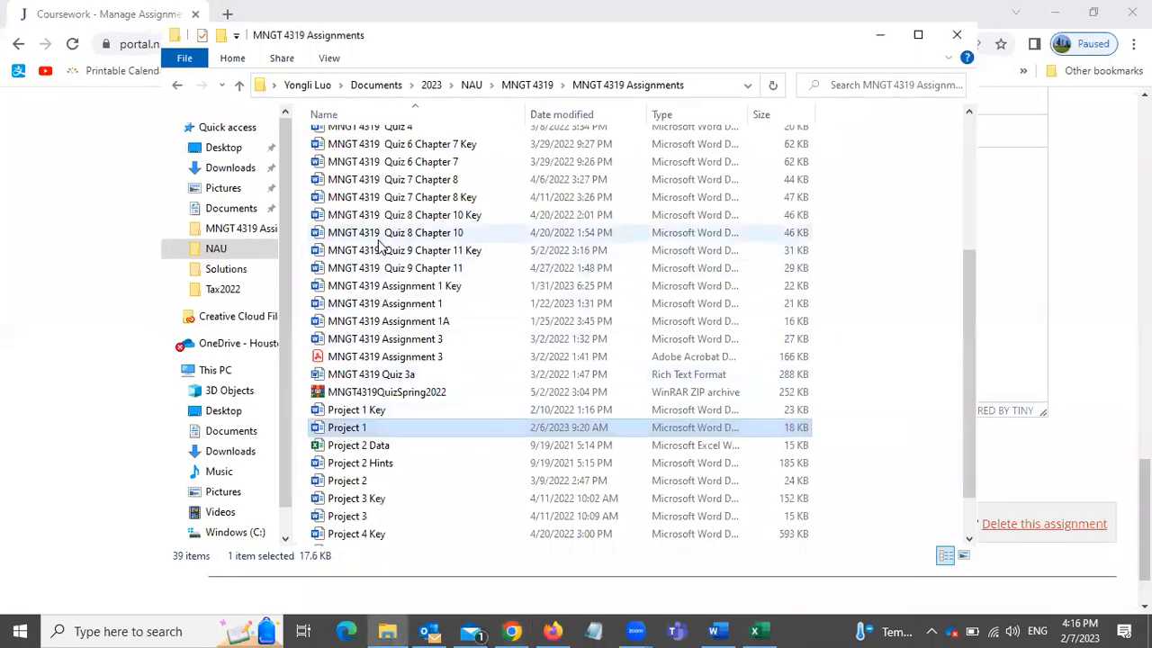
click(544, 85)
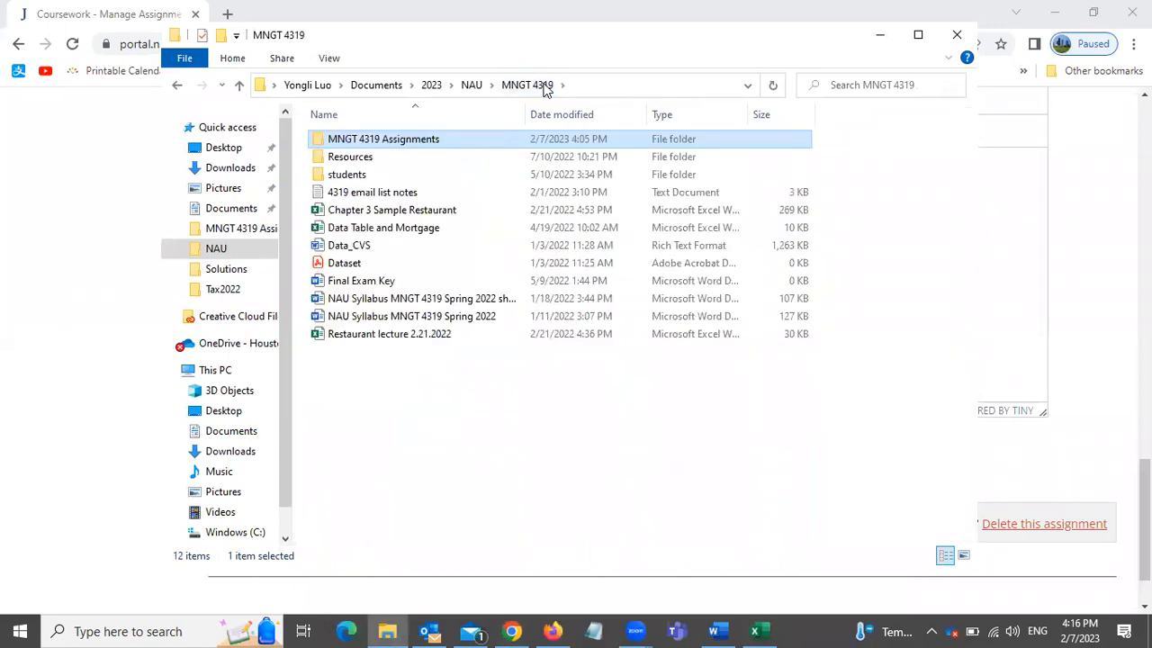
double_click(423, 157)
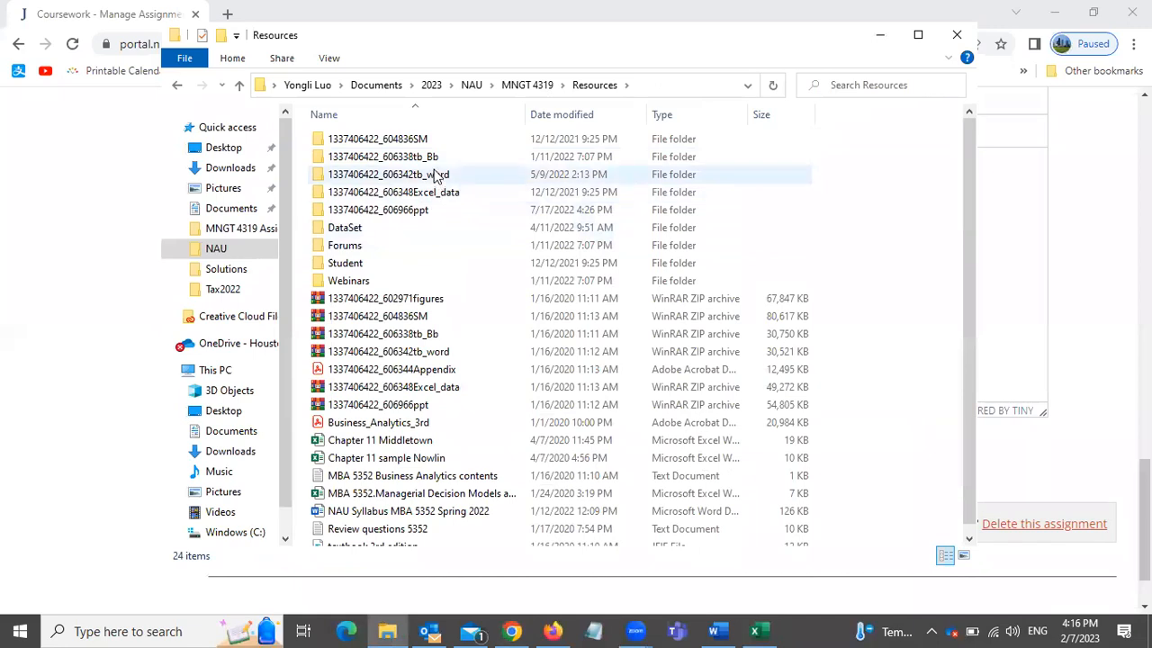
double_click(417, 213)
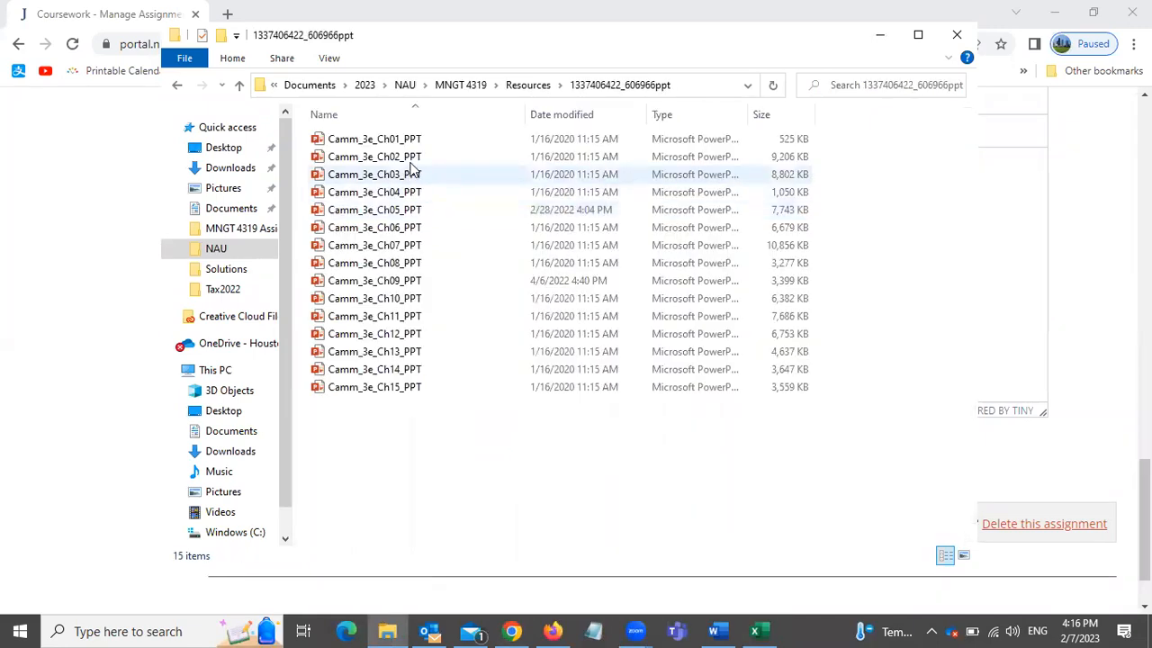
click(413, 159)
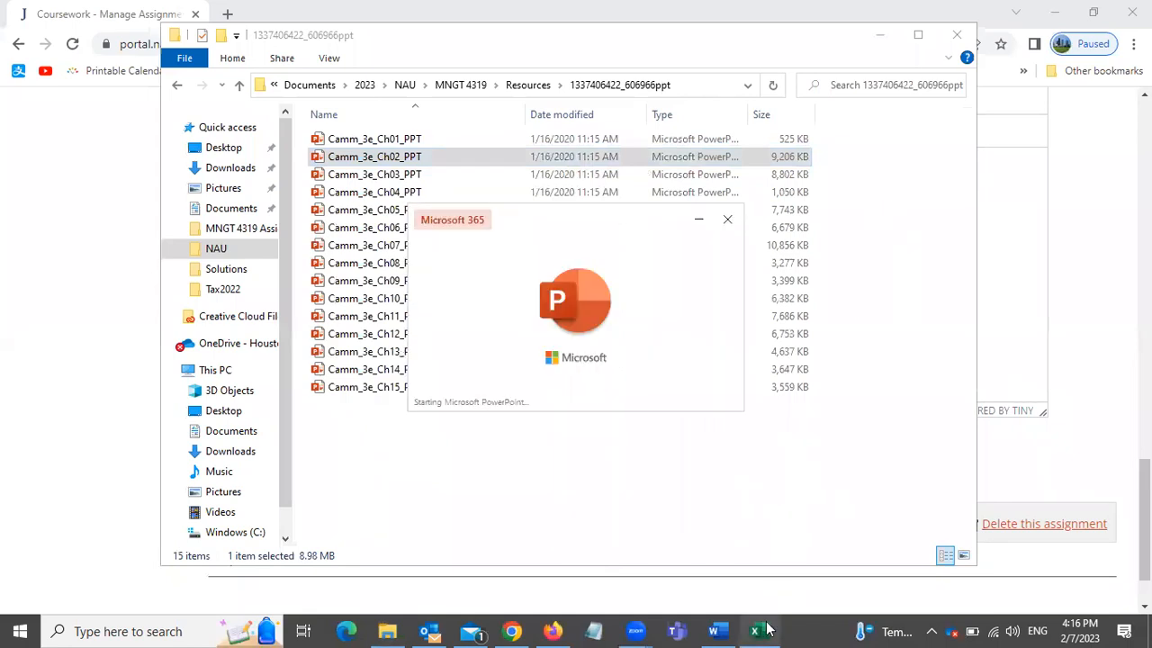
mouse_move(756, 631)
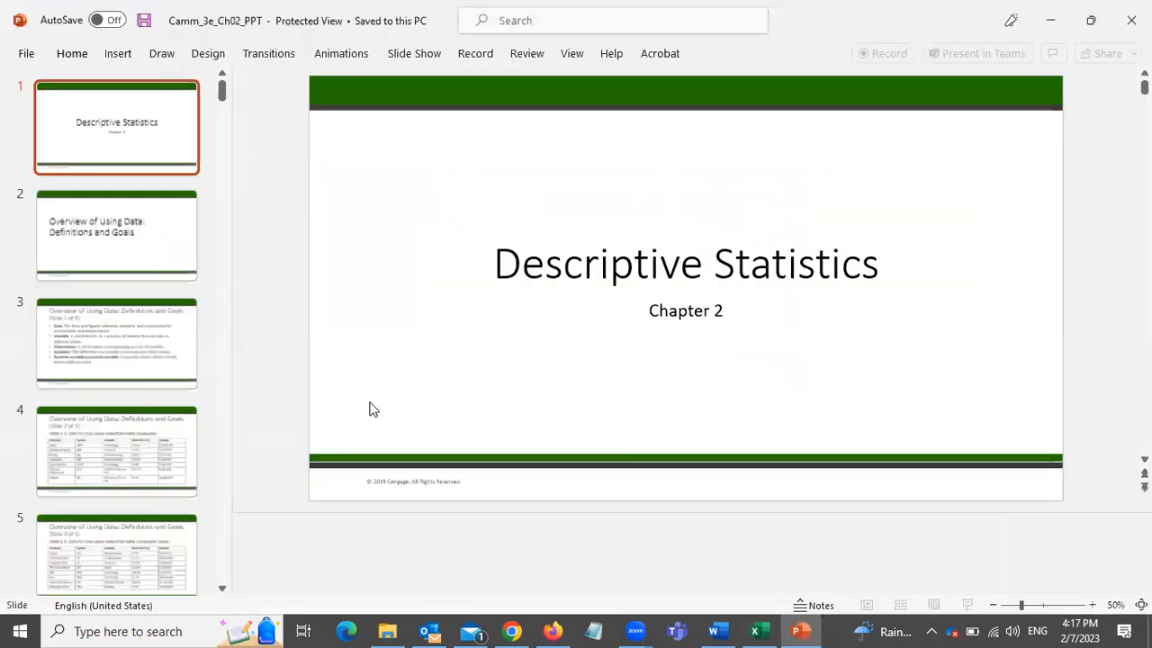
- Look through the Descriptive Statistics slides from the Dow Jones companies table to the sorting and filtering instructions under Modifying Data in Excel
click(218, 527)
scroll(218, 584, down, 1)
scroll(218, 590, down, 5)
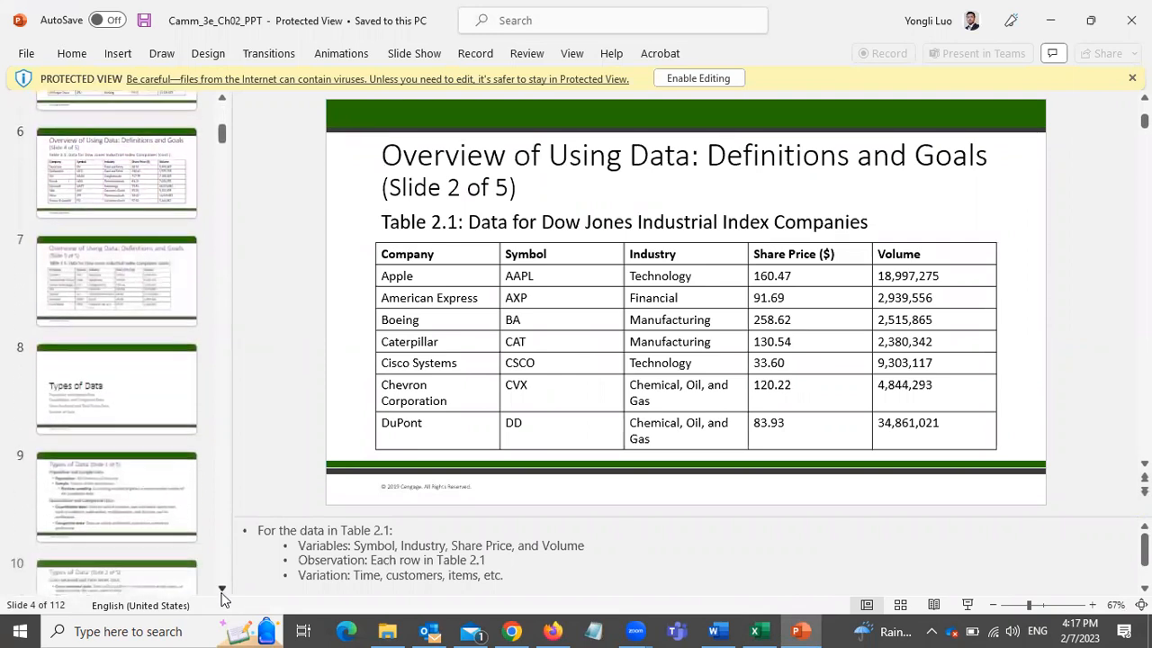
scroll(221, 589, down, 2)
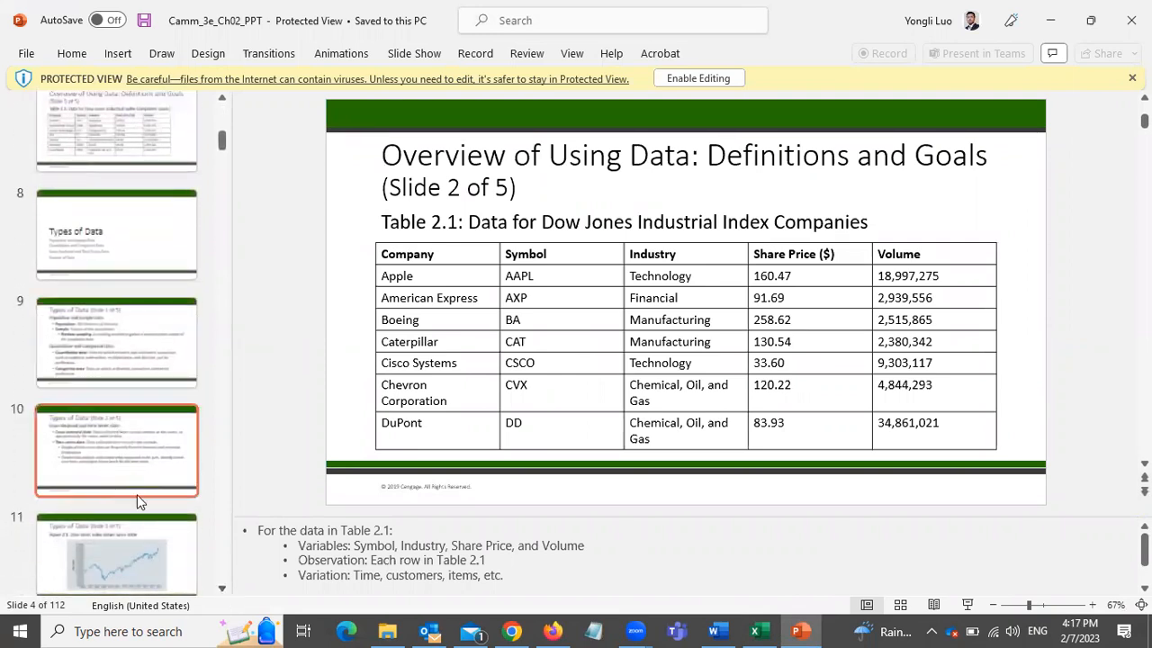
scroll(223, 591, down, 5)
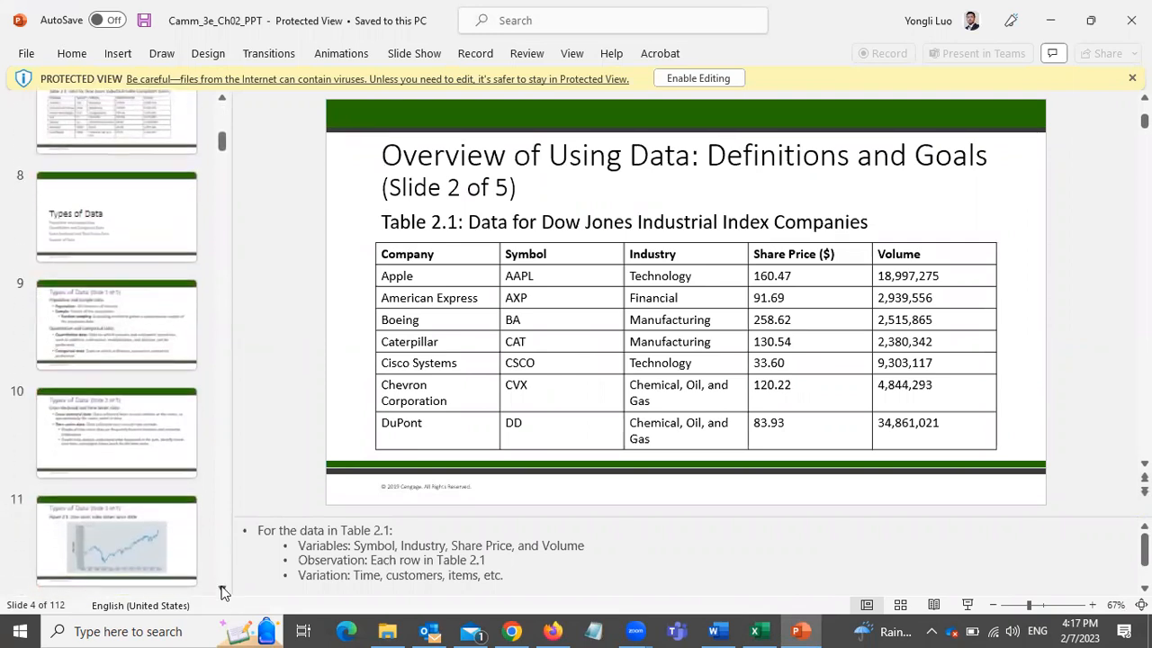
scroll(222, 591, down, 3)
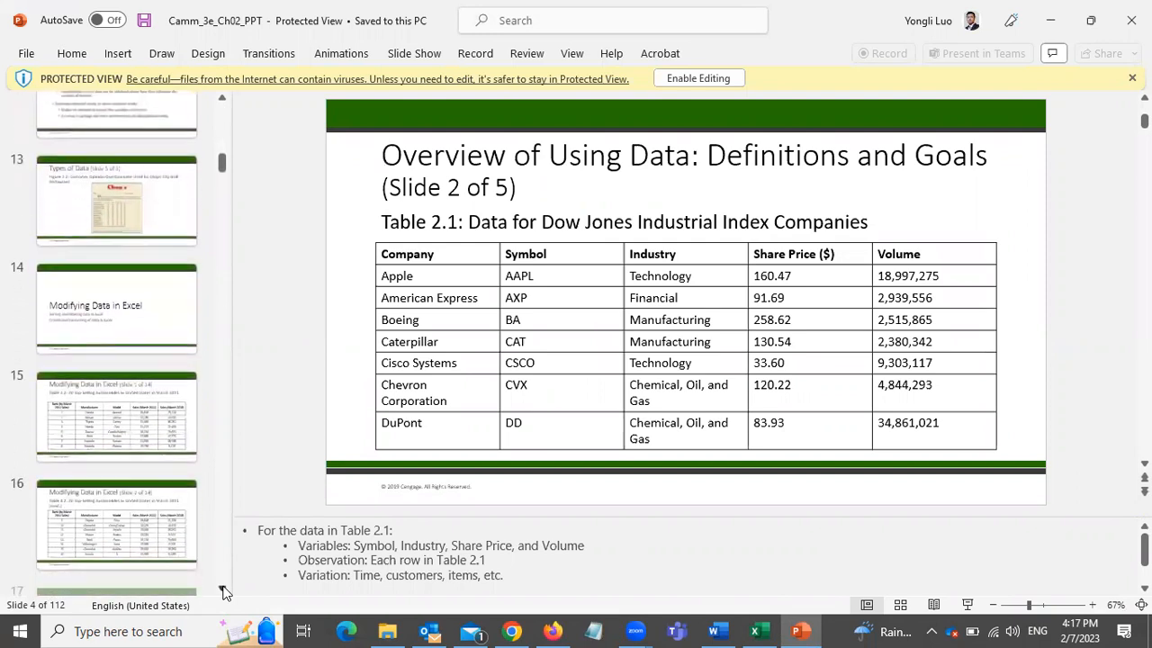
click(223, 590)
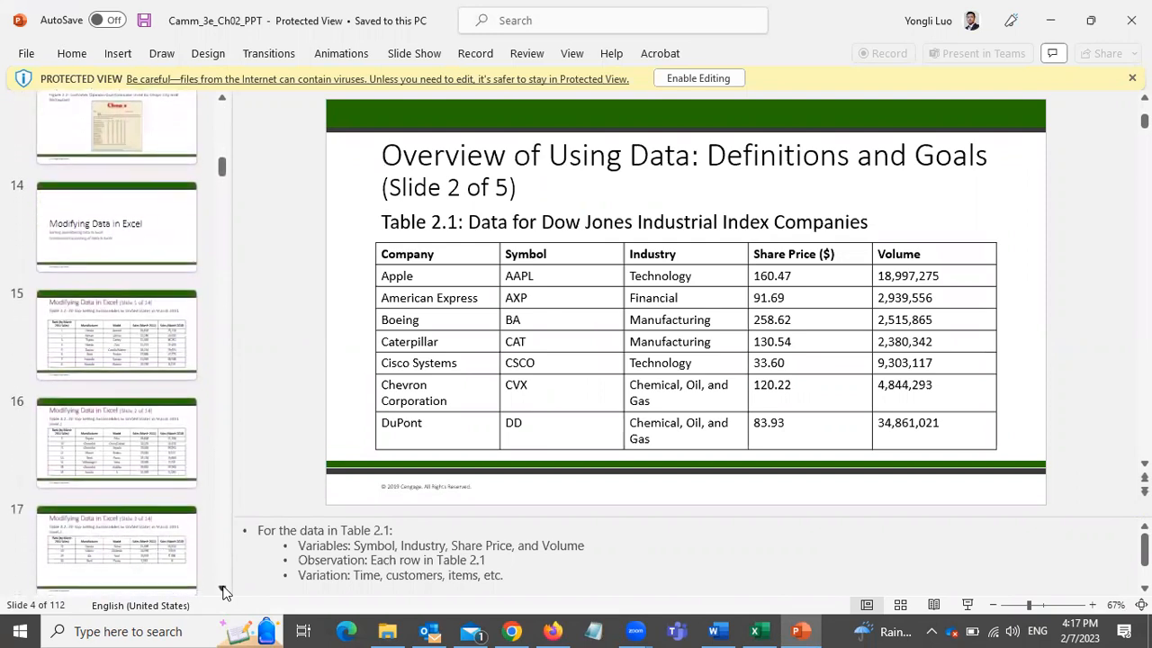
click(105, 469)
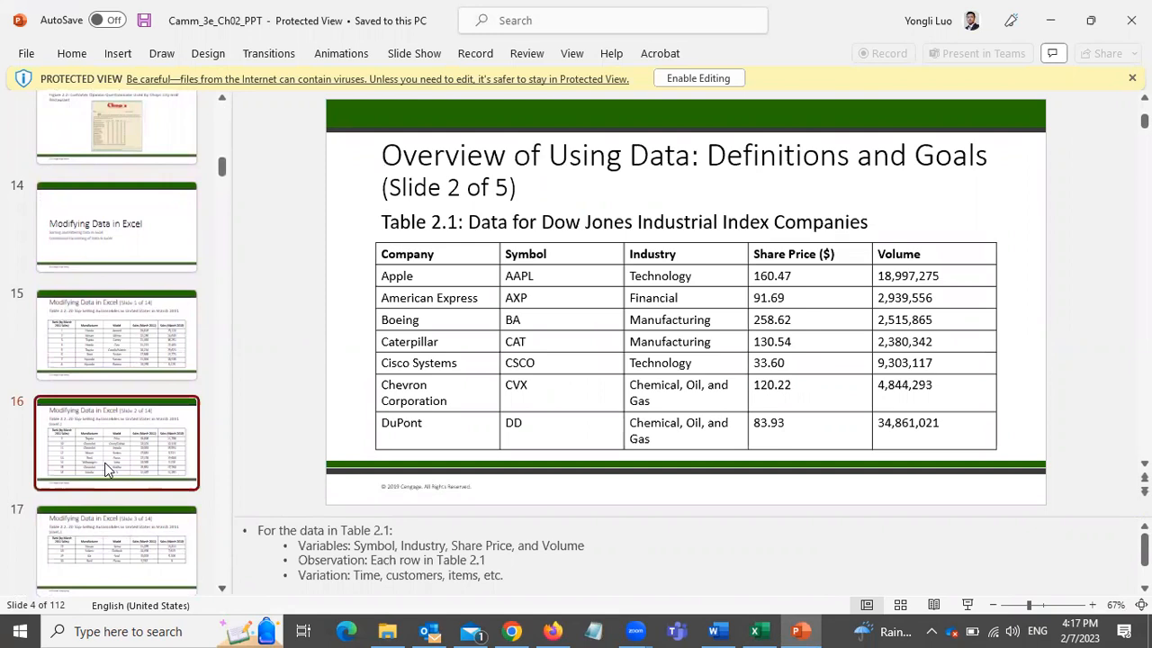
click(106, 544)
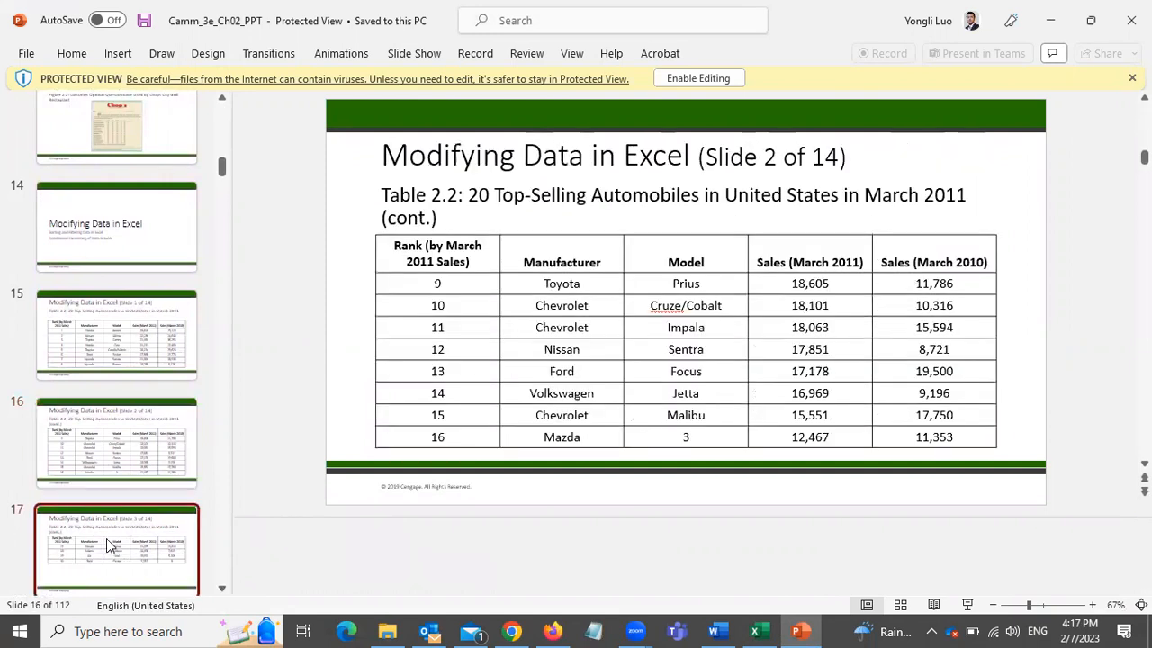
click(107, 560)
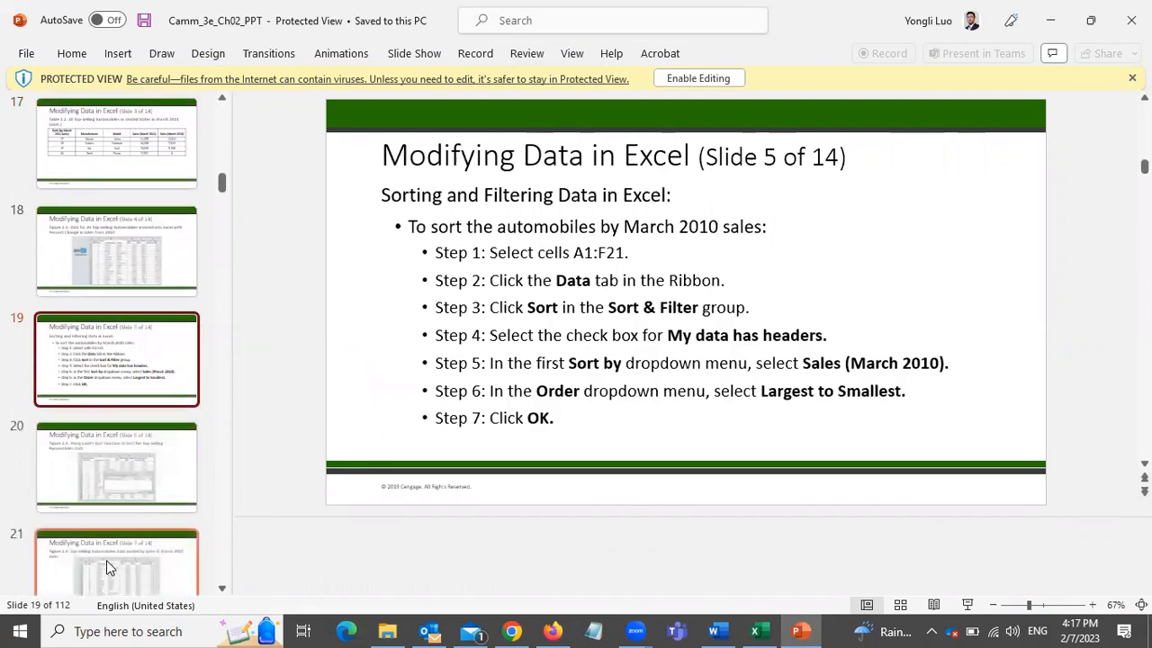
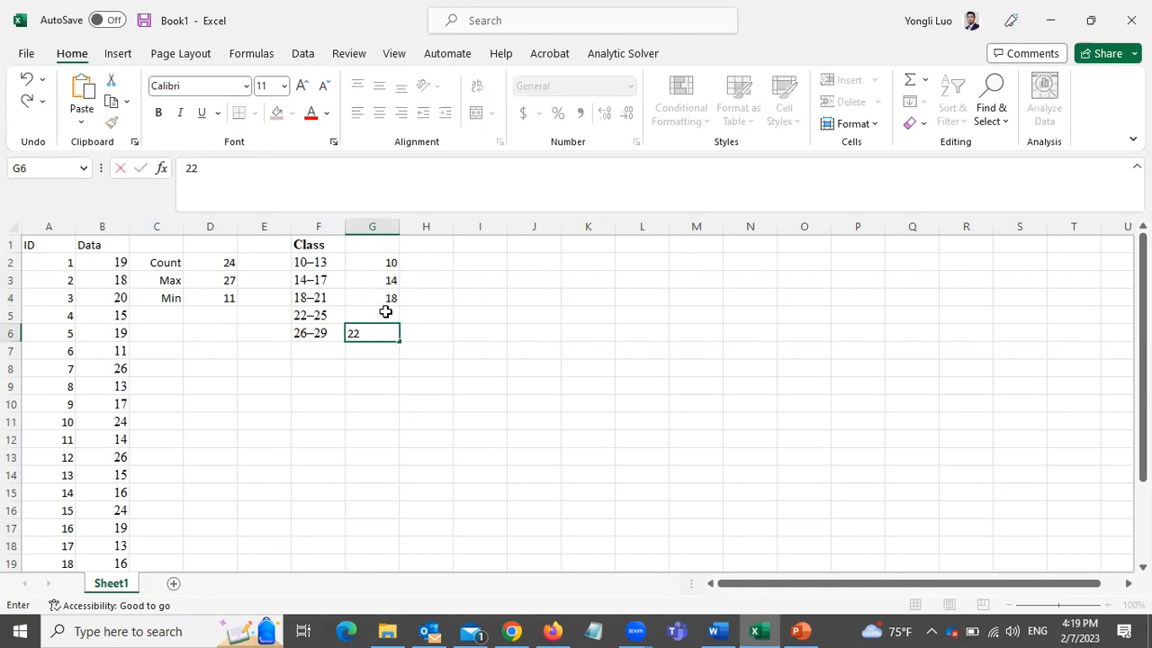
- Enter 22 in G5 beside class 22–25 and replace the value in G6 with 25
click(385, 311)
text(22)
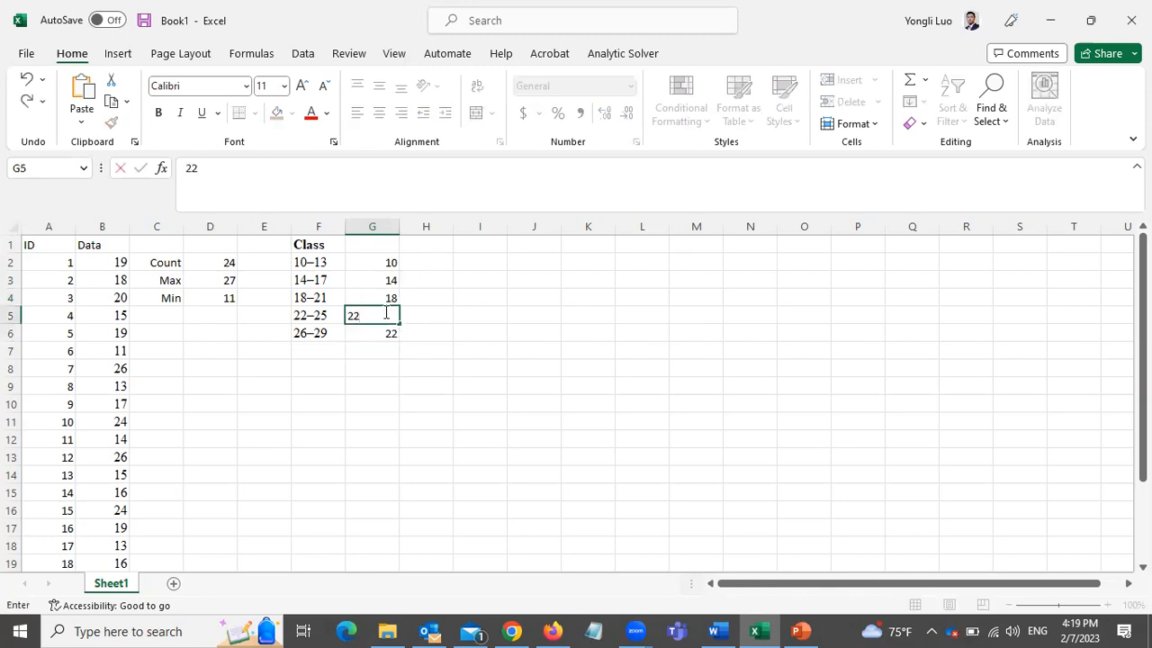
click(377, 333)
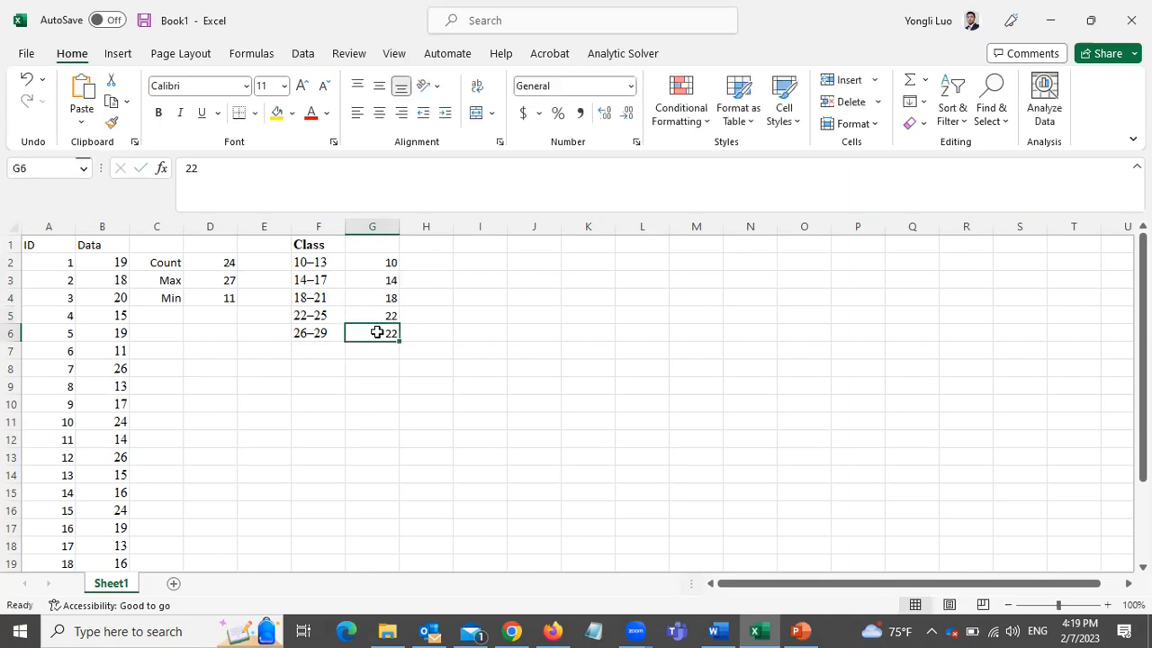
text(25)
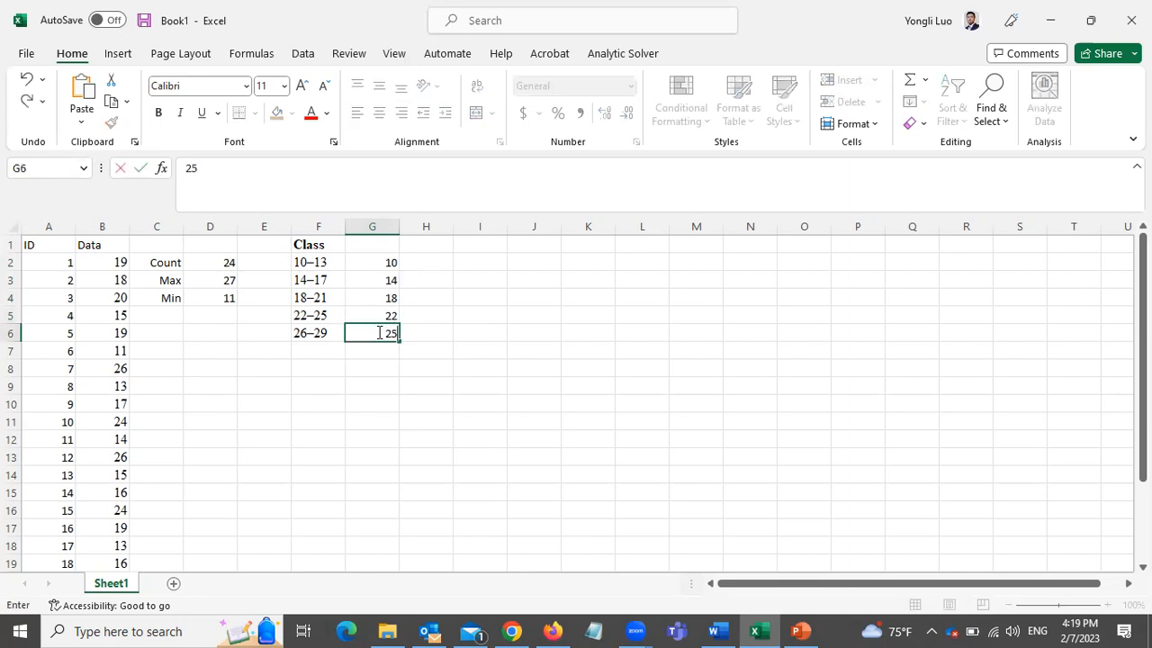
click(495, 277)
click(429, 265)
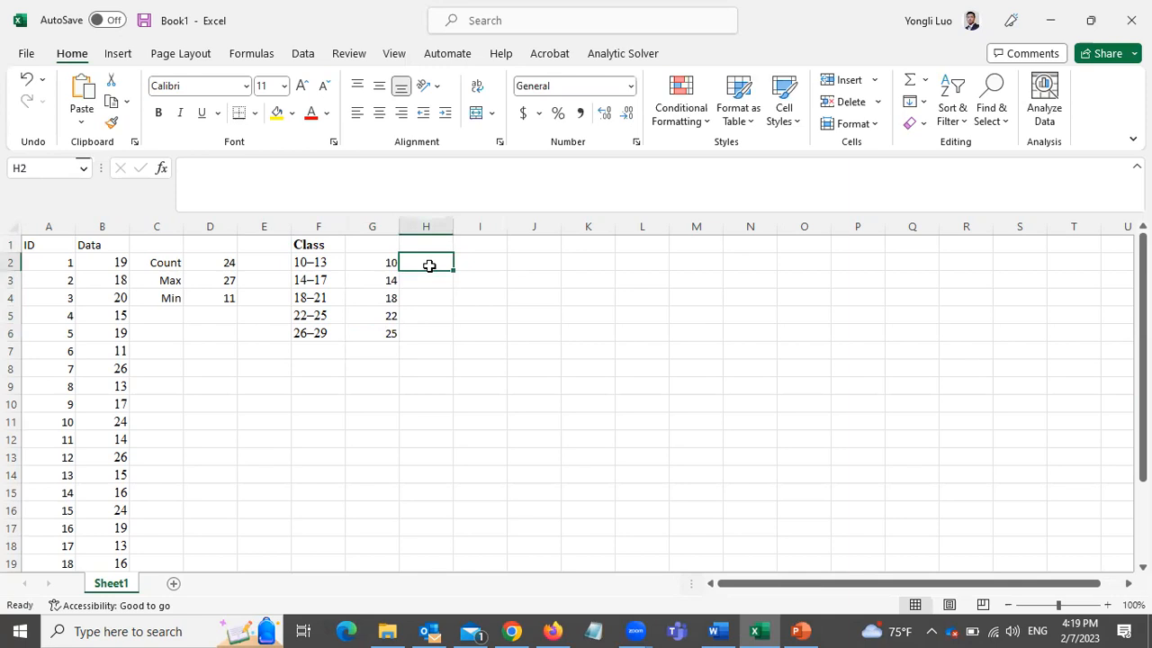
text(=fre)
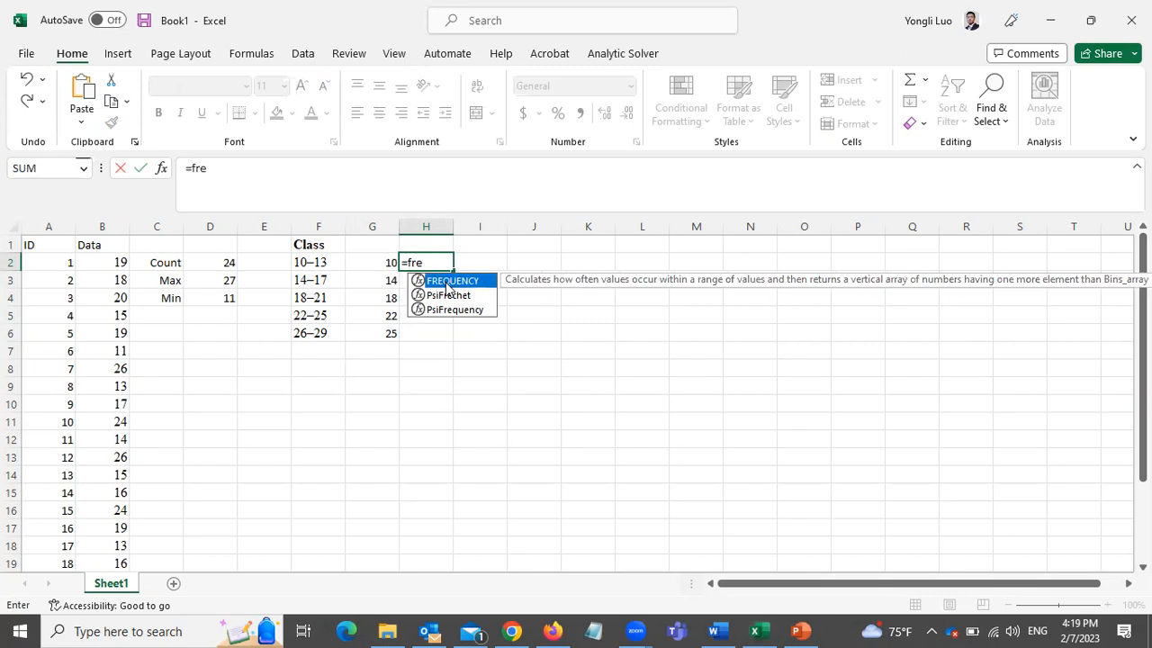
double_click(447, 288)
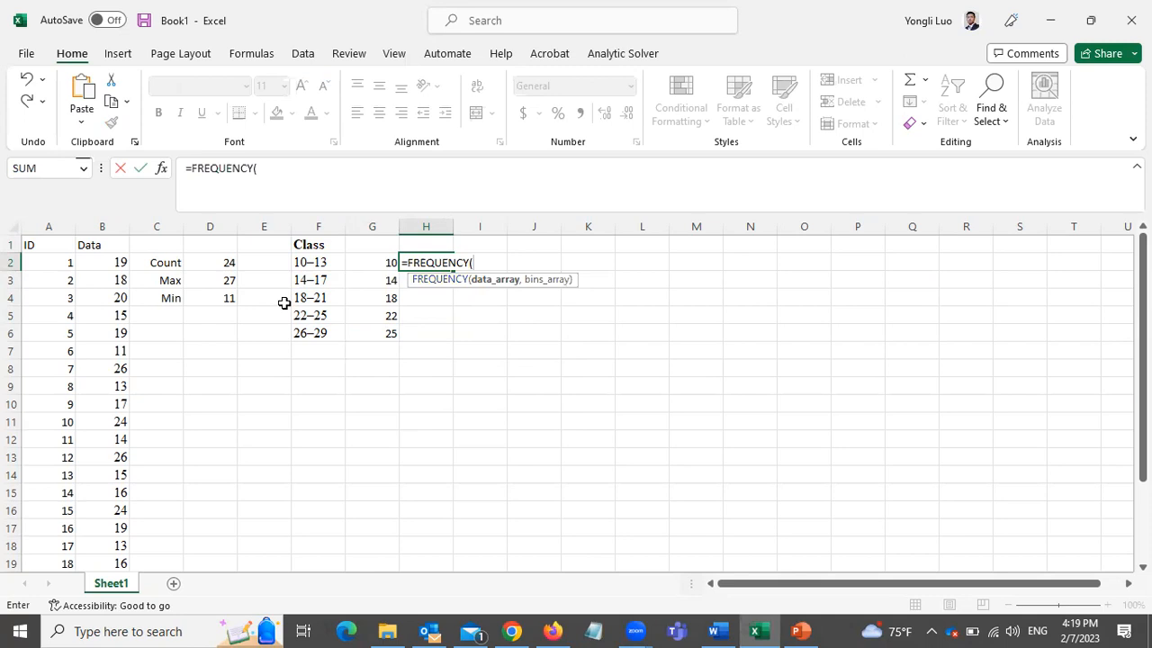
click(379, 331)
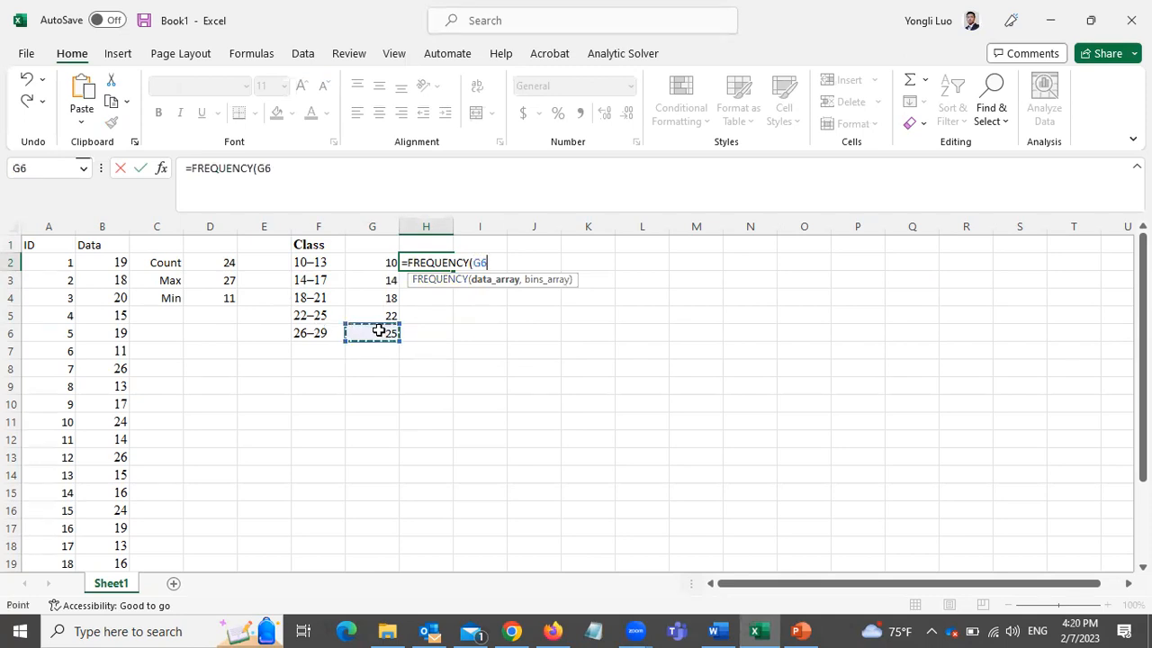
key(BackSpace)
key(BackSpace)
key(BackSpace)
key(BackSpace)
key(BackSpace)
key(BackSpace)
key(BackSpace)
key(BackSpace)
key(BackSpace)
key(BackSpace)
key(BackSpace)
key(BackSpace)
key(BackSpace)
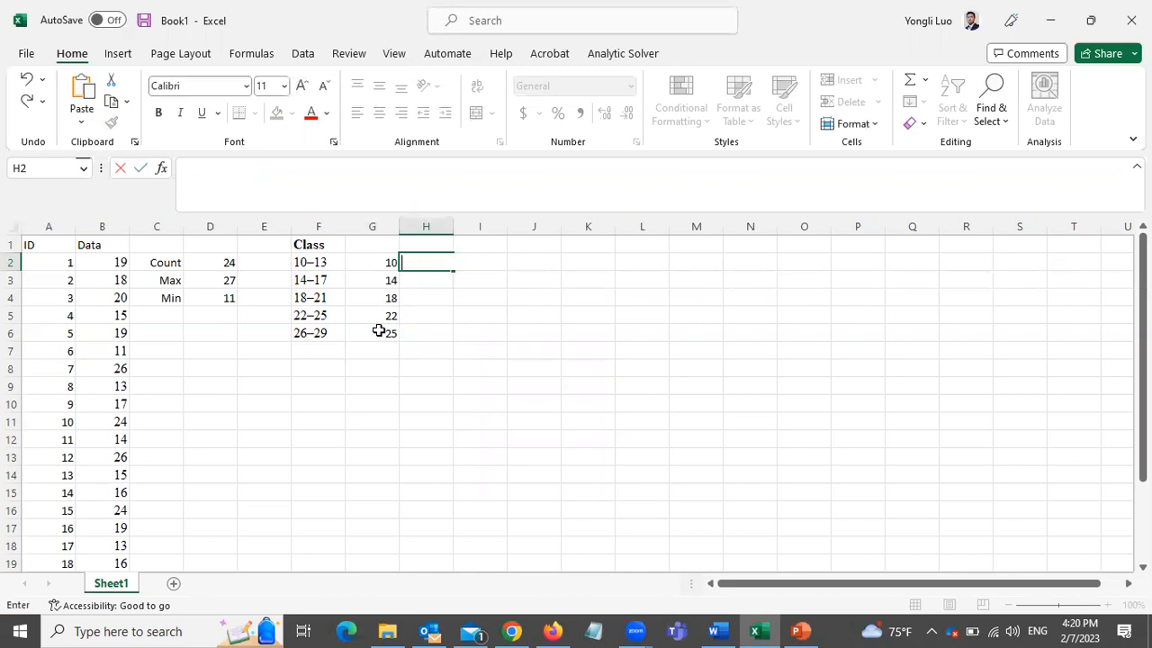
- Set the class limit in G6 beside 26–29 to 26
click(379, 333)
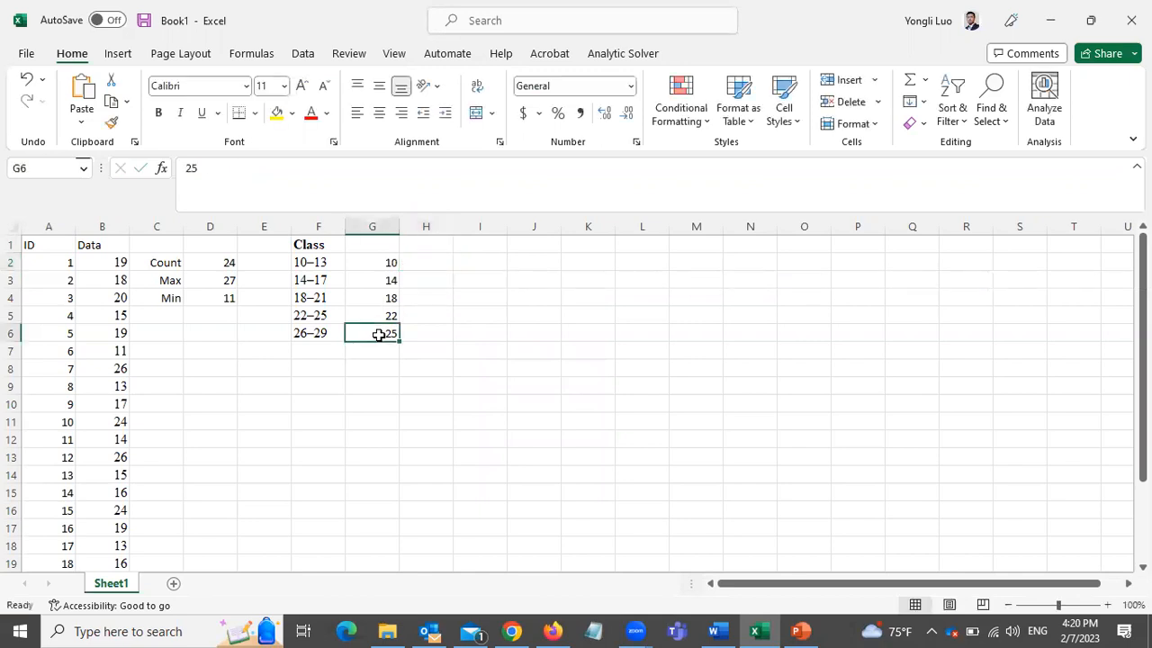
text(26)
click(443, 259)
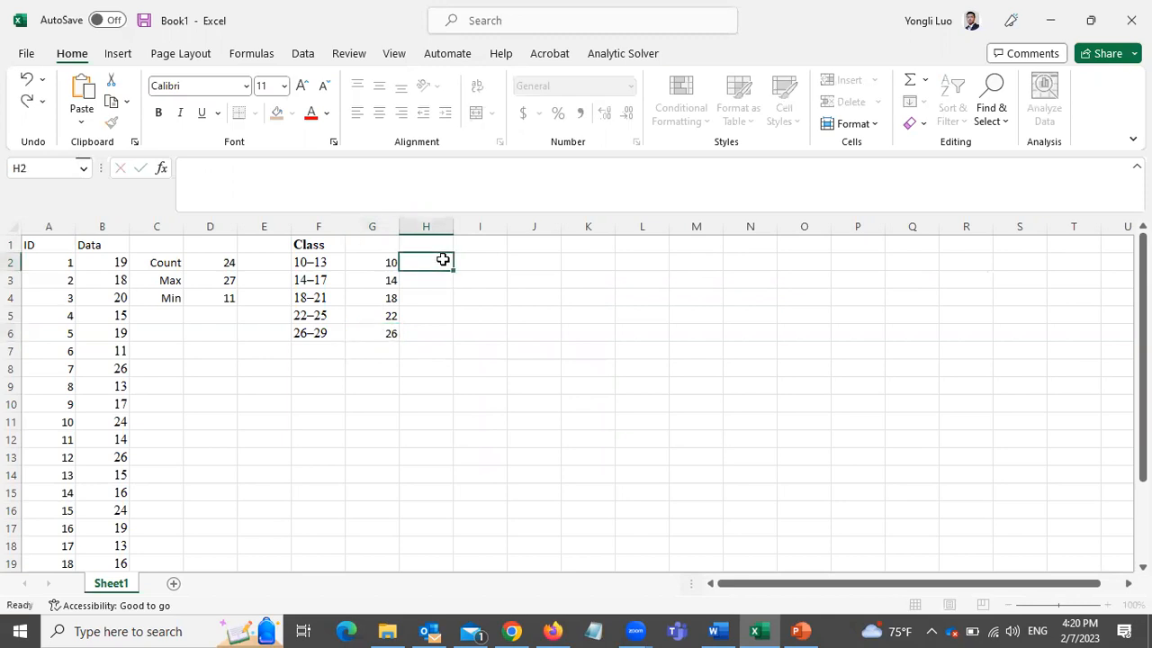
- Compute the class frequencies from H2 down with the formula =FREQUENCY(B2:B25,G2:G6)
text(=f)
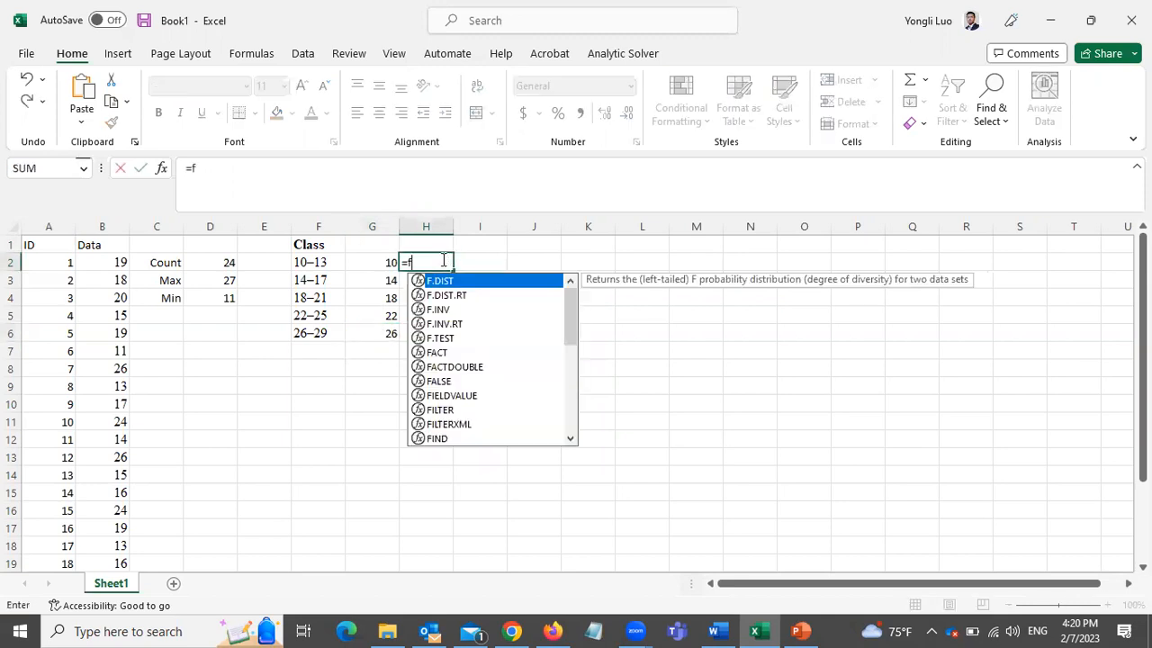
text(requency)
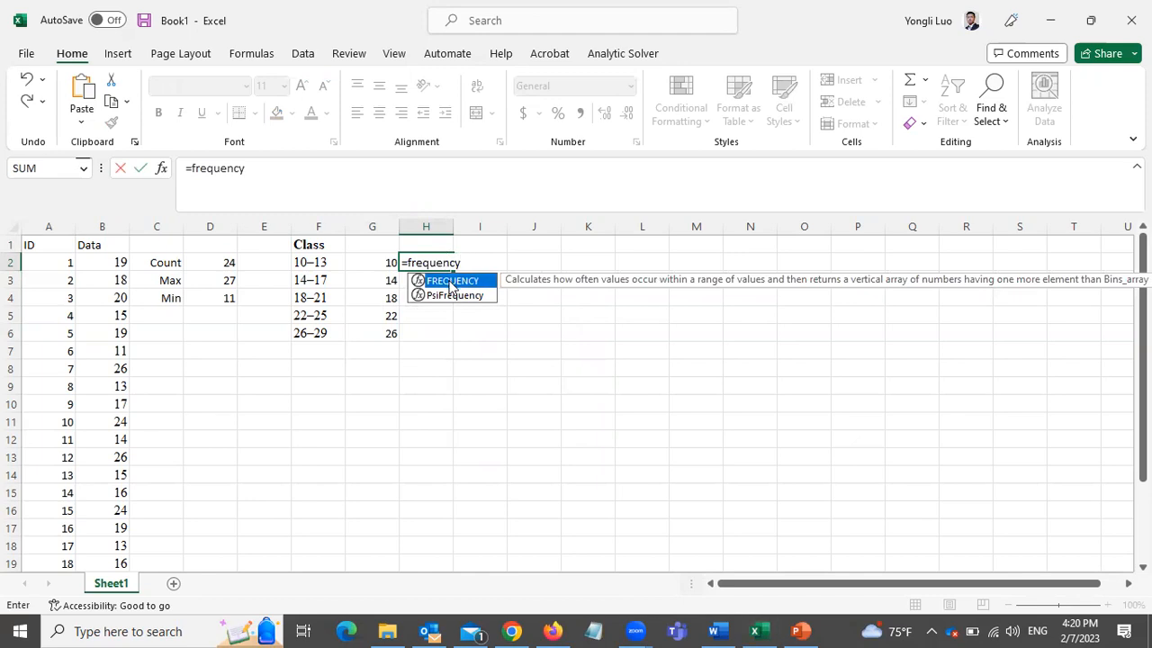
double_click(452, 281)
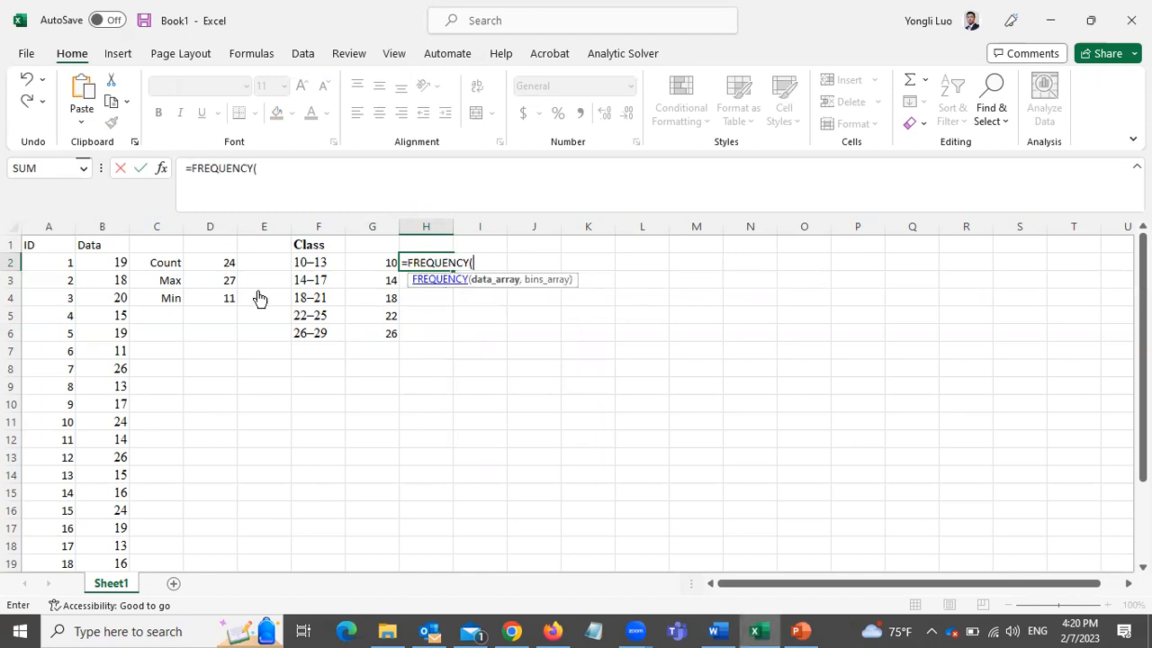
click(102, 261)
drag(112, 294, 112, 526)
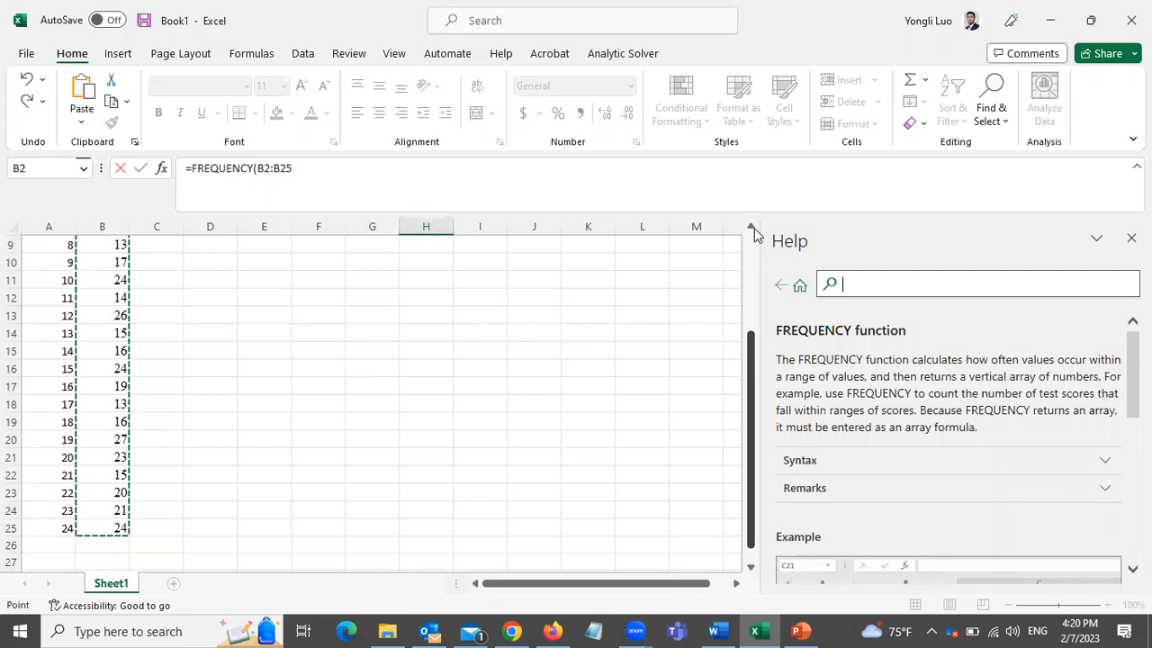
scroll(753, 232, up, 3)
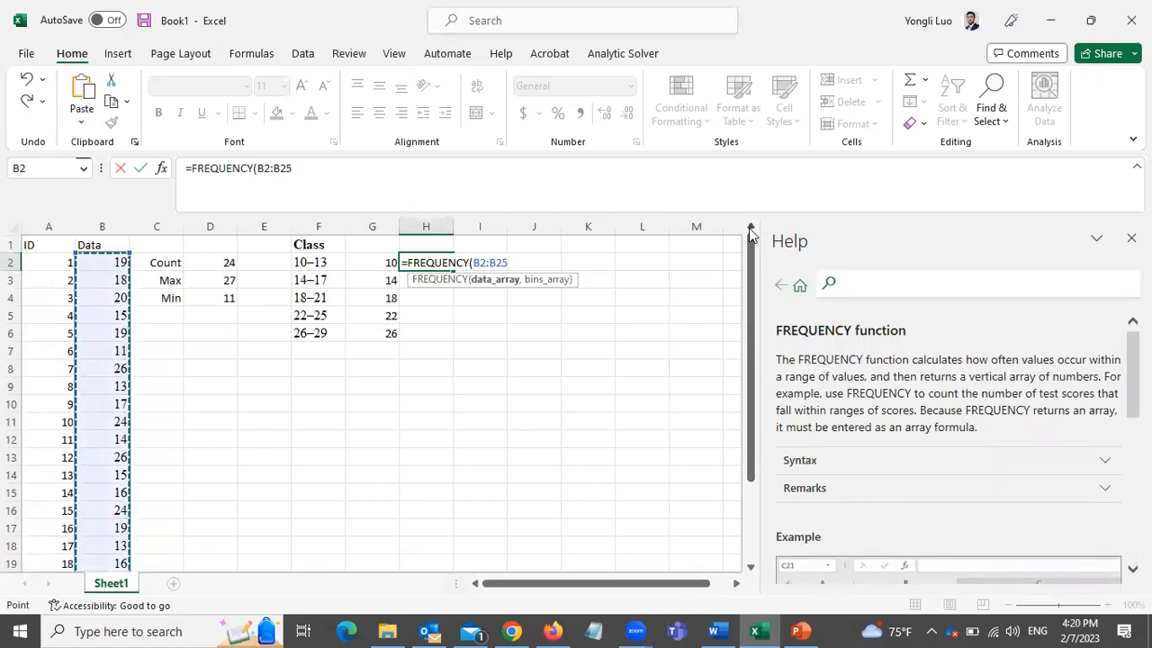
text())
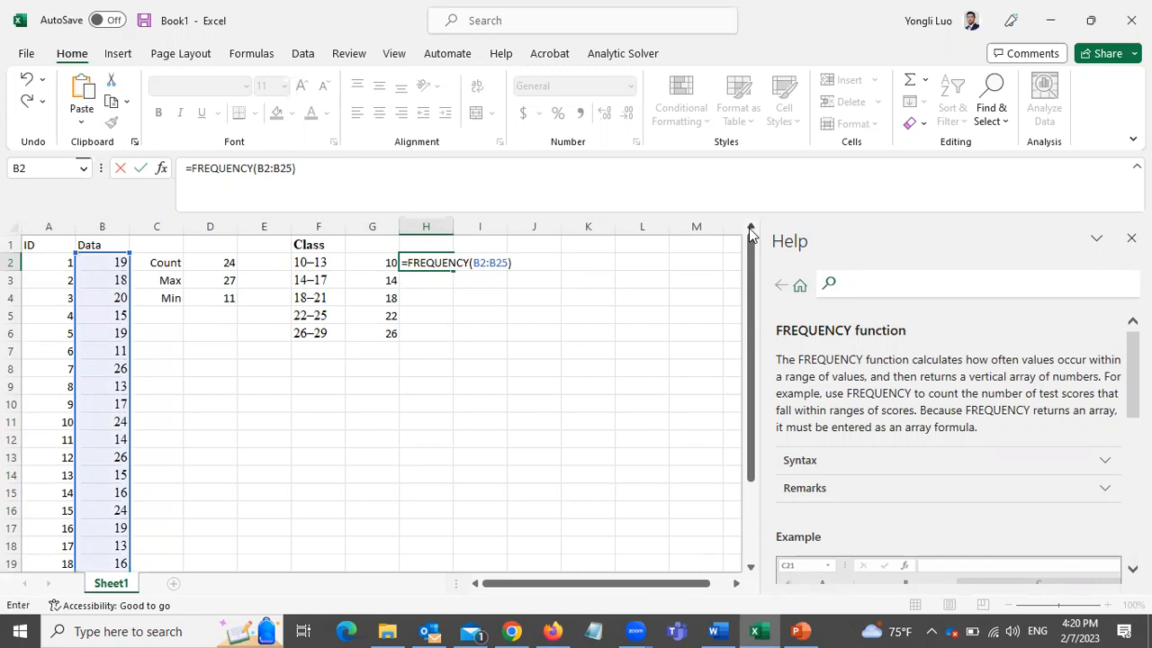
click(509, 263)
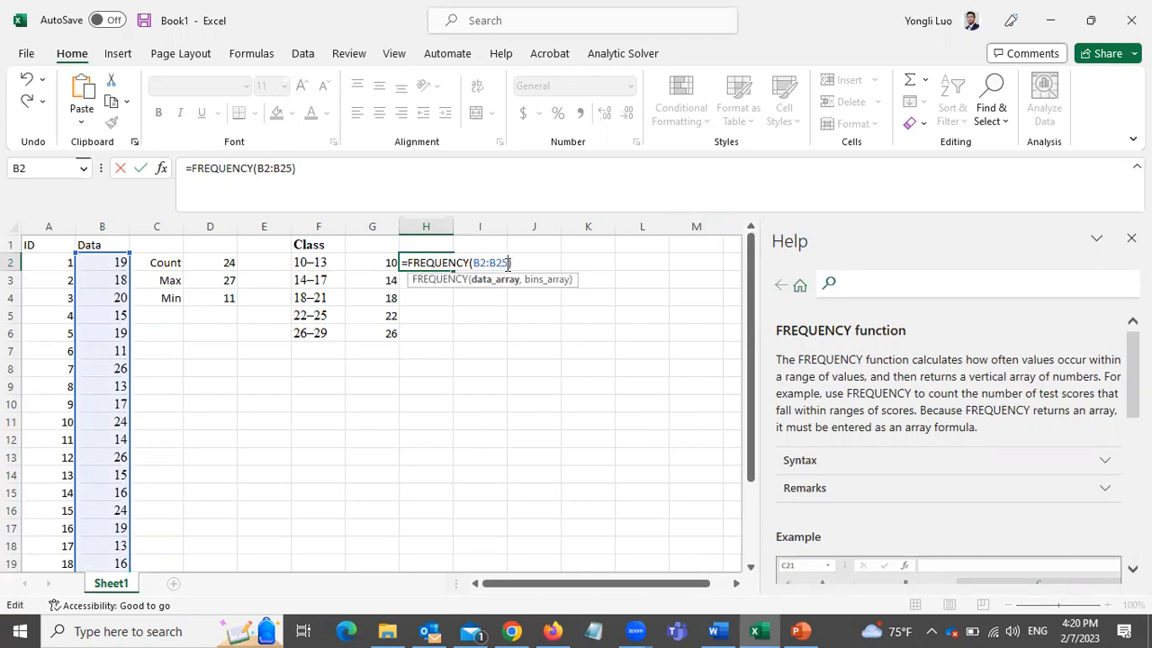
text(,)
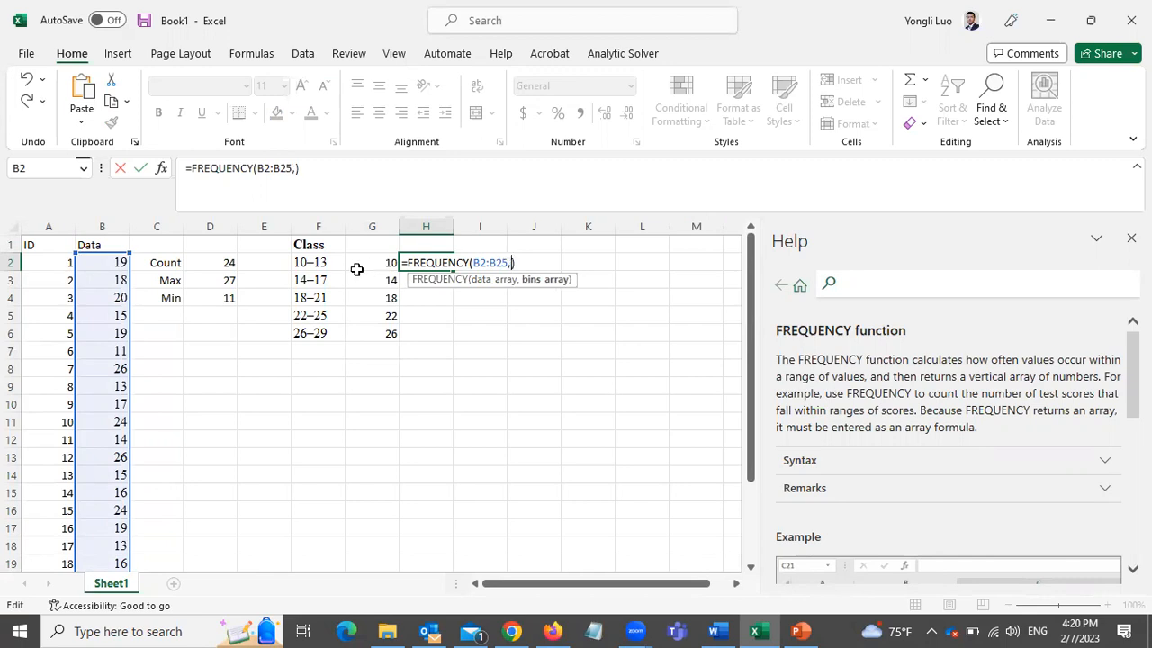
drag(381, 260, 371, 334)
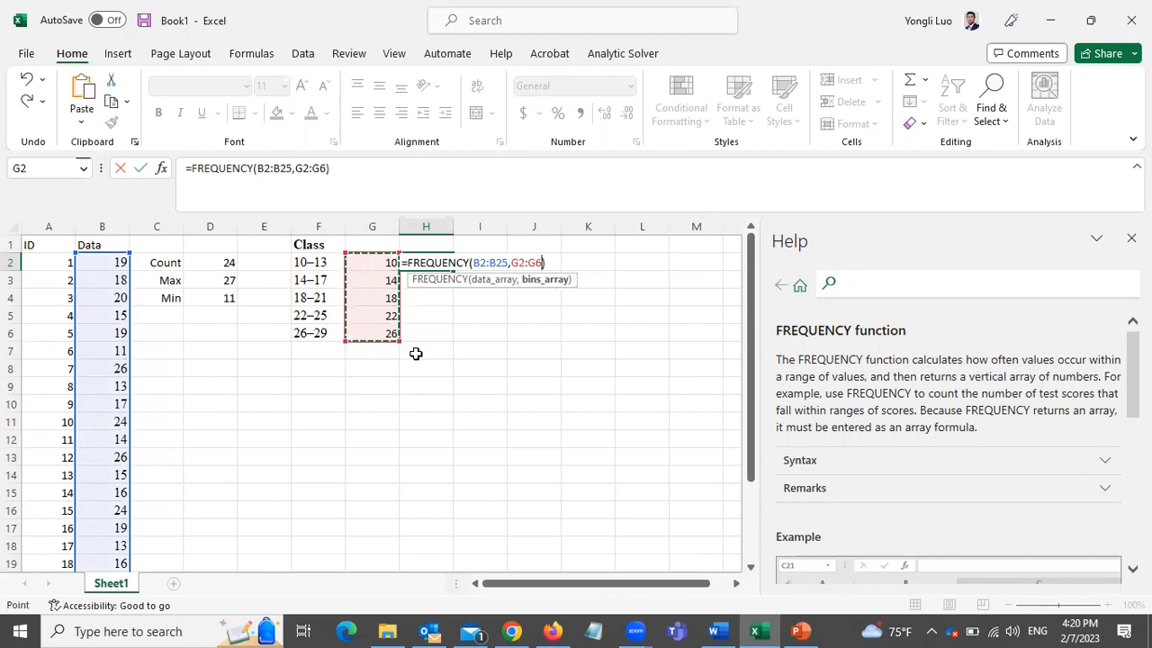
text())
key(Return)
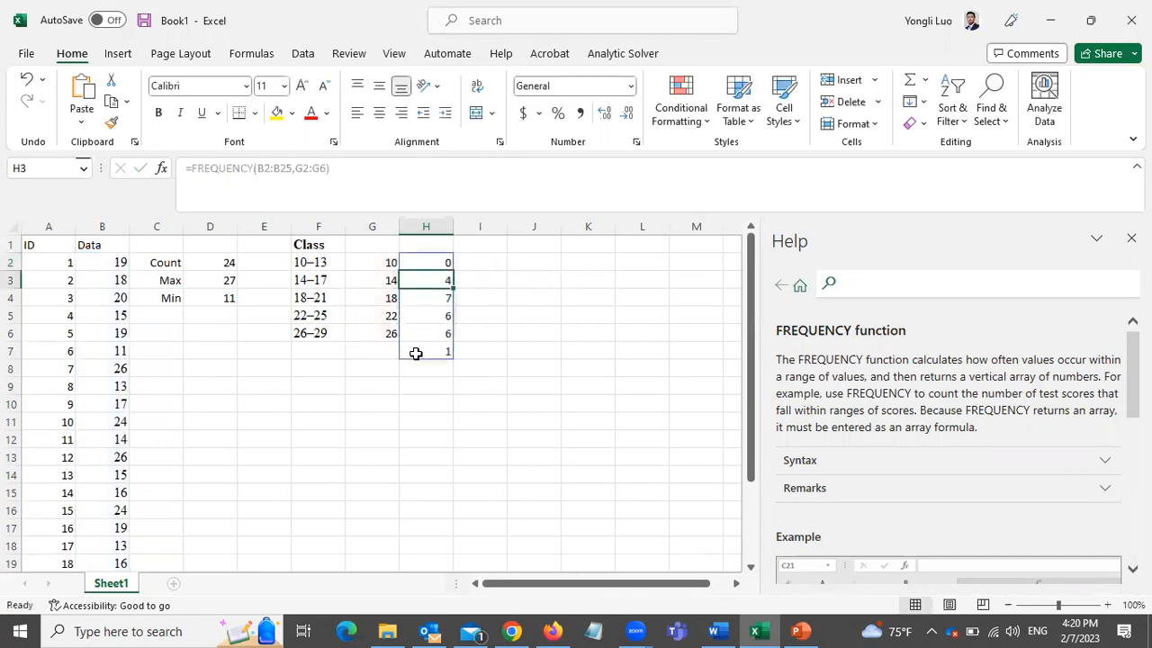
click(427, 263)
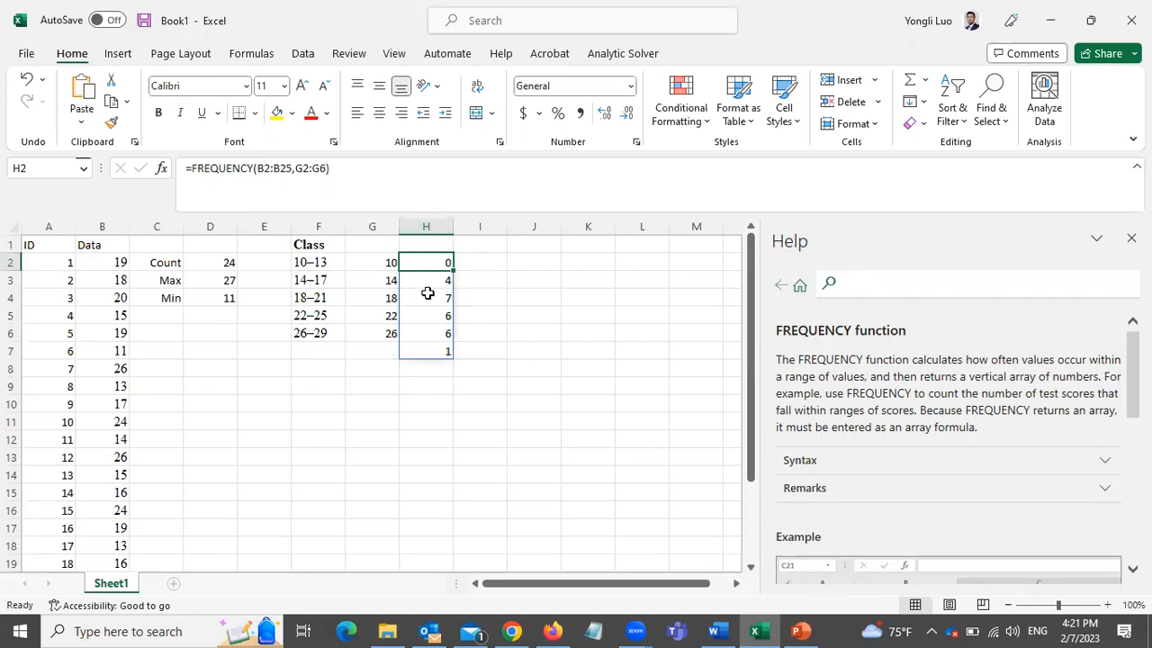
- Begin a FREQUENCY formula in H1, above the existing frequency results
click(422, 242)
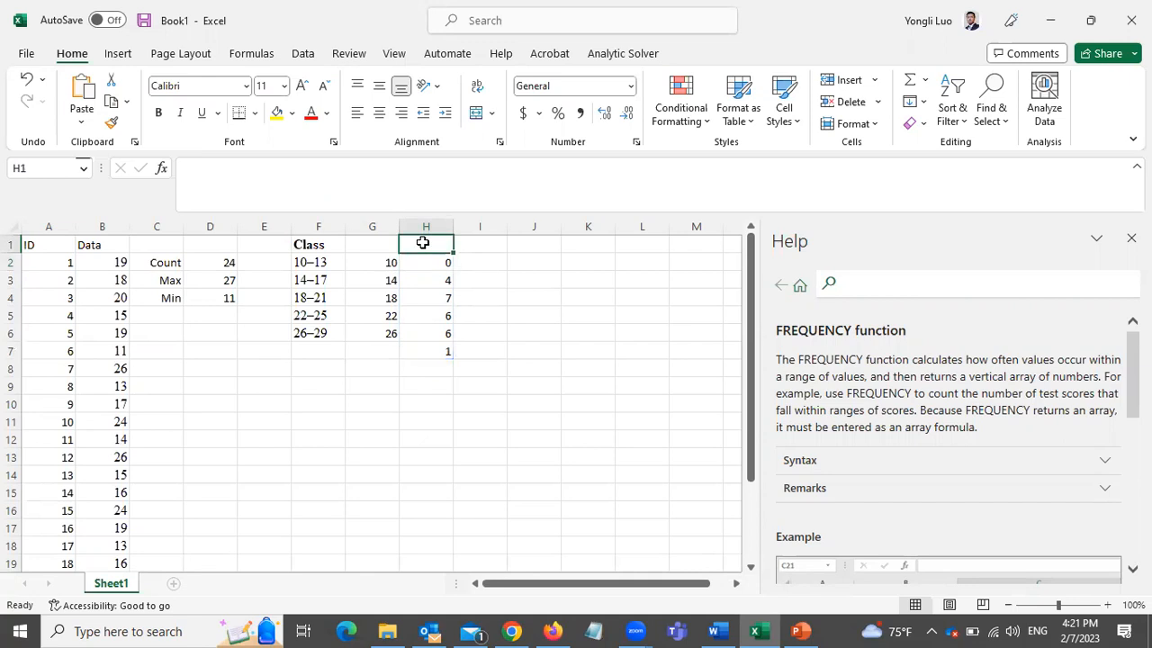
text(=)
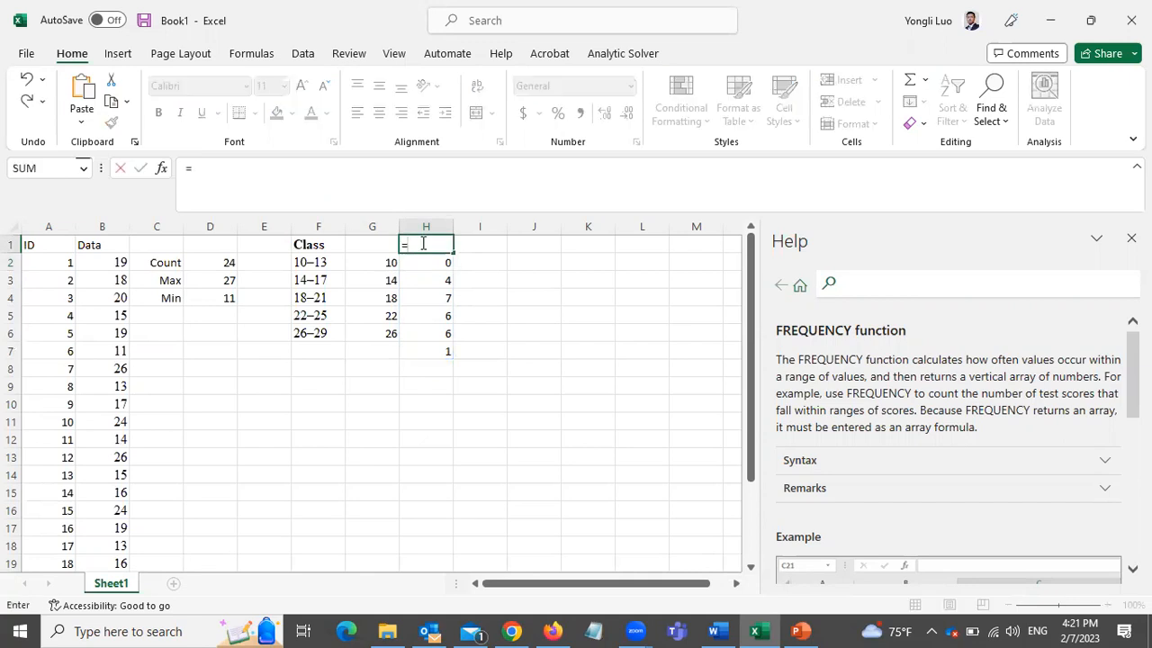
text(freque)
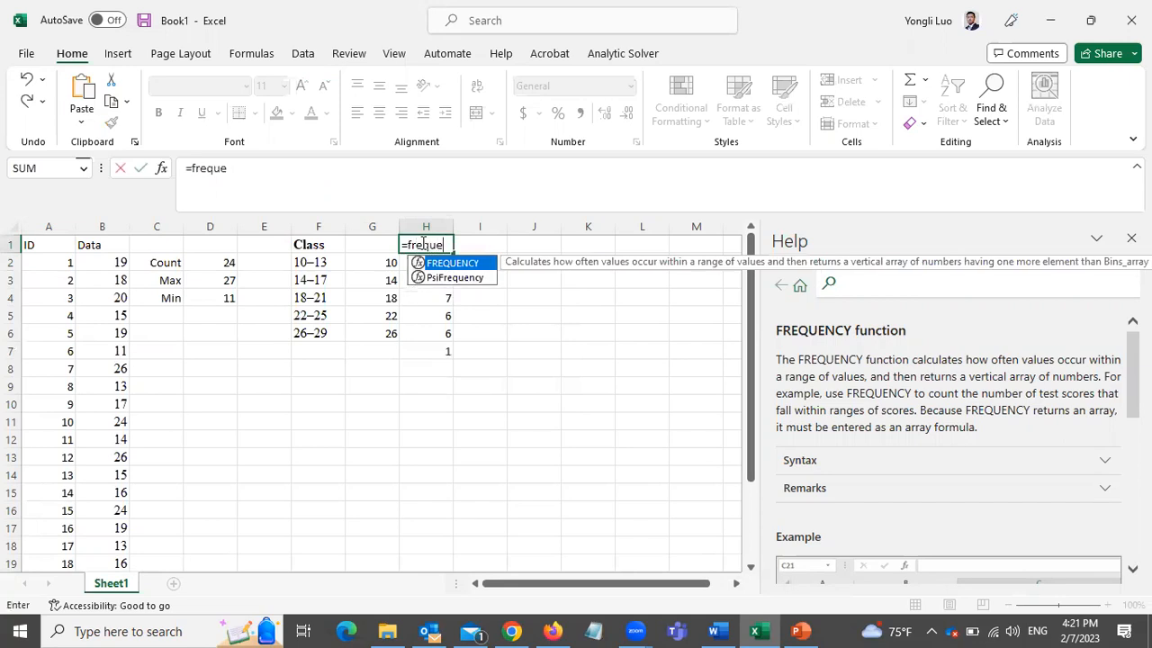
text(ncy()
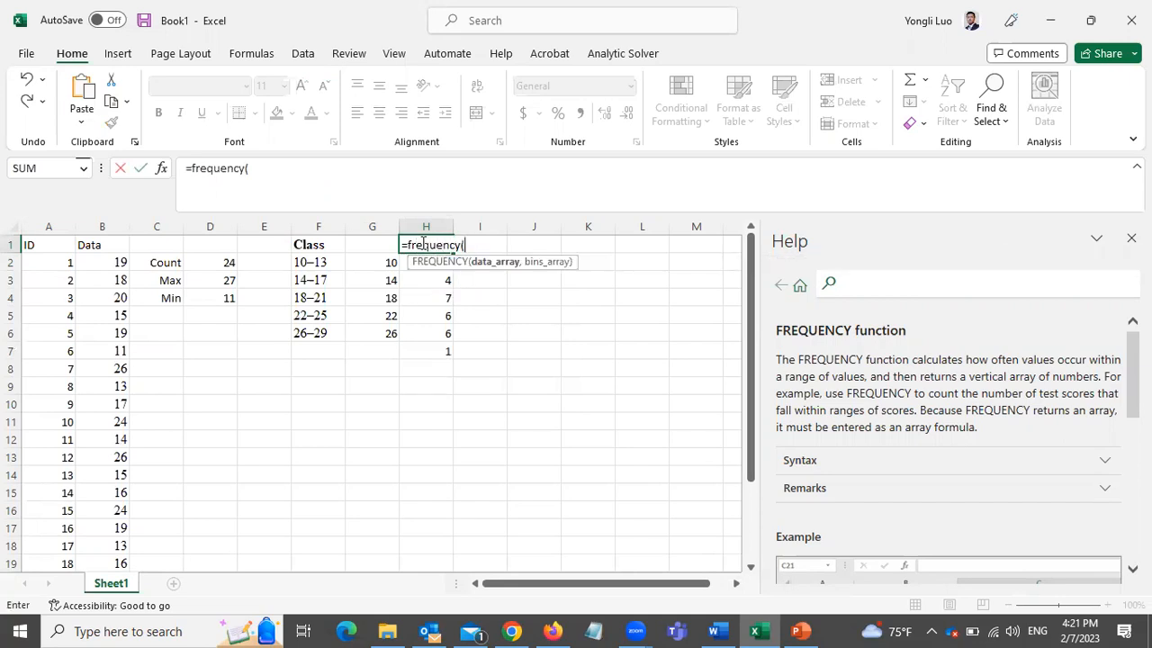
click(373, 263)
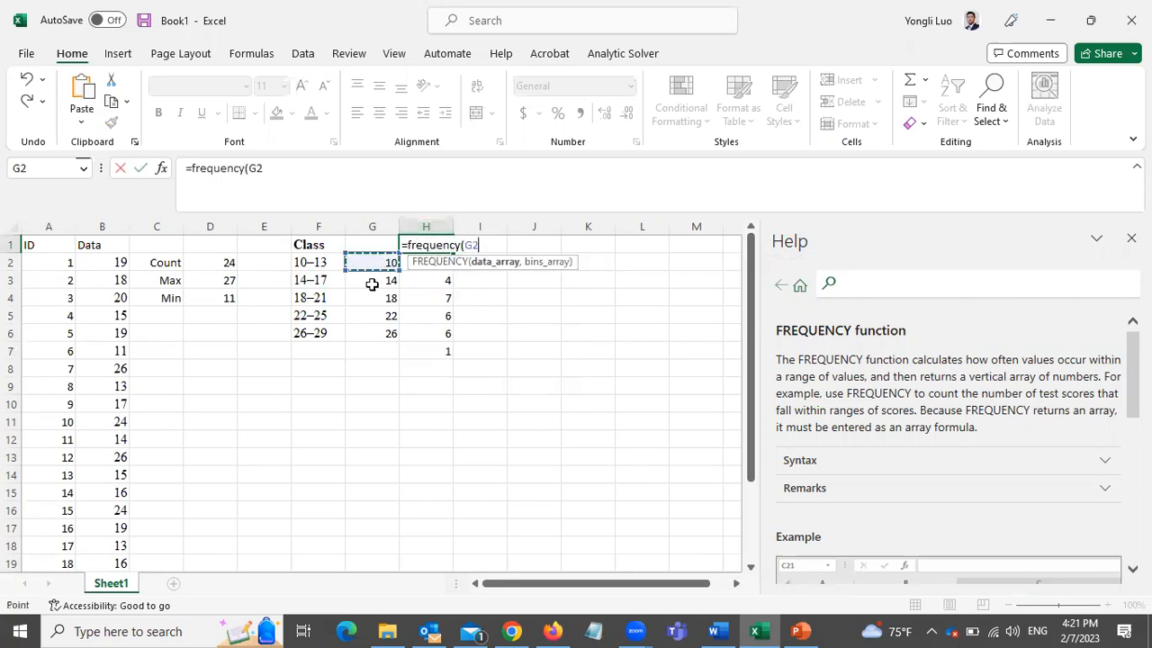
drag(372, 284, 380, 330)
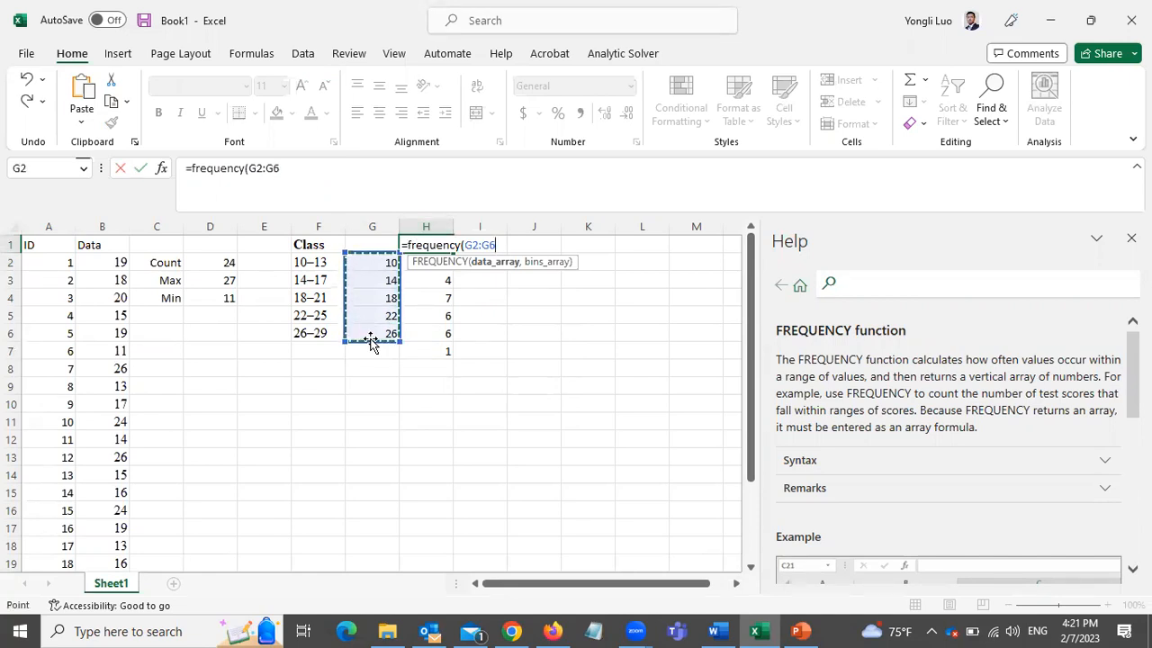
text(,)
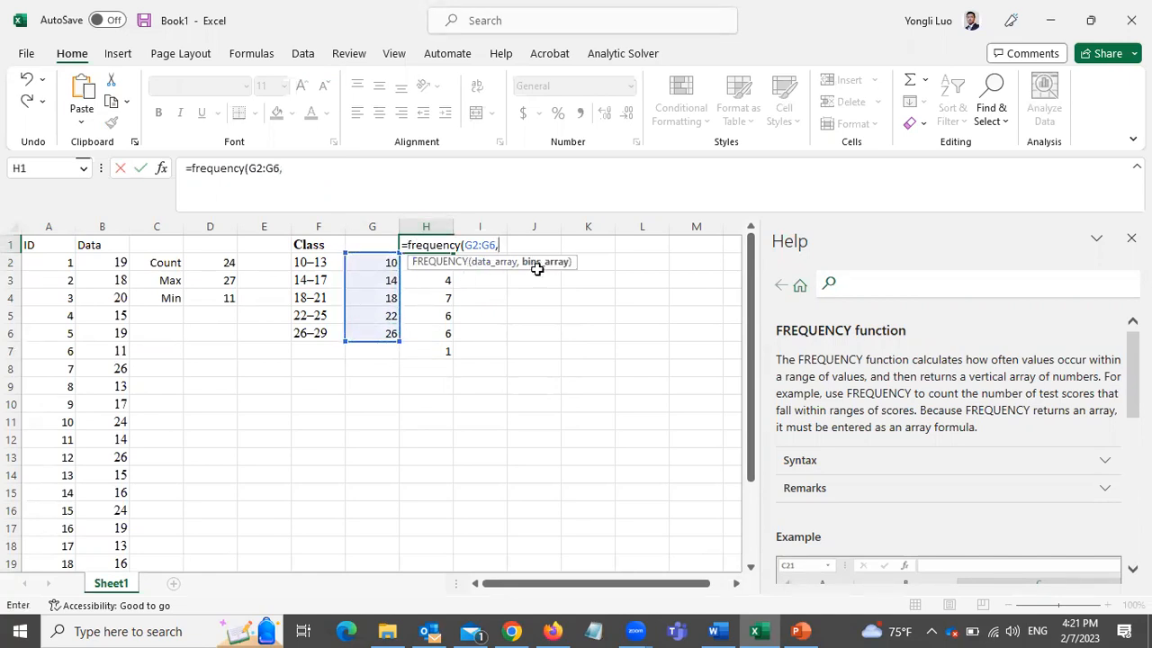
key(BackSpace)
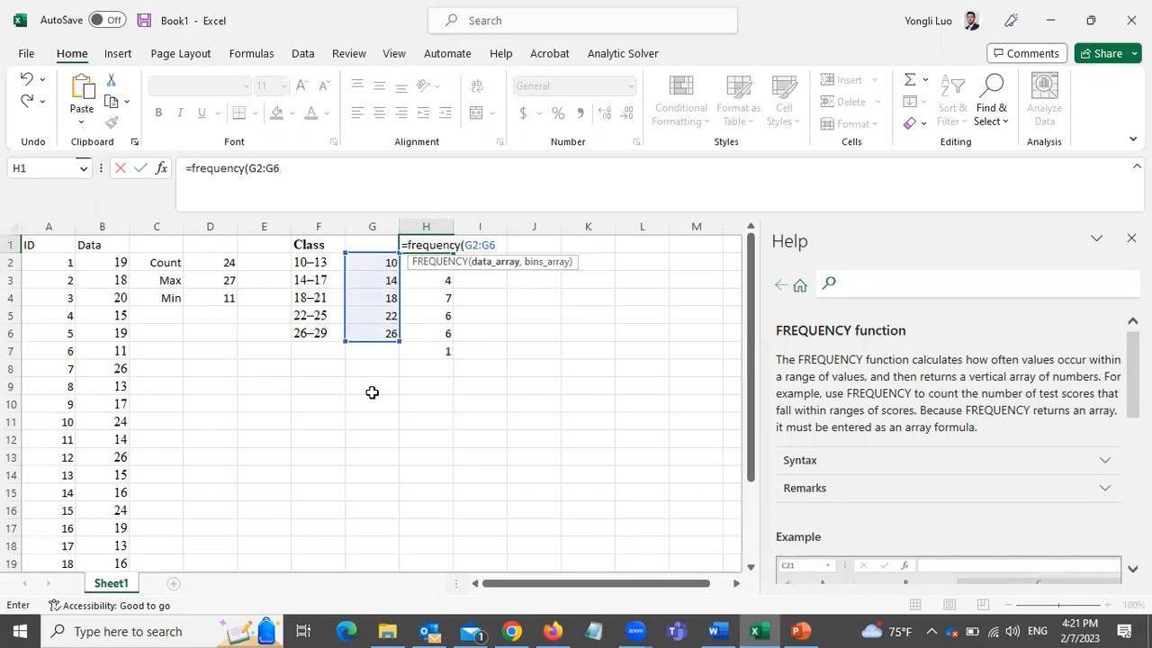
key(BackSpace)
key(BackSpace)
key(BackSpace)
key(BackSpace)
key(BackSpace)
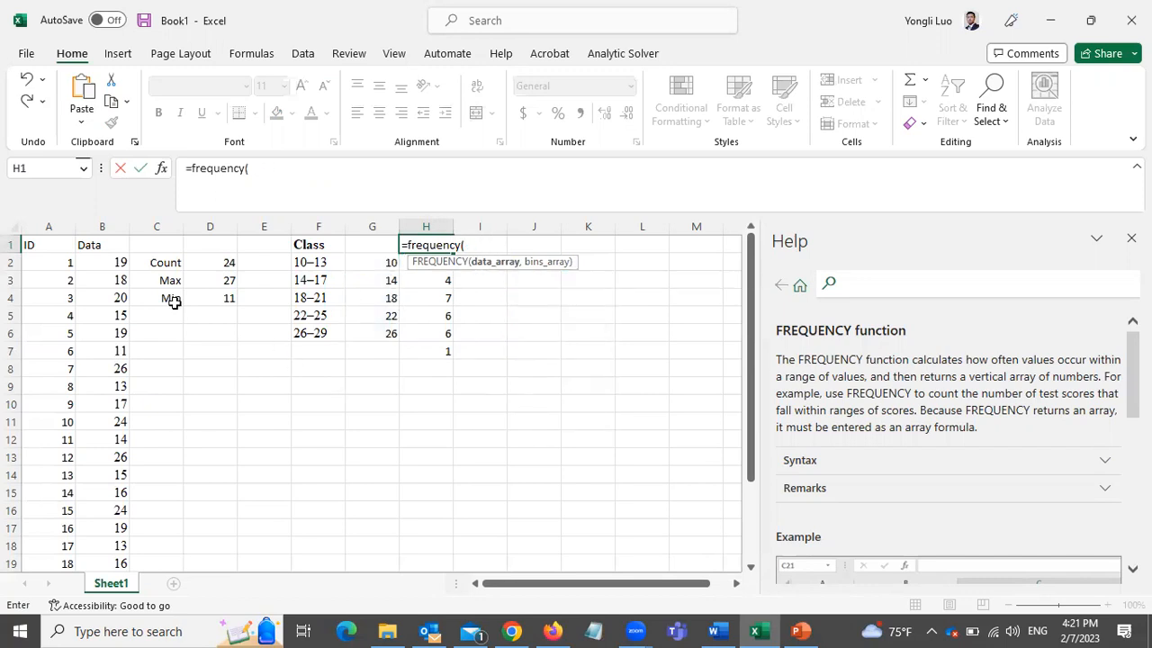
- Try to compute the class frequencies from H1 down with =FREQUENCY(B2:B25,G2:G6)
drag(117, 262, 113, 530)
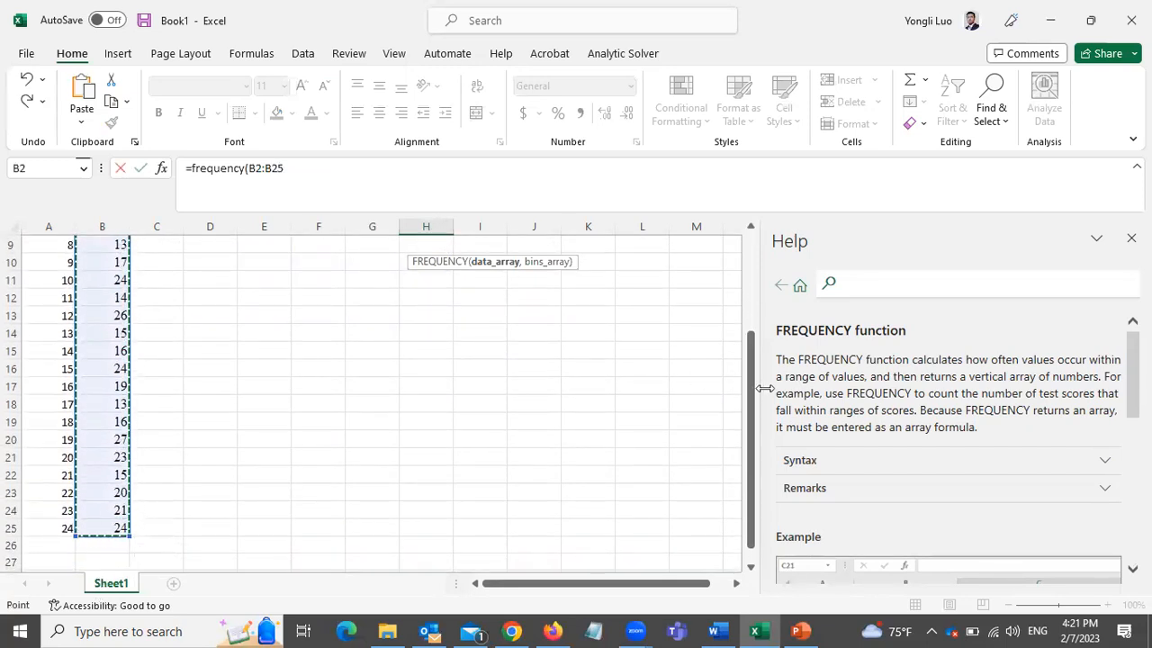
drag(754, 387, 755, 267)
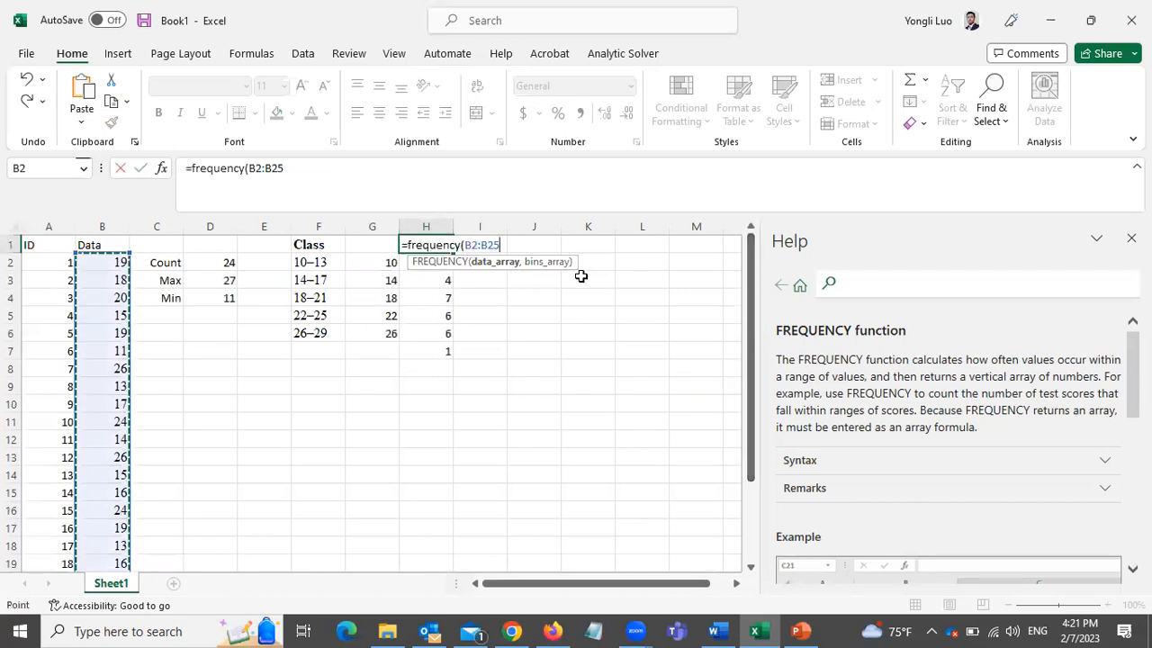
text(,)
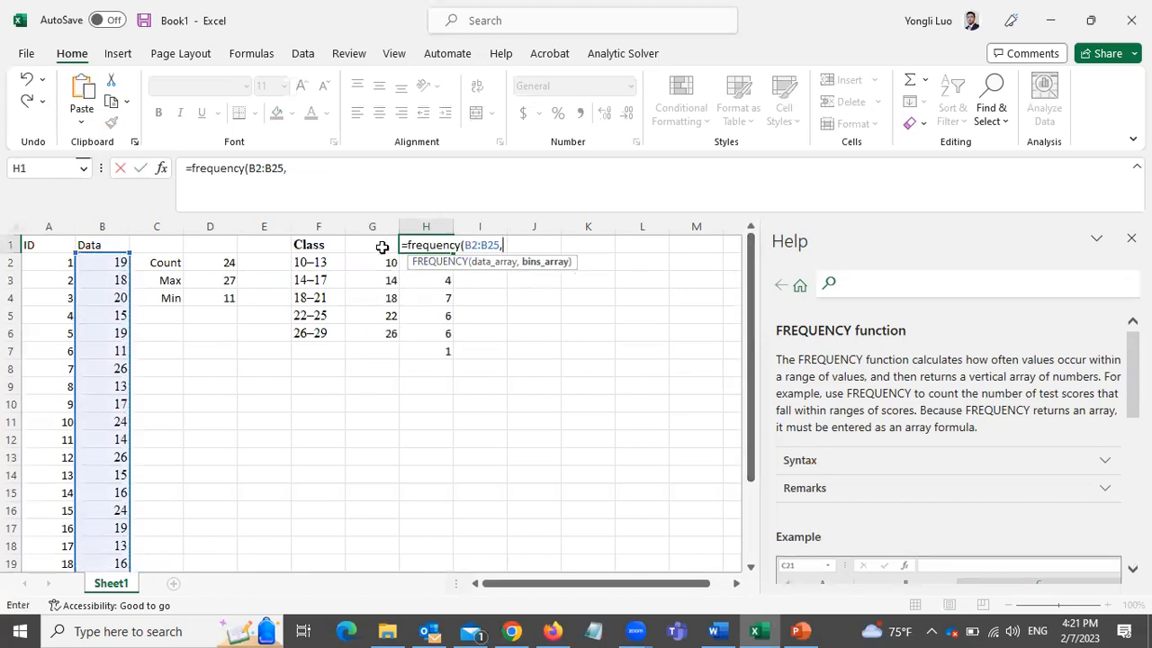
drag(373, 262, 373, 328)
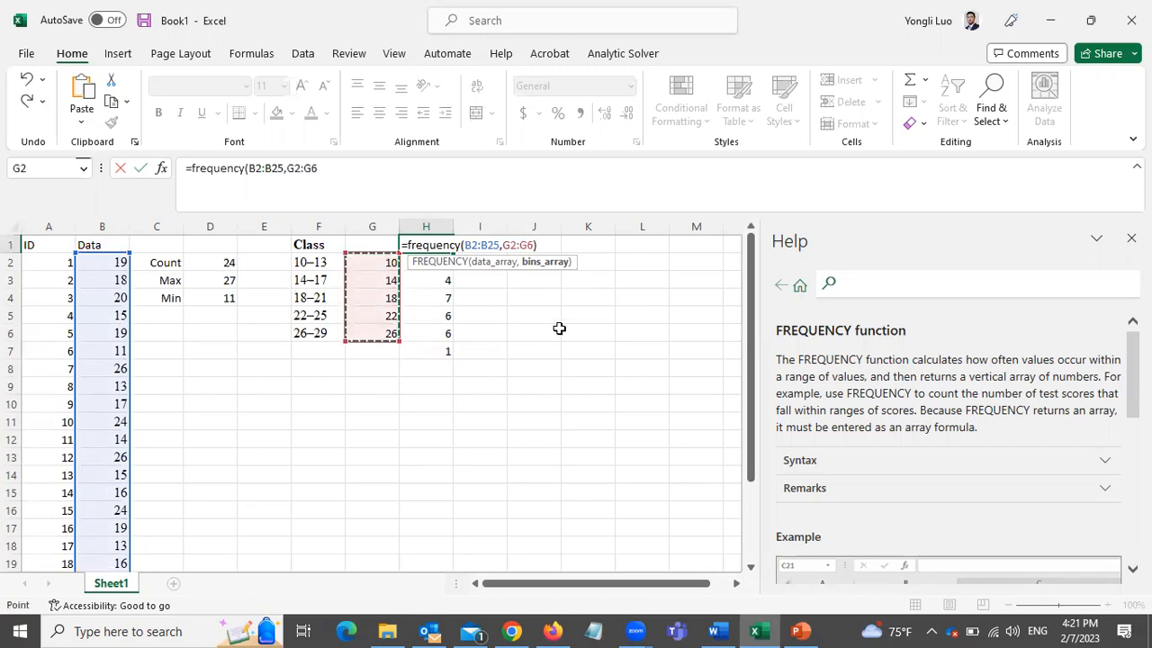
text())
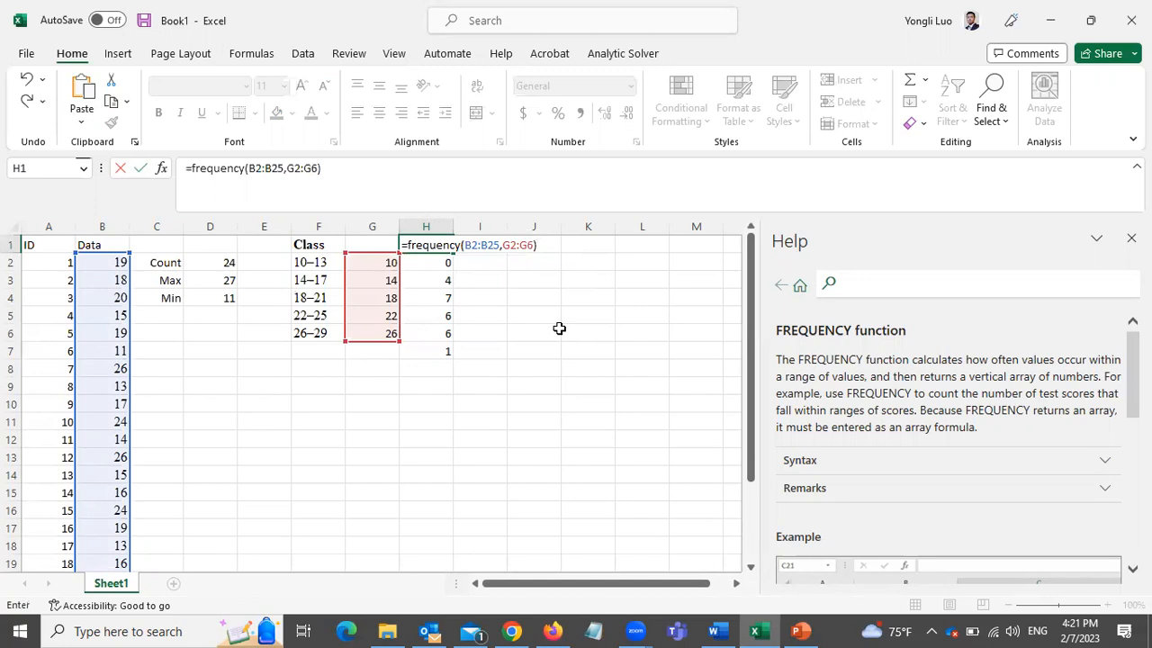
key(Return)
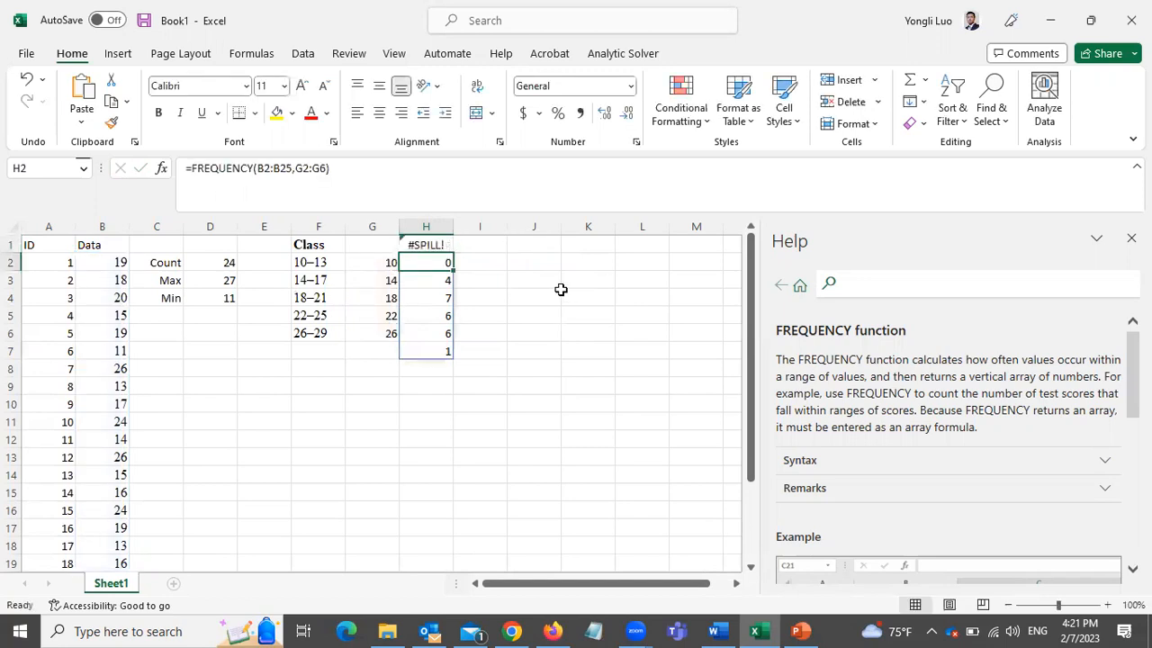
- Move the FREQUENCY formula from H2 up to H1, replacing the contents of H1
mouse_move(420, 256)
mouse_down()
mouse_move(426, 232)
mouse_move(428, 245)
mouse_up()
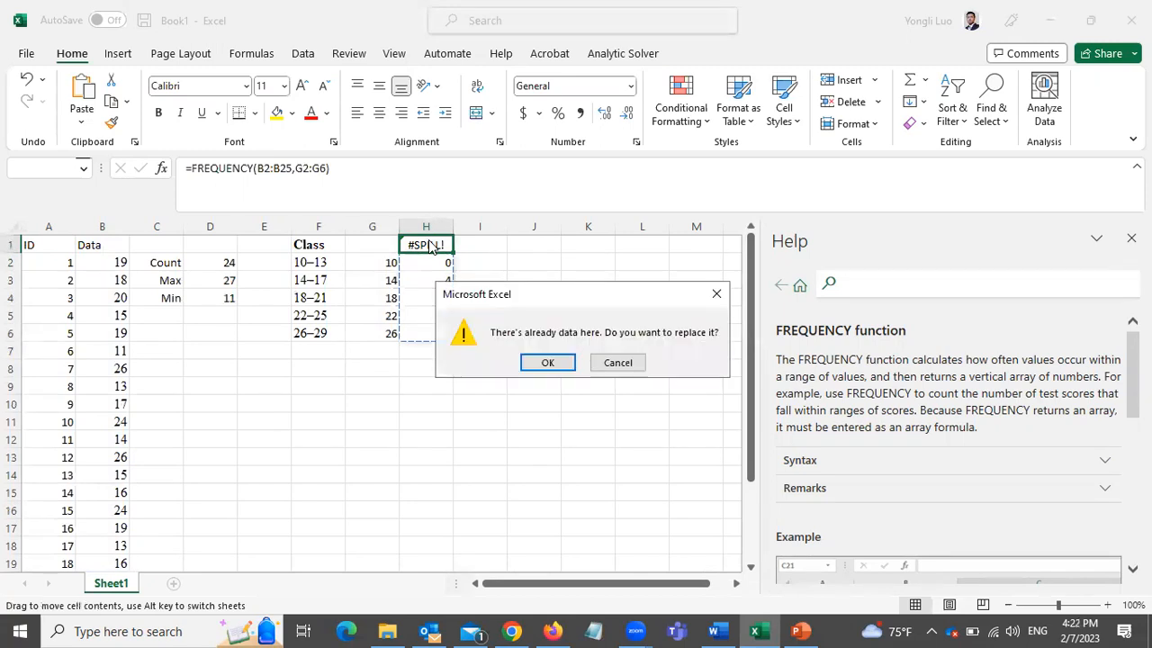
click(545, 362)
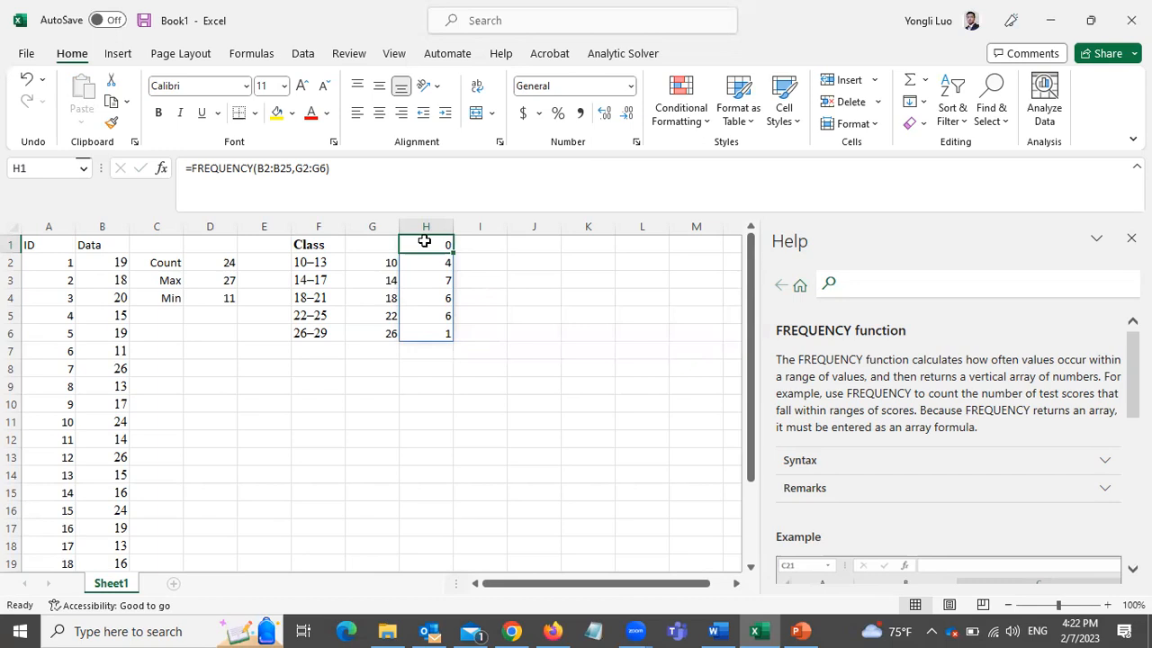
- Enter the heading Bin in G1 above the class limits
click(306, 262)
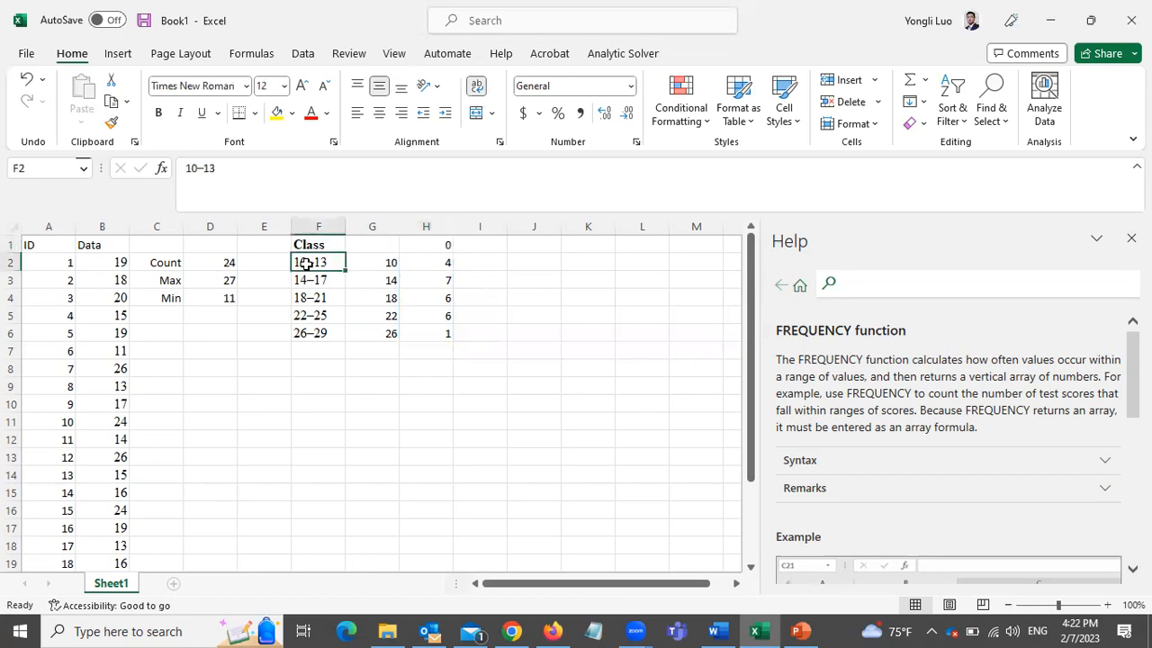
click(381, 261)
click(384, 275)
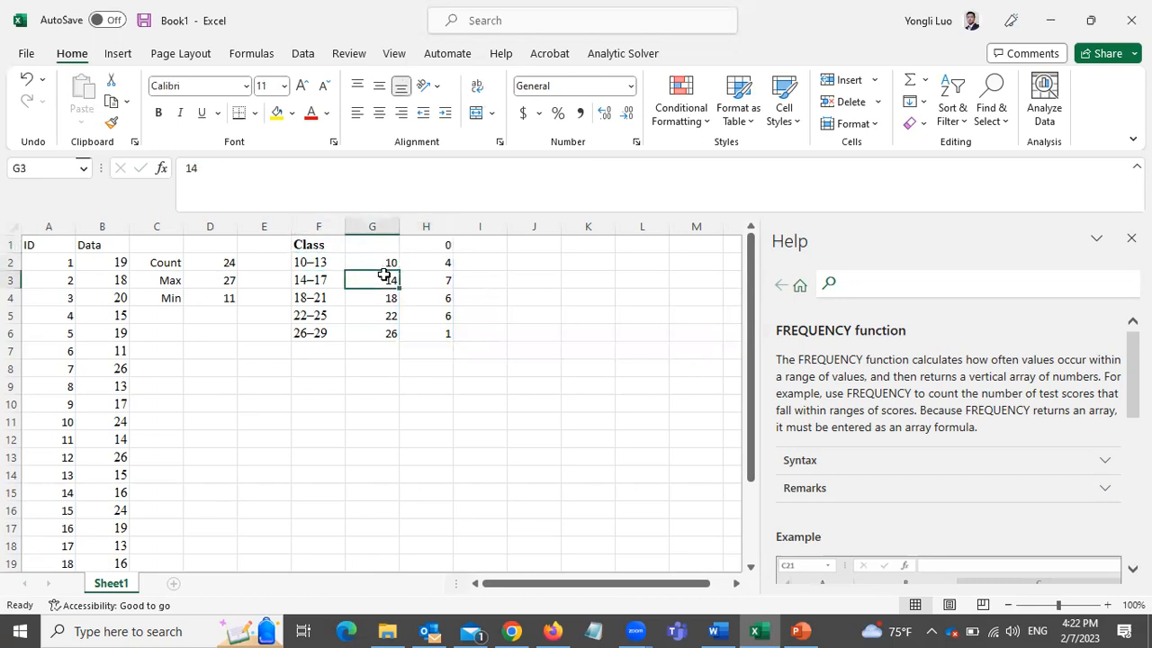
click(385, 249)
text(Bin)
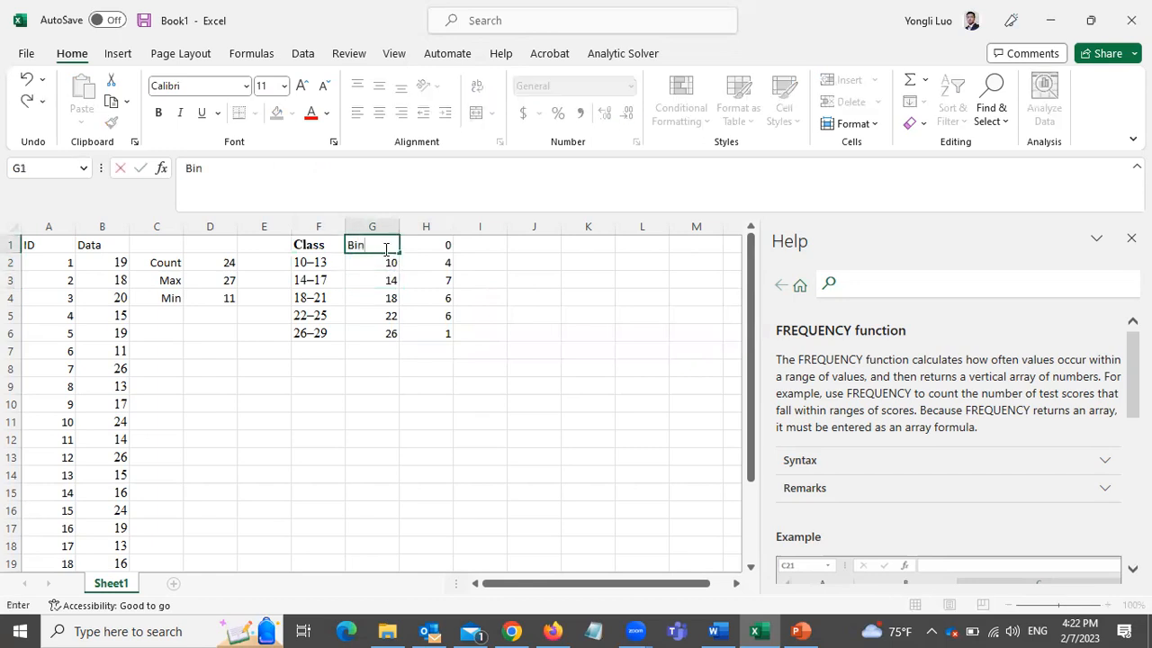
click(474, 282)
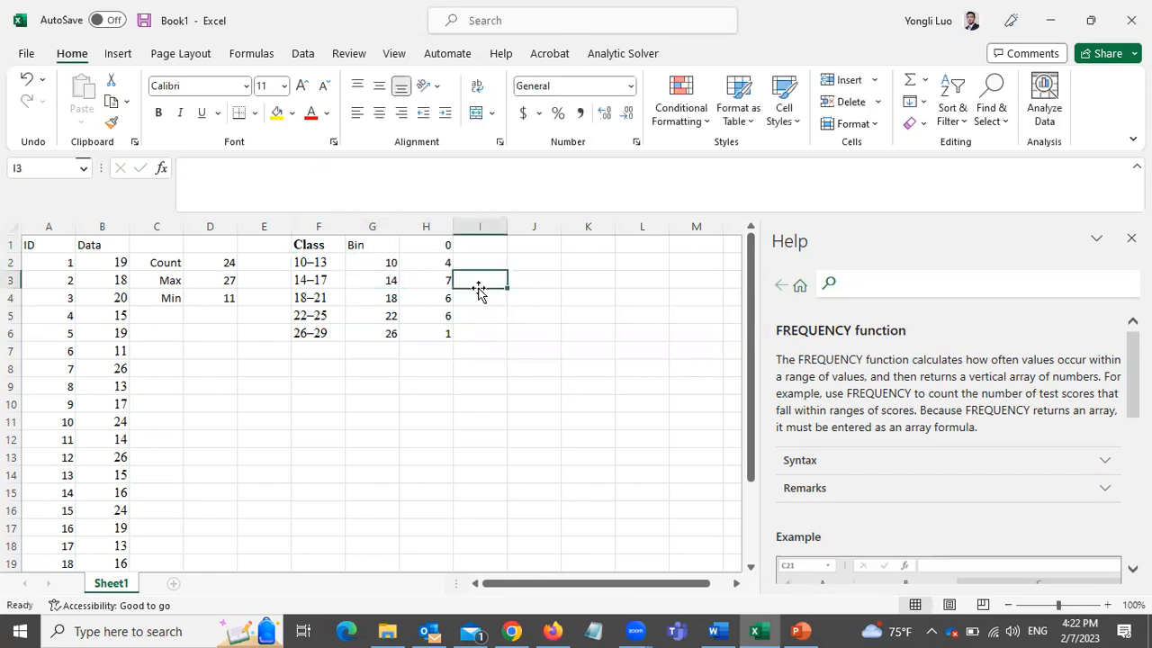
- Begin a COUNTIF formula in I2 with B2:B25 as the range and >G2 as the criterion
click(440, 262)
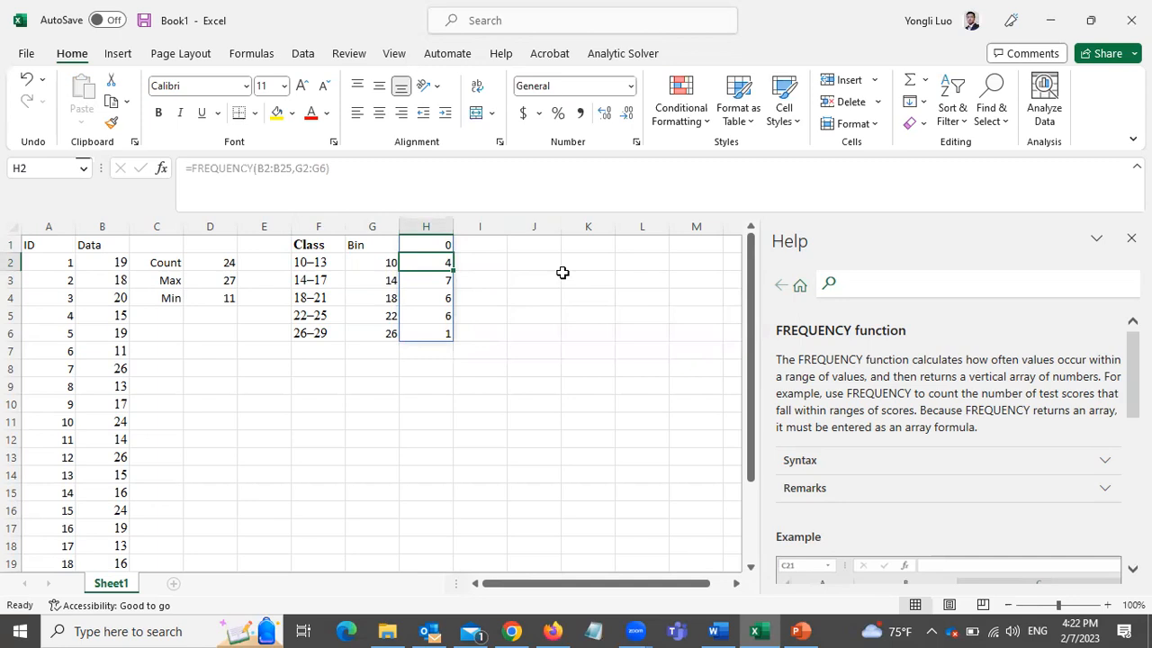
click(304, 349)
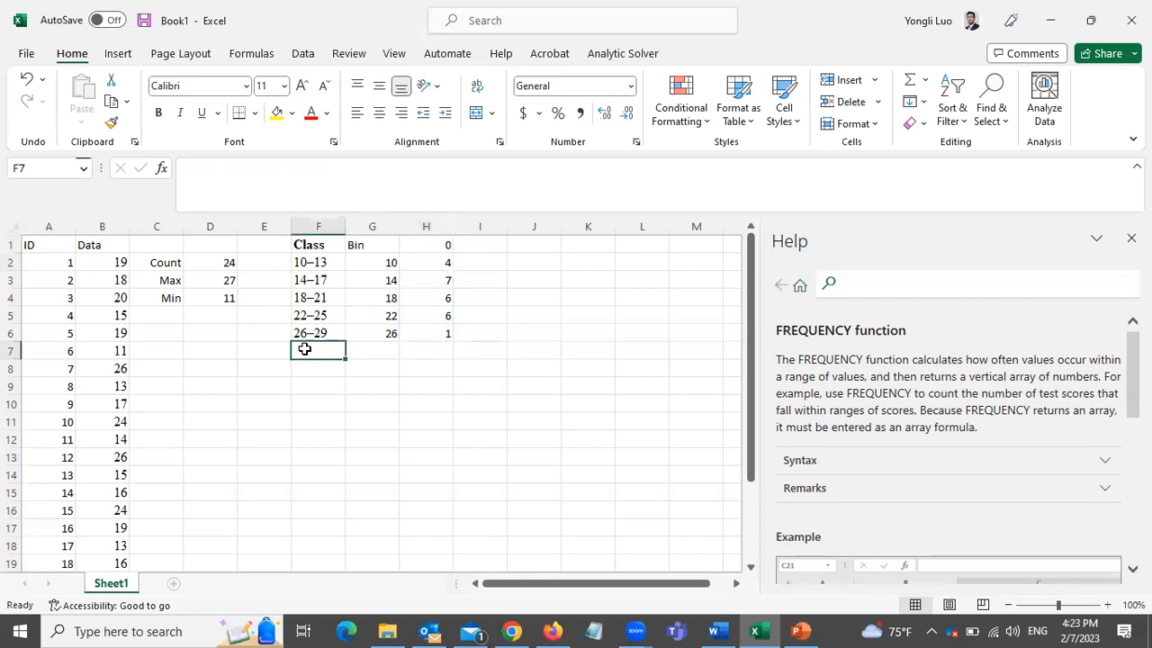
click(484, 262)
text(=)
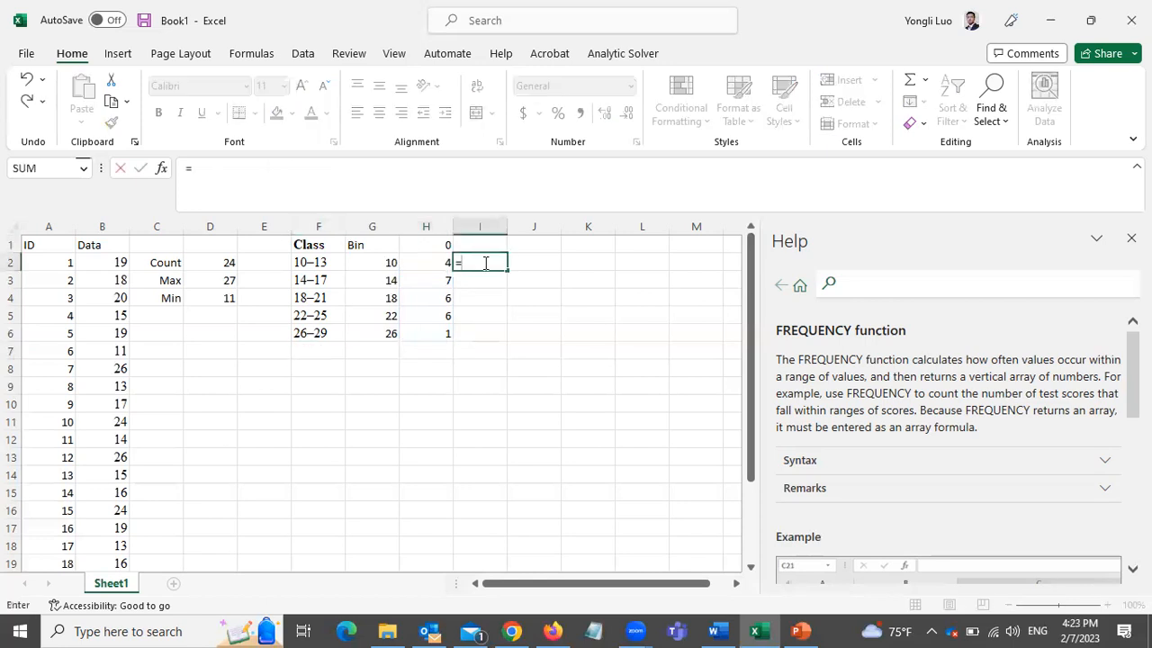
text(countif()
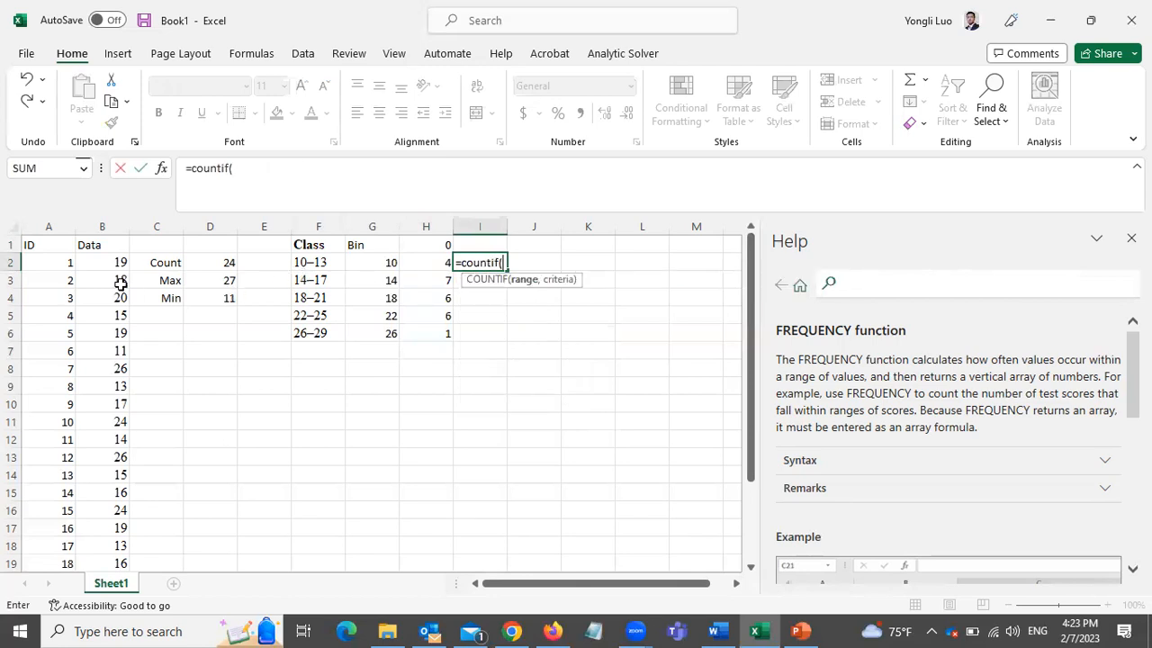
drag(104, 262, 104, 546)
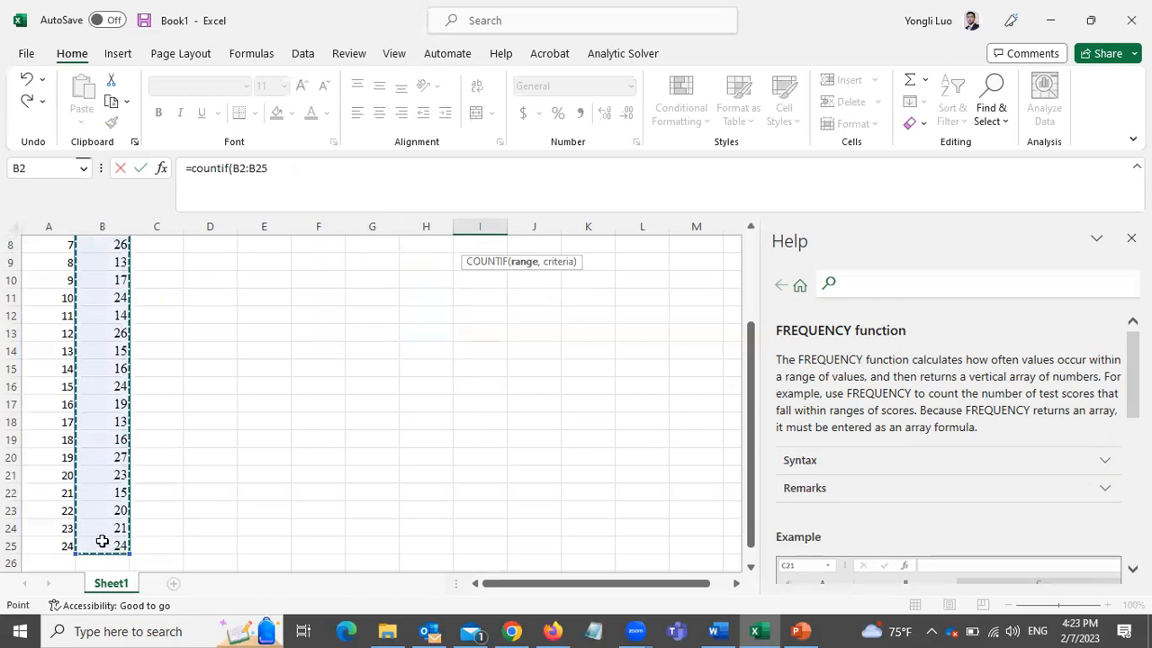
drag(747, 359, 742, 250)
text(,)
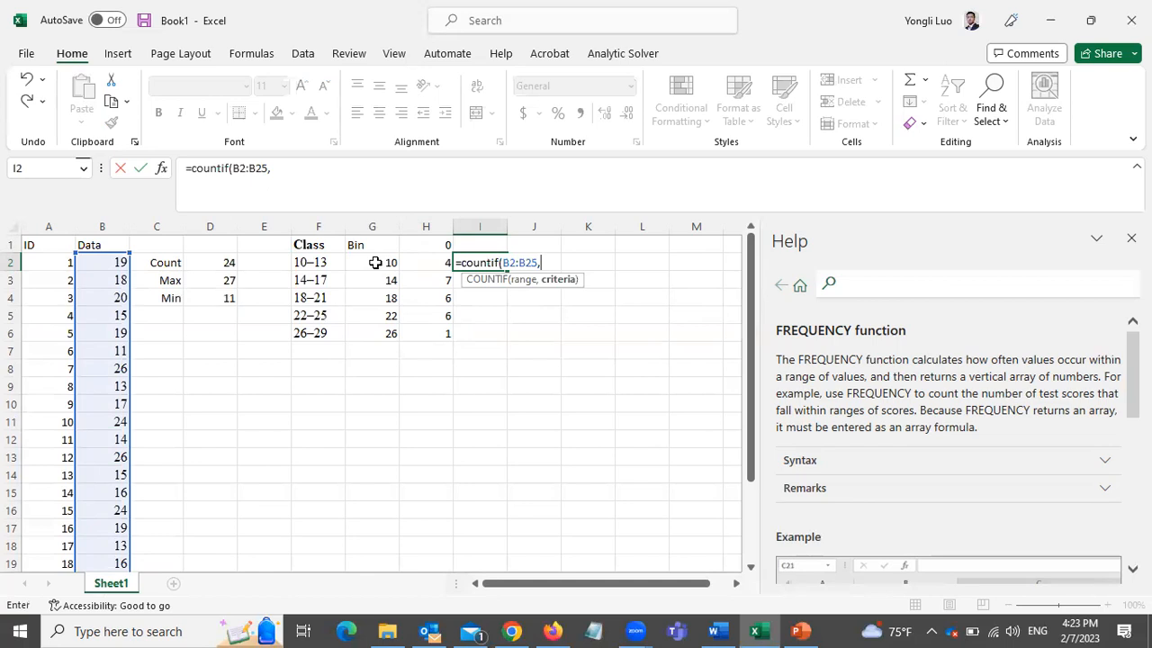
text(>)
click(379, 263)
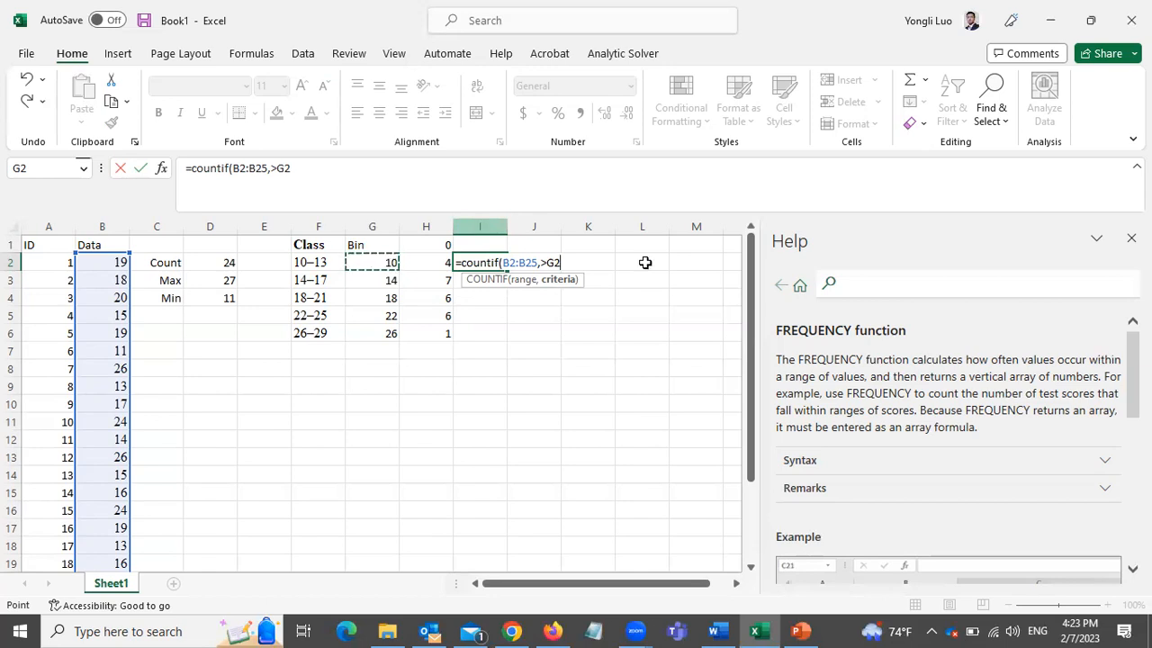
- Search Help for countif and read through the COUNTIF function examples
click(866, 288)
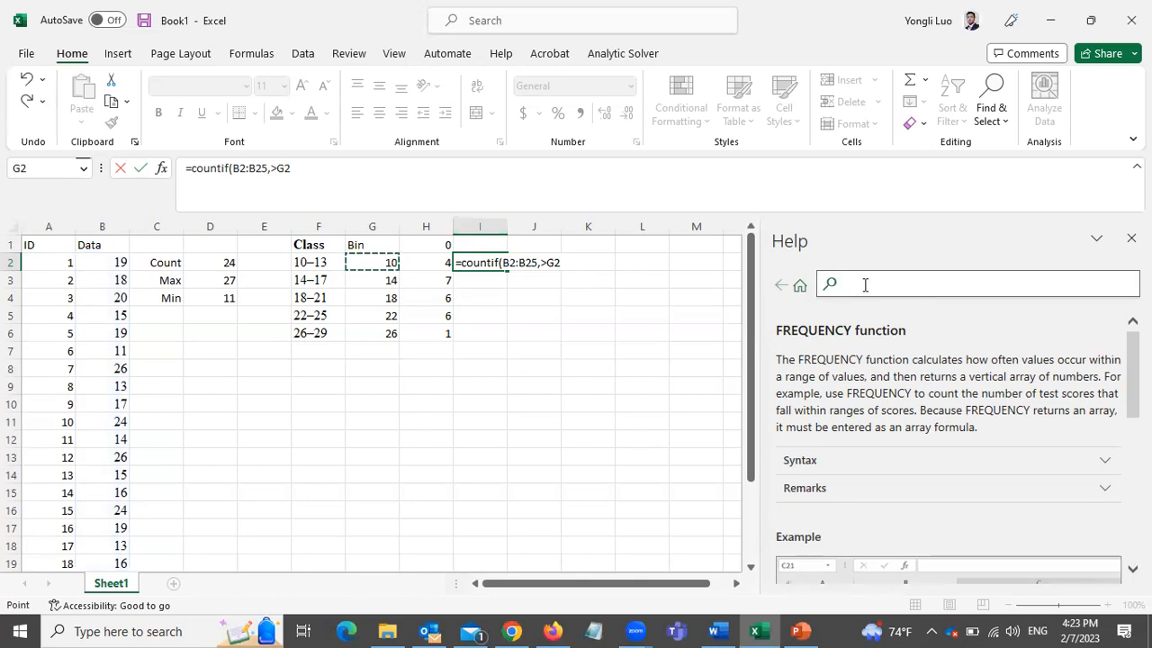
text(count)
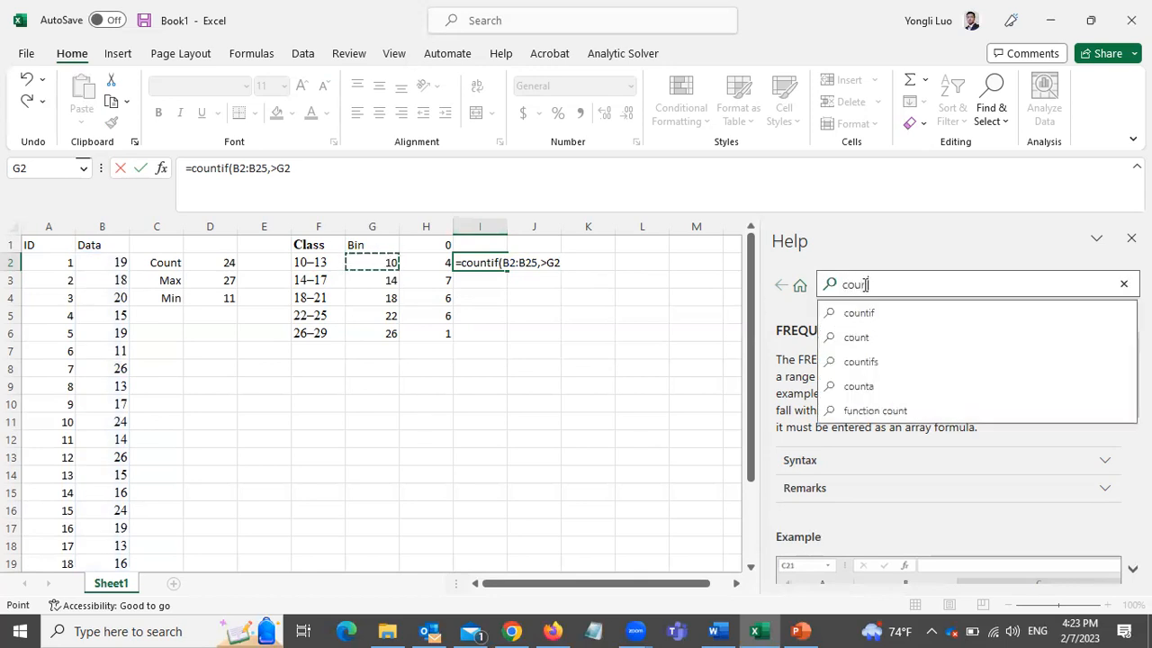
text(if)
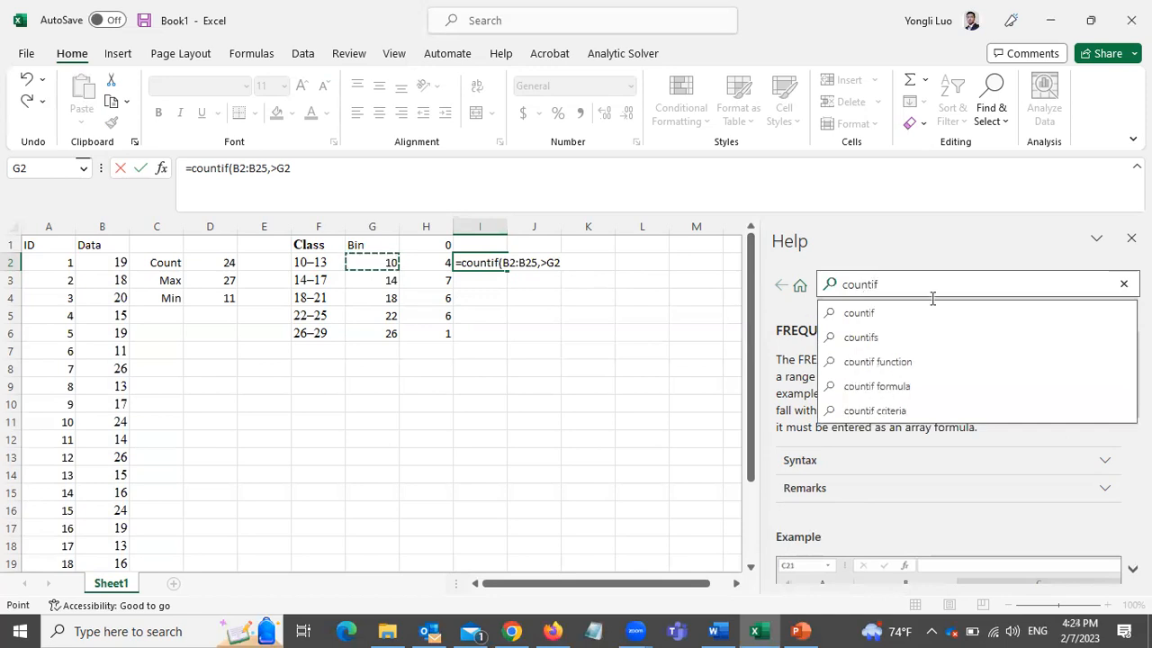
click(875, 314)
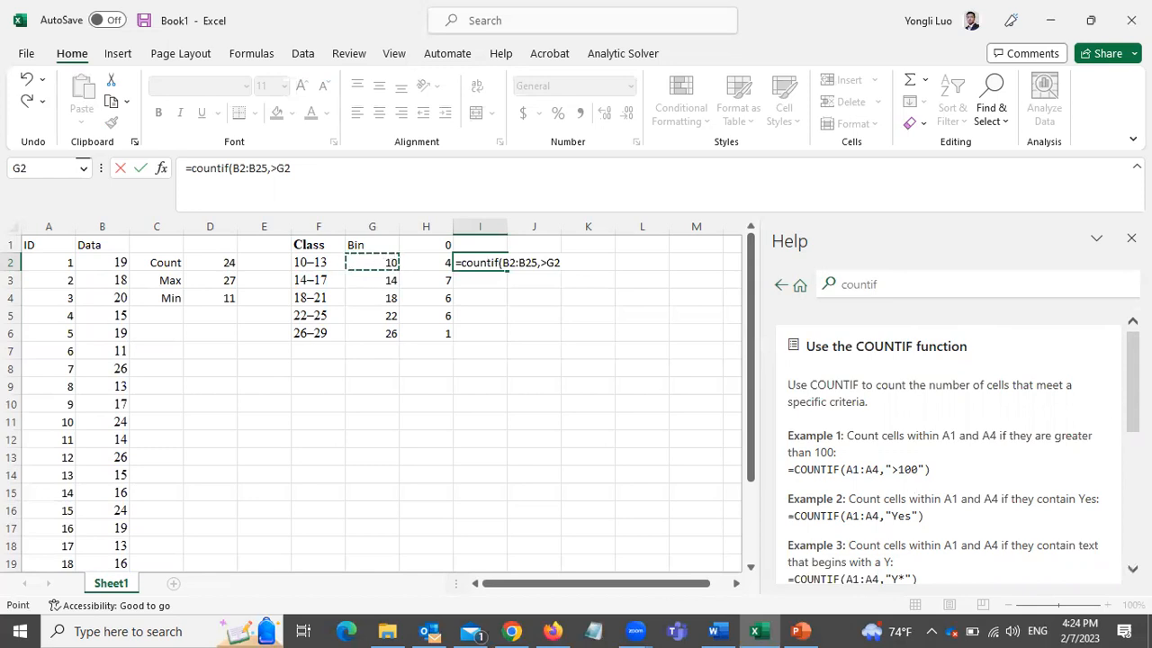
scroll(958, 442, down, 3)
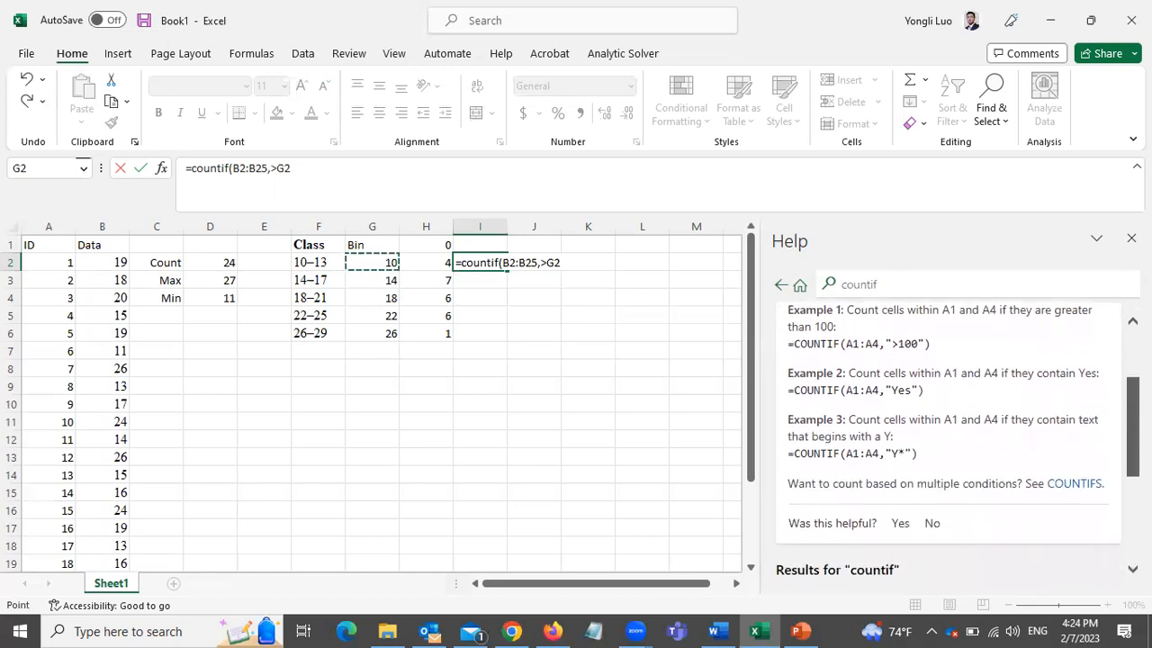
scroll(958, 439, down, 1)
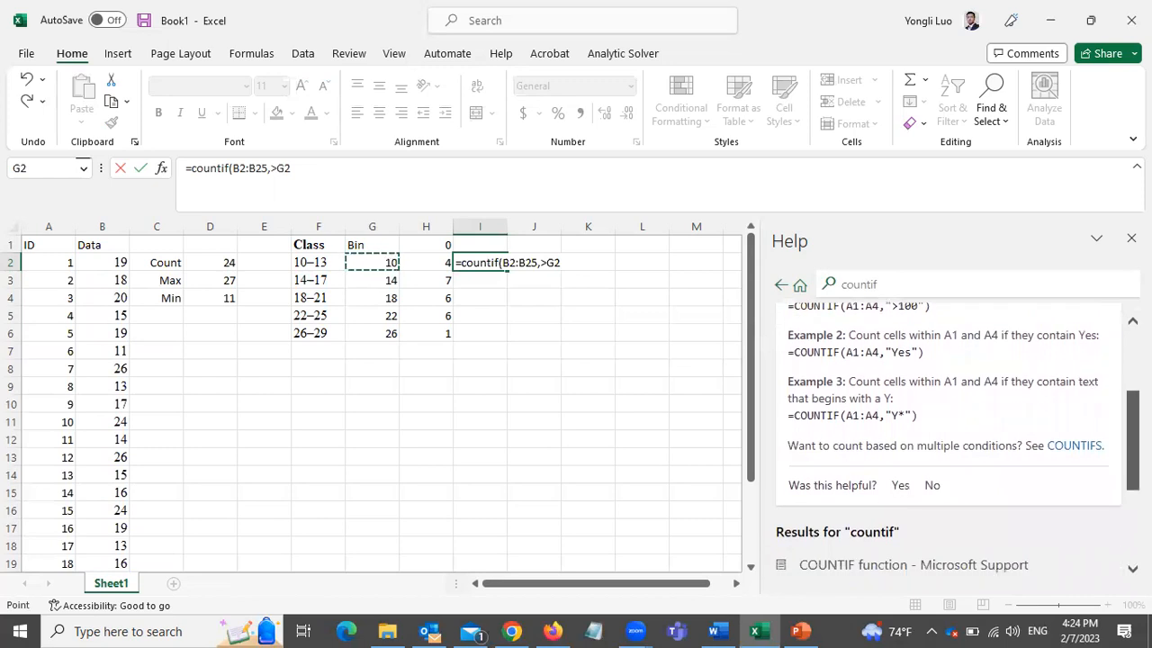
scroll(958, 445, up, 2)
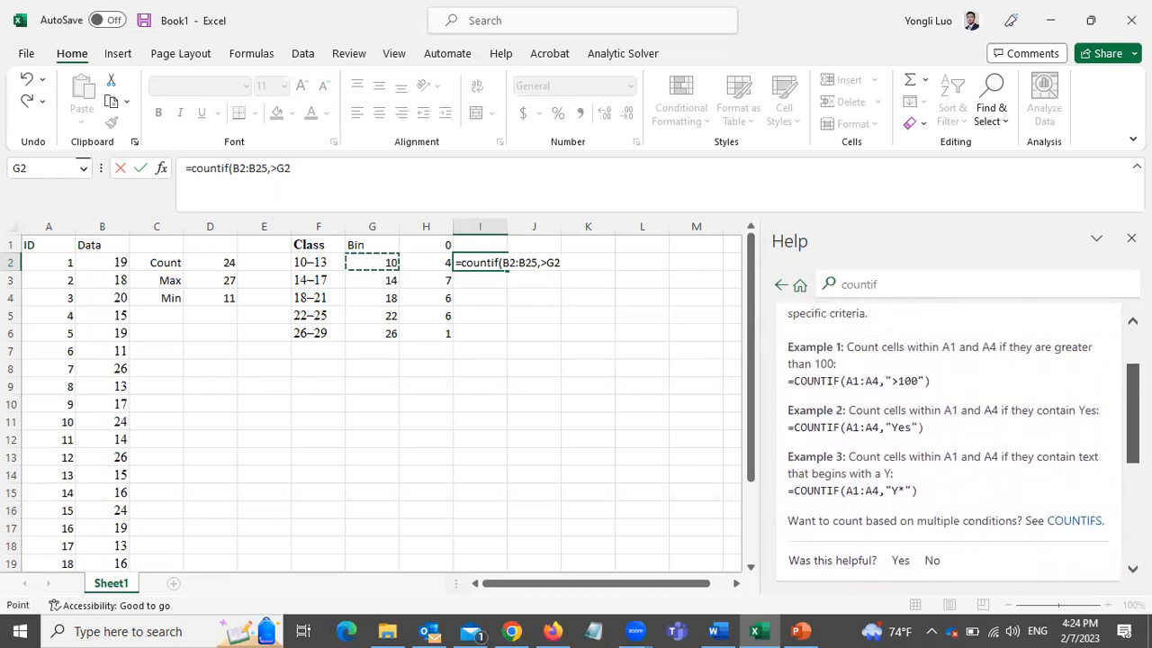
- Add an opening quotation mark before the >G2 criterion of the COUNTIF formula in I2
scroll(957, 445, up, 2)
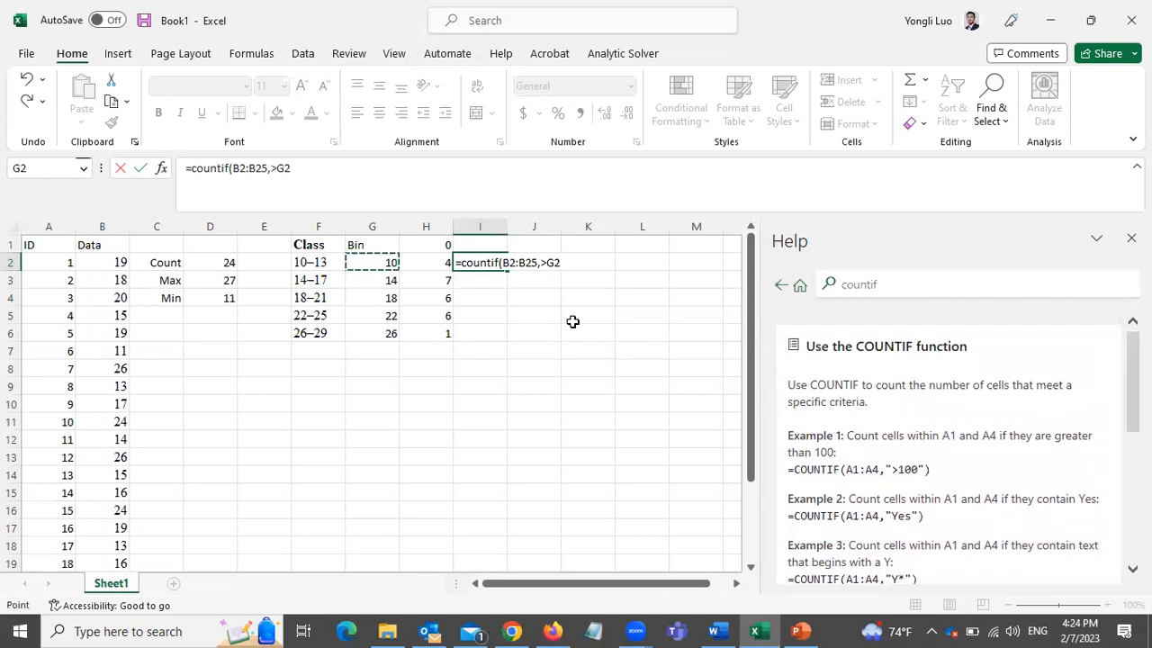
click(543, 263)
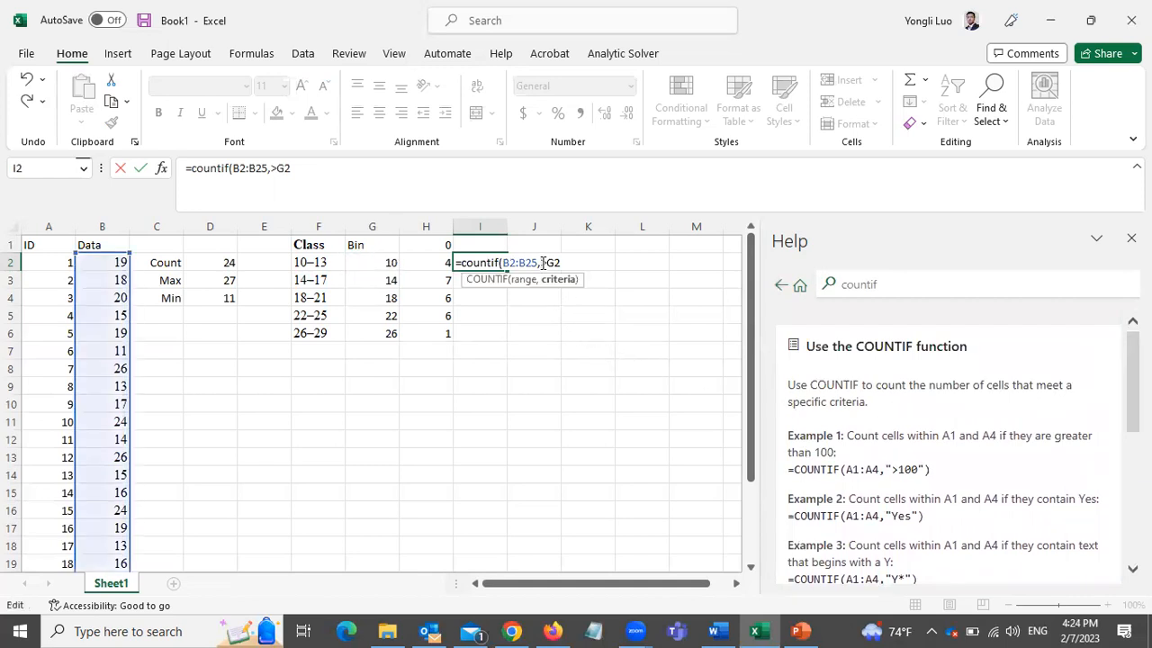
text(")
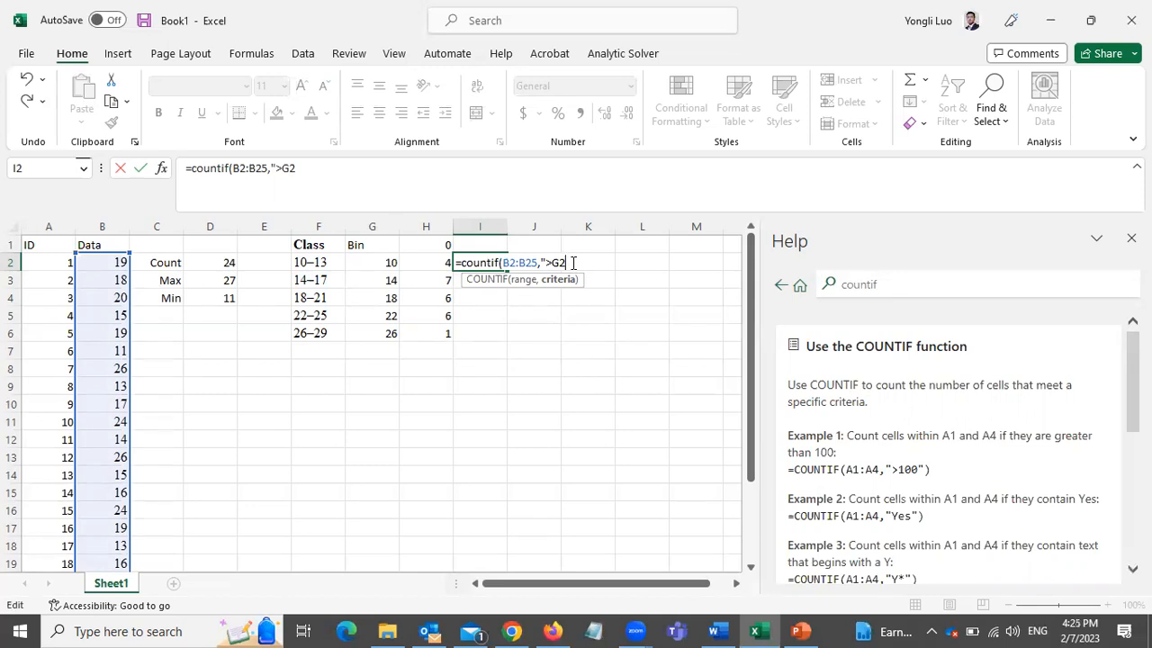
- Erase the whole unfinished COUNTIF formula from I2
key(BackSpace)
key(BackSpace)
key(BackSpace)
key(BackSpace)
key(BackSpace)
key(BackSpace)
key(BackSpace)
key(BackSpace)
key(BackSpace)
key(BackSpace)
key(BackSpace)
key(BackSpace)
key(BackSpace)
key(BackSpace)
key(BackSpace)
key(BackSpace)
key(BackSpace)
key(BackSpace)
key(BackSpace)
key(BackSpace)
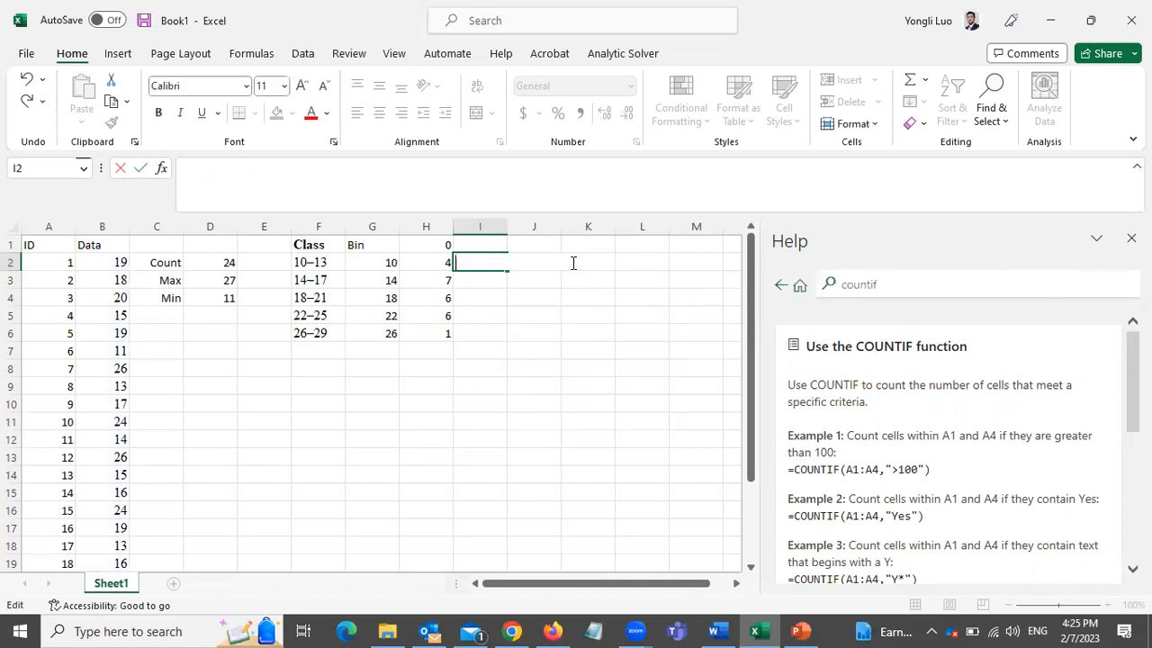
- Enter the label Total in F7 below the classes and a SUM of H2:H6 in H7
click(328, 349)
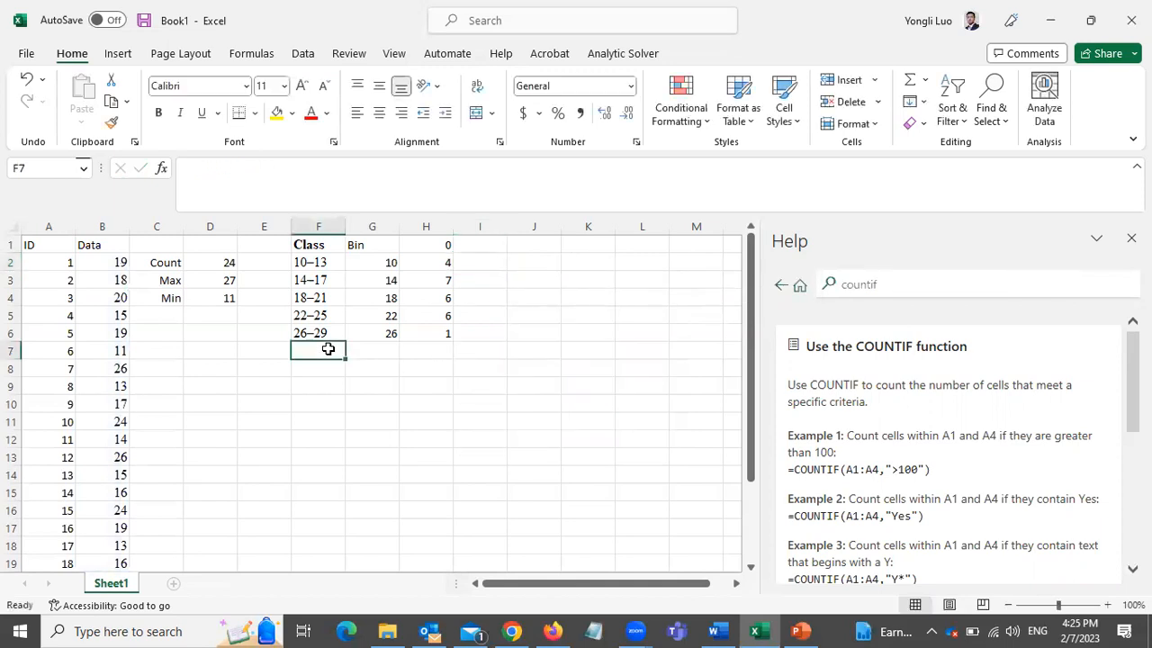
text(Total)
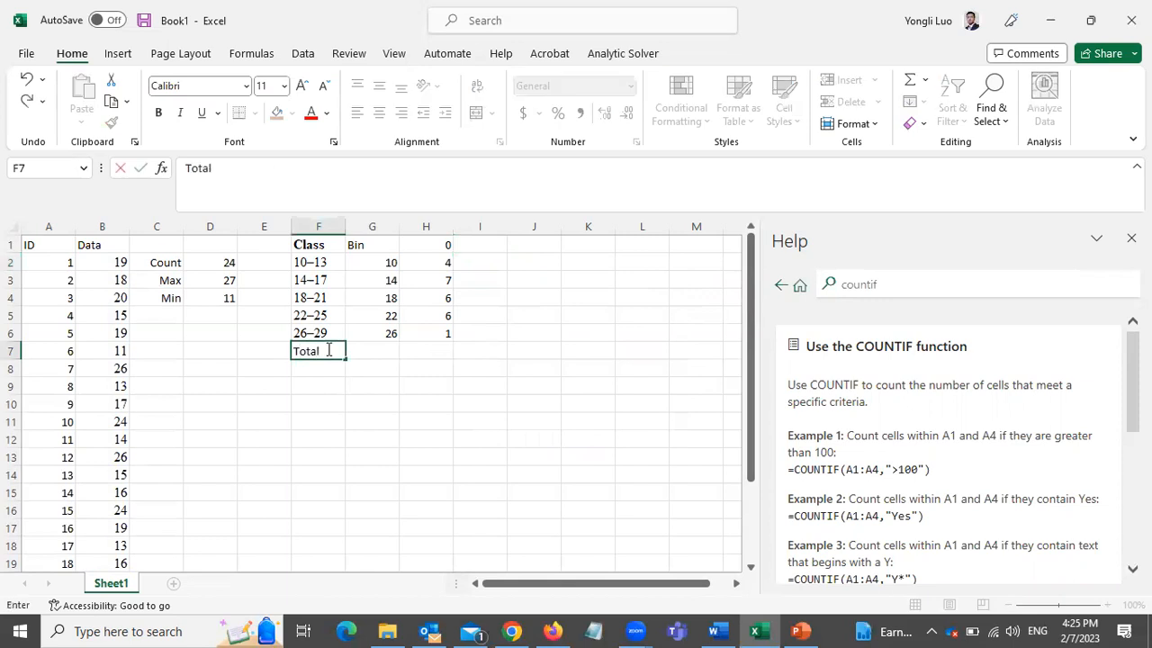
click(379, 347)
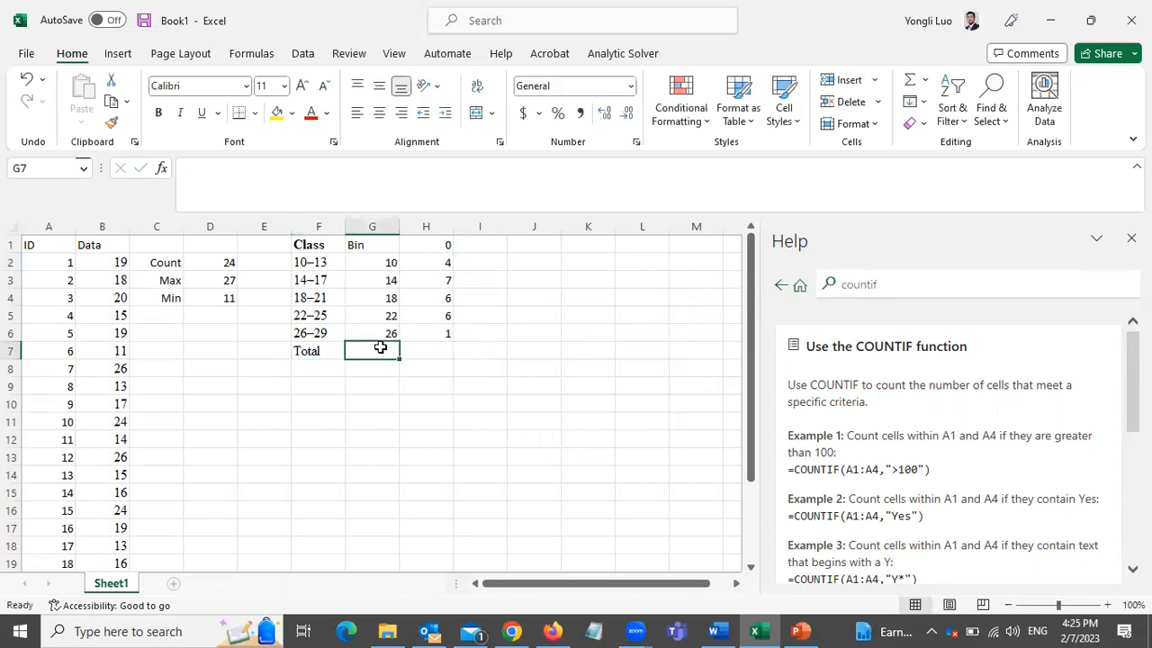
click(439, 350)
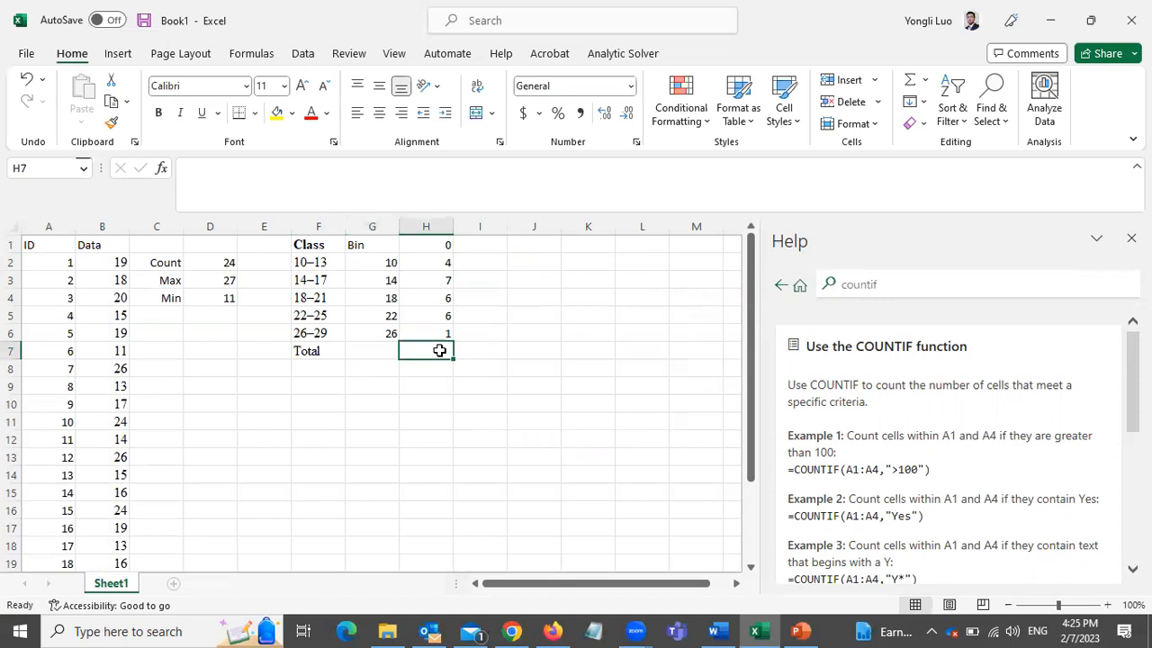
text(=sum()
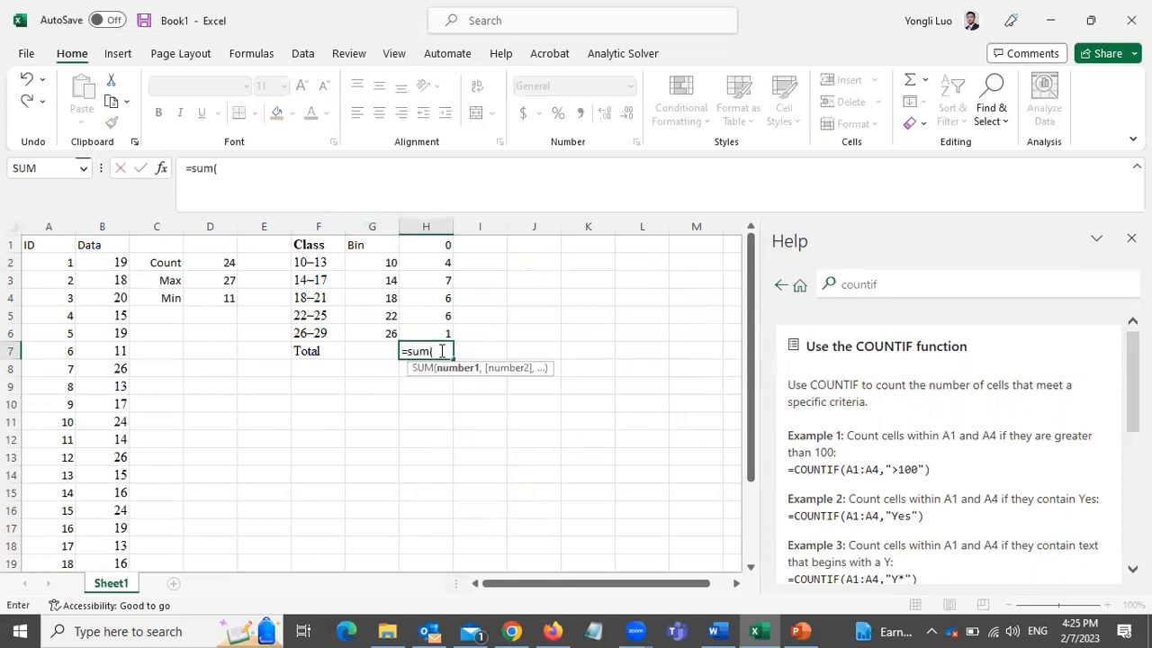
drag(438, 261, 441, 334)
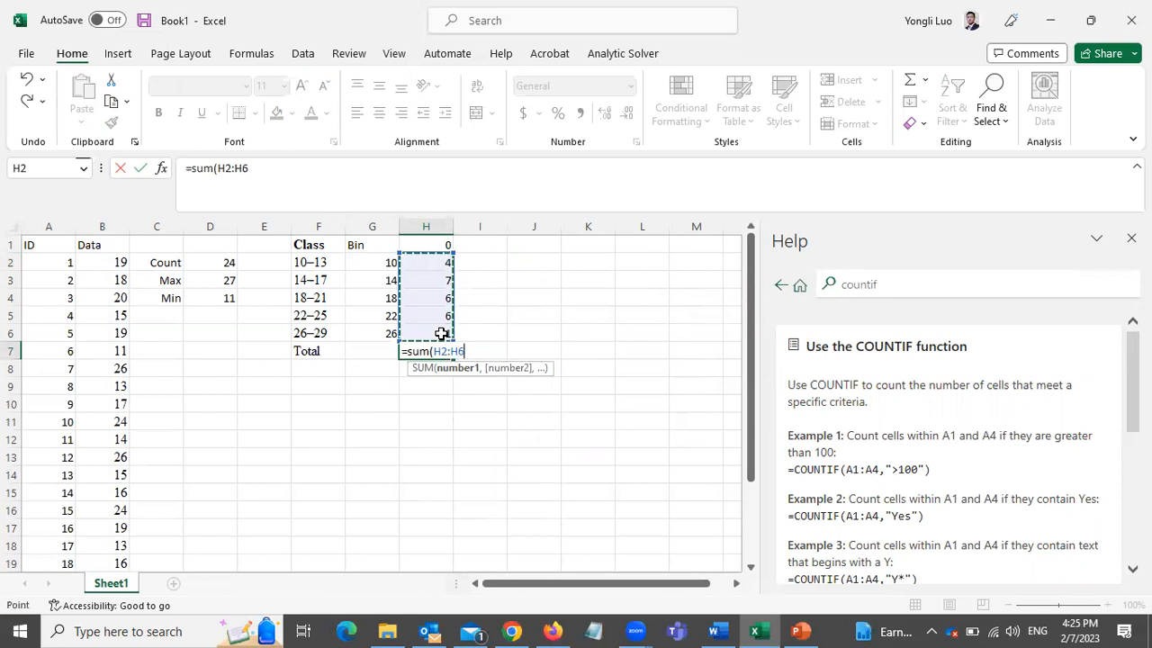
text())
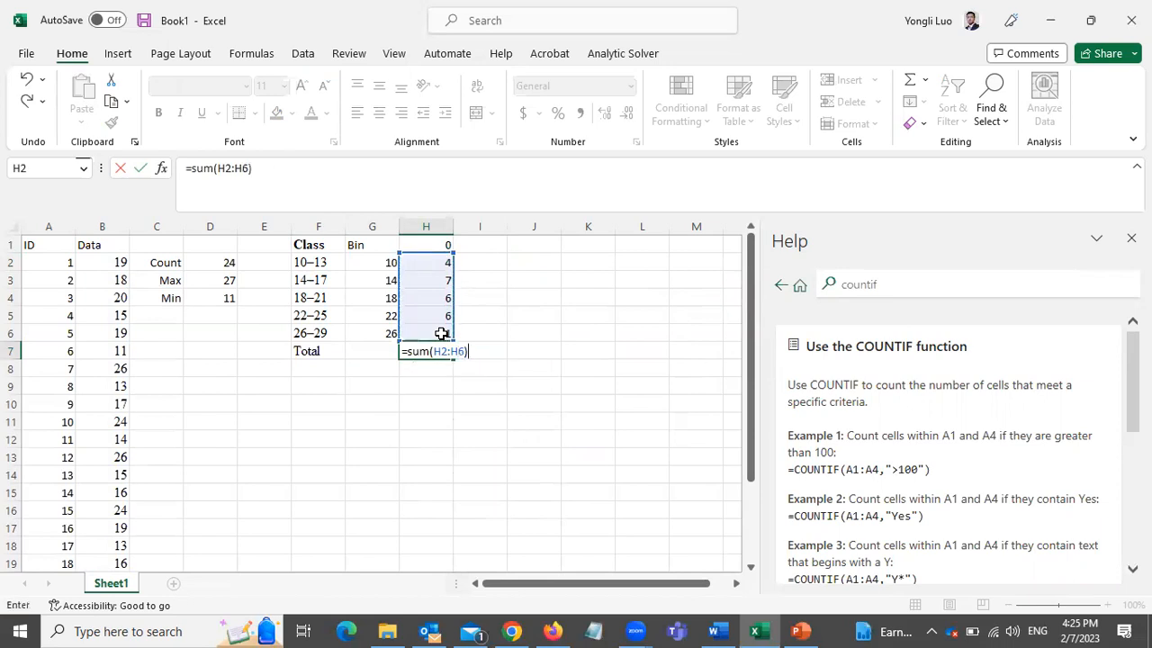
key(Return)
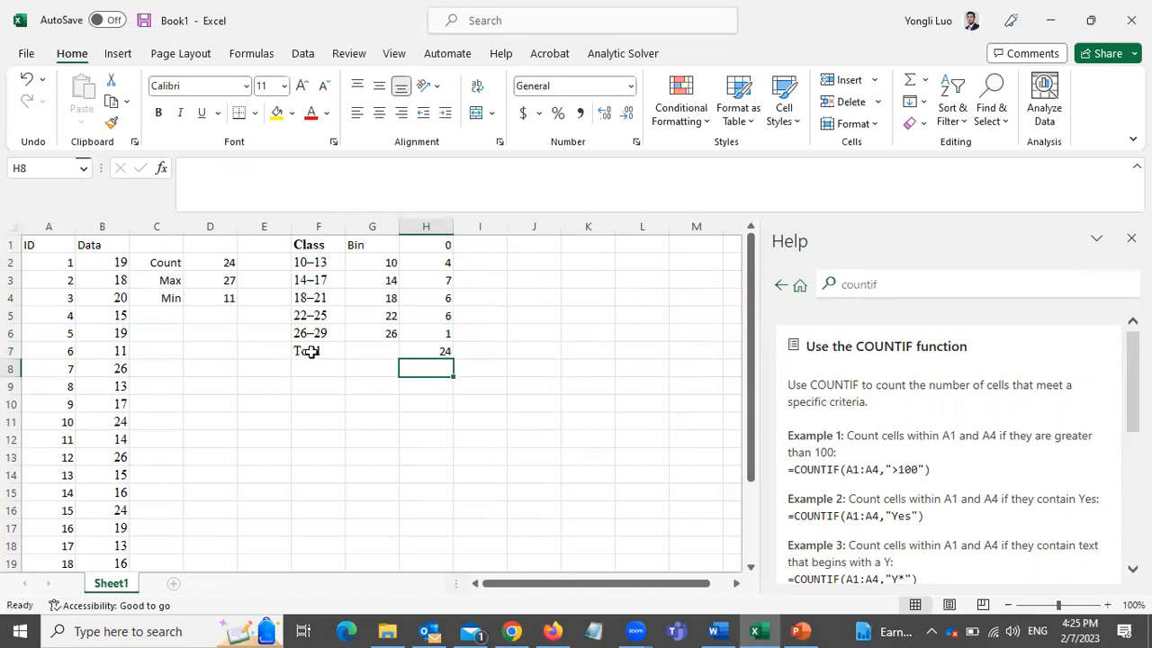
- Make the Total row F7:H7 bold and check it against the Count formula in D2
drag(310, 351, 443, 353)
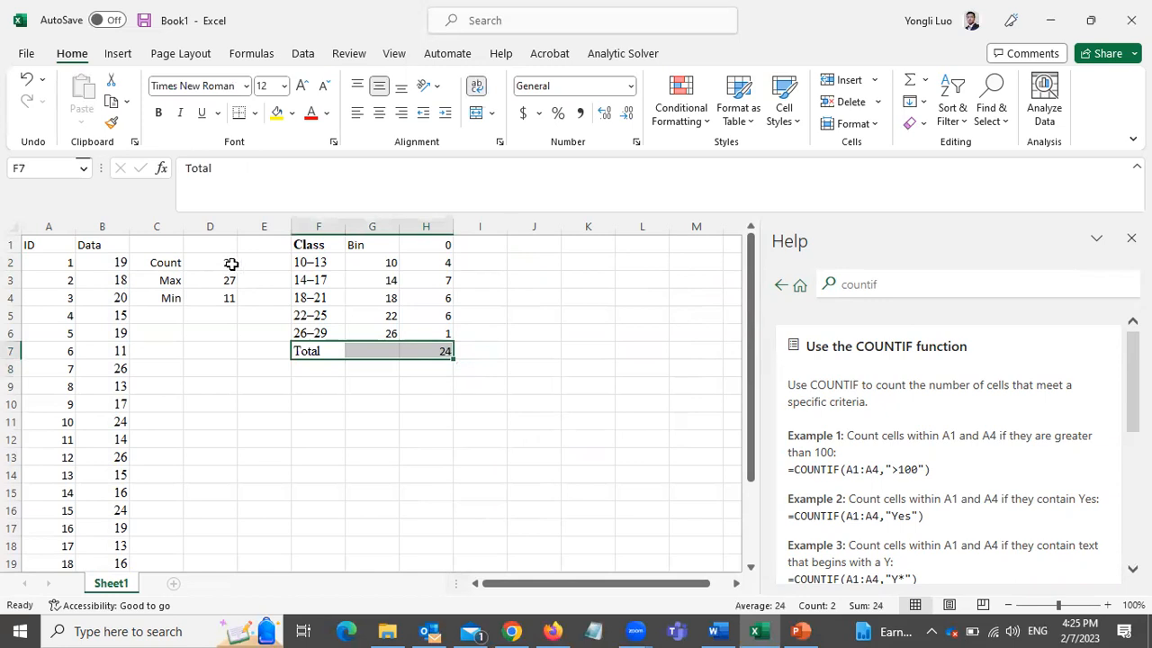
key(ctrl+b)
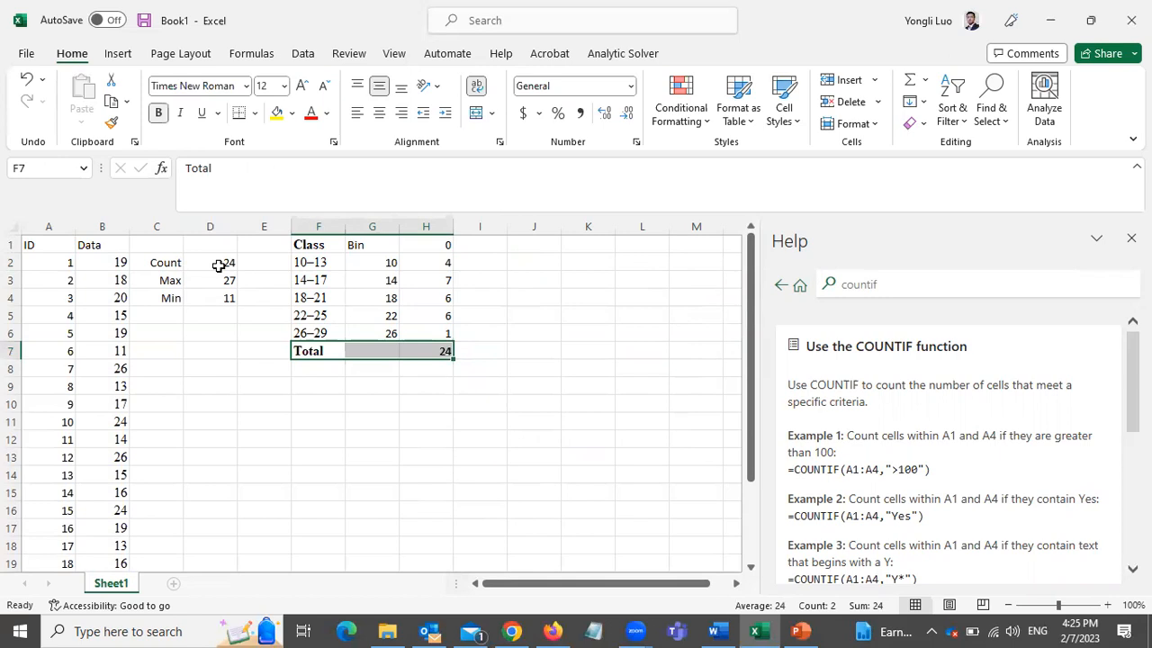
click(219, 265)
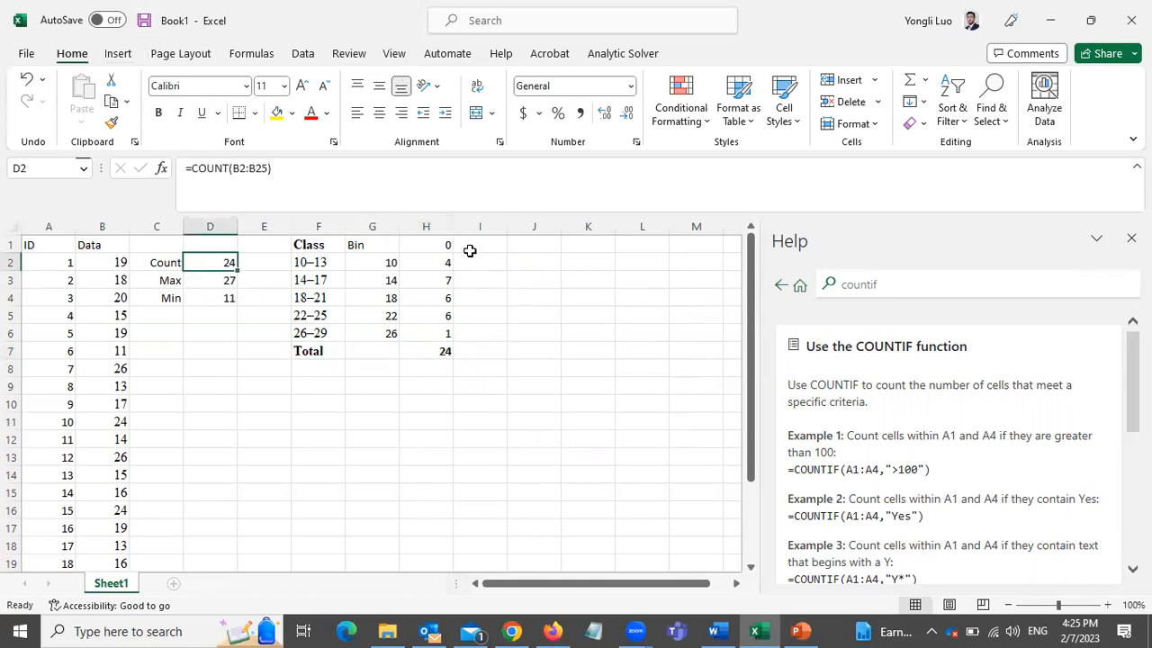
- Insert blank cells at E1:H1, shifting the existing cells down to make room for a heading row
drag(275, 245, 446, 244)
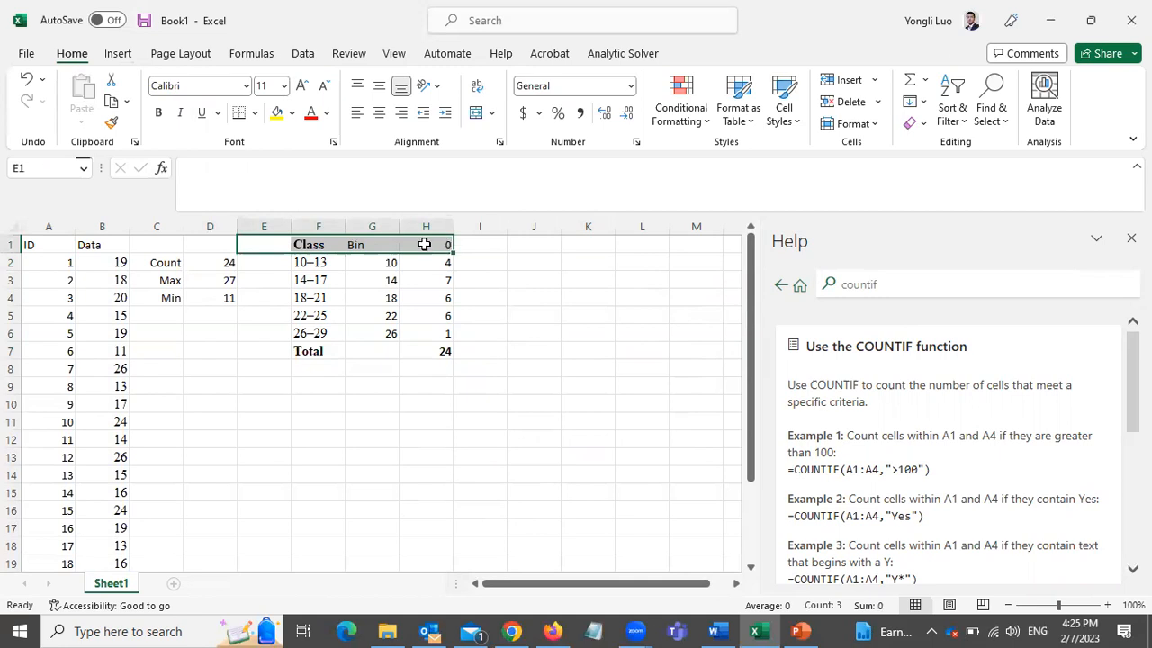
right_click(425, 244)
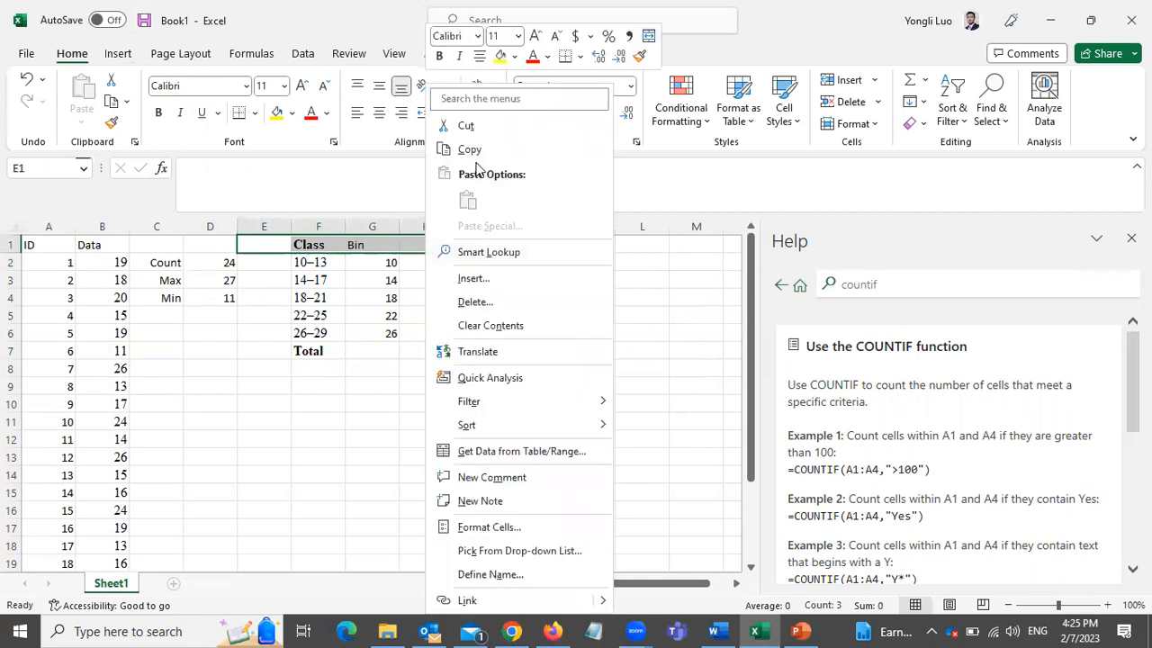
click(471, 280)
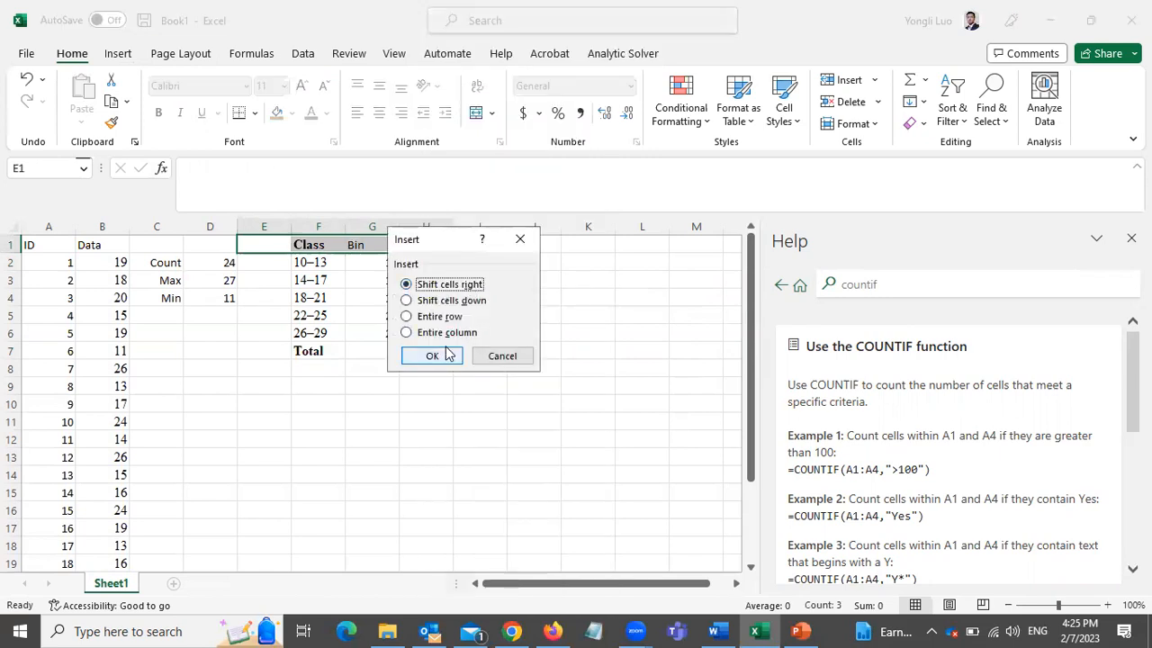
click(406, 301)
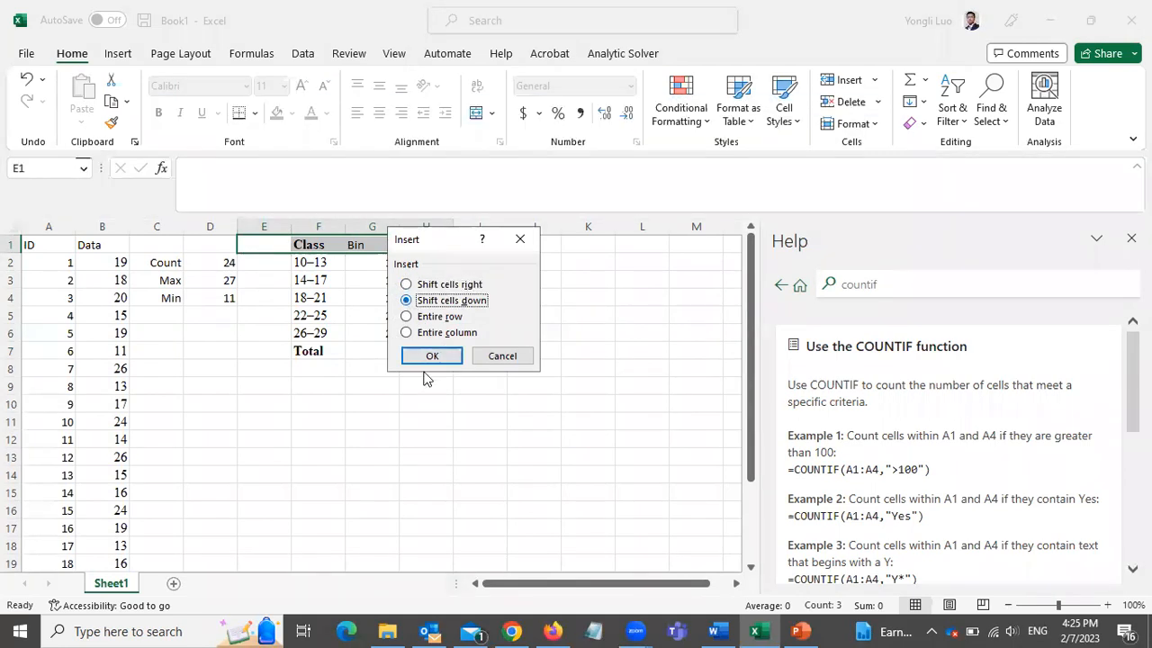
click(429, 356)
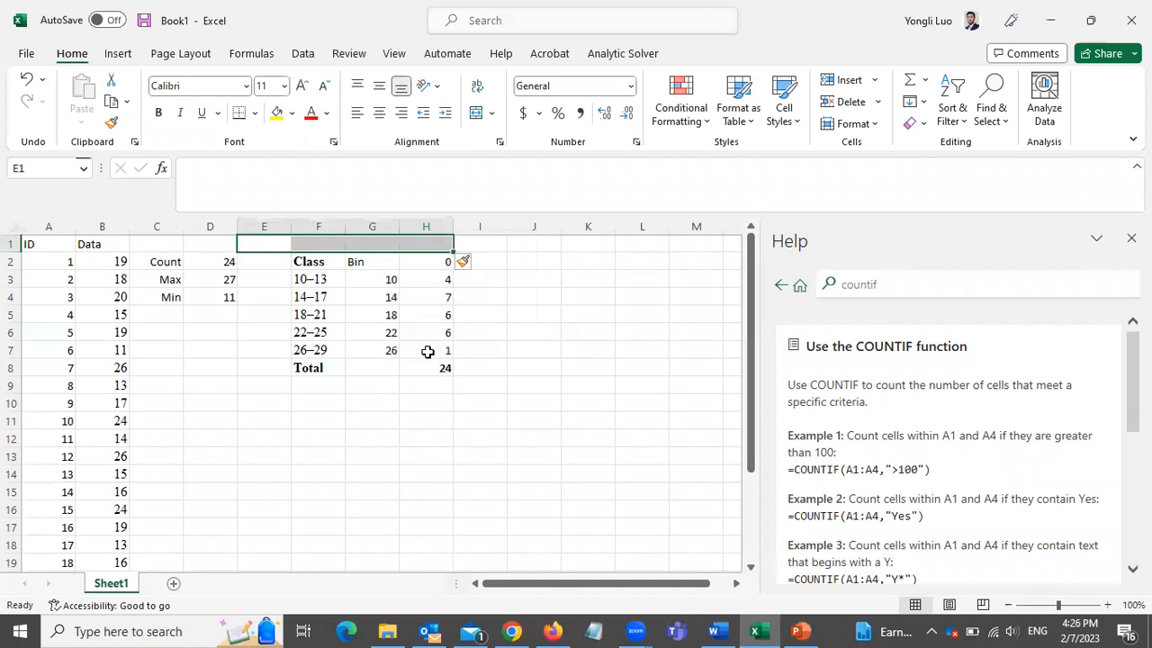
click(526, 319)
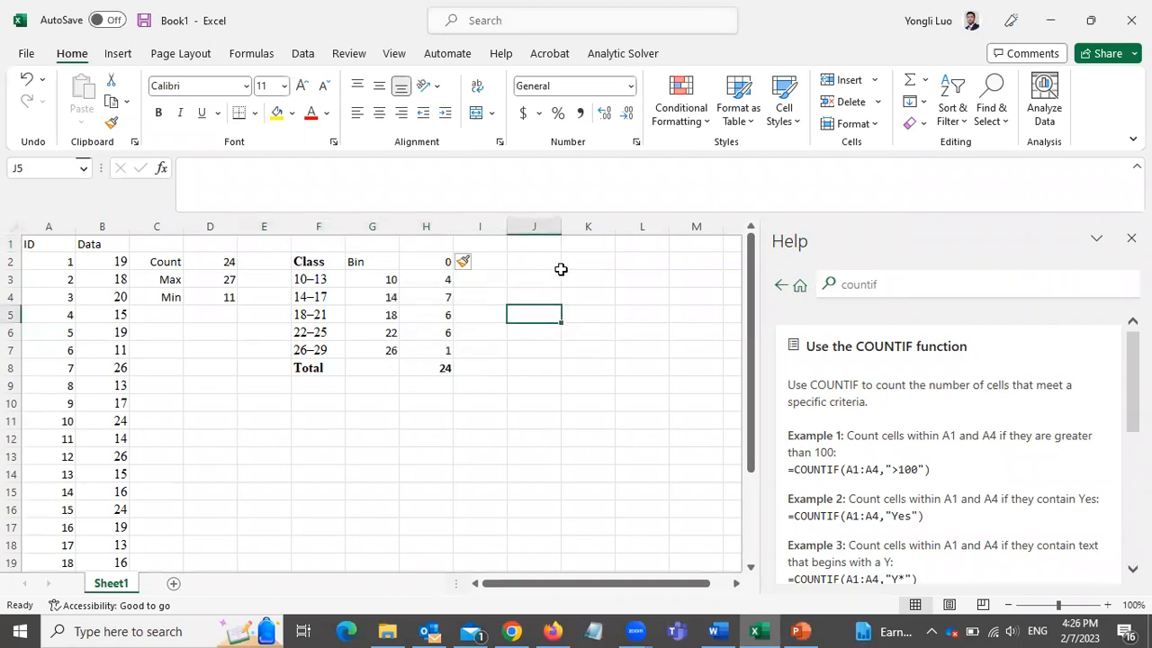
- Enter the heading Freq in H1 above the frequency column
click(433, 245)
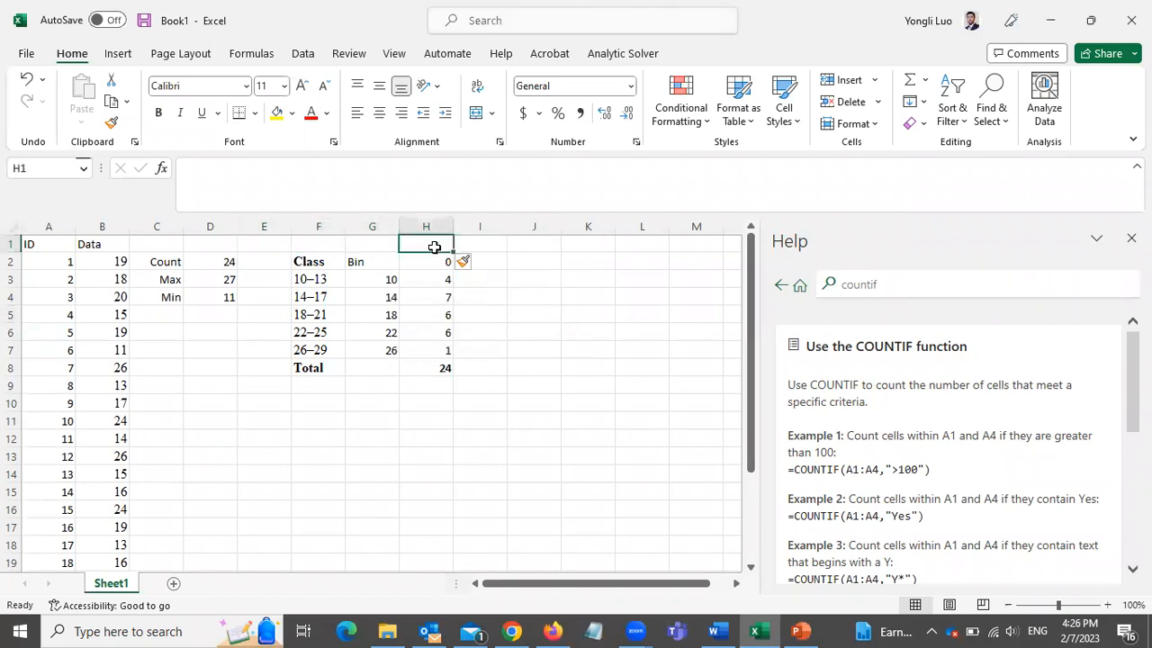
text(Freqe)
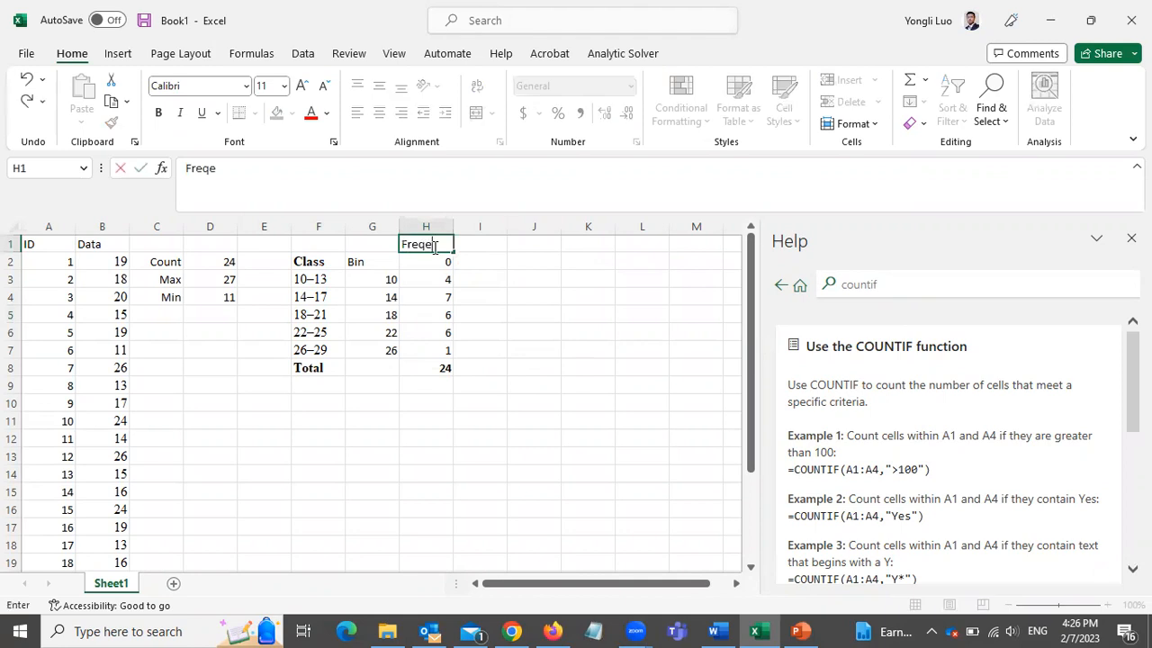
key(BackSpace)
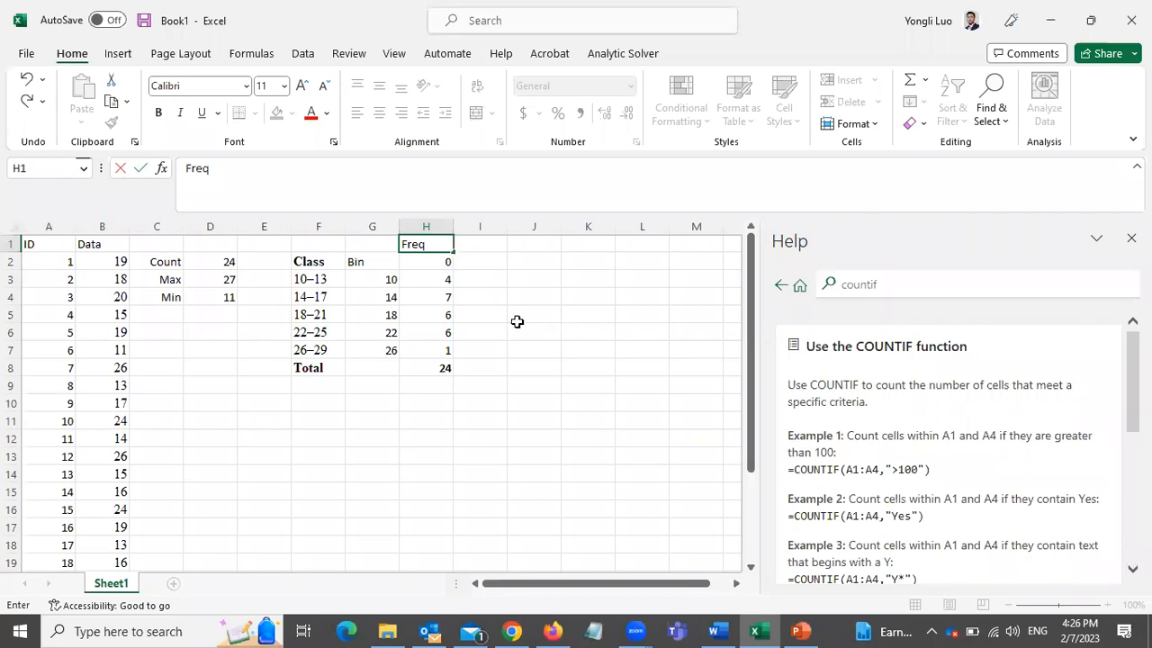
- Check the required table columns in the Word assignment, then return to Excel and enter the heading Rel Freq in I1
click(484, 242)
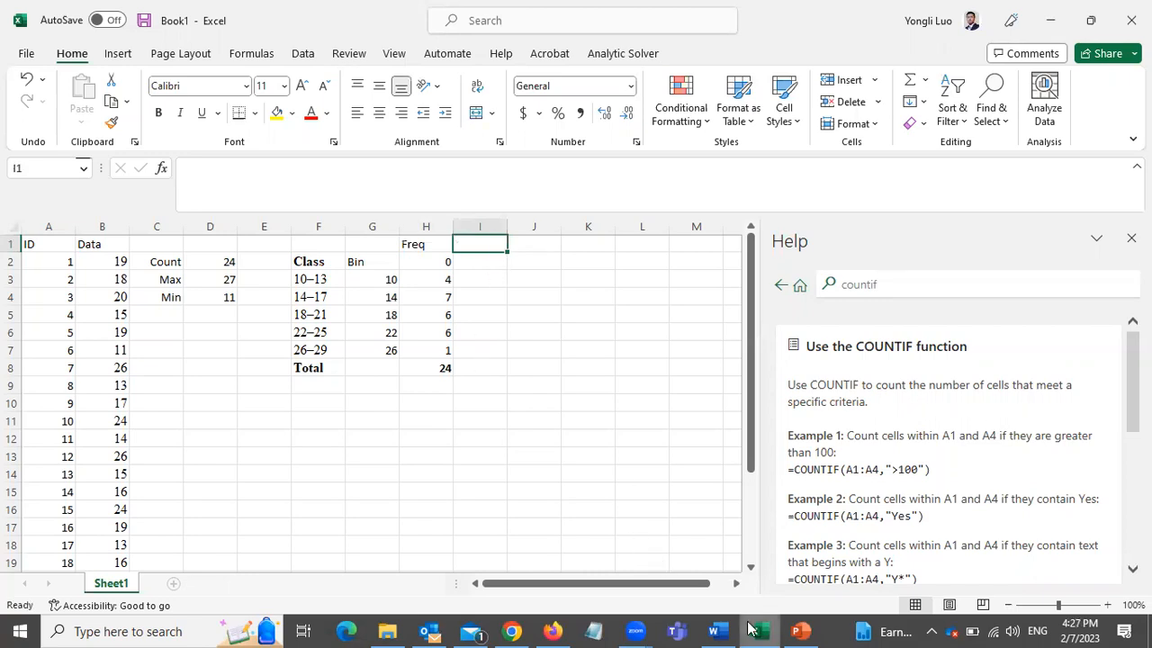
click(716, 630)
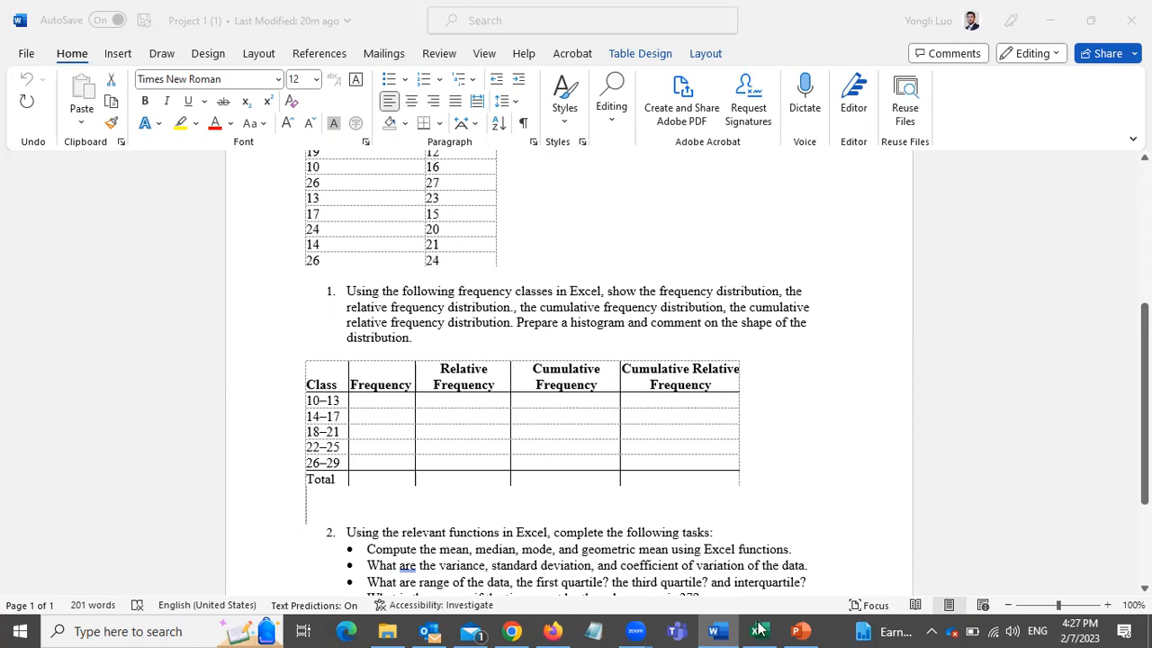
click(758, 631)
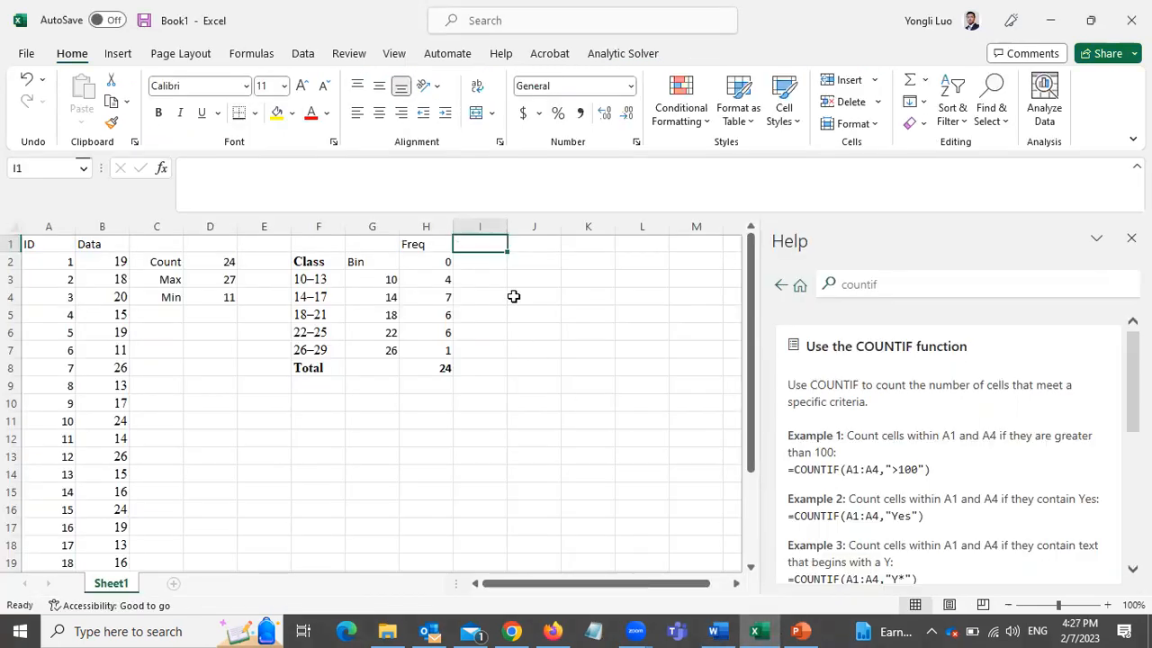
text(REl Freq)
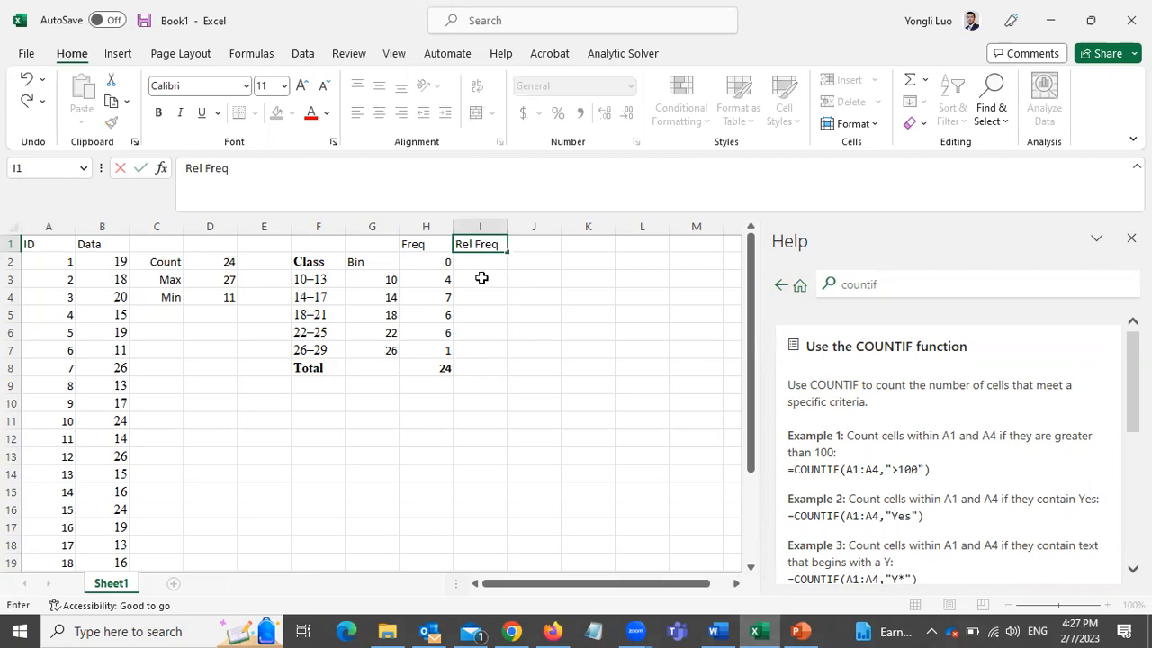
- Calculate the first class's relative frequency in I3 with =H3/$H$8, keeping the total cell absolute
click(482, 279)
text(=)
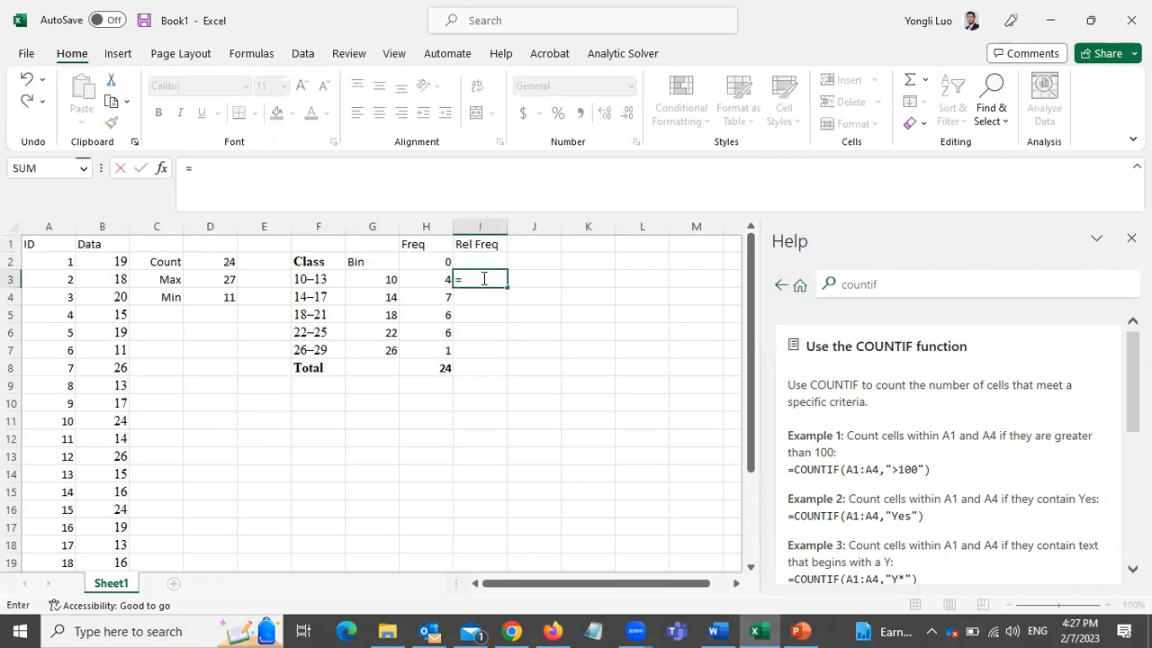
click(436, 279)
text(/)
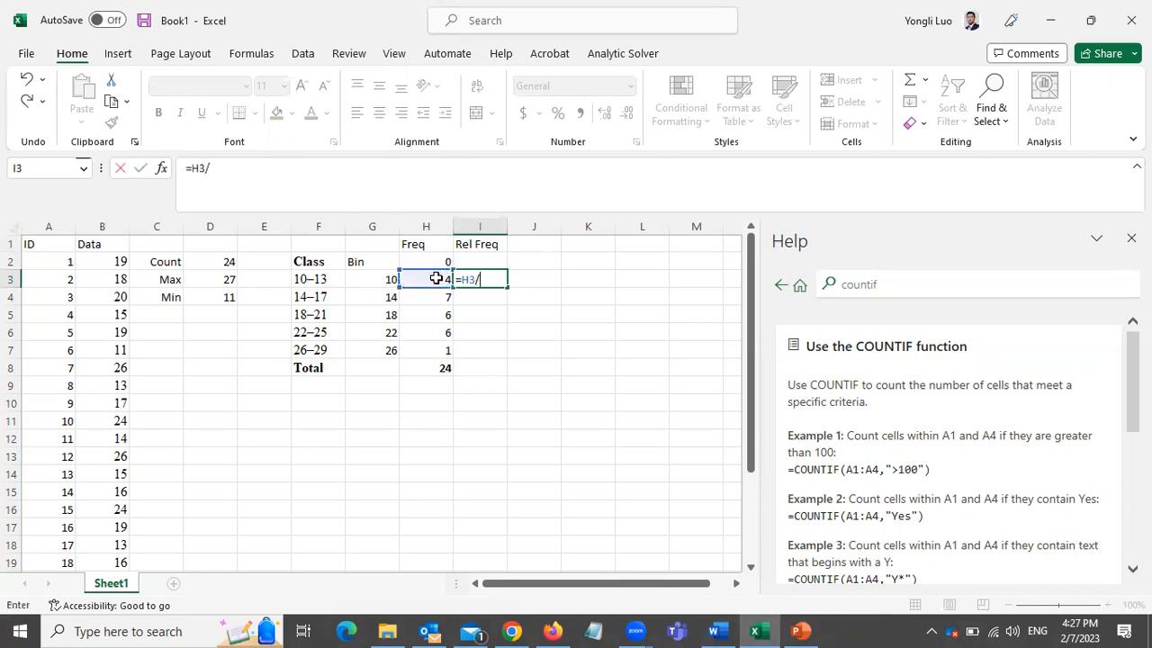
click(438, 368)
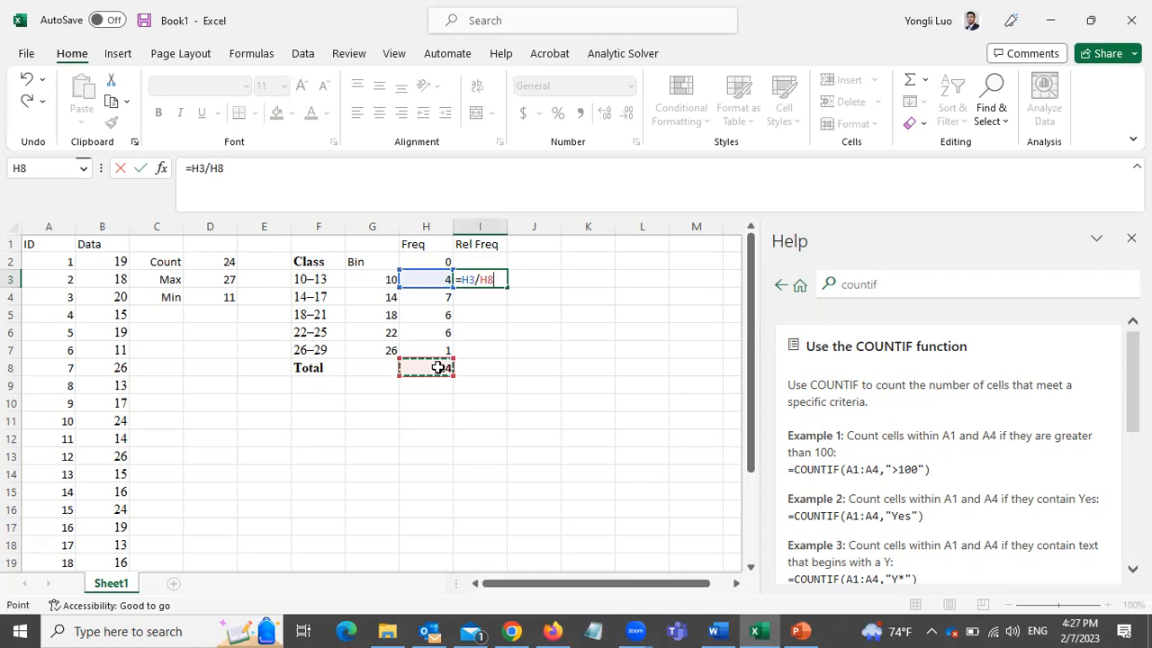
key(F4)
key(Return)
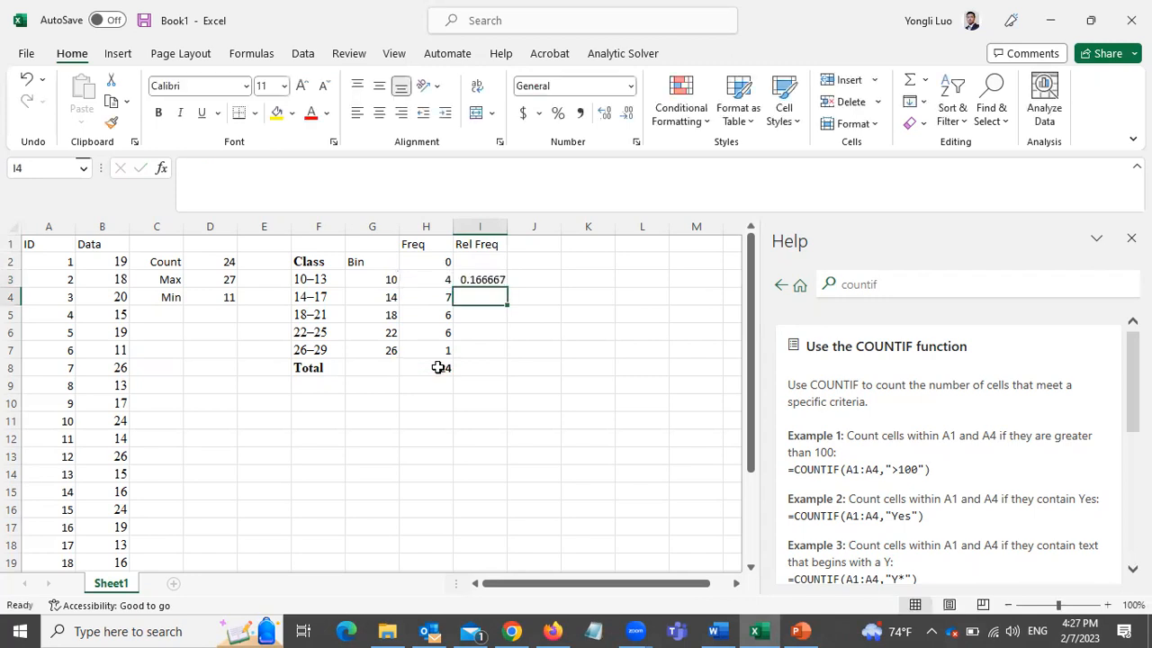
- Re-enter =H3/$H$8 in I3 with the total kept absolute, and fill the relative frequency formula down to I7
click(480, 279)
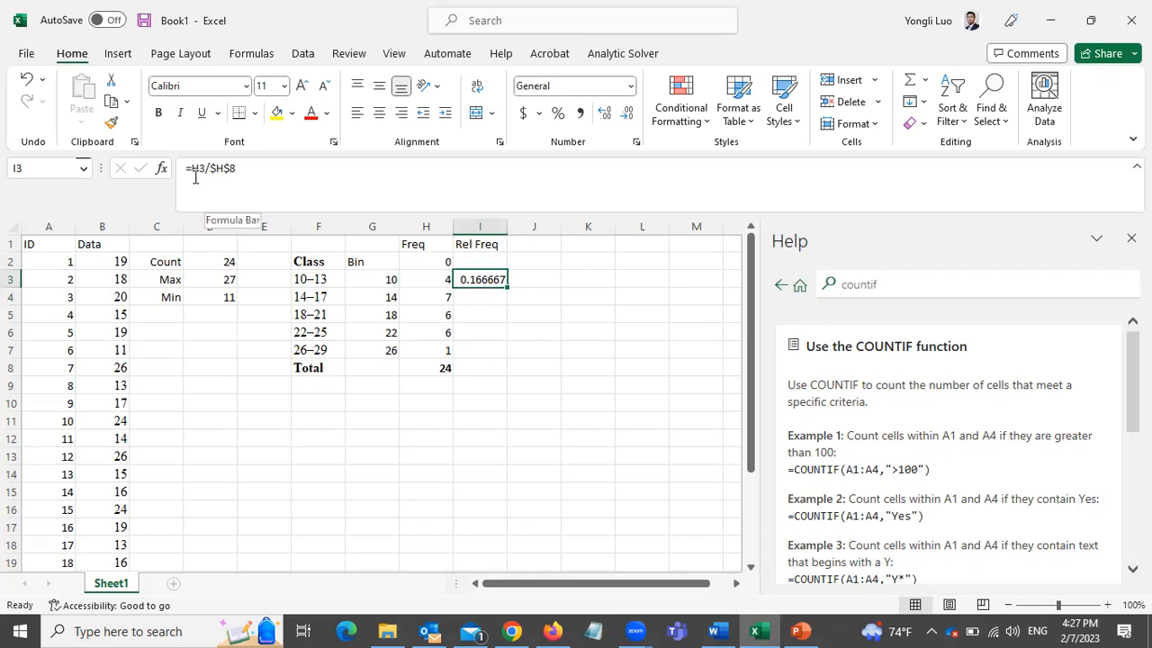
text(=)
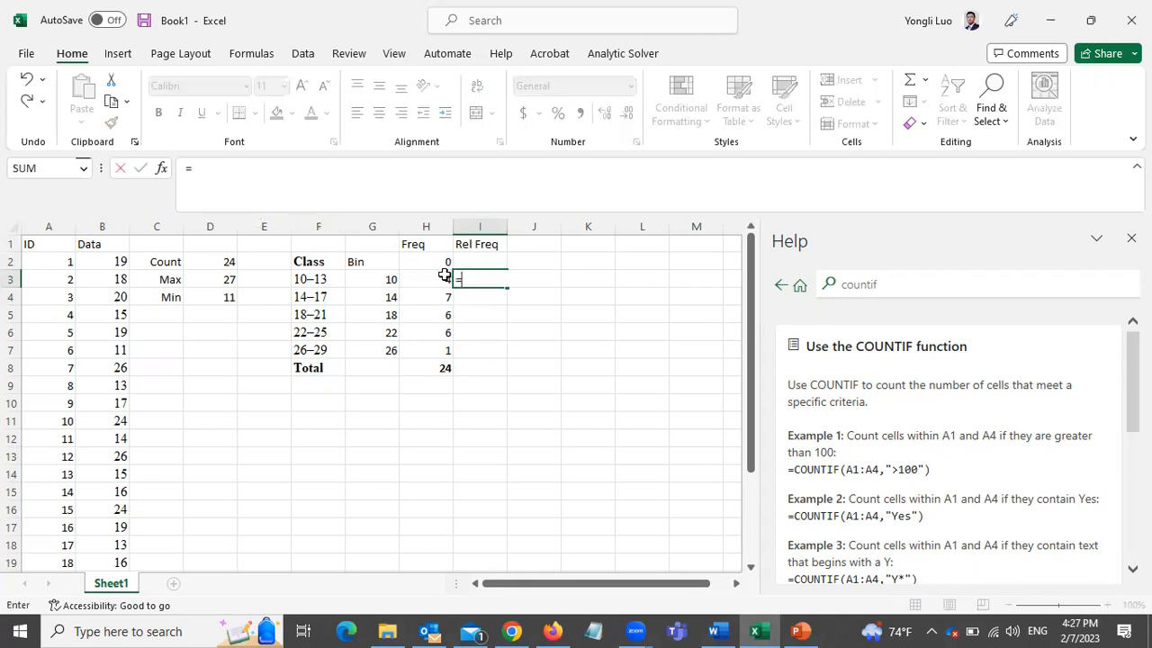
click(427, 280)
text(/)
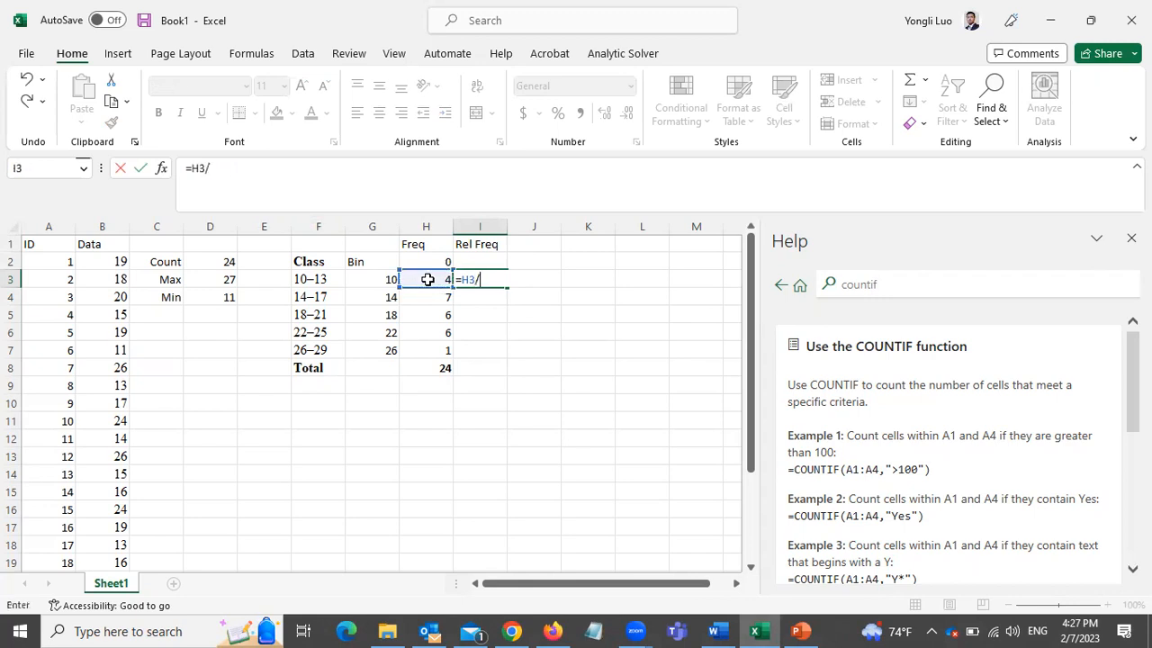
click(442, 369)
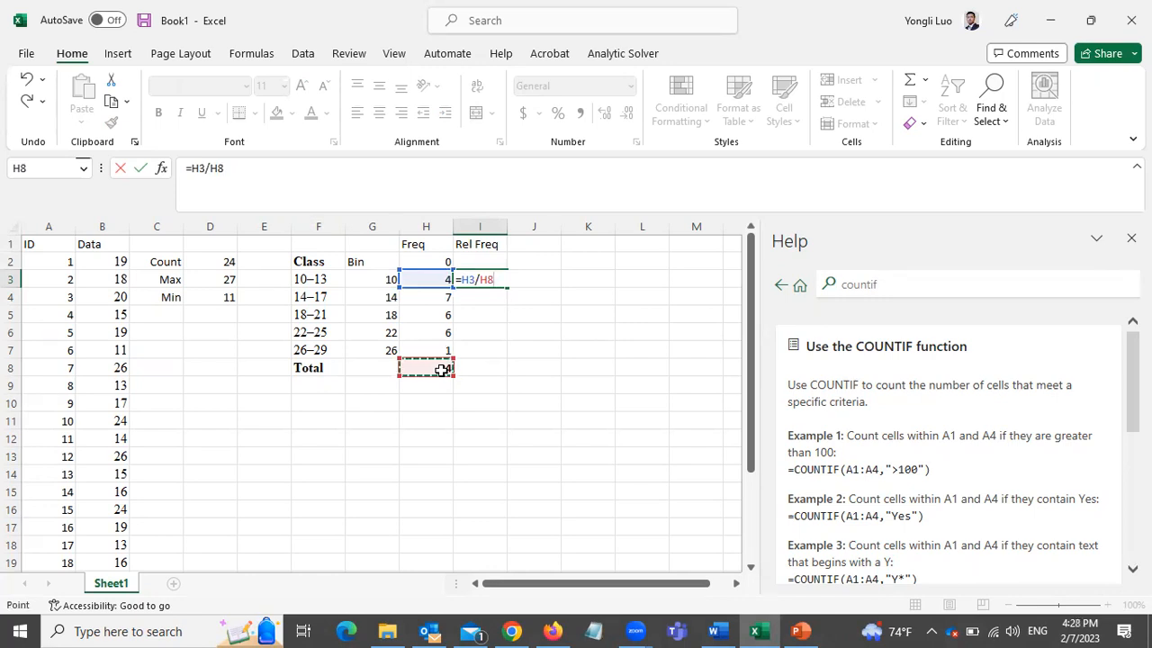
key(F4)
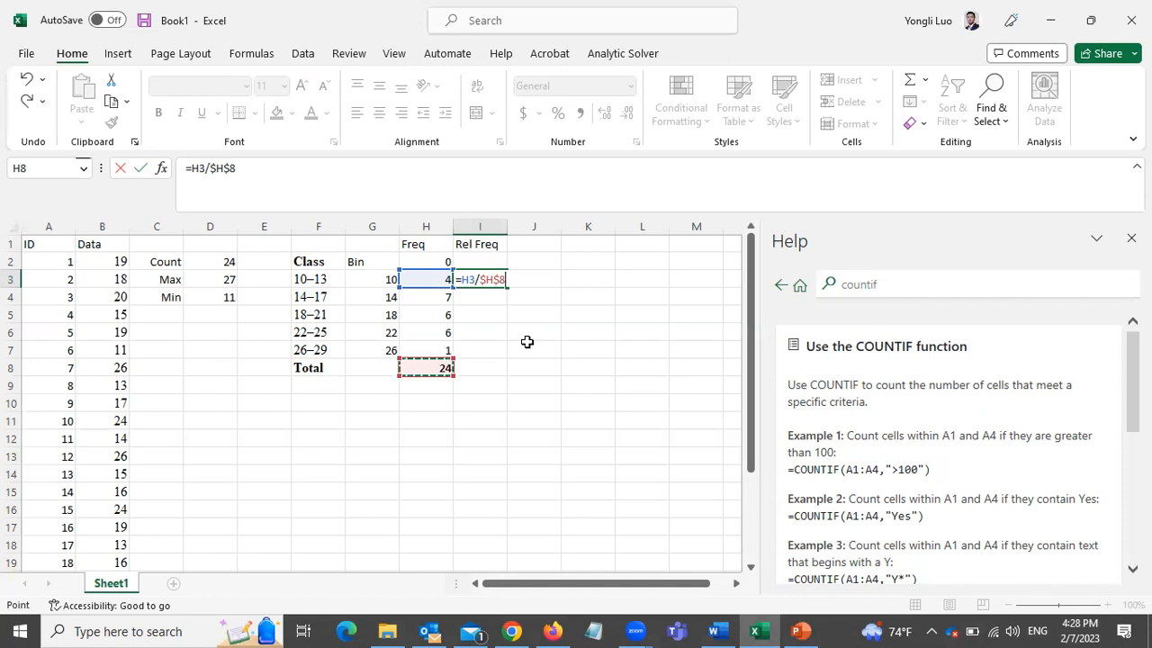
key(Return)
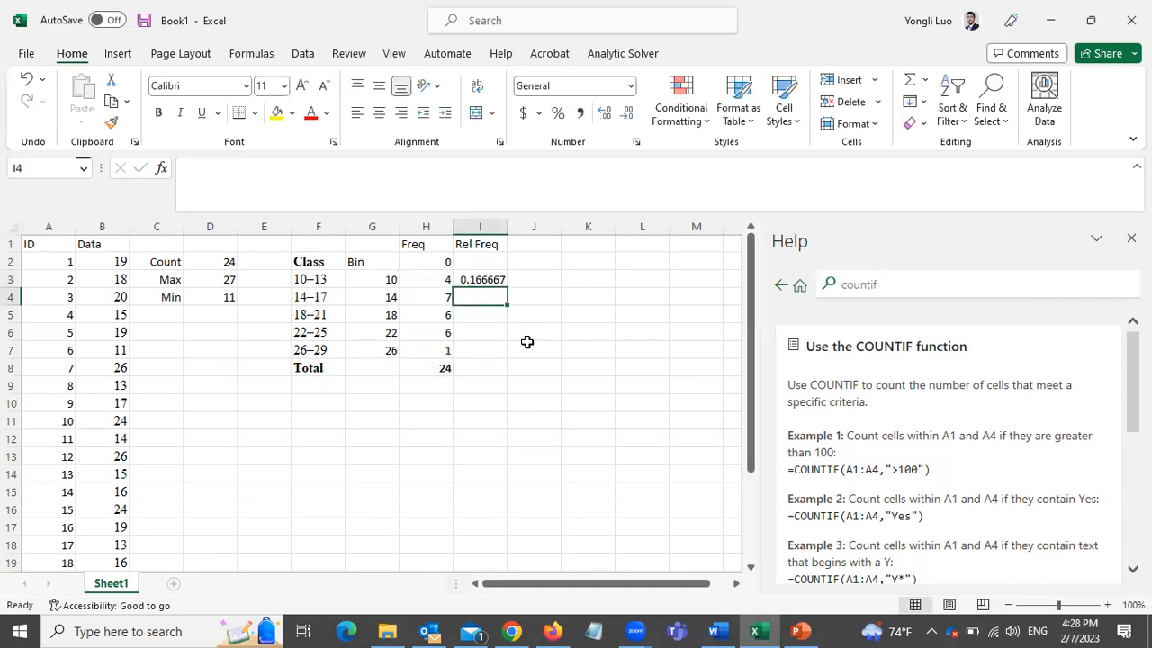
click(491, 279)
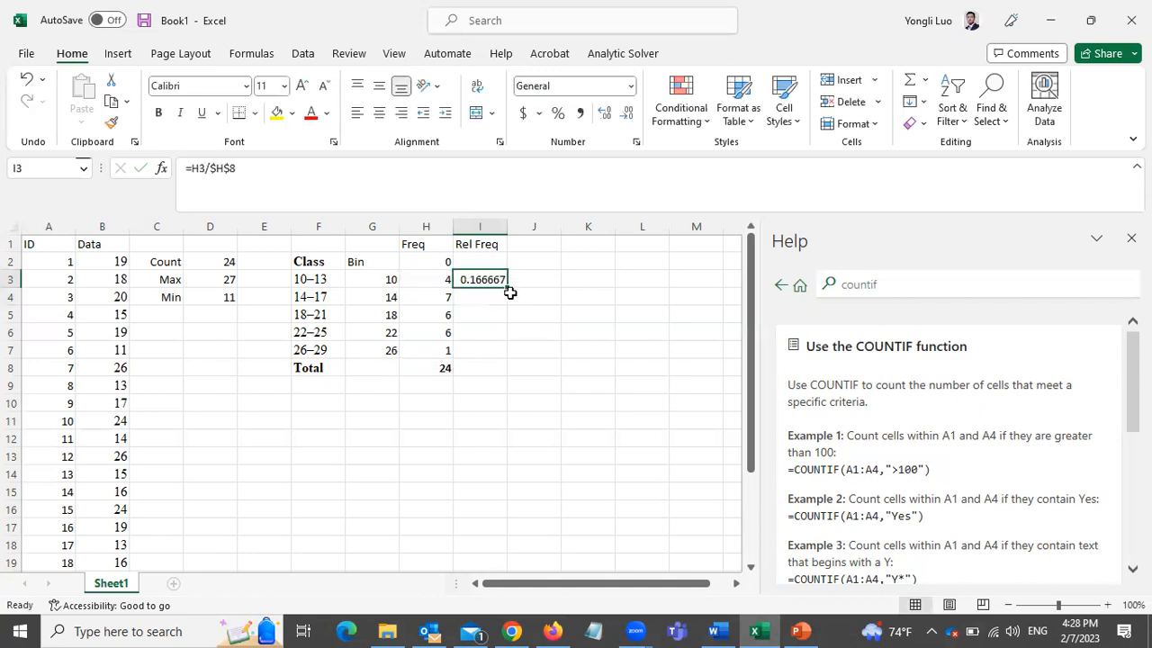
drag(508, 287, 502, 360)
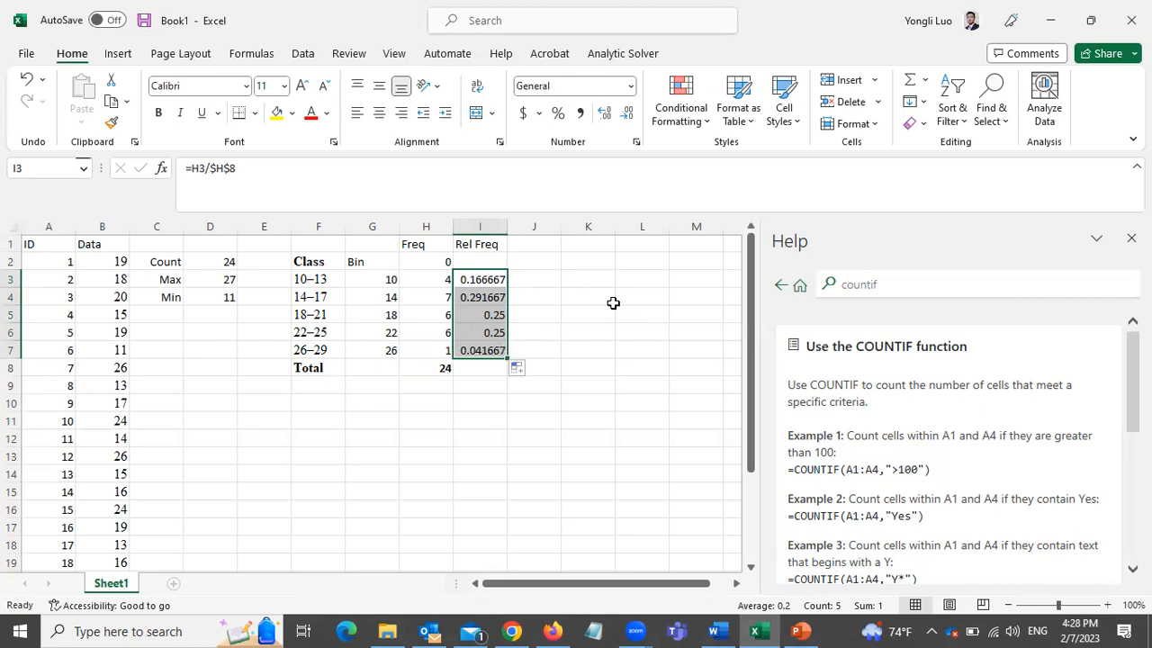
- Total the relative frequencies in I8 with =SUM(I3:I7)
click(484, 365)
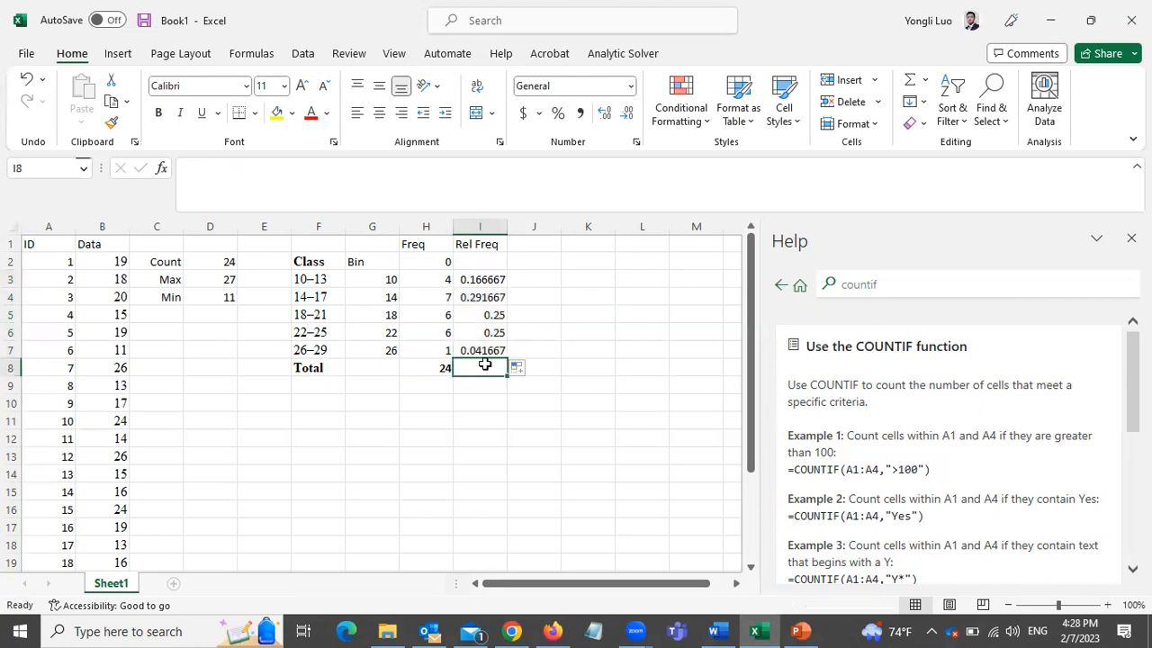
text(=s)
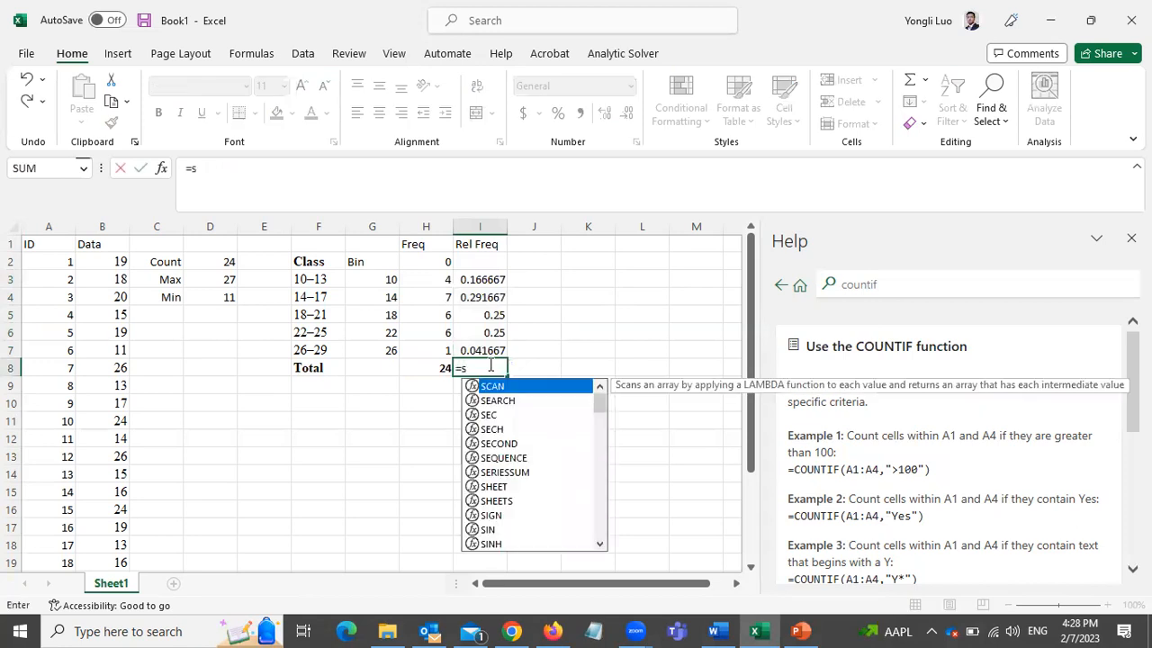
text(um()
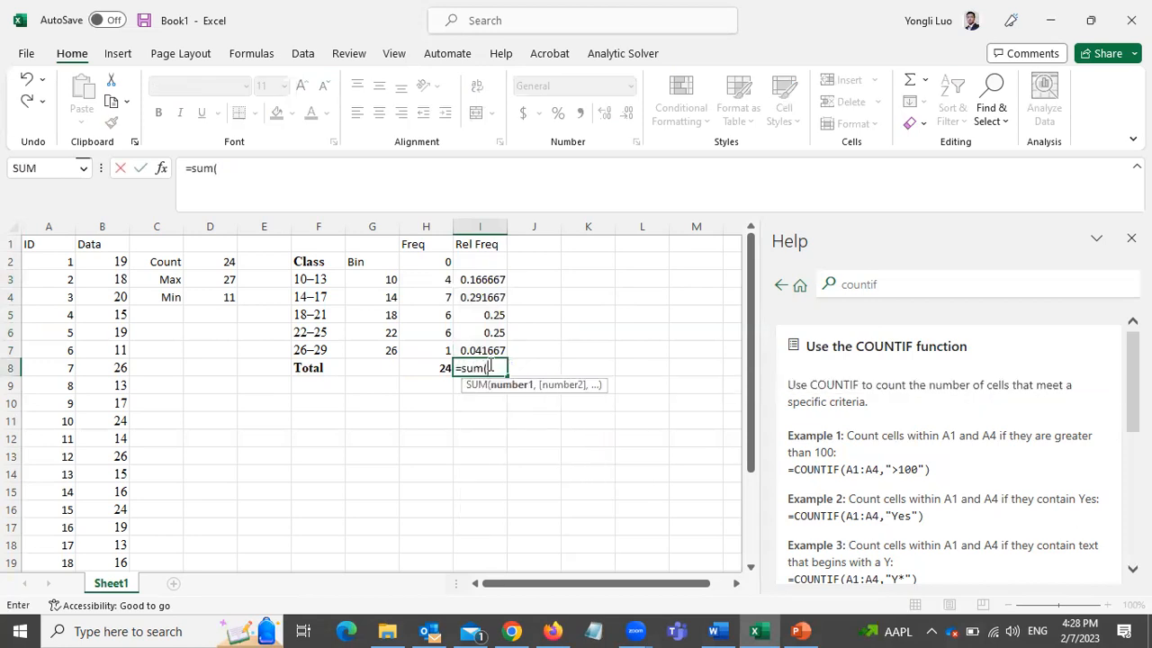
click(477, 279)
drag(473, 312, 474, 344)
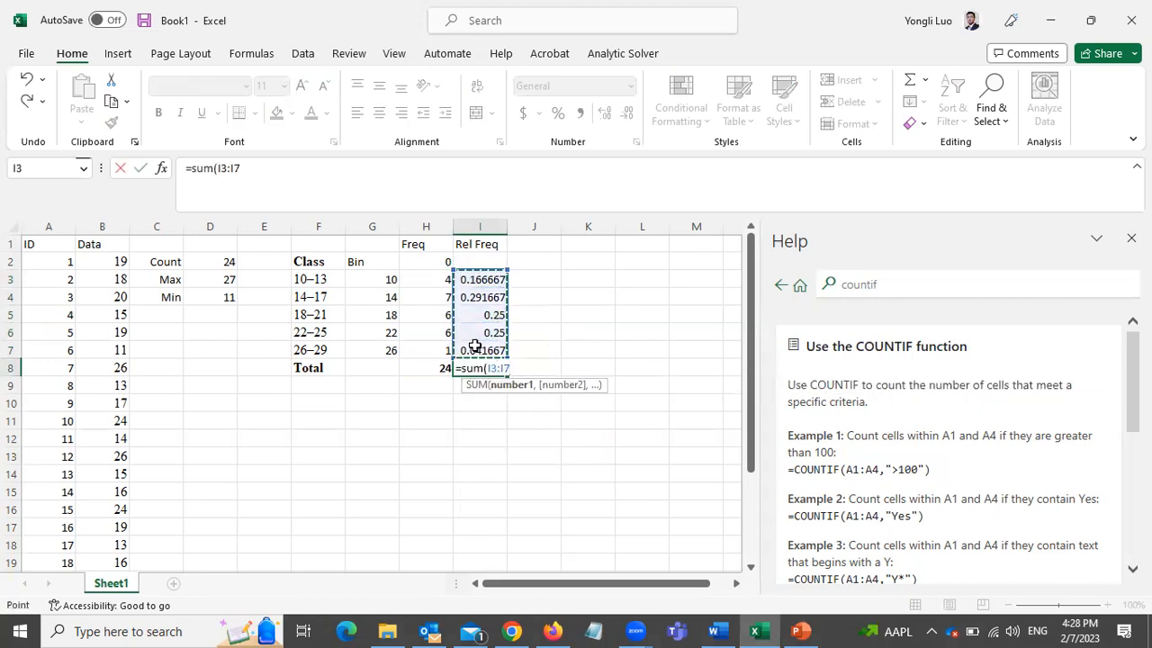
text())
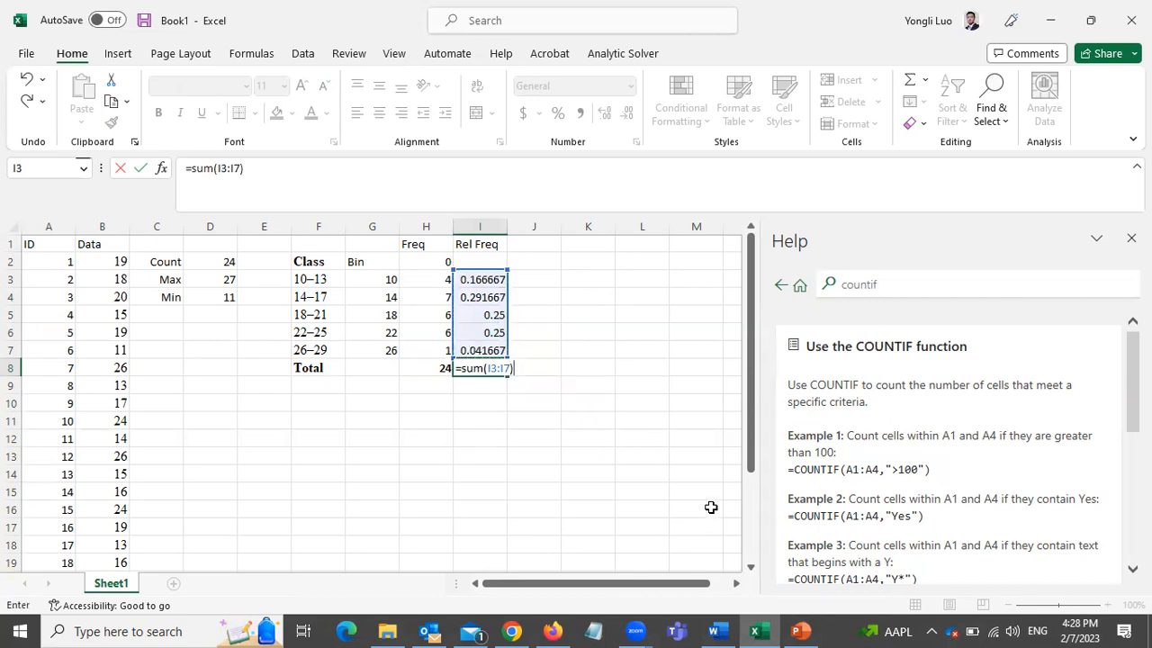
key(Return)
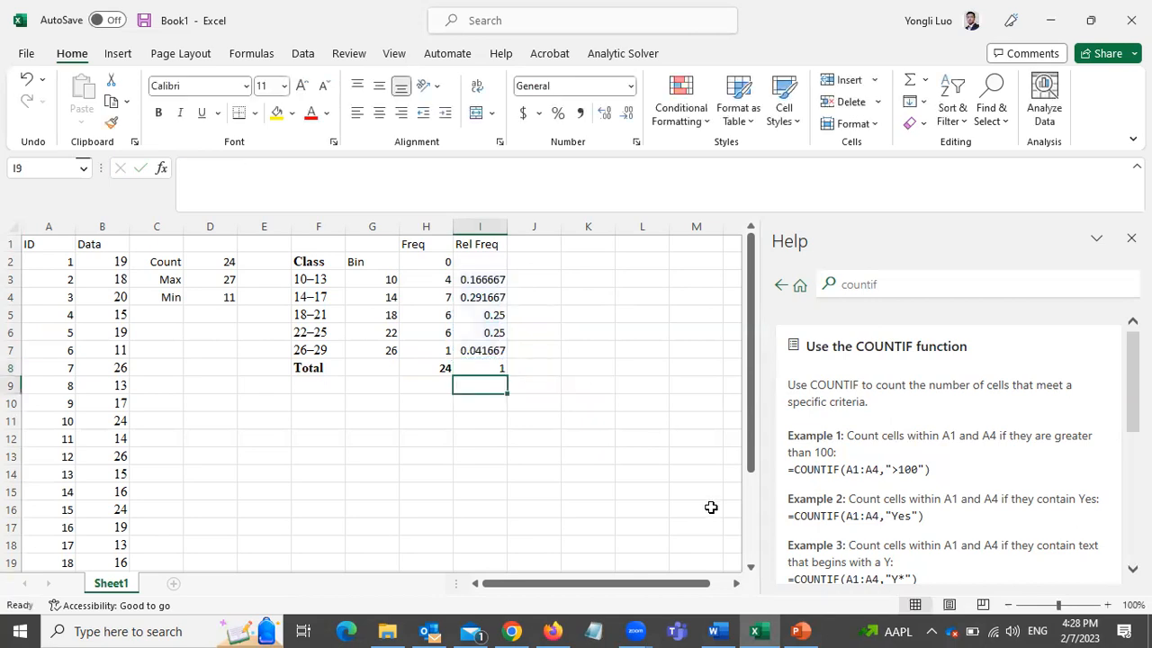
click(493, 367)
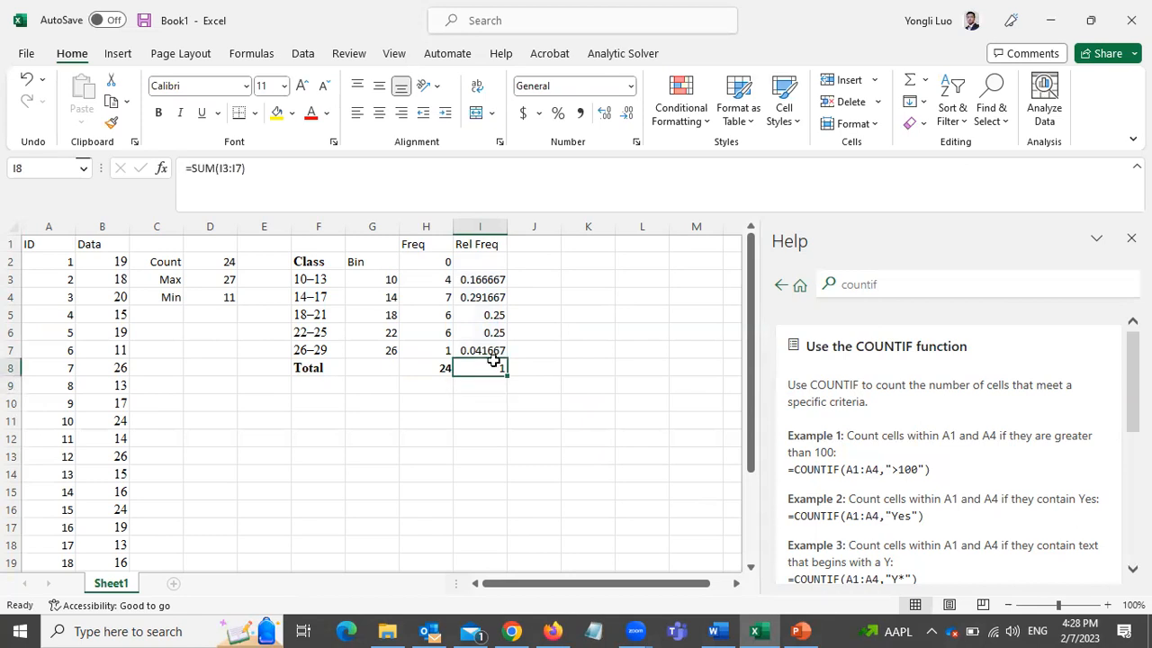
- Enter the heading Cum Rel Freq in J1 beside the relative frequency column
click(543, 249)
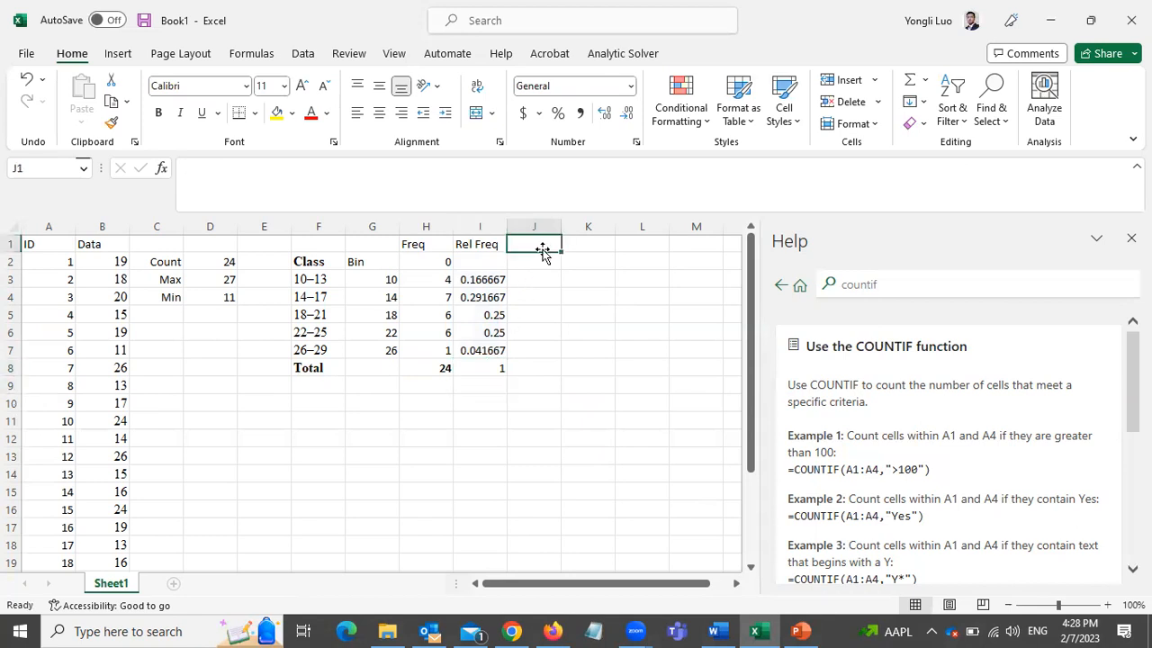
text(C)
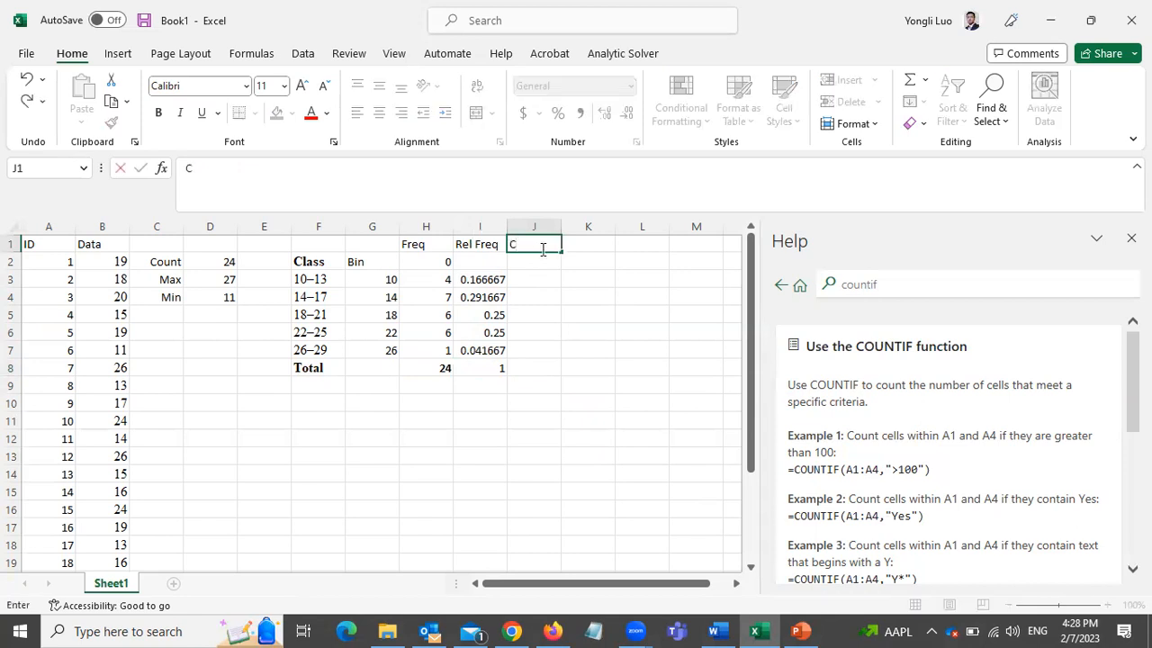
text(um Rel Freq)
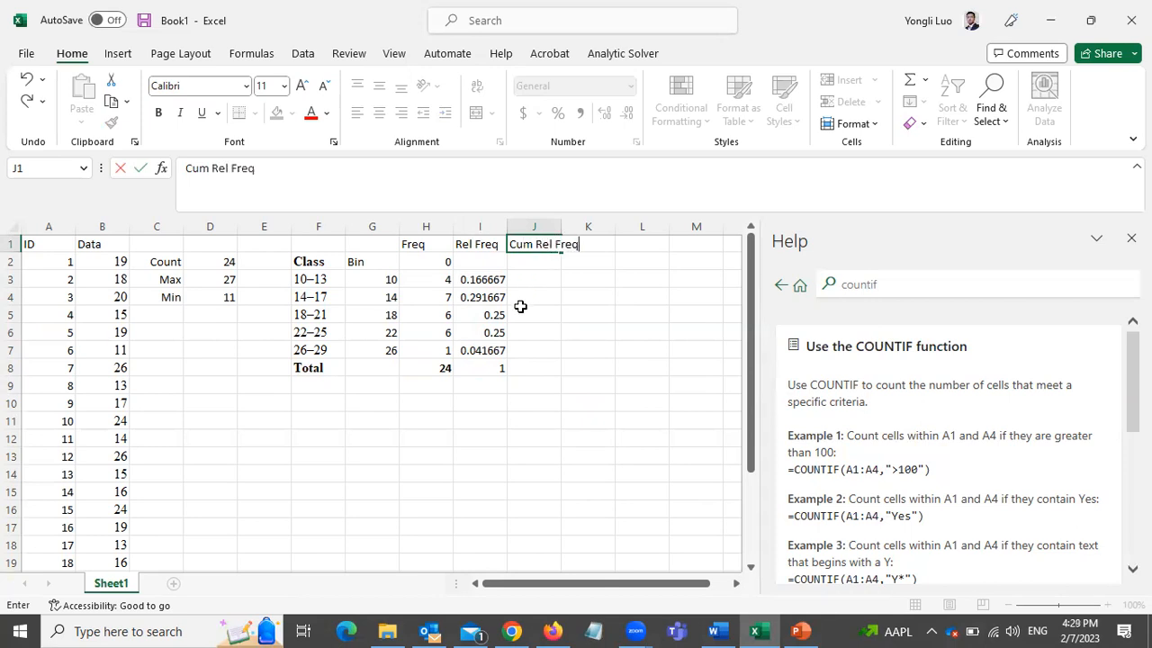
- Set the first class's cumulative relative frequency in J3 to =I3
click(537, 282)
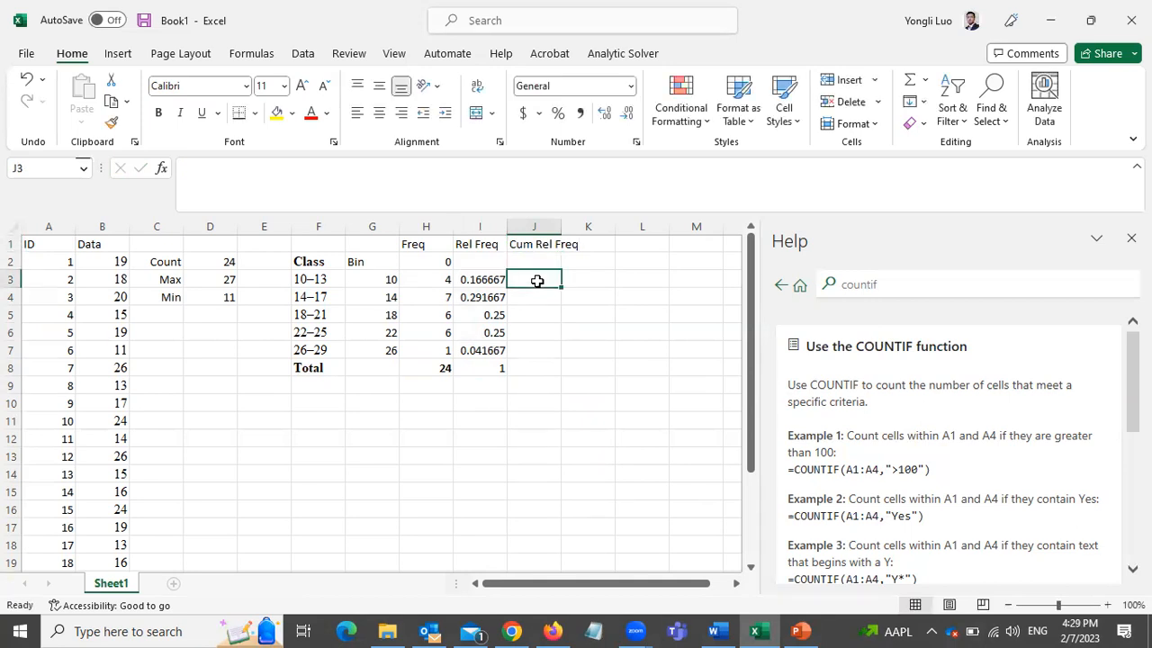
text(=)
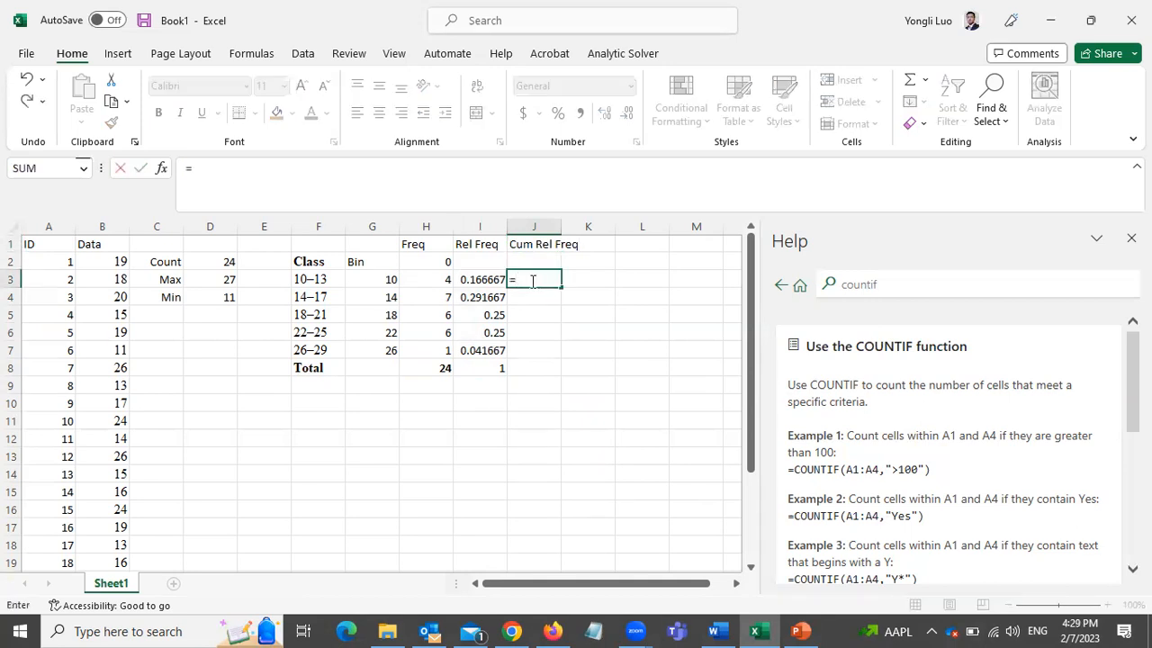
click(471, 282)
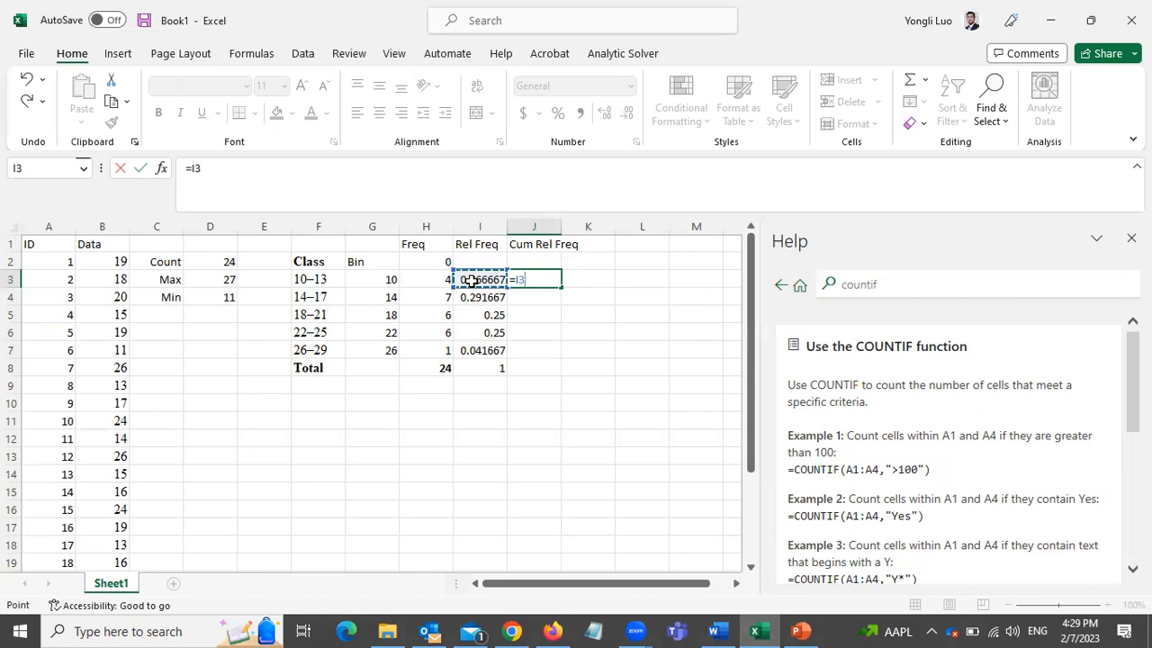
key(Return)
- Calculate the second class's cumulative relative frequency in J4 with =J3+I4 and fill the formula down to J7
text(=)
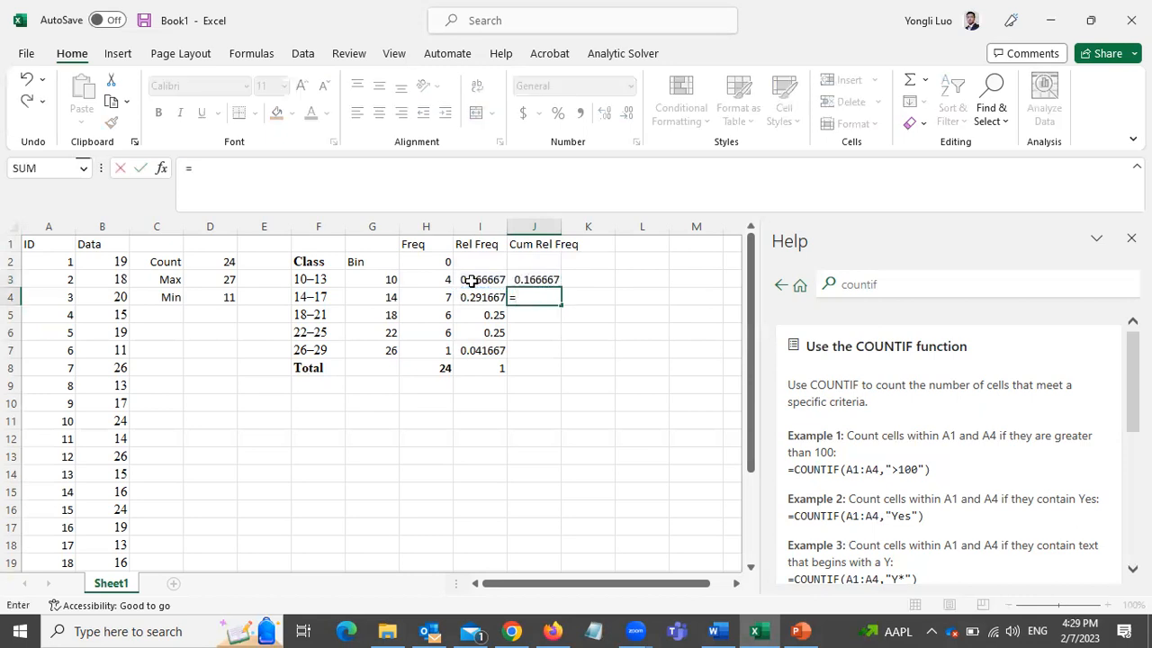
click(526, 282)
text(+)
click(490, 303)
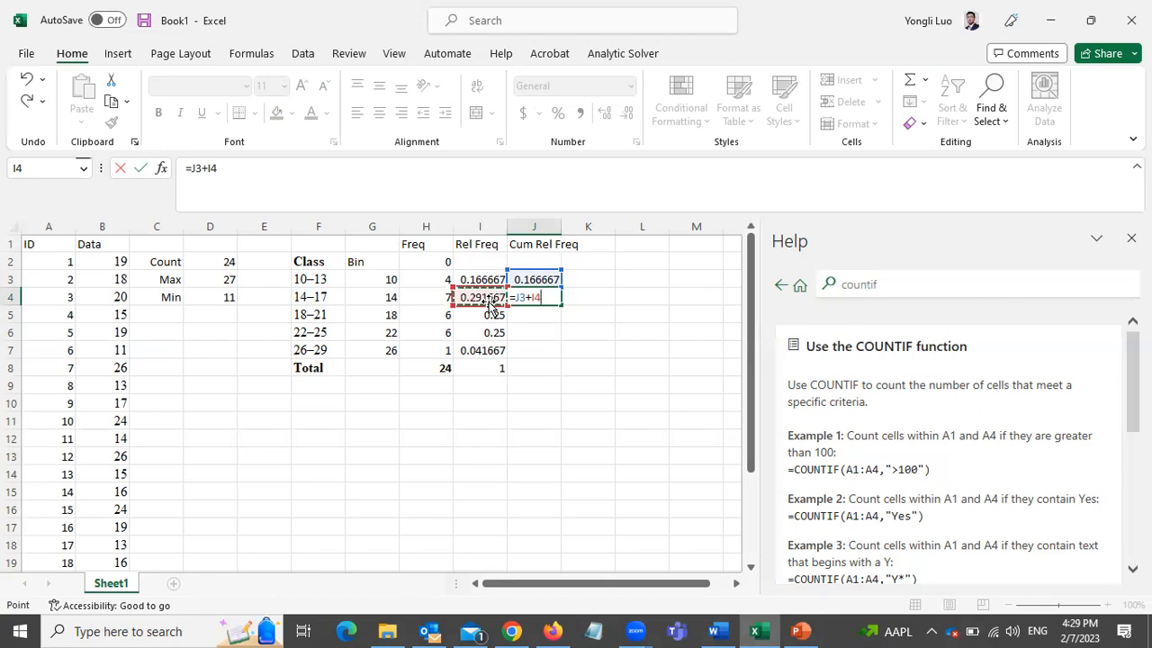
key(Return)
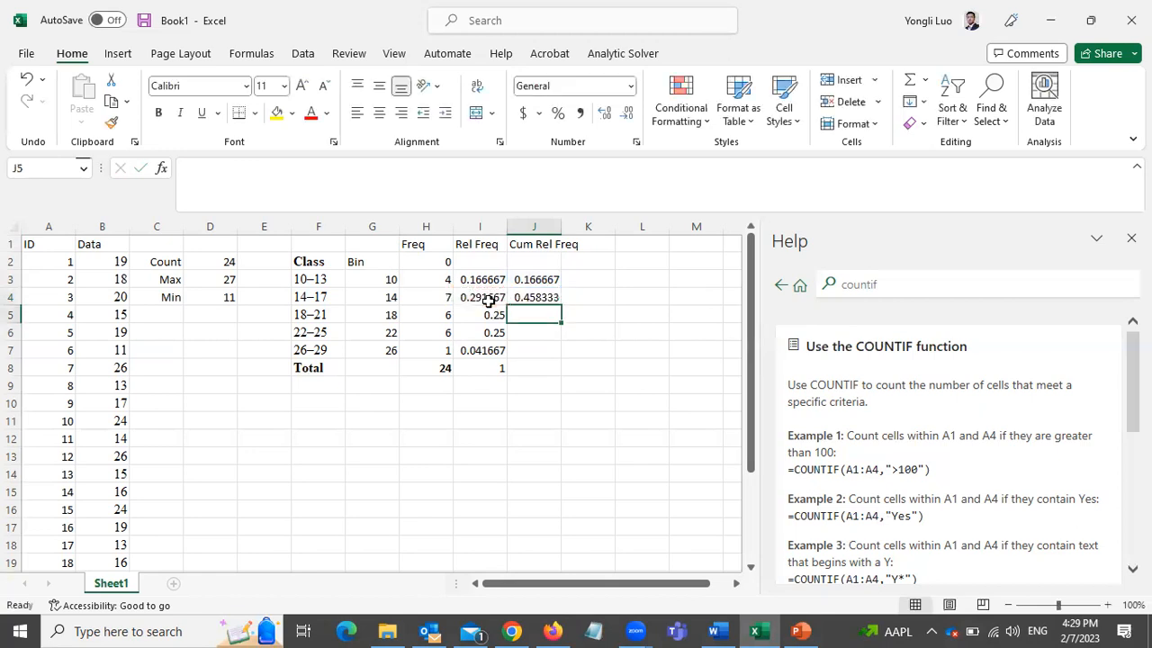
click(543, 297)
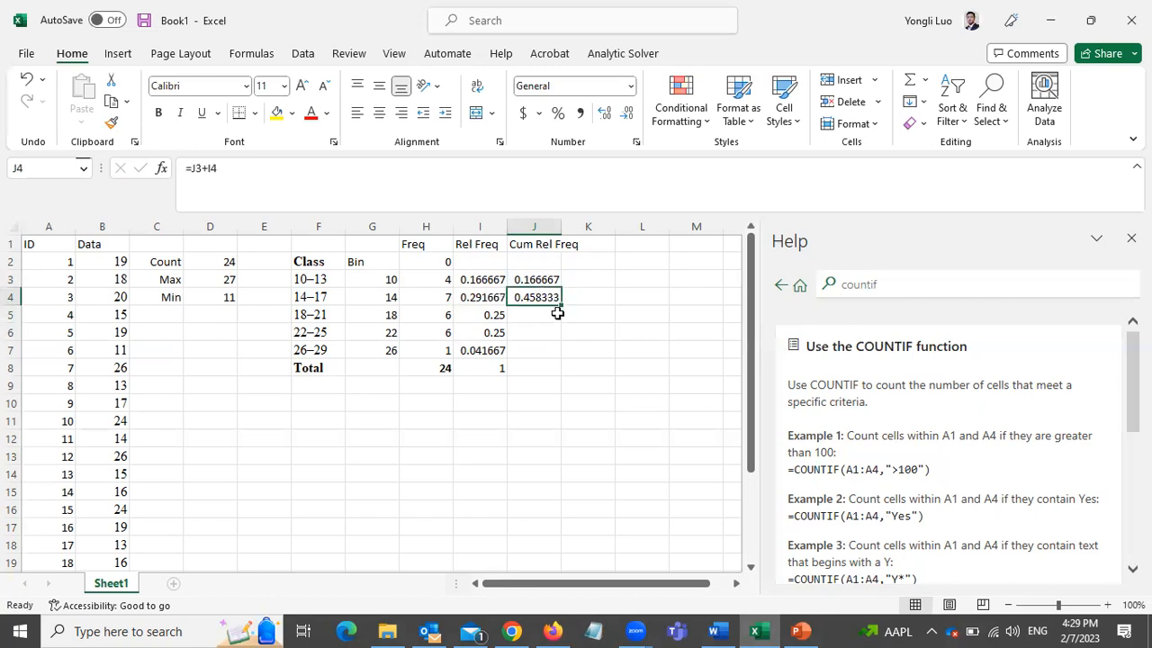
drag(560, 306, 556, 363)
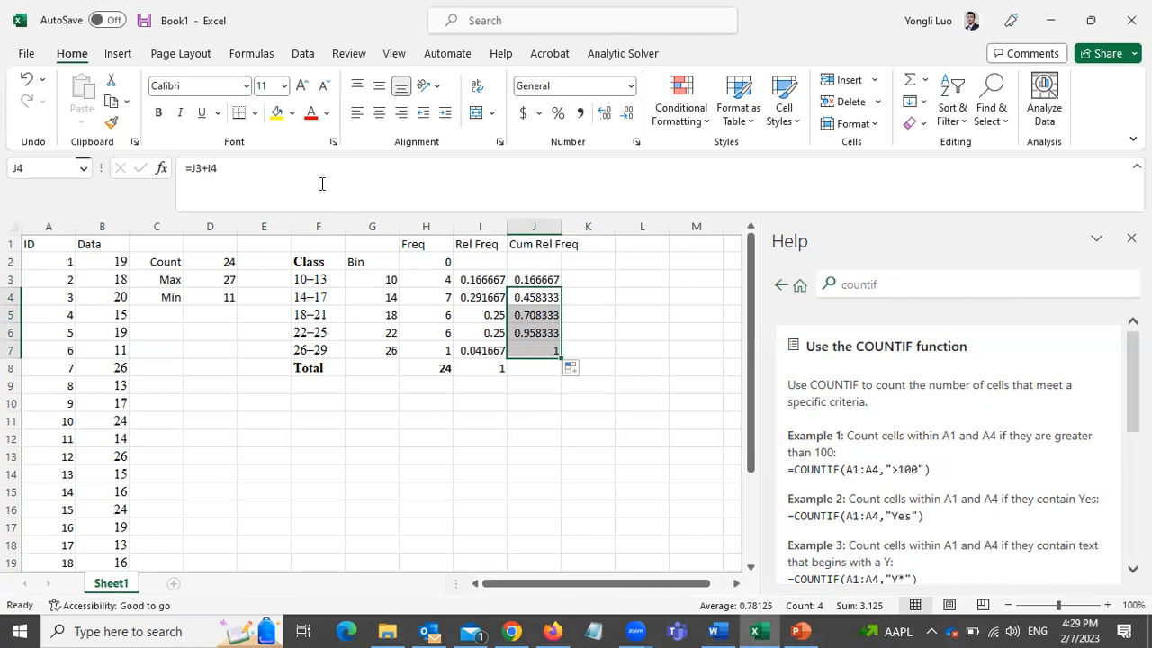
- Set the worksheet to a custom magnification of 135%
click(393, 56)
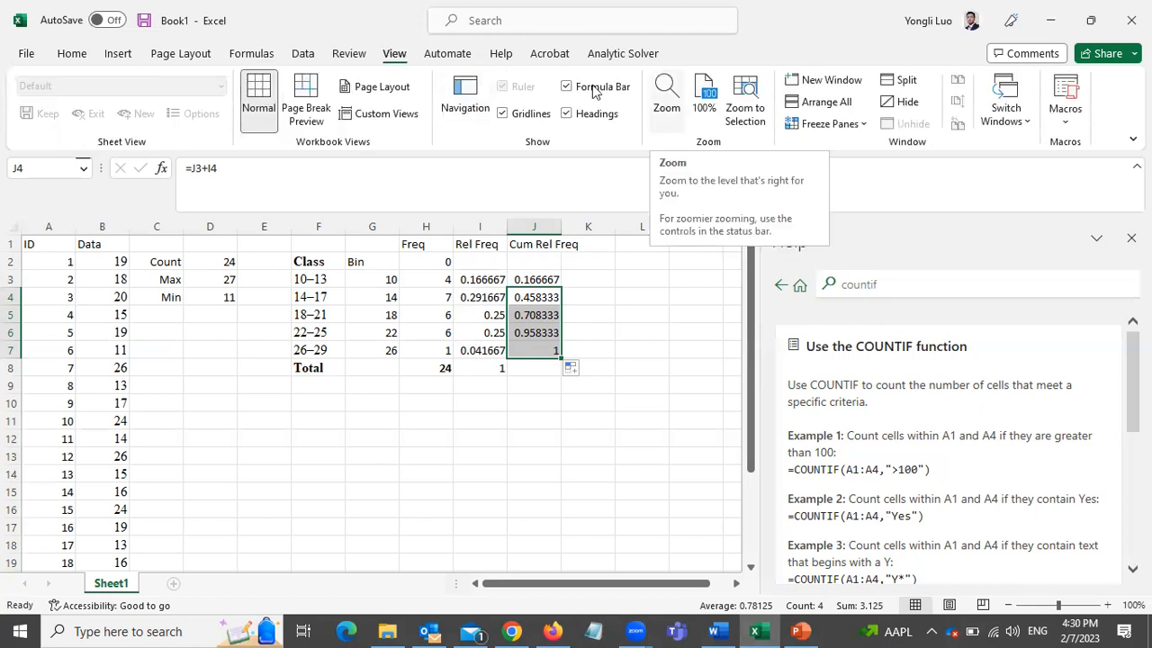
click(666, 95)
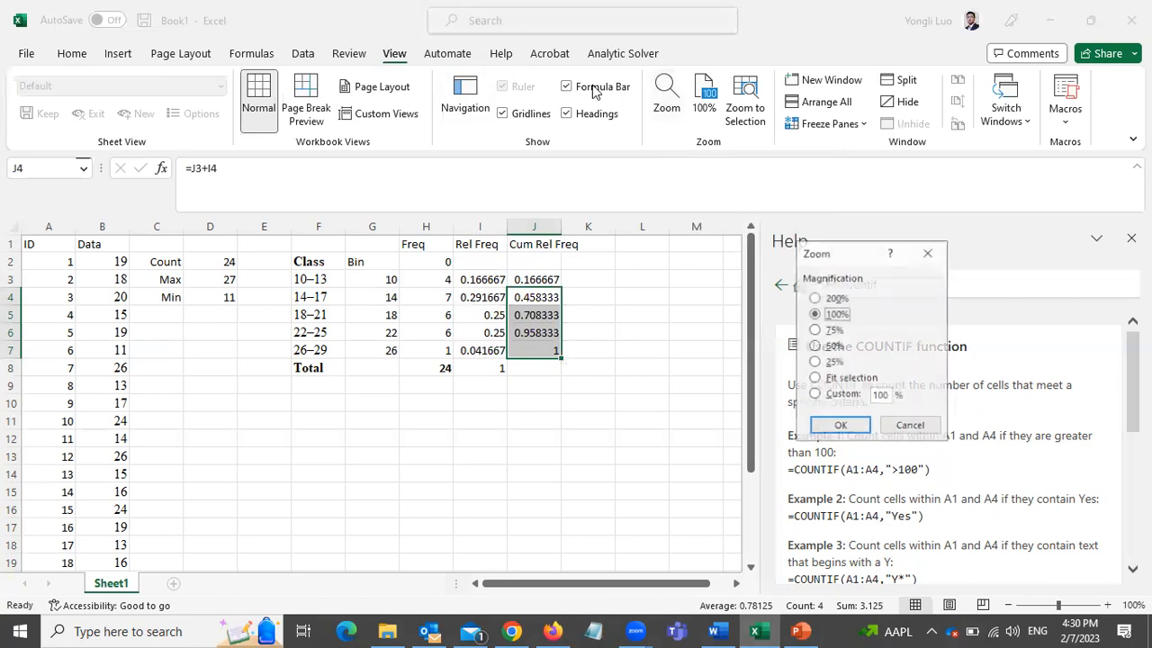
click(815, 396)
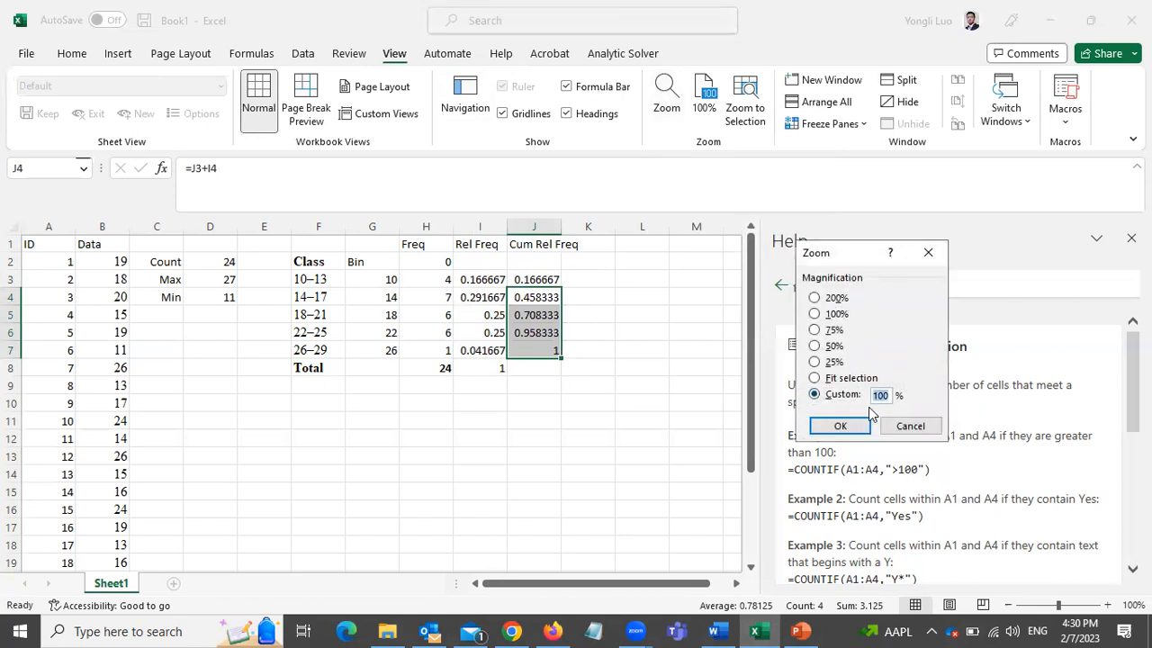
text(135)
click(839, 426)
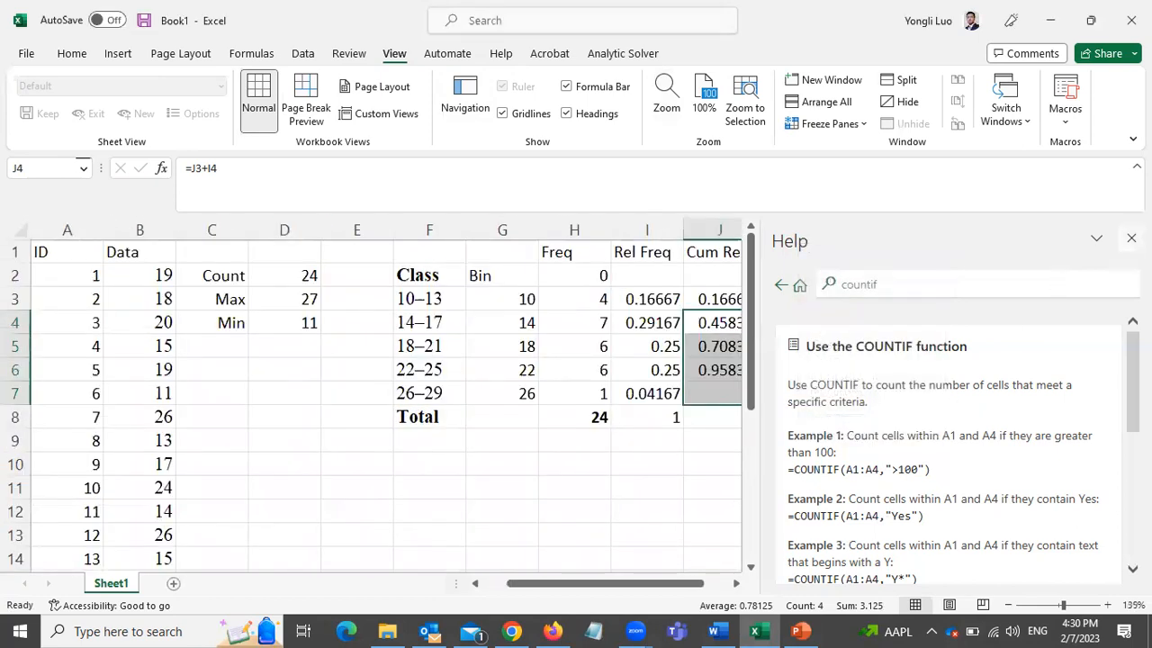
- Close the COUNTIF help pane and auto-fit column J to its Cum Rel Freq contents
click(1131, 237)
click(875, 374)
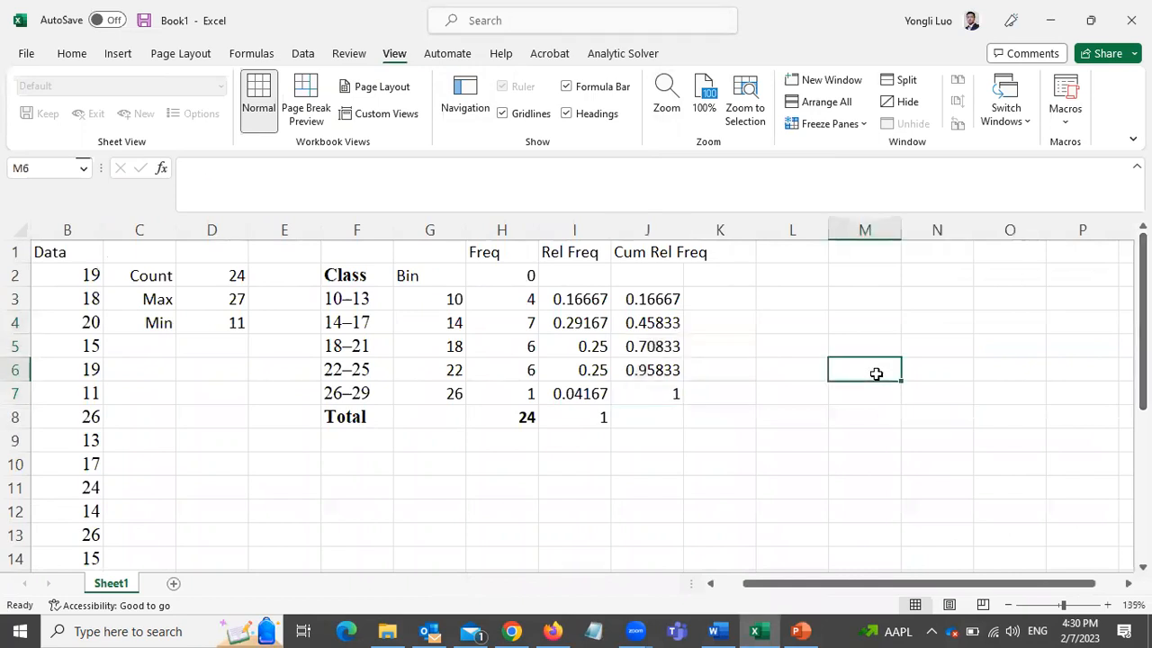
double_click(685, 232)
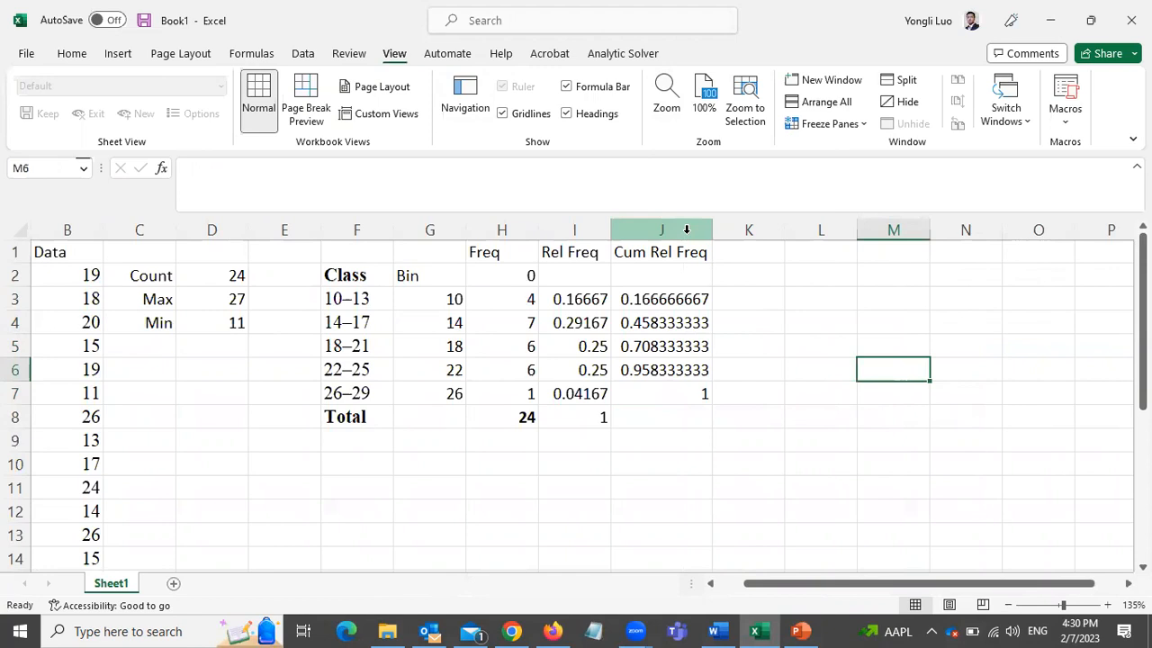
- Review the relative and cumulative relative frequency formulas in J3, I3 and J4
click(674, 298)
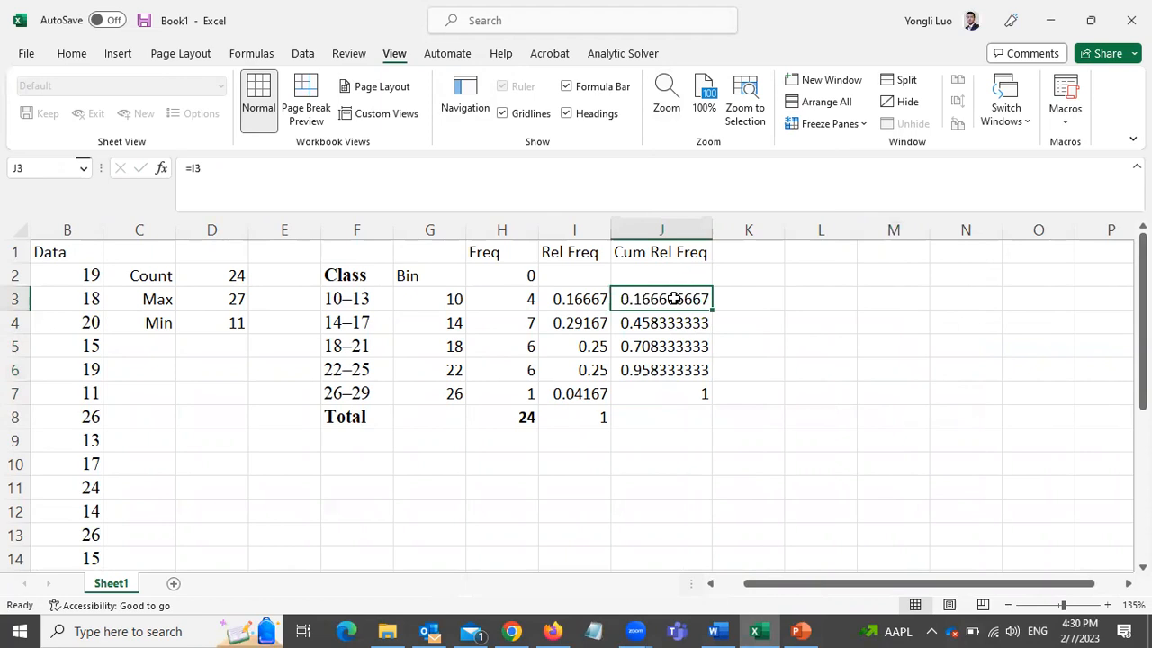
click(579, 303)
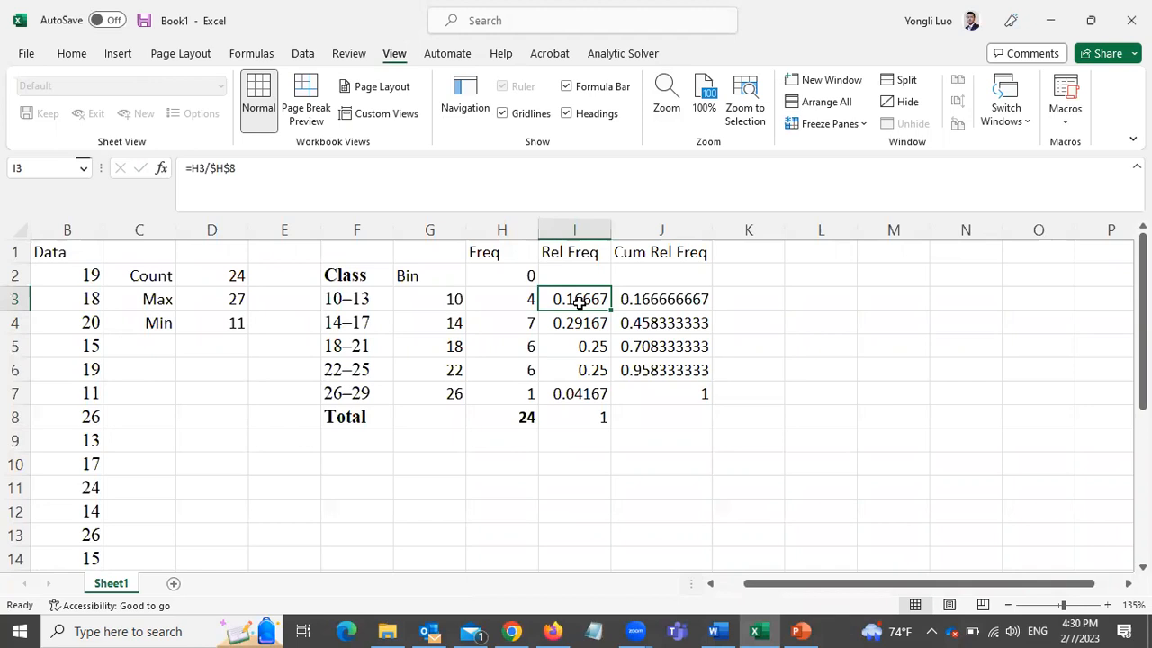
click(678, 326)
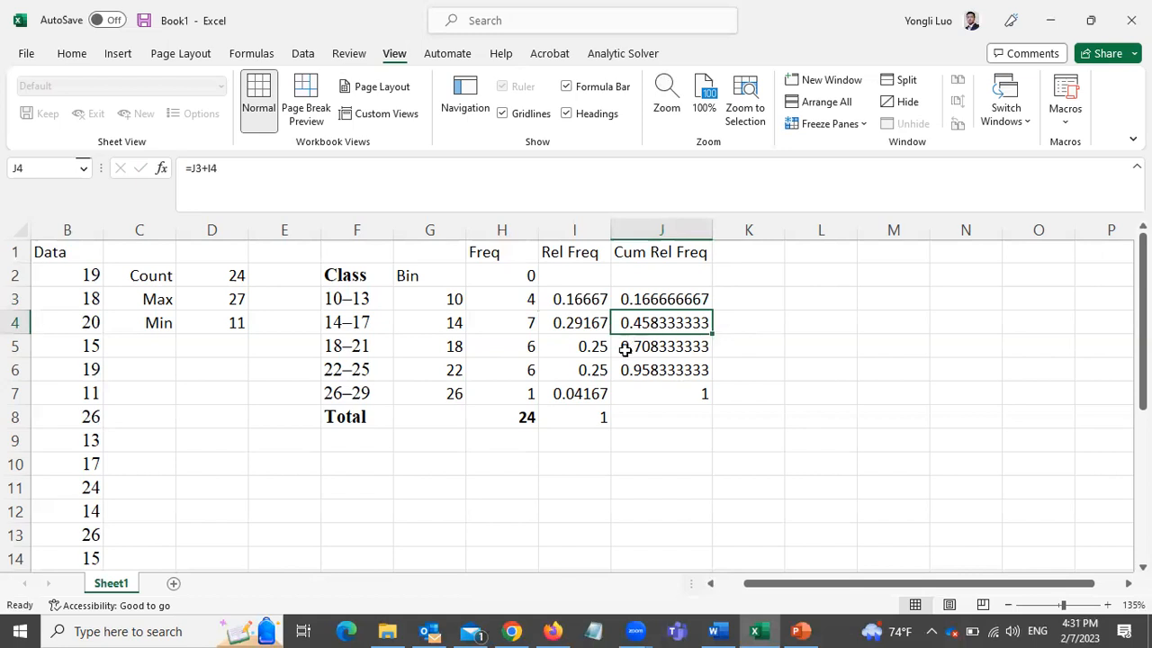
- Check the total frequency formula in H8 and the required distribution columns in the Project 1 (1) Word document, then return to Excel
click(521, 417)
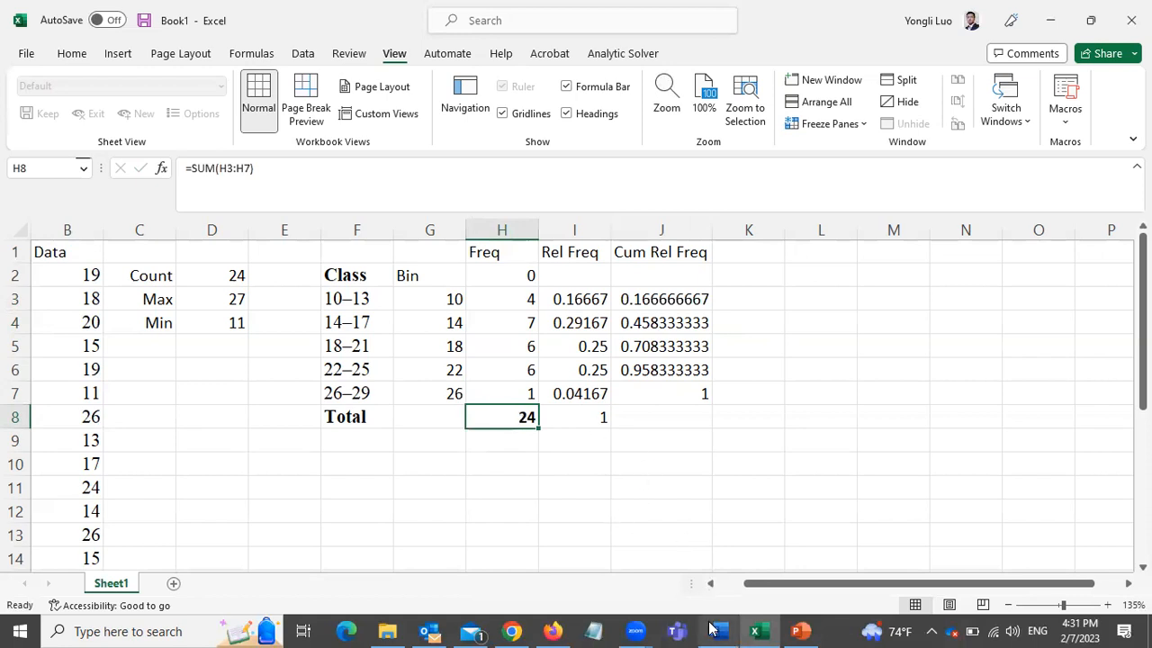
mouse_move(711, 629)
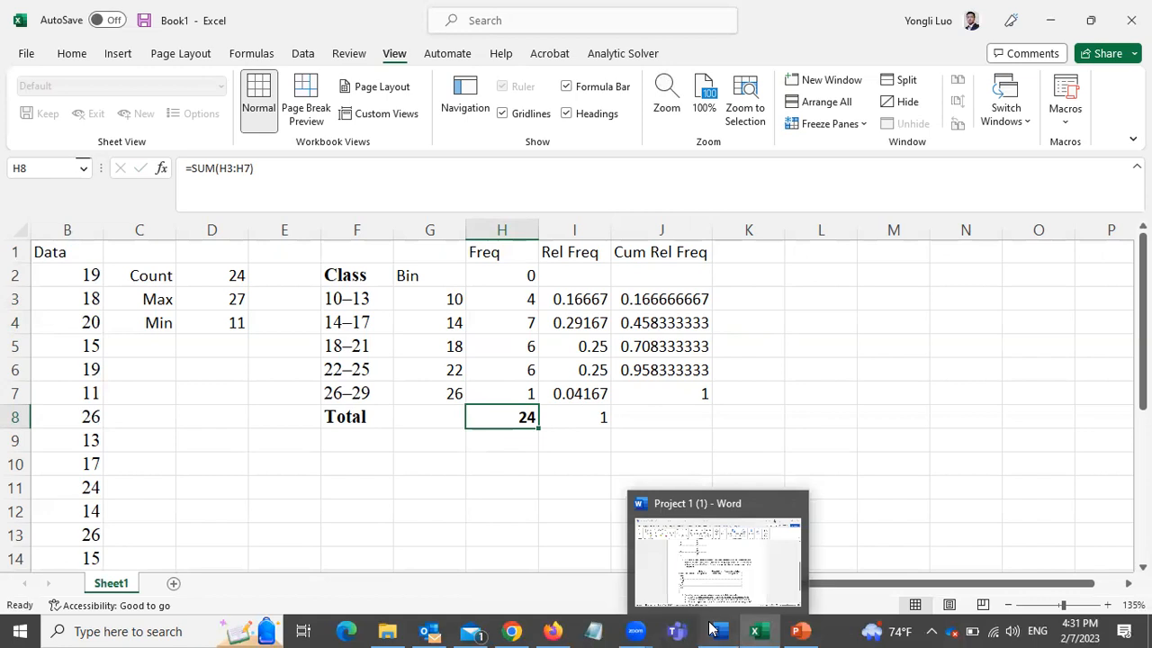
click(712, 629)
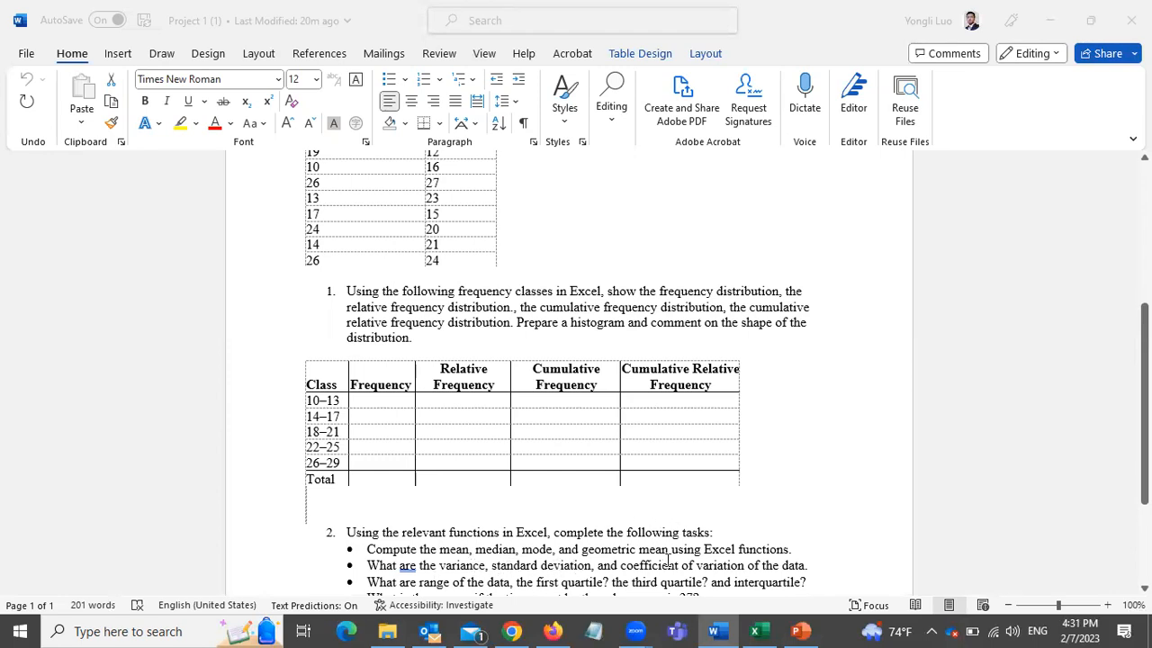
click(762, 629)
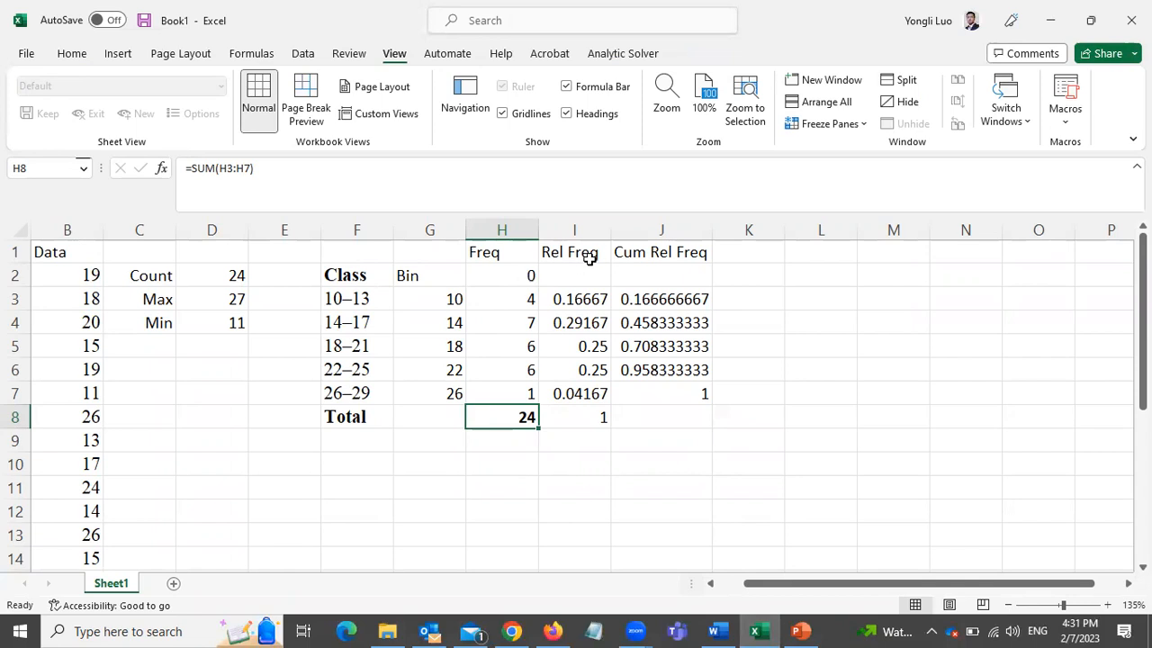
- Start the cumulative frequency column by entering =H3 in K3 for the 10–13 class
click(740, 304)
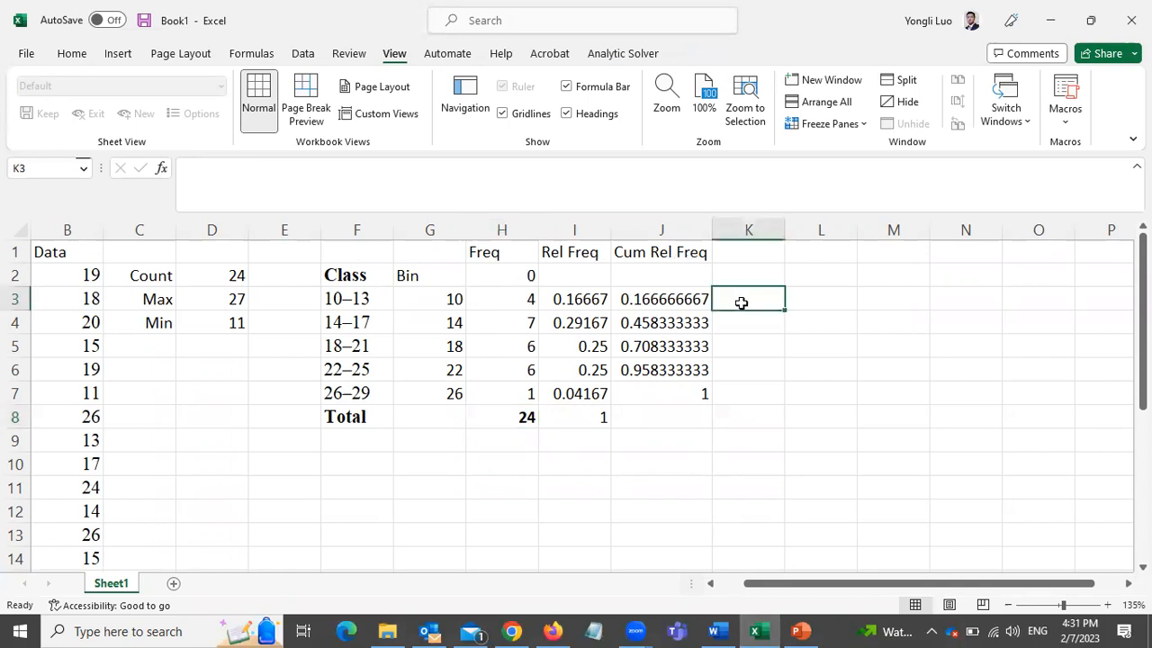
text(=)
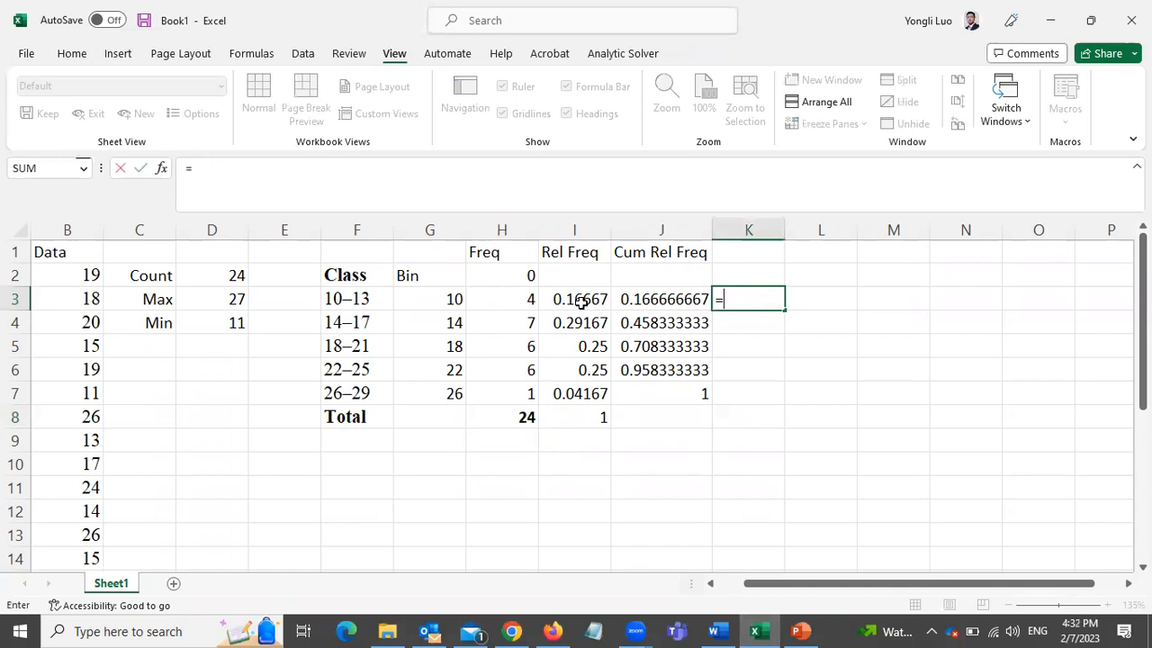
click(522, 303)
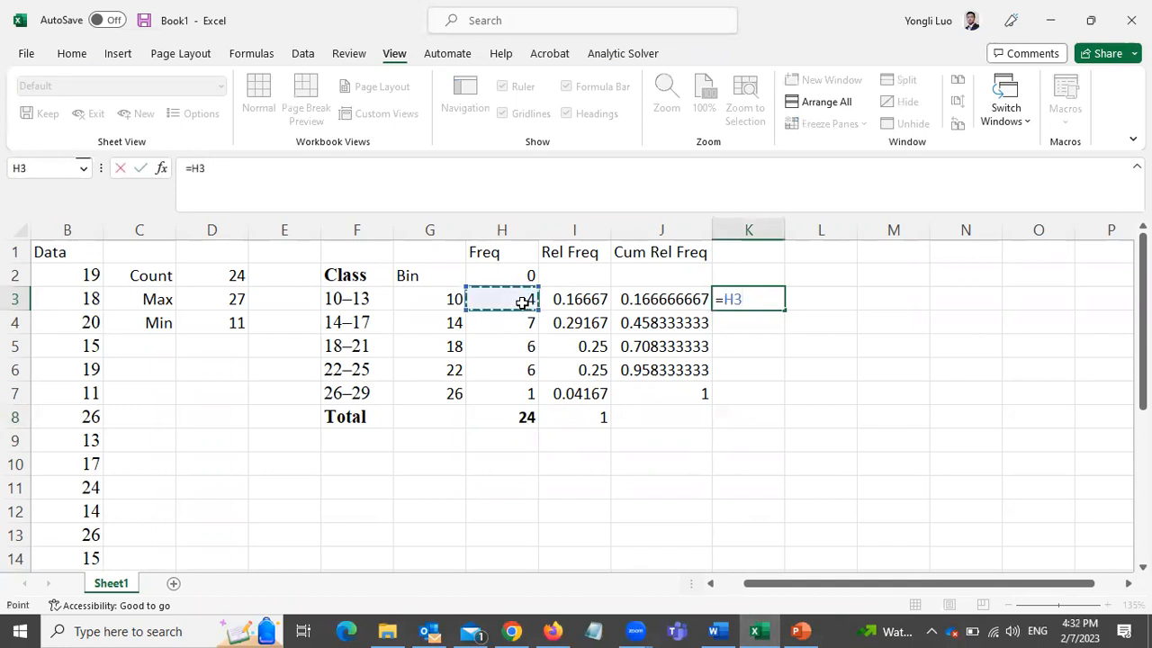
key(Return)
- Calculate the second class's cumulative frequency in K4 with =K3+H4 and fill the formula down to K7
text(=)
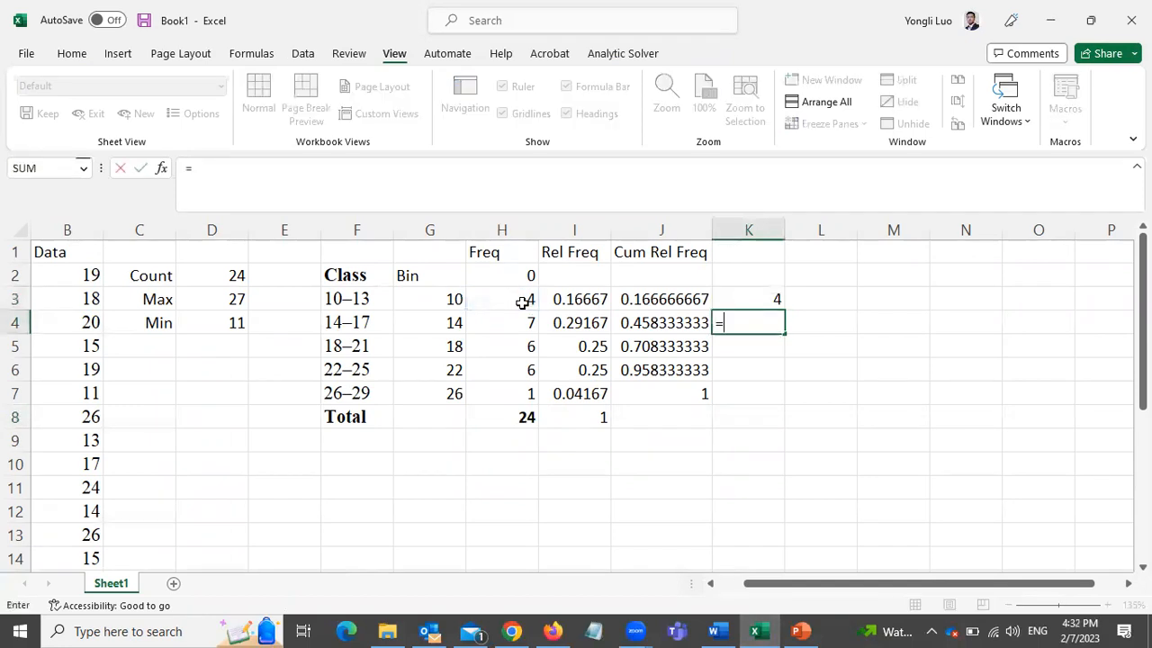
click(755, 299)
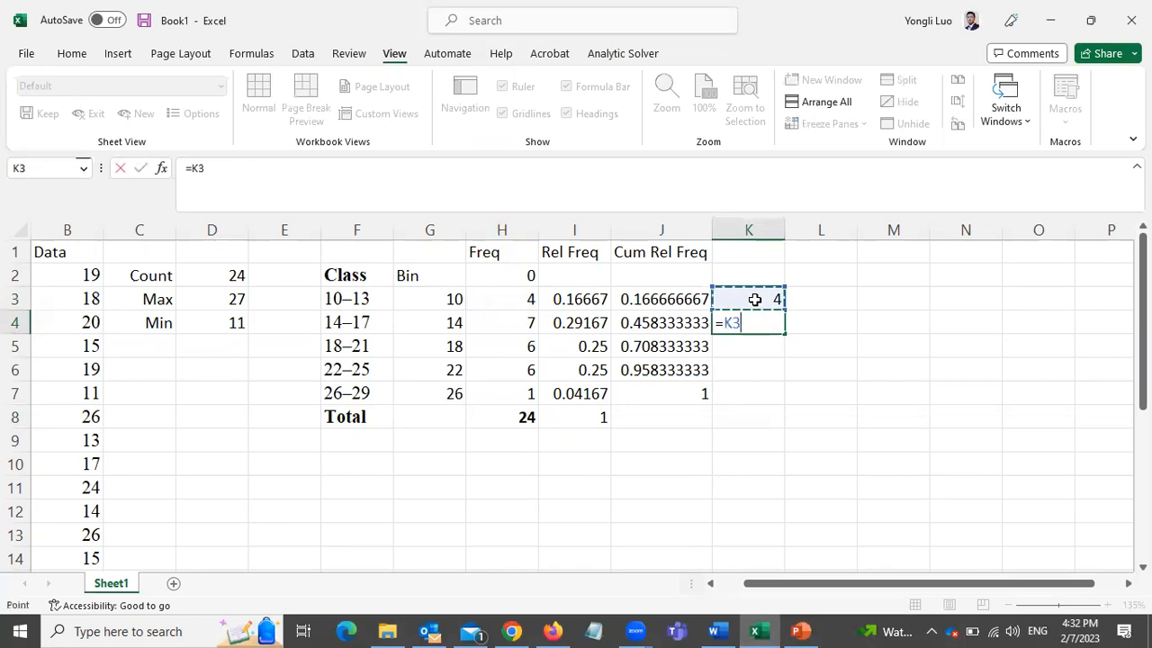
text(+)
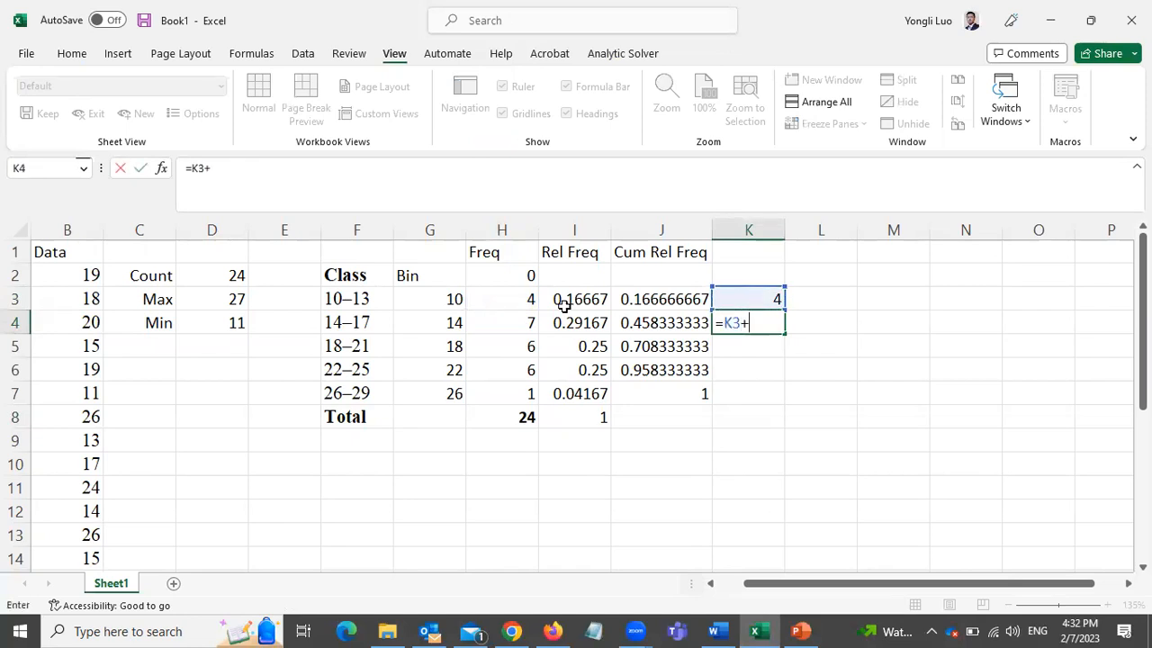
click(517, 321)
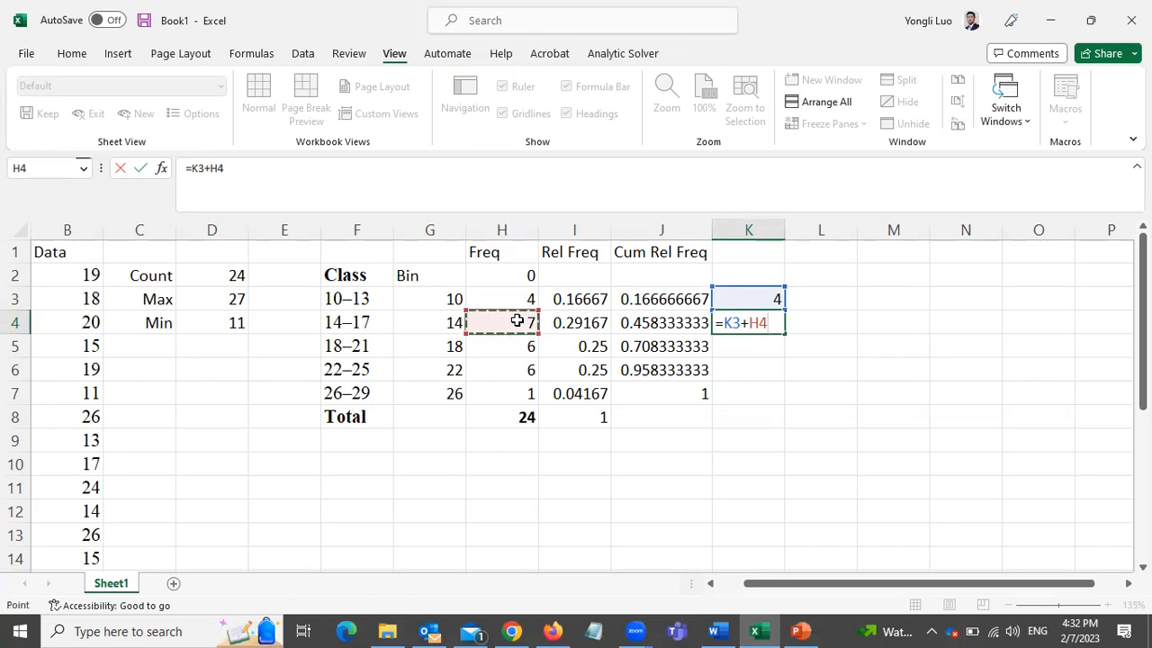
key(Return)
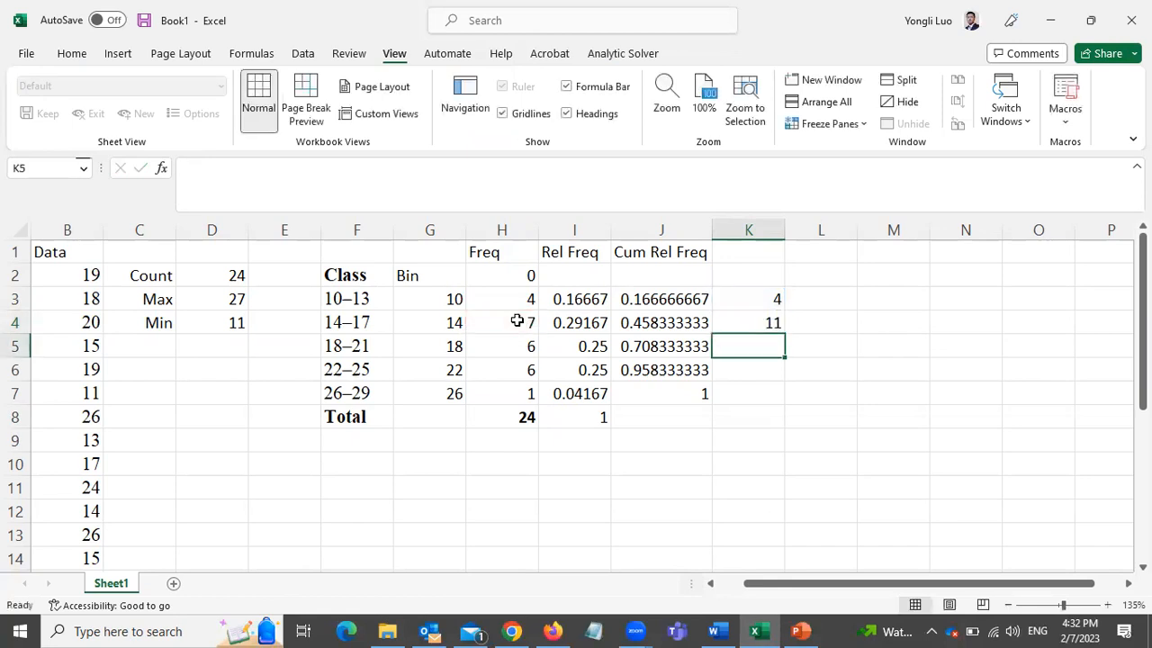
click(756, 322)
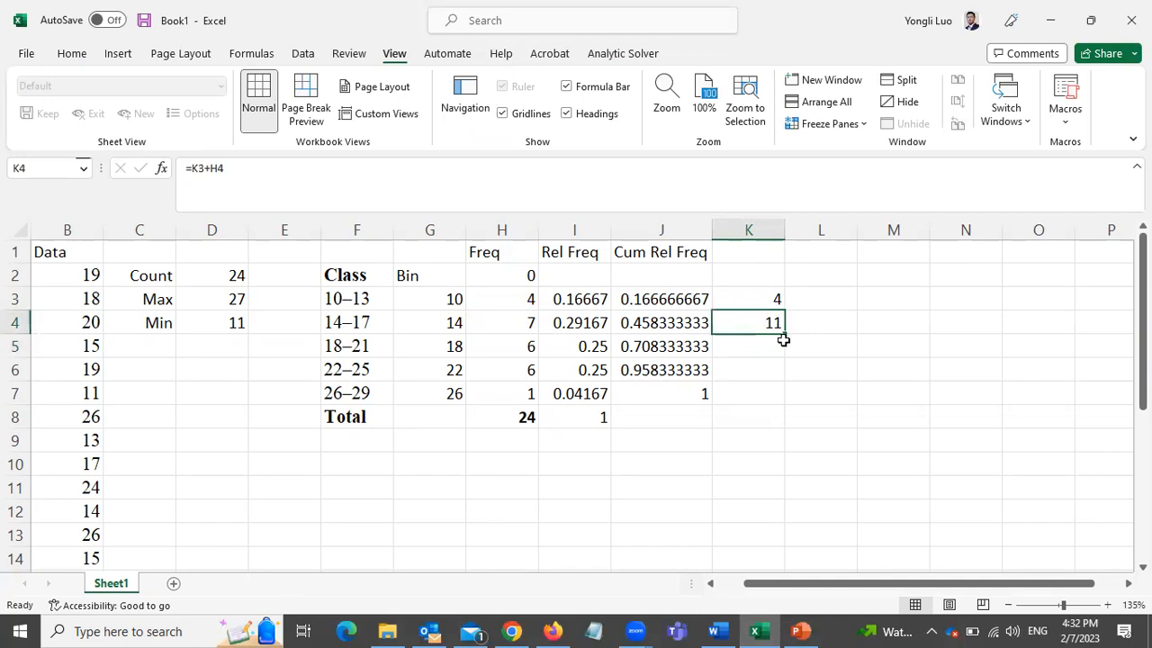
drag(783, 337, 788, 404)
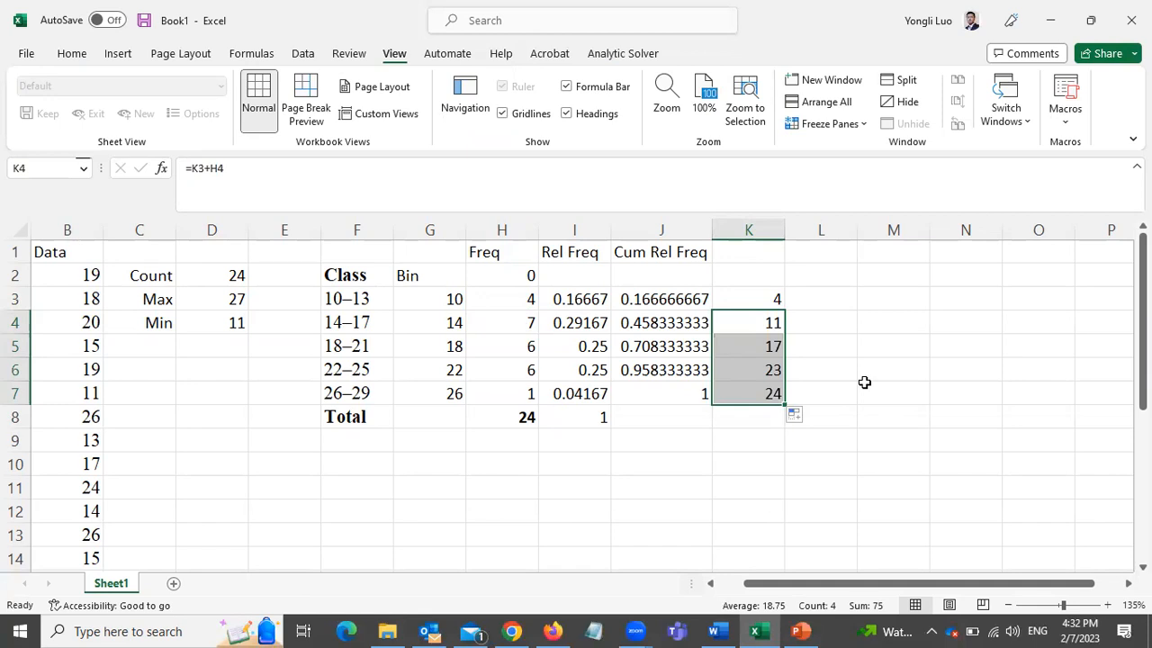
- Label the cumulative frequency column "cum freq" in K1
click(751, 257)
text(c)
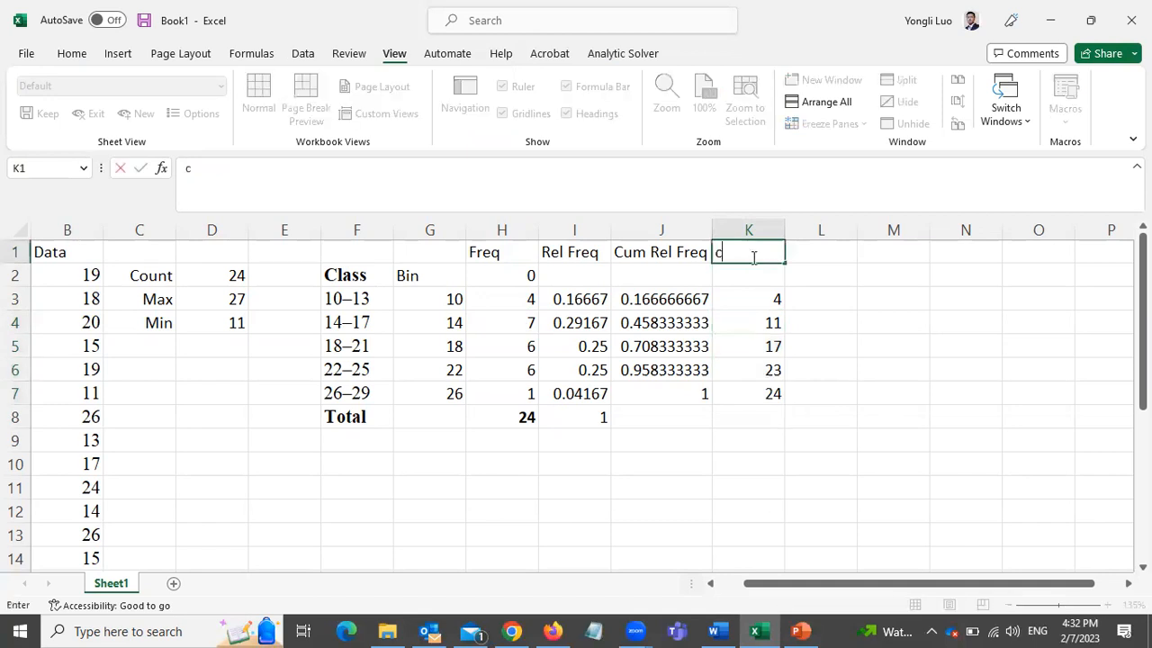
text(um freq)
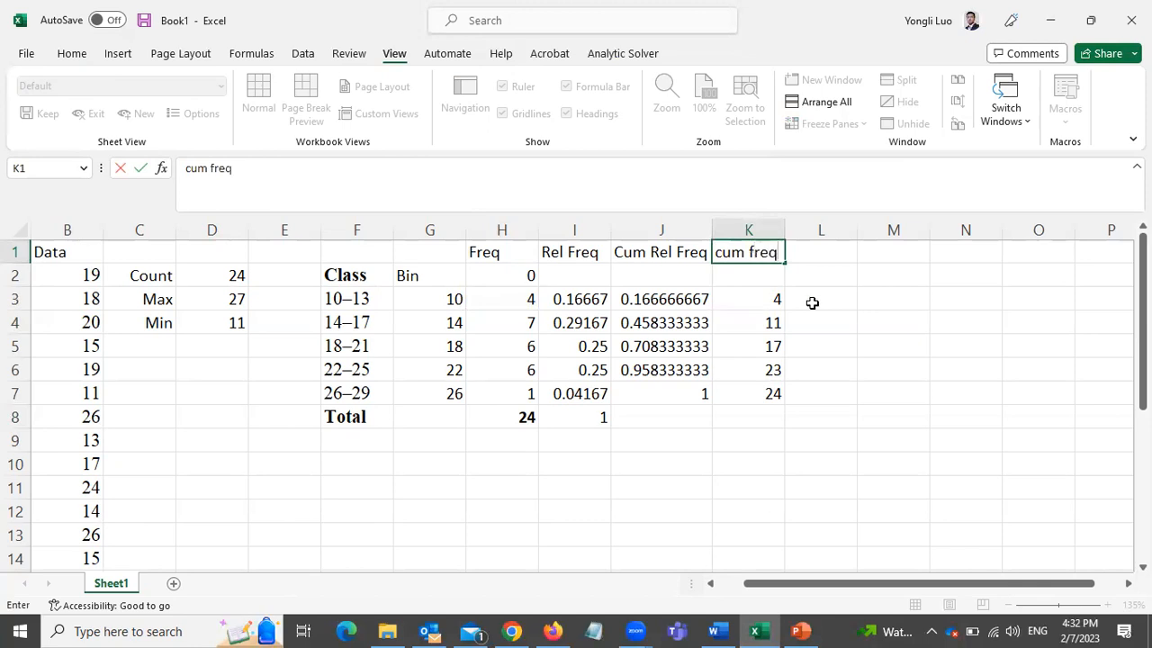
click(862, 301)
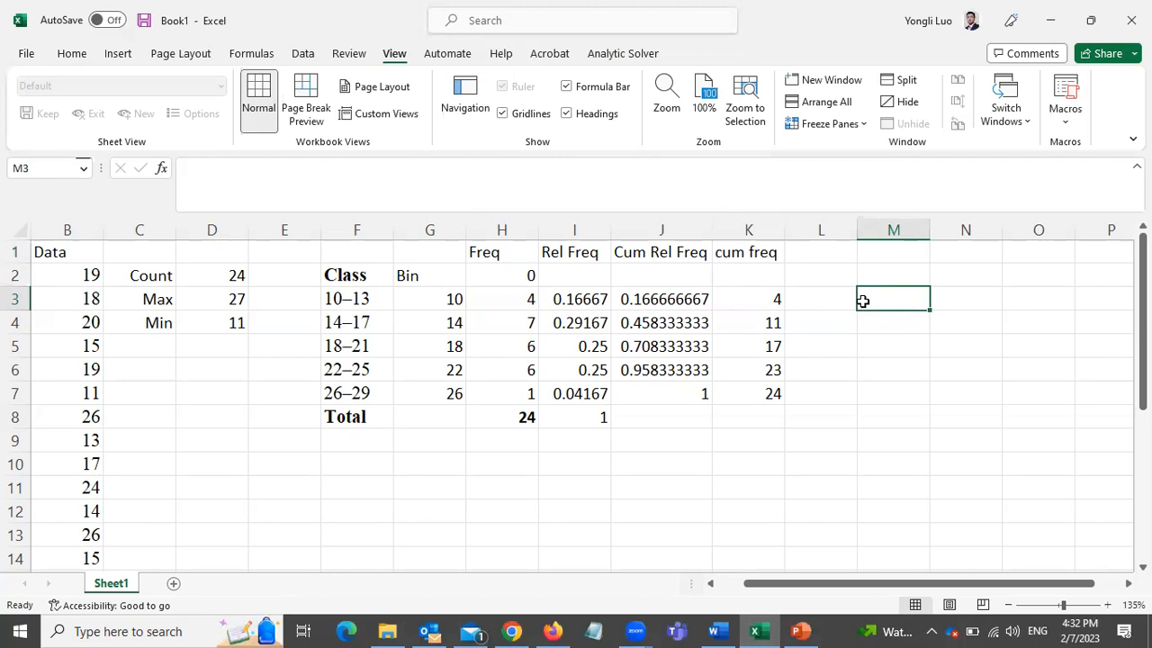
- Review the cumulative frequency formulas in K3 and K4, and check the statistics tasks in the Word document before returning to Excel
click(761, 303)
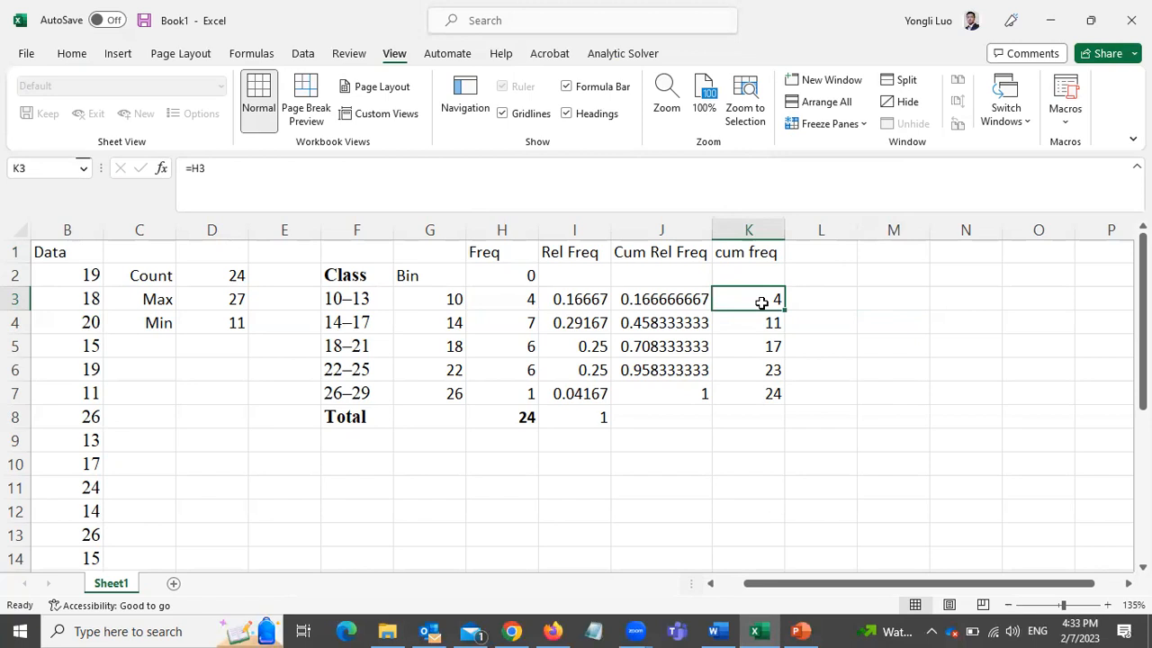
click(771, 323)
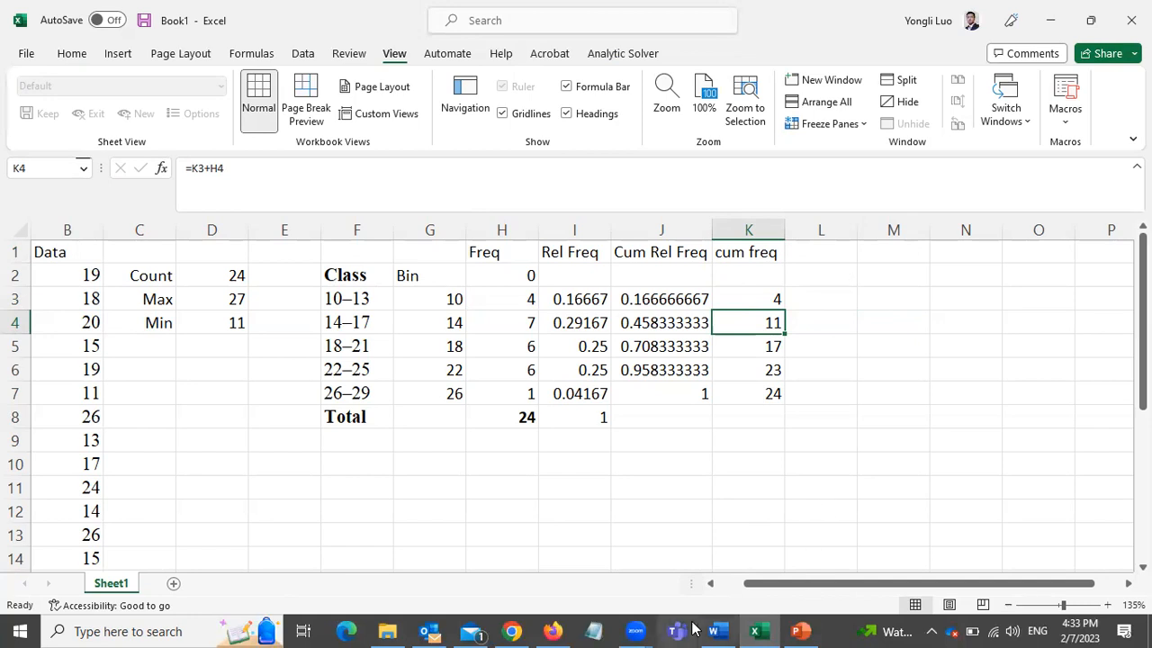
click(718, 631)
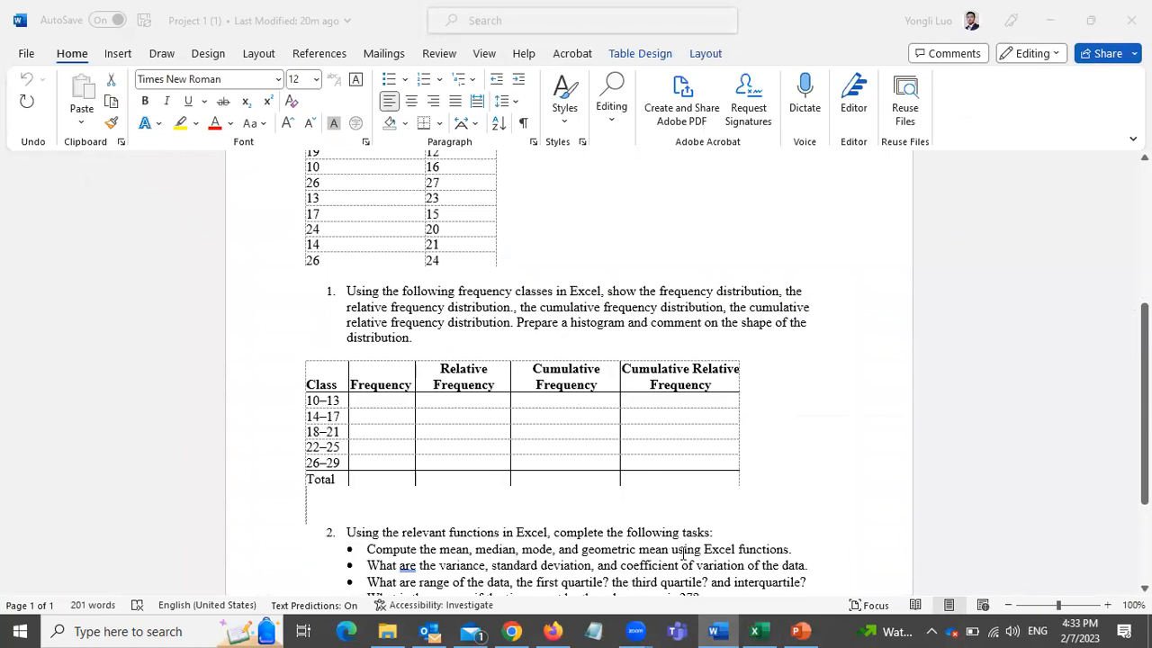
click(756, 631)
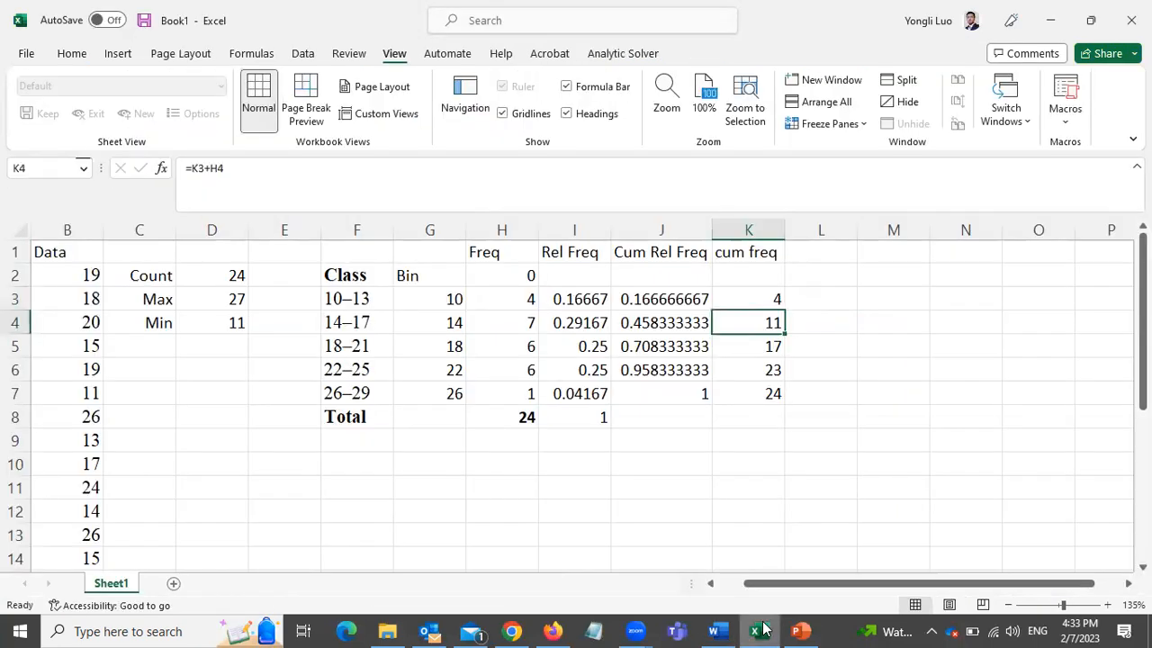
- Label L2 "Mean" and calculate the mean of the data in M2 with =AVERAGE(B2:B25)
click(840, 269)
text(Mean)
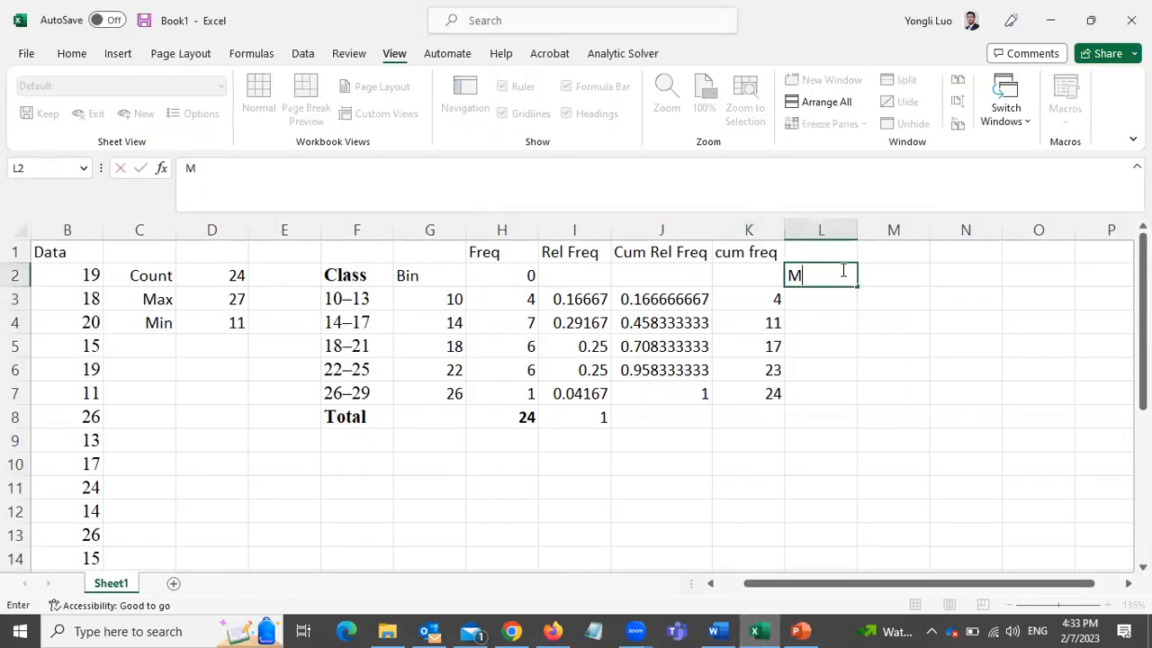
click(876, 274)
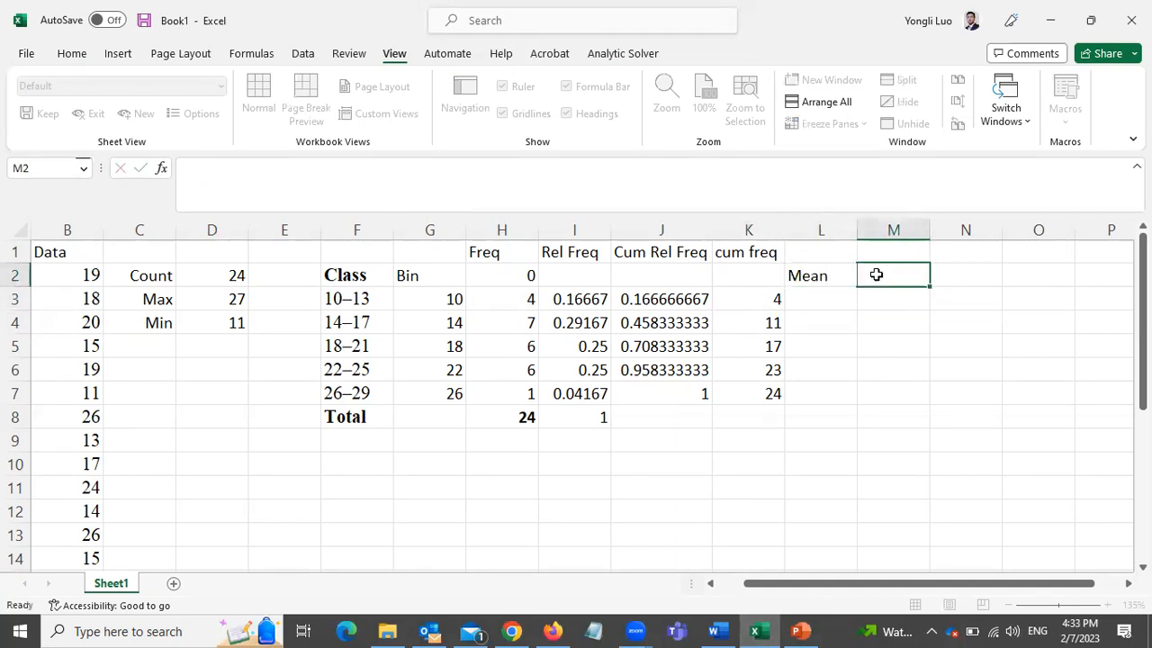
text(=average)
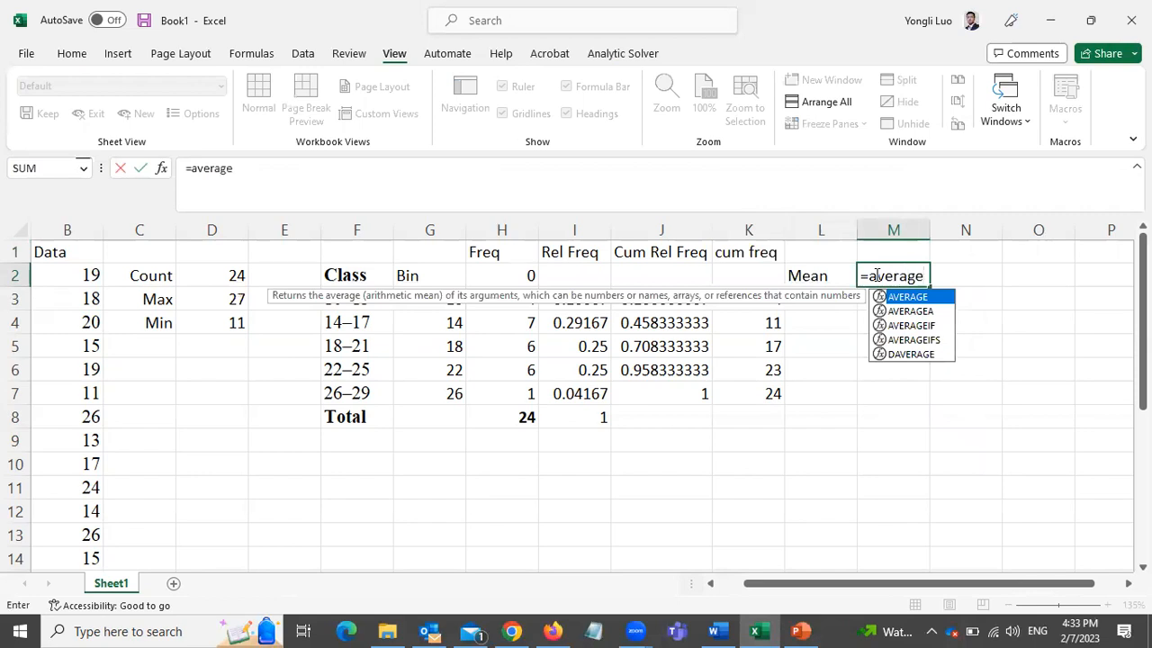
text(()
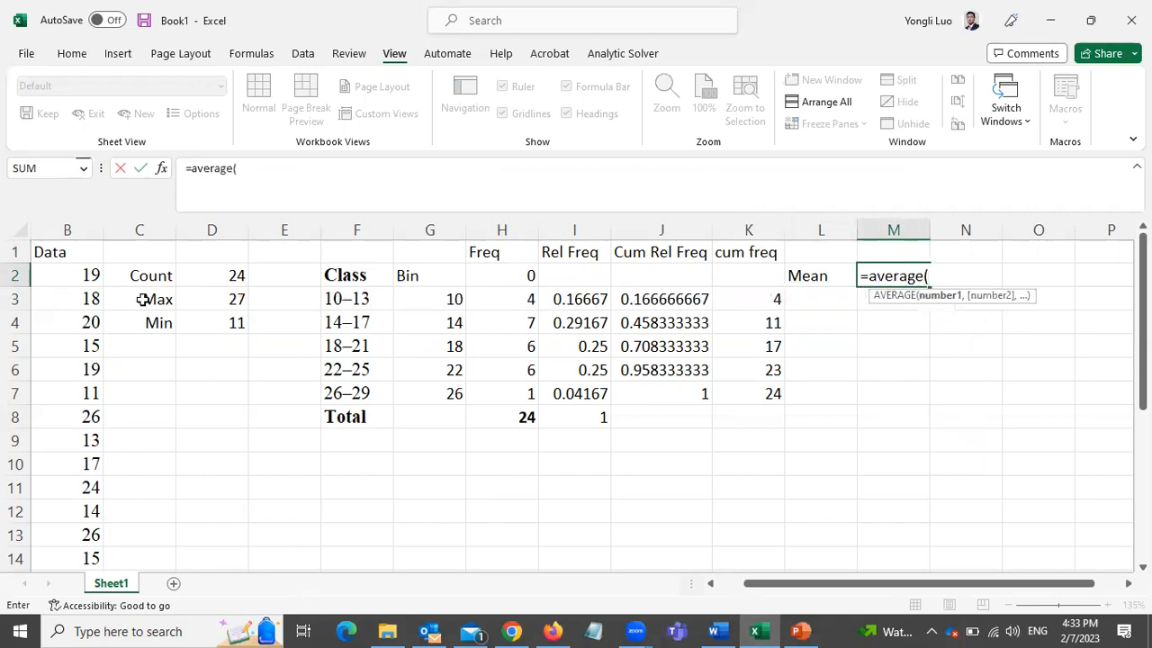
drag(87, 276, 81, 512)
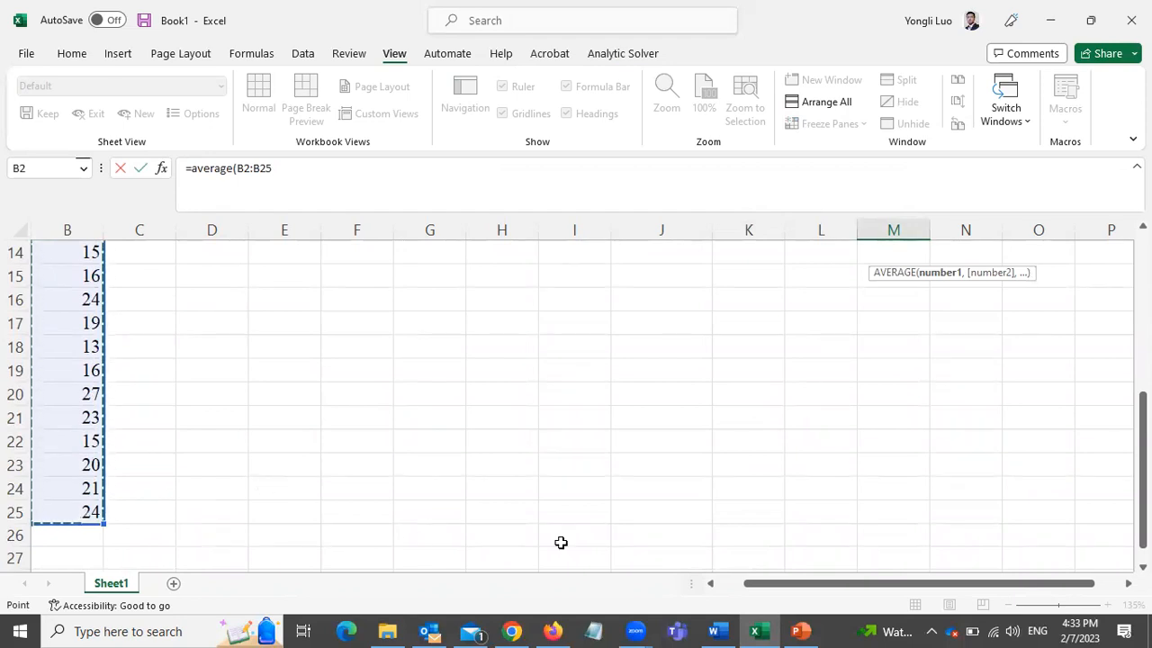
drag(1143, 405, 1143, 247)
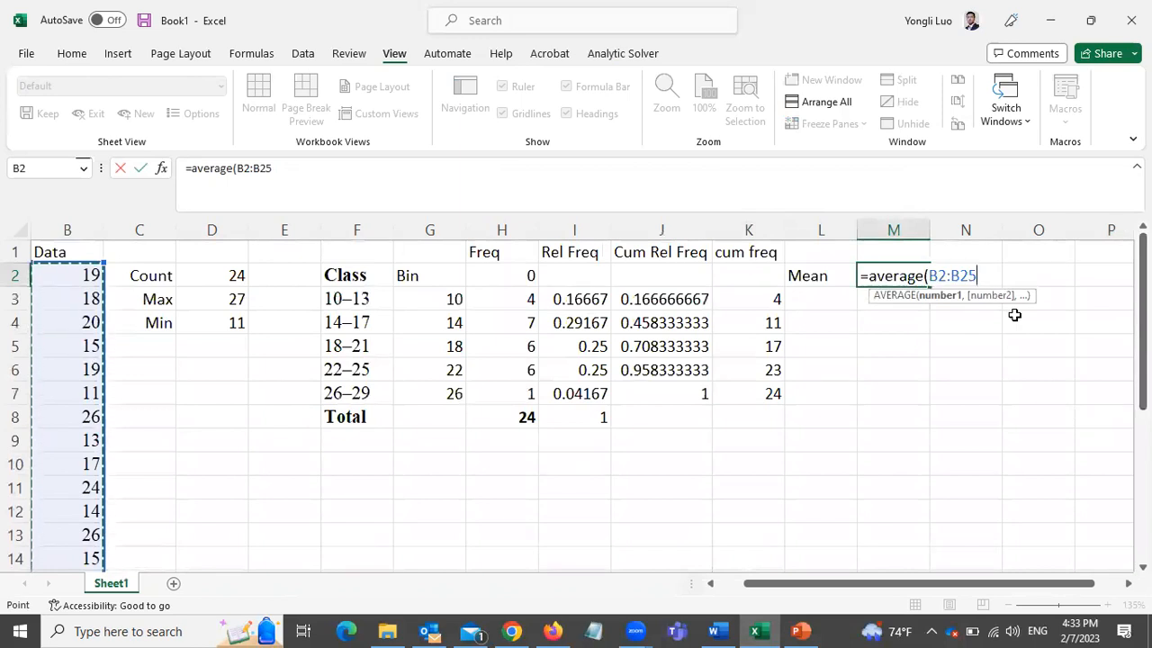
text())
key(Return)
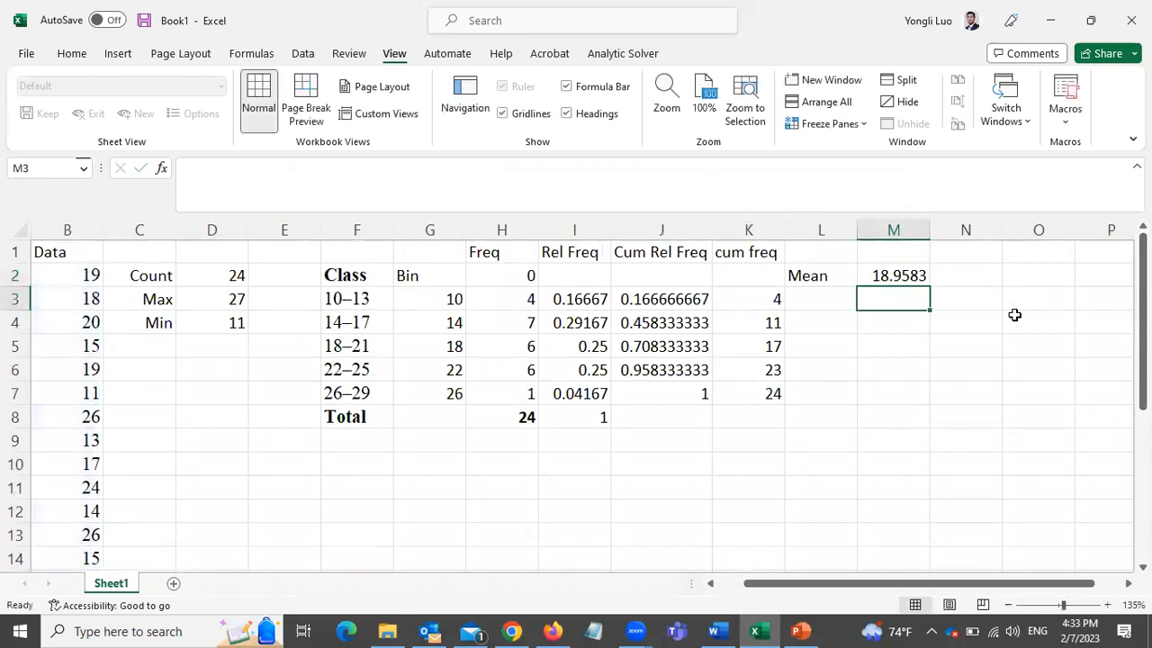
- Label L3 "Median" and calculate the median of the data in M3 with =MEDIAN(B2:B25)
click(821, 298)
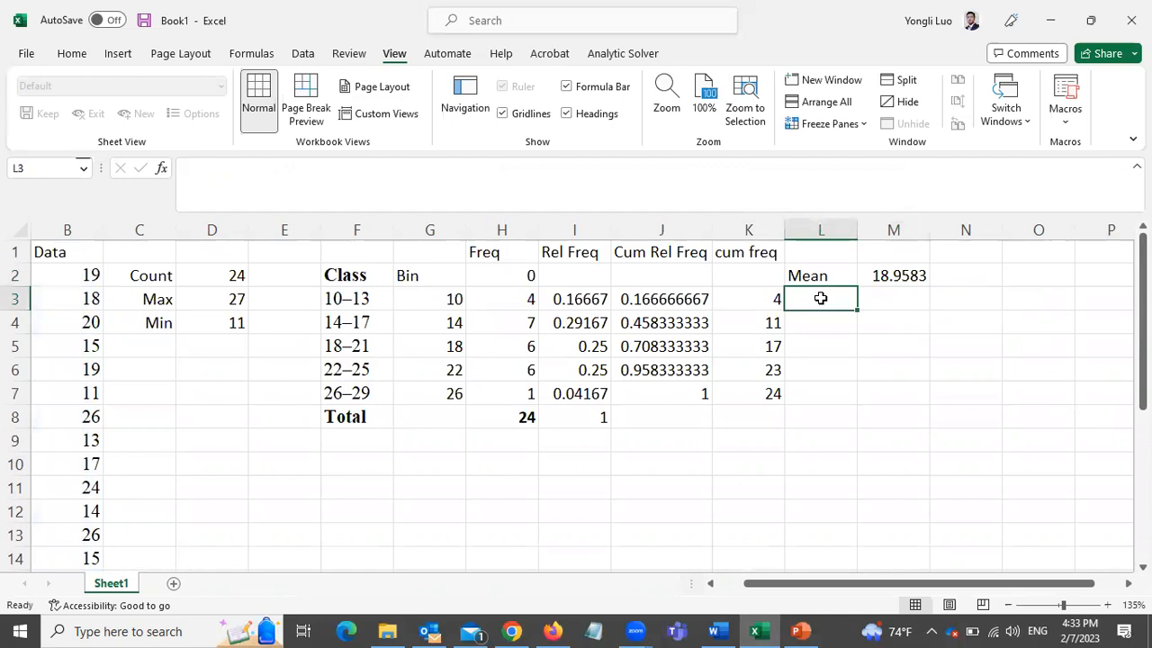
text(Median)
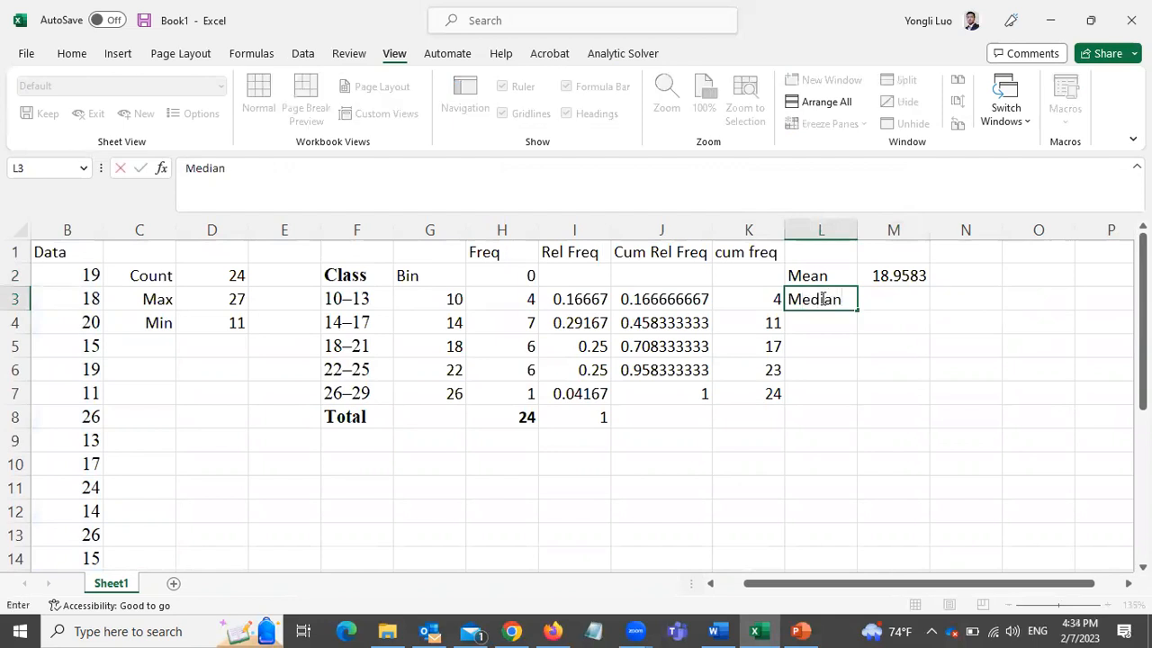
click(903, 304)
double_click(903, 305)
text(=)
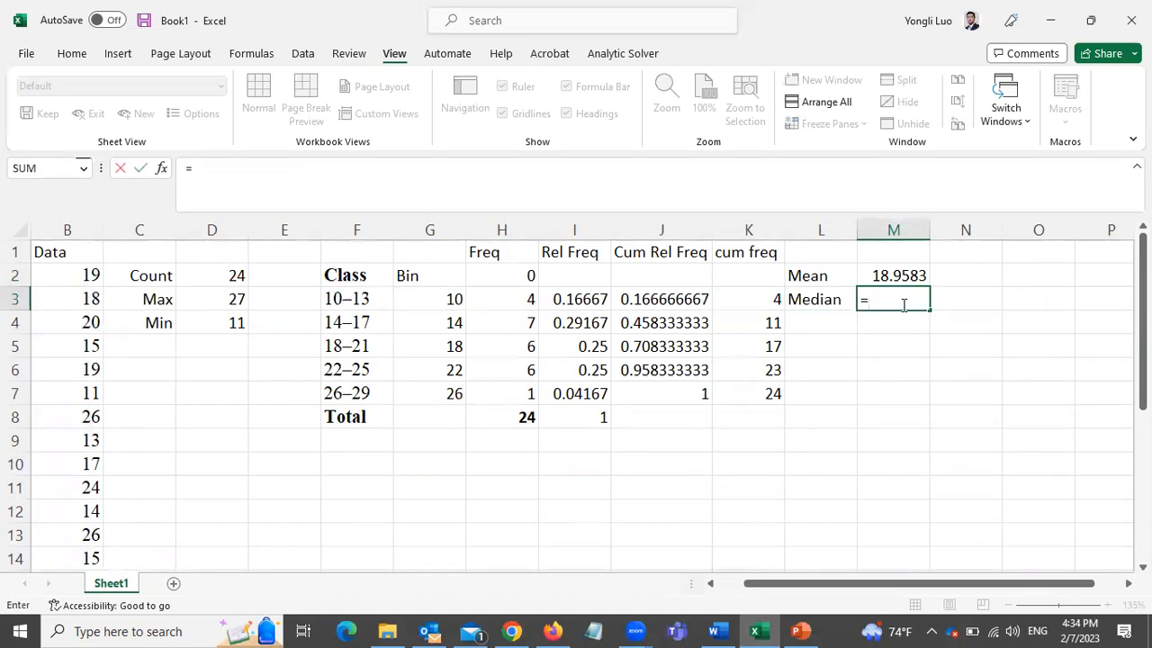
text(median)
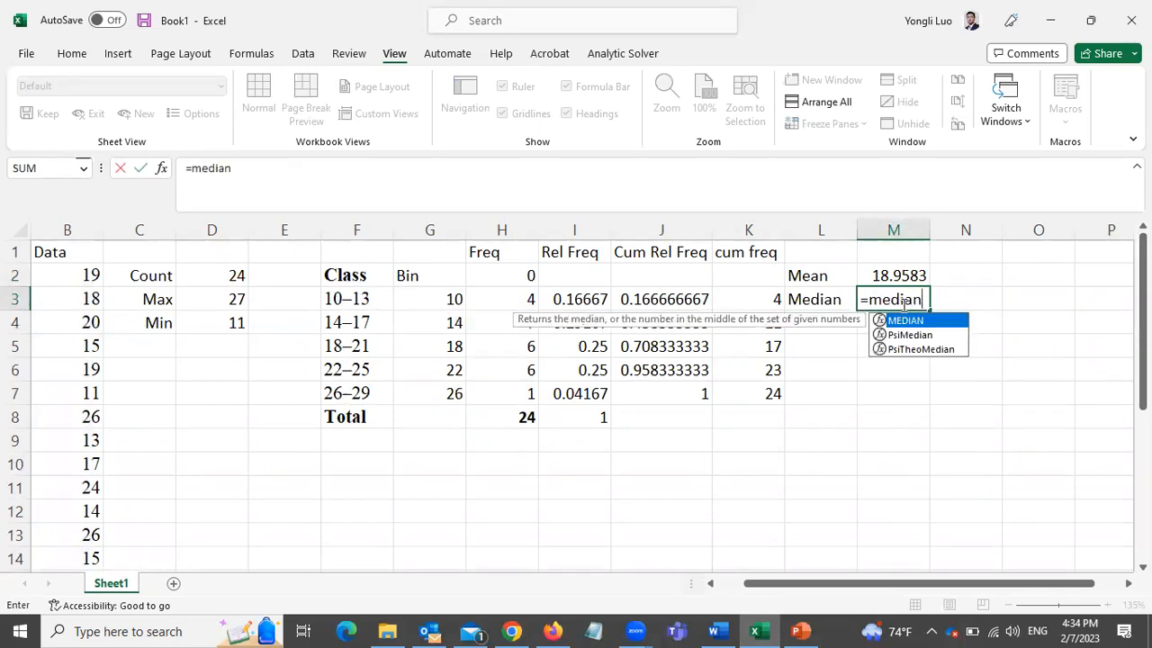
text(()
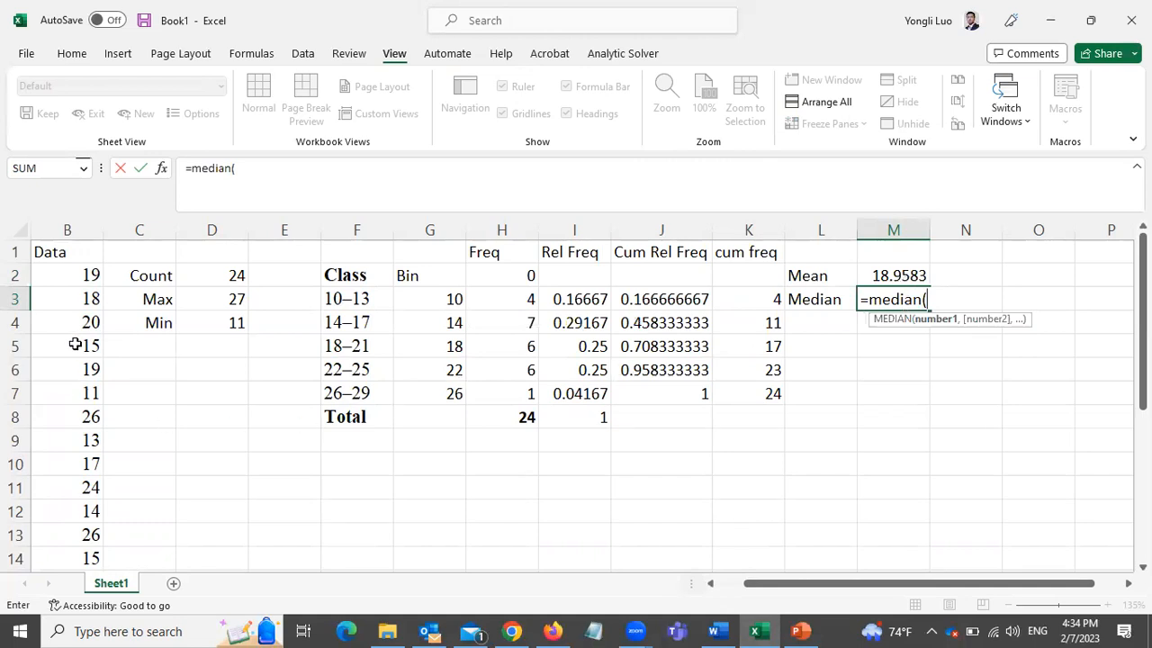
drag(90, 275, 75, 540)
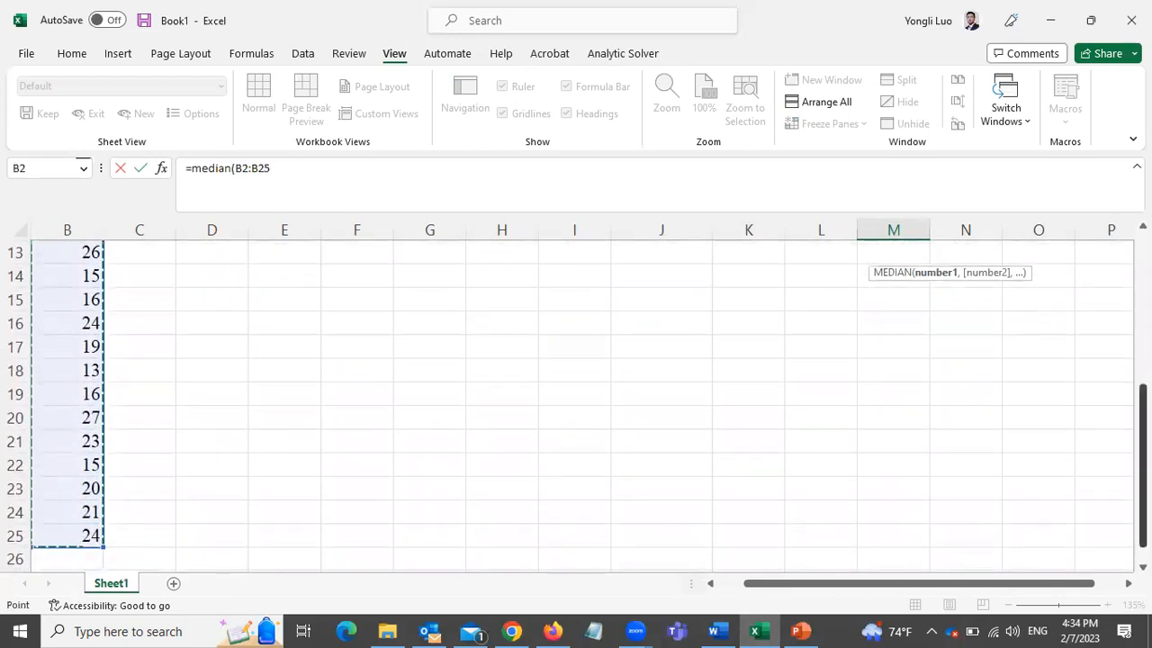
drag(1141, 423, 1120, 259)
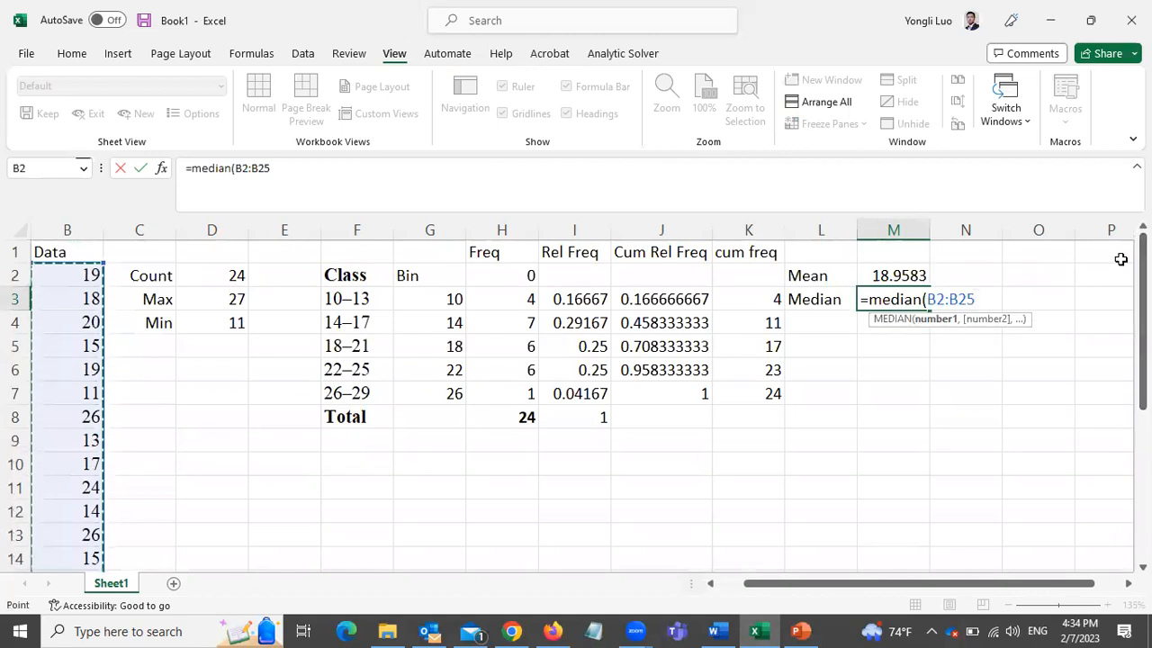
text())
key(Return)
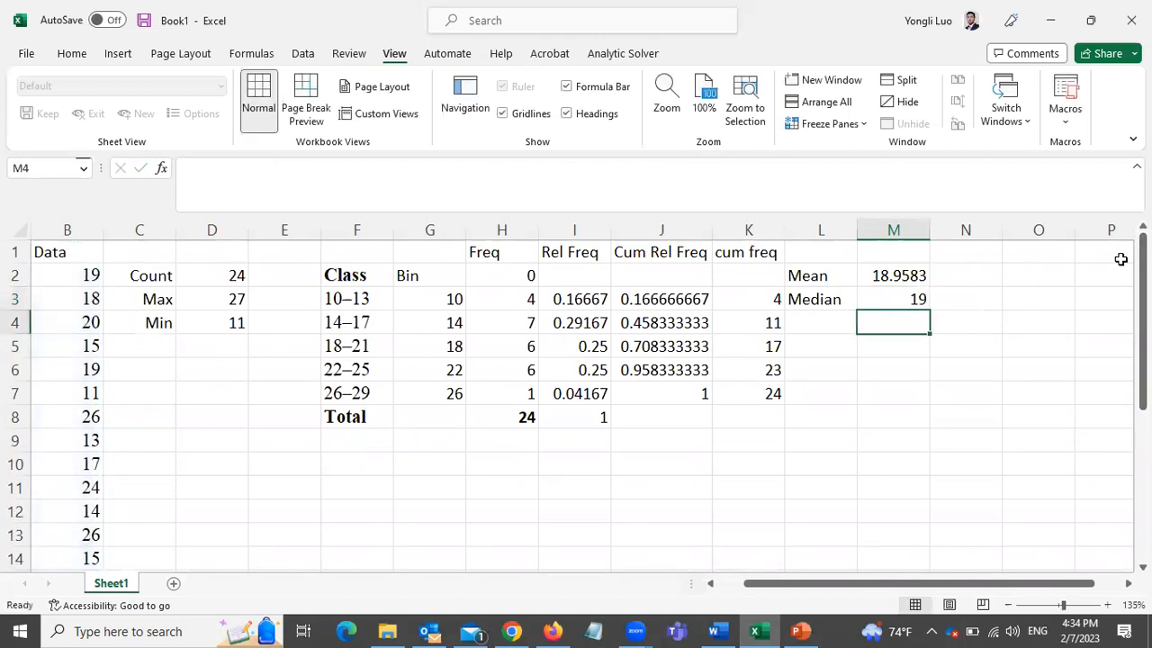
- Label L4 "mode" and calculate the single mode of the data in M4 with =MODE.SNGL(B2:B25)
click(819, 314)
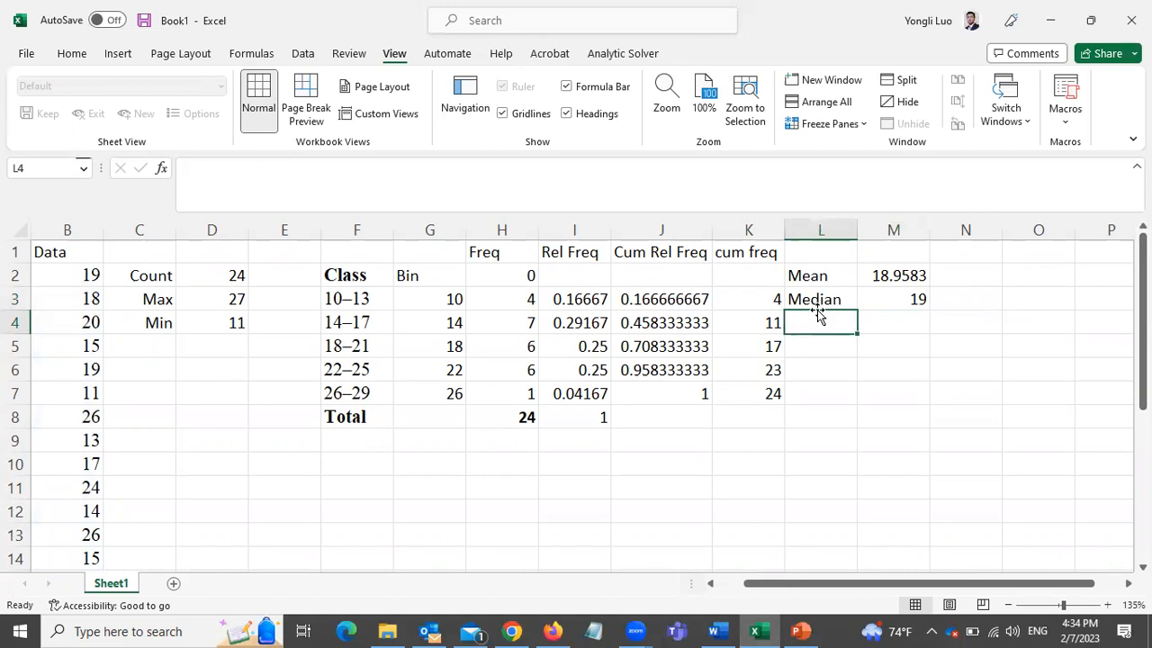
text(mode)
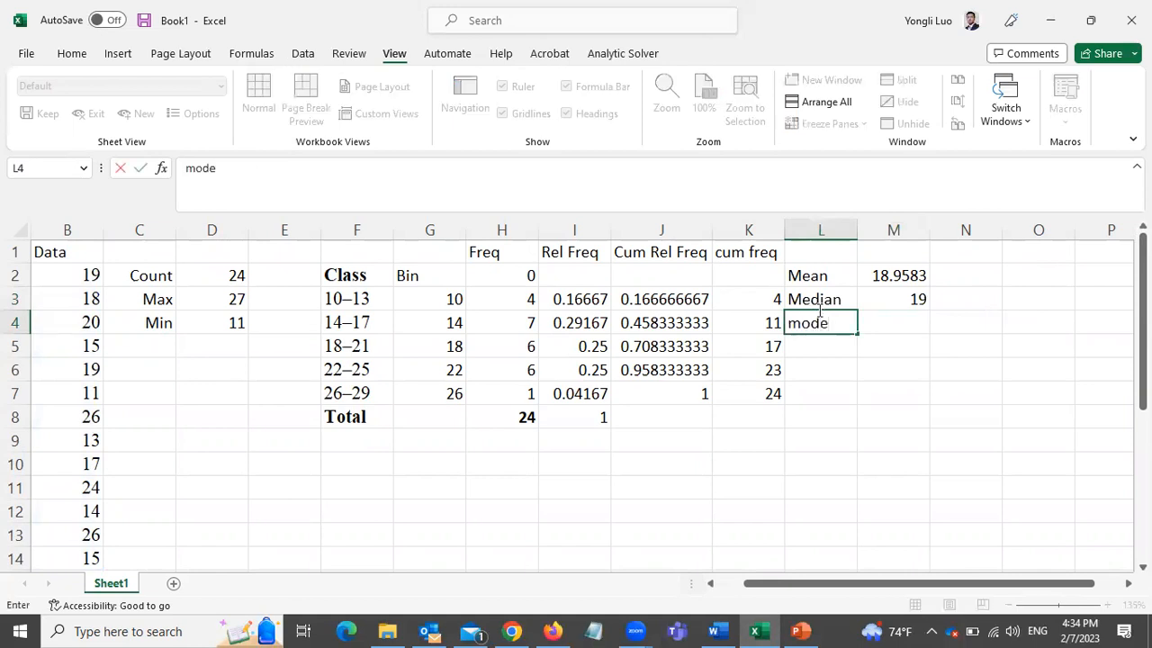
click(915, 320)
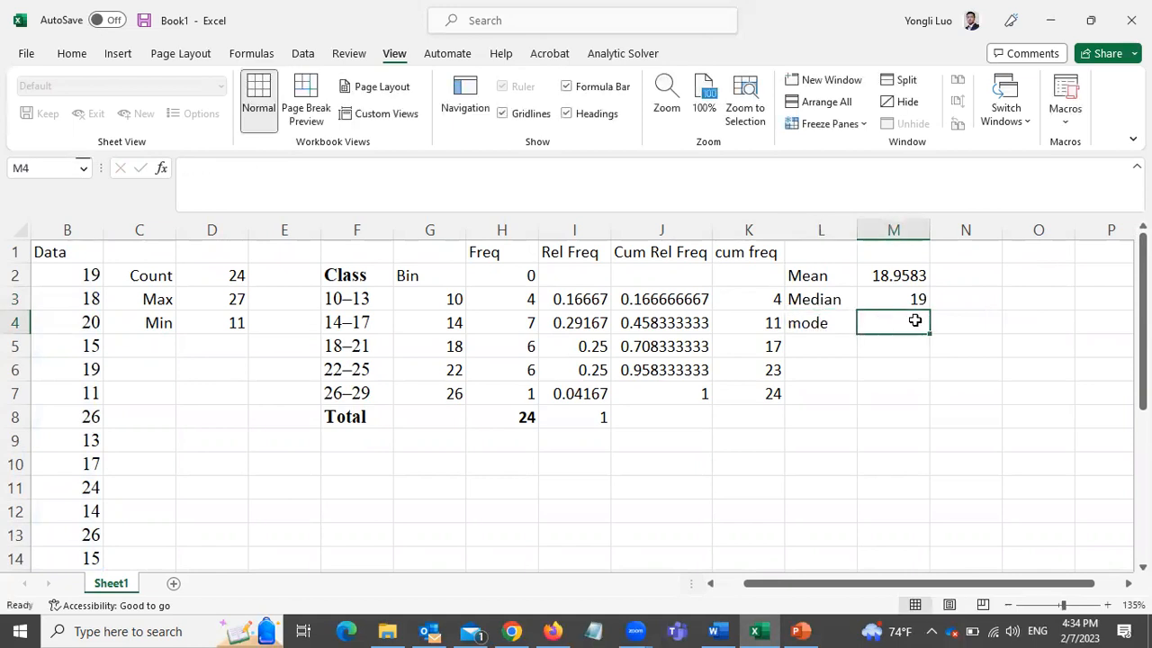
text(=mode)
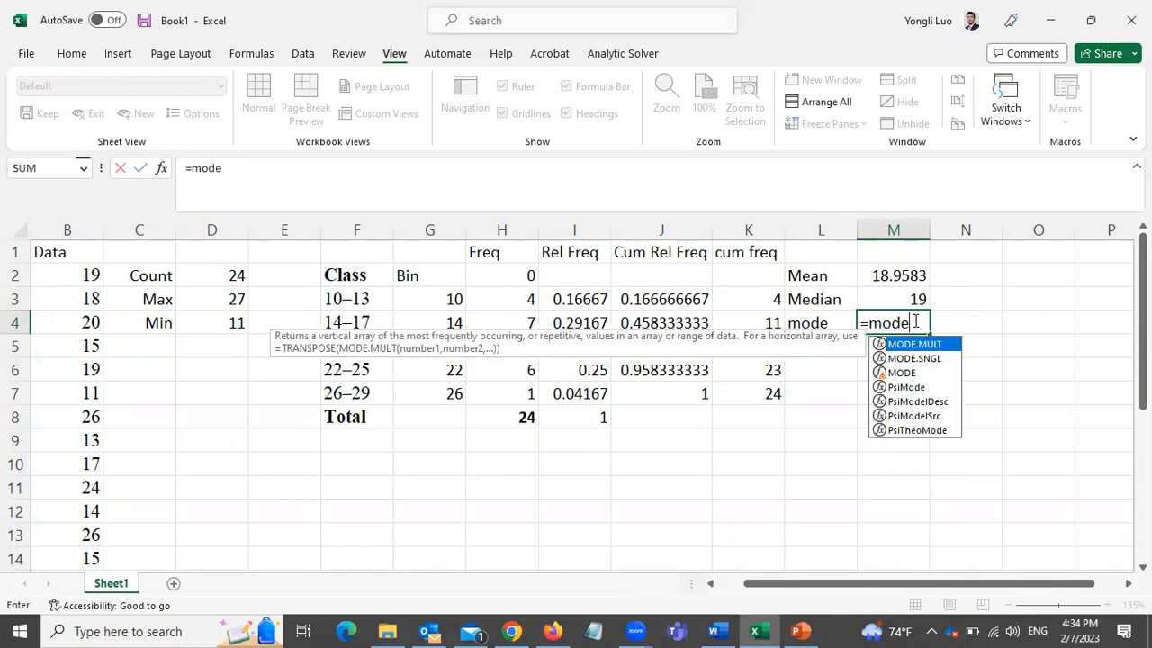
double_click(926, 359)
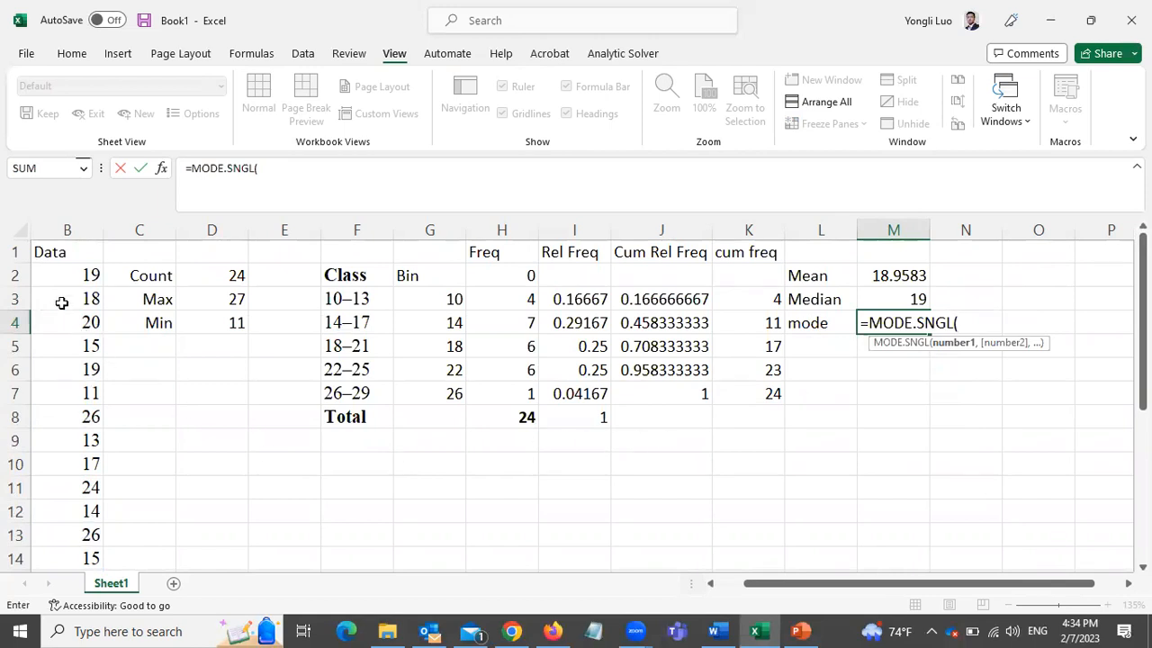
drag(78, 276, 81, 535)
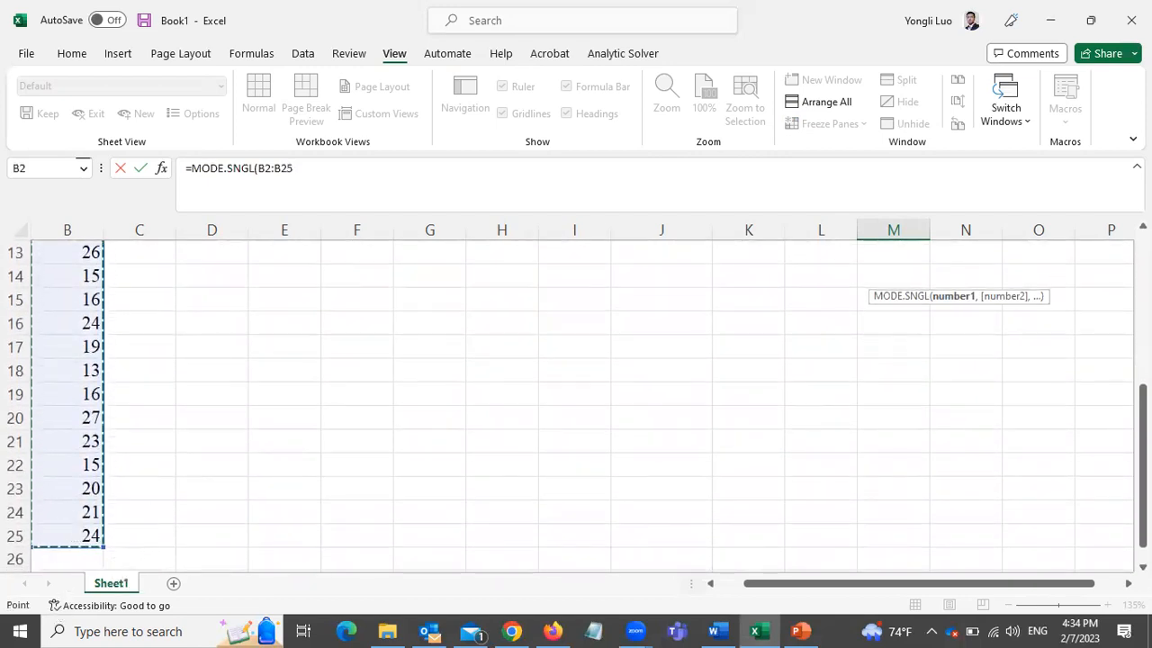
drag(1141, 405, 1139, 242)
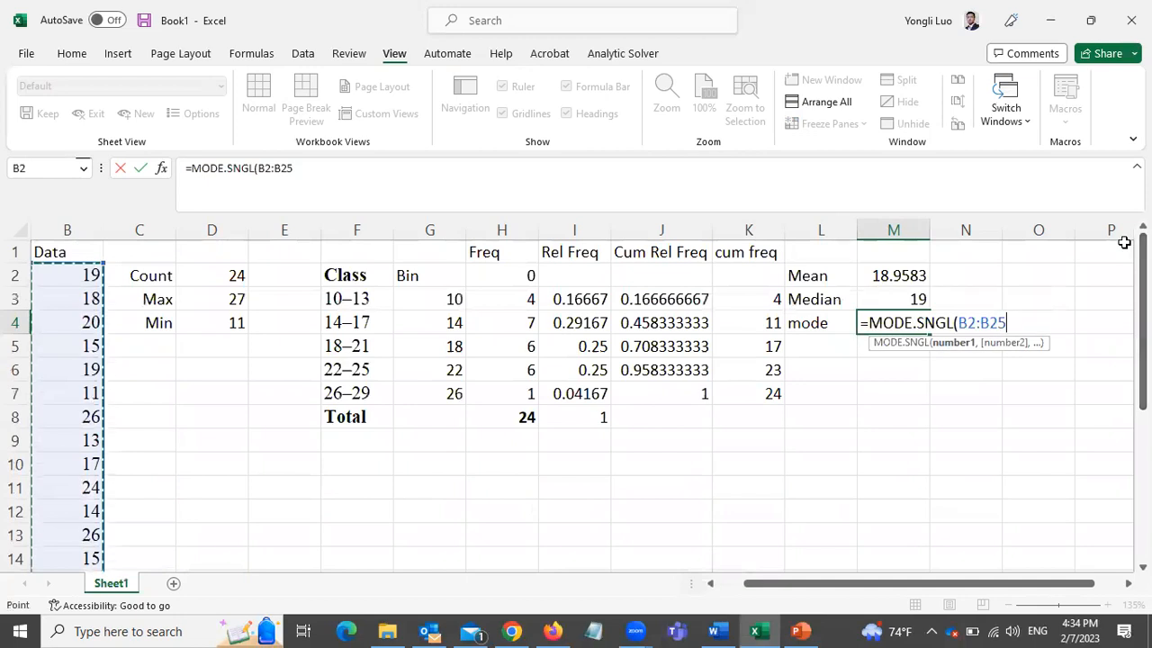
text())
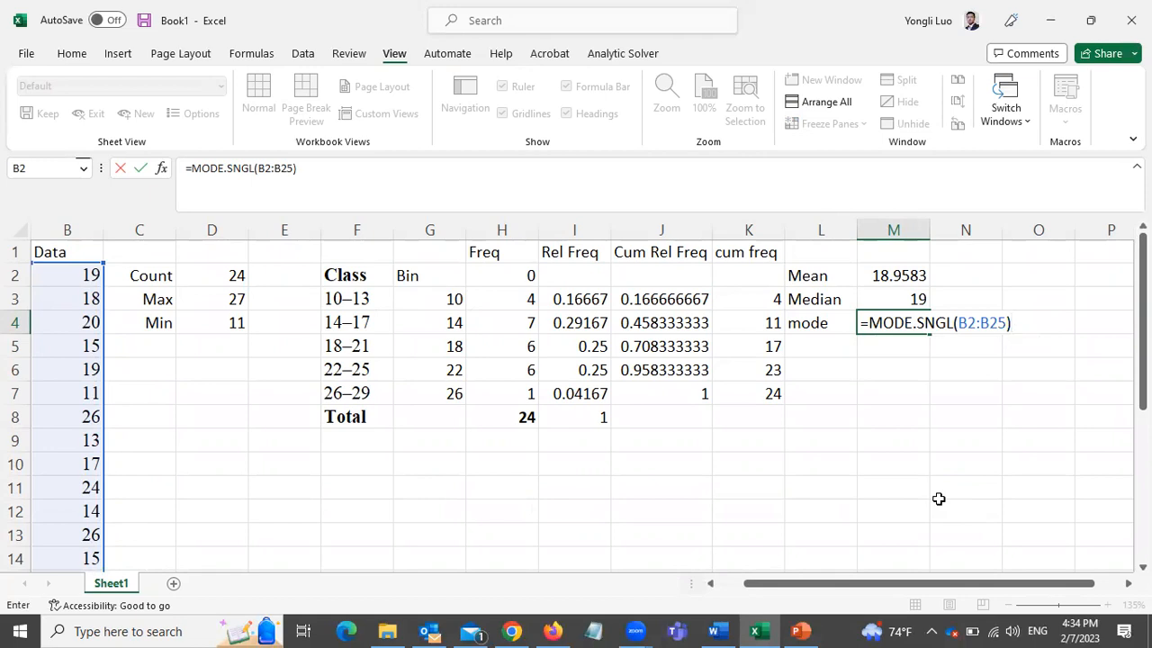
key(Return)
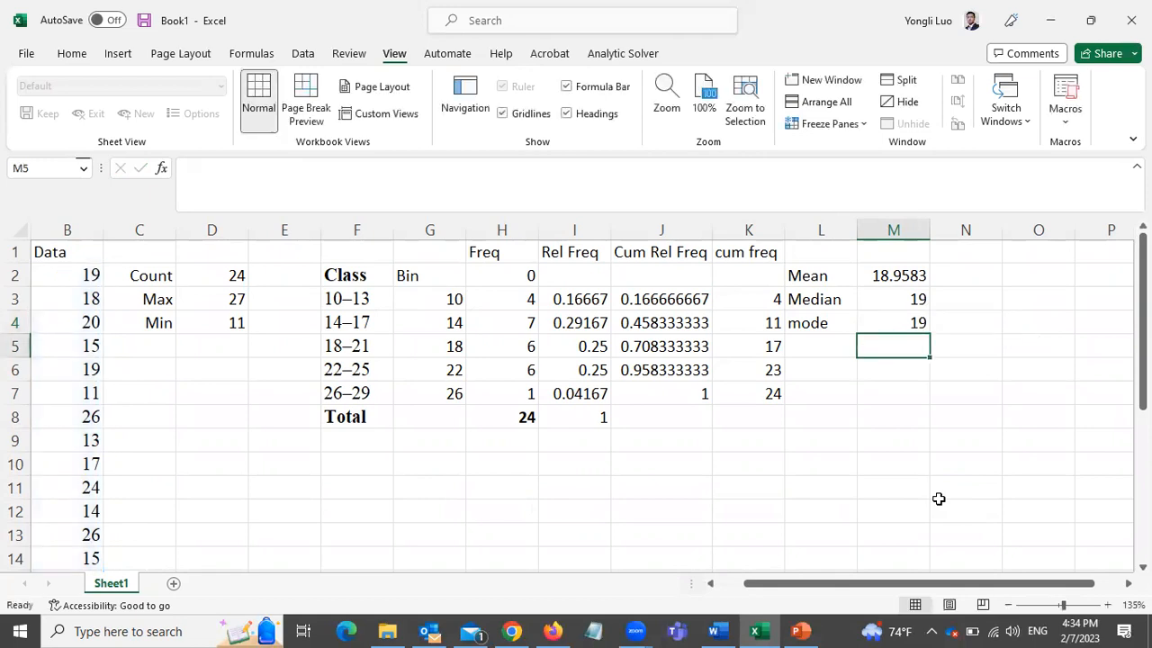
- Label L5 "Geomean" and calculate the geometric mean of the data in M5 with =GEOMEAN(B2:B25)
click(818, 346)
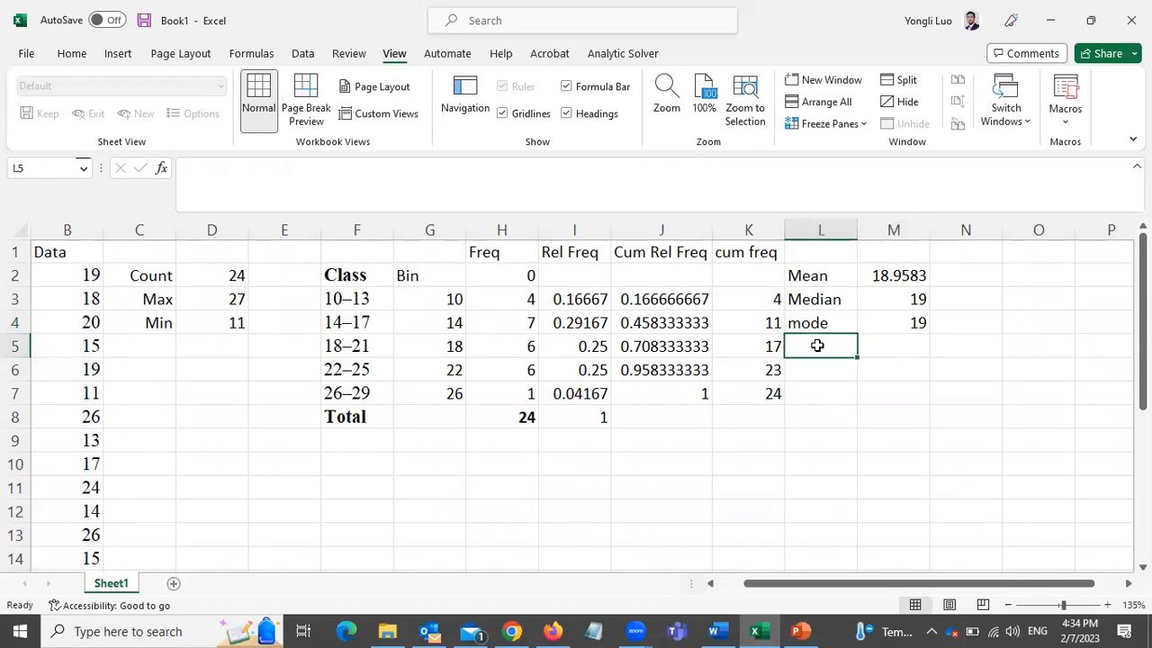
text(Geo)
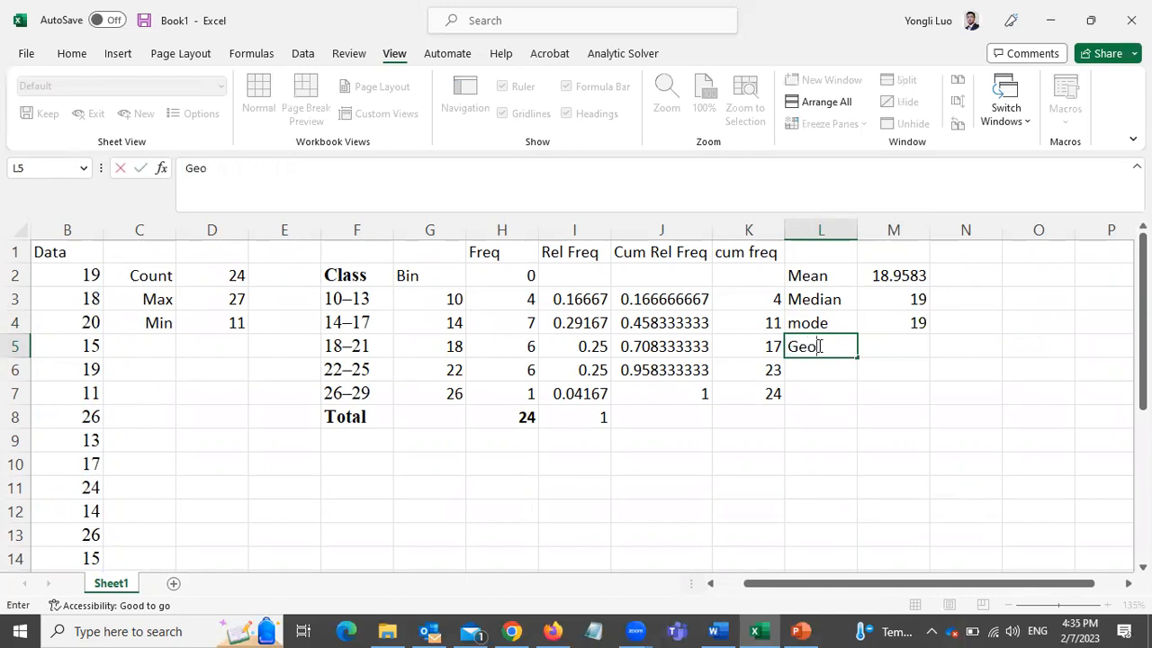
text(mean)
click(905, 371)
click(906, 346)
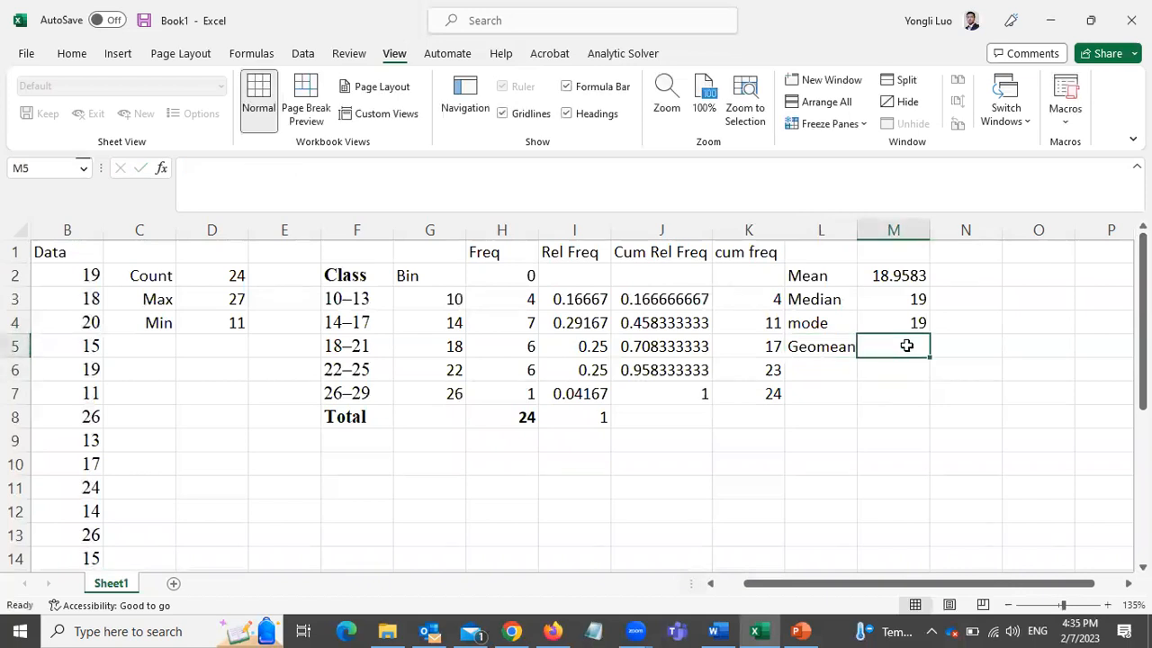
text(=geo)
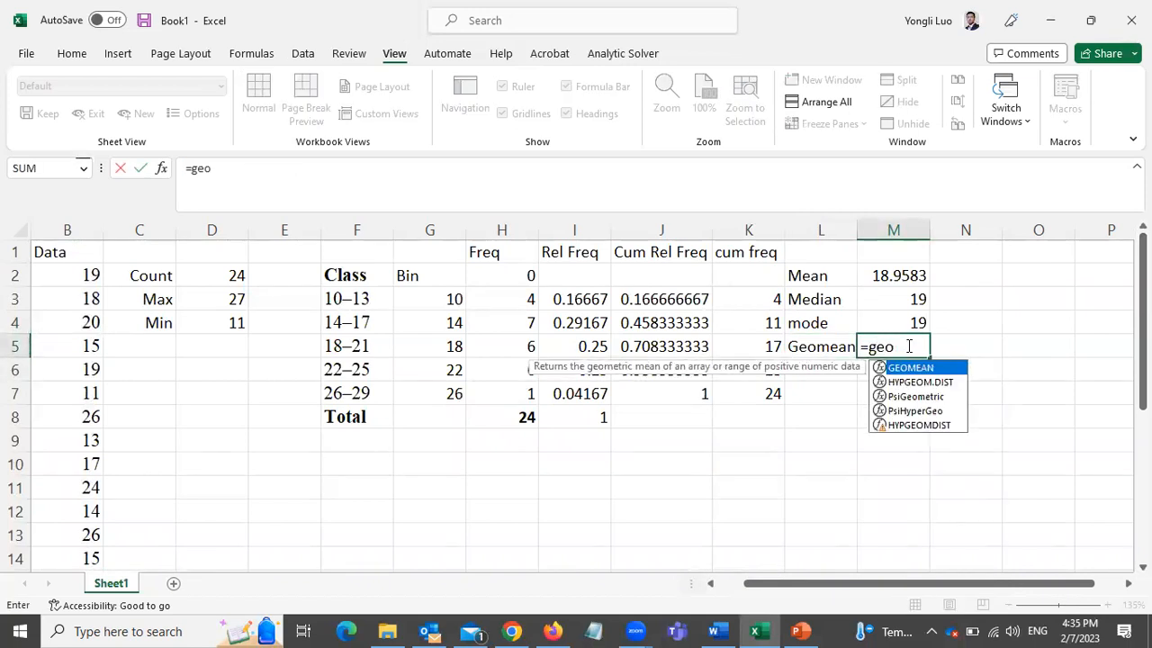
text(mean()
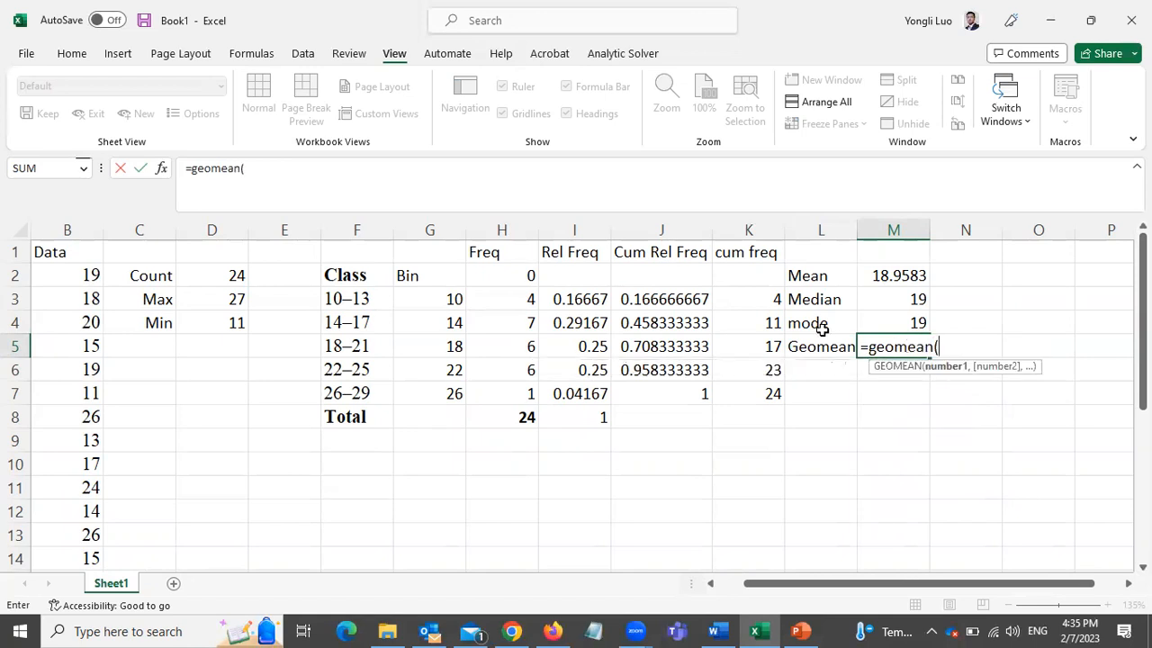
drag(79, 274, 79, 537)
text())
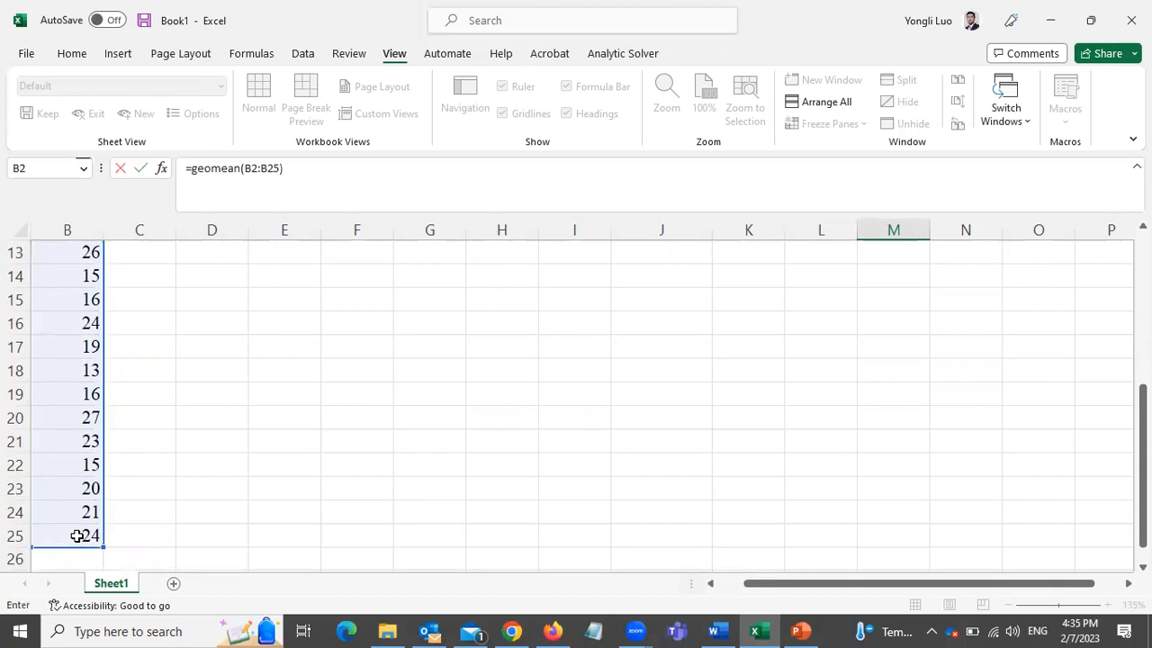
drag(1142, 450, 1142, 292)
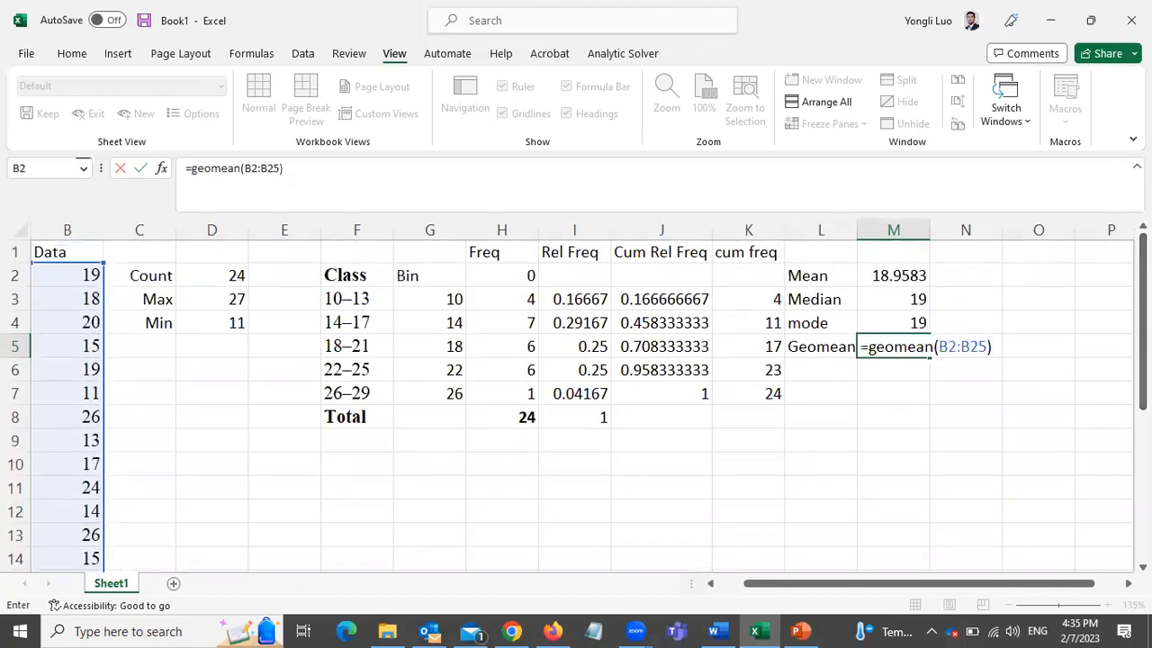
key(Return)
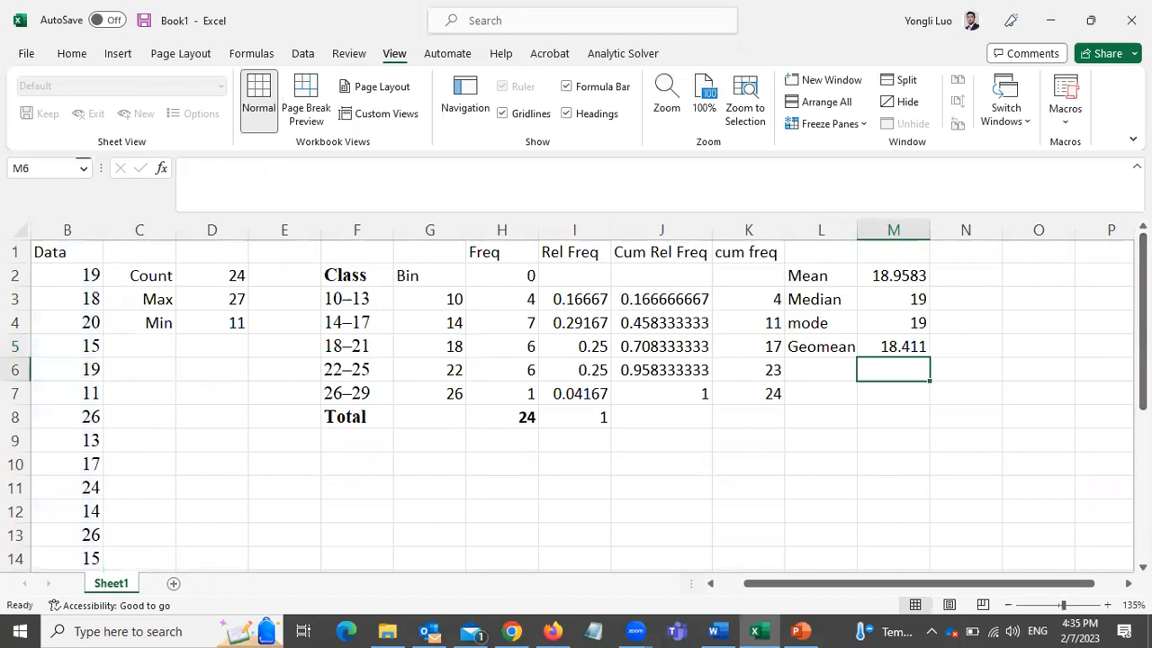
- Consult the statistics tasks in the Word document and, back in Excel, label L6 "Variance", L7 "Stdev" and L8 "Range"
click(719, 630)
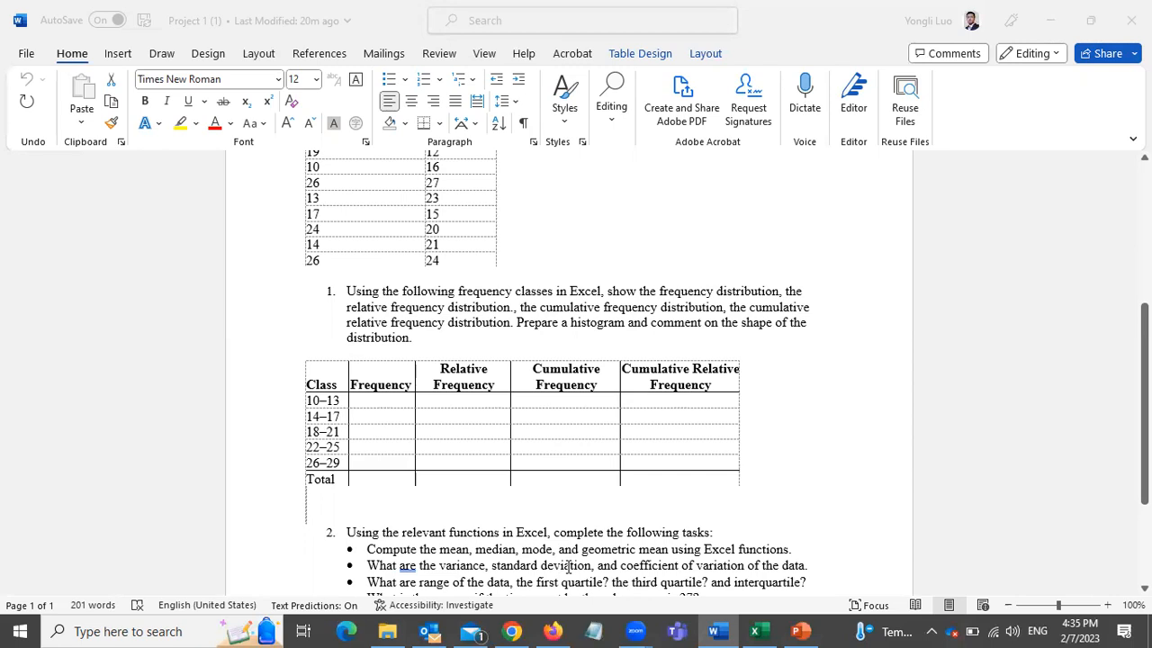
click(758, 631)
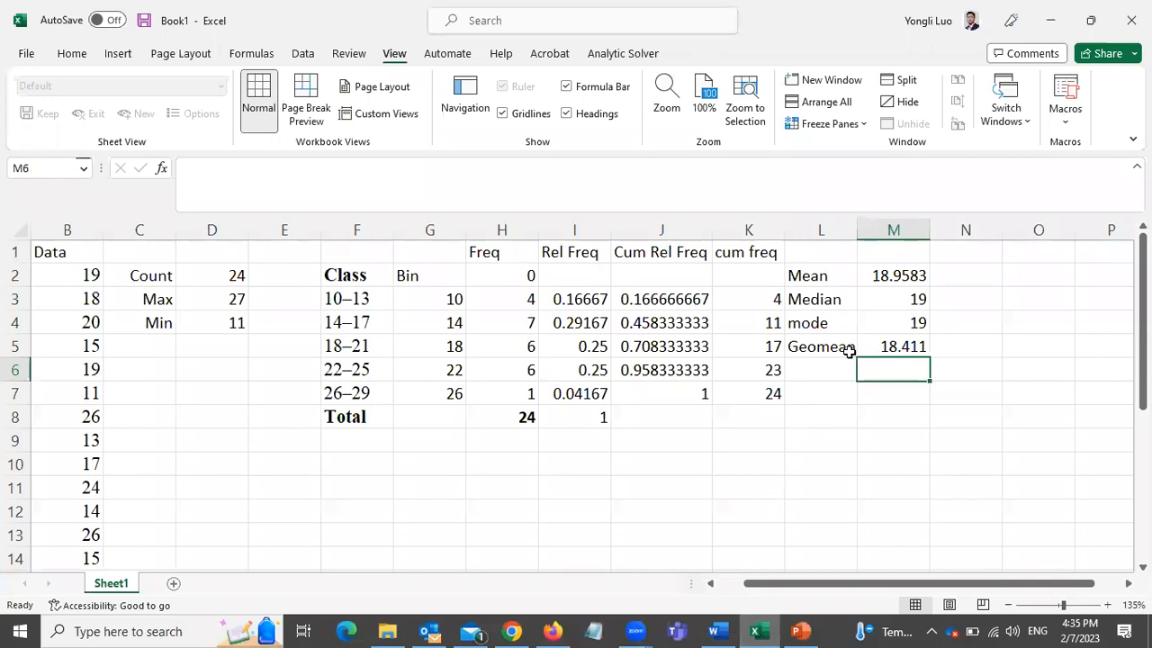
click(814, 367)
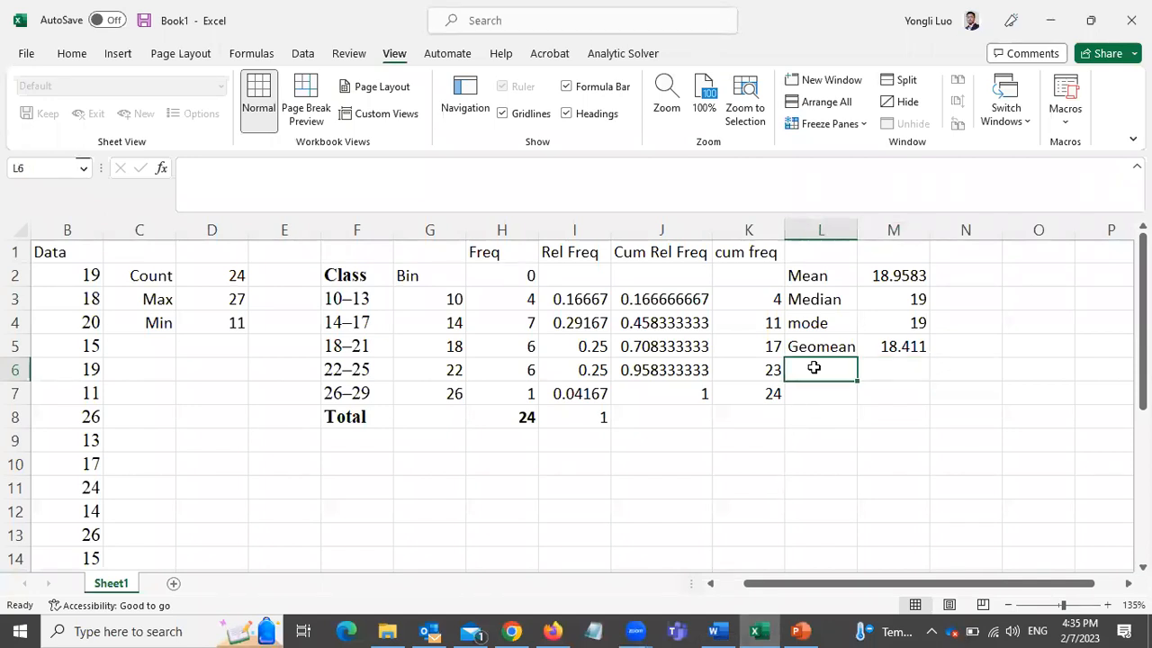
click(916, 322)
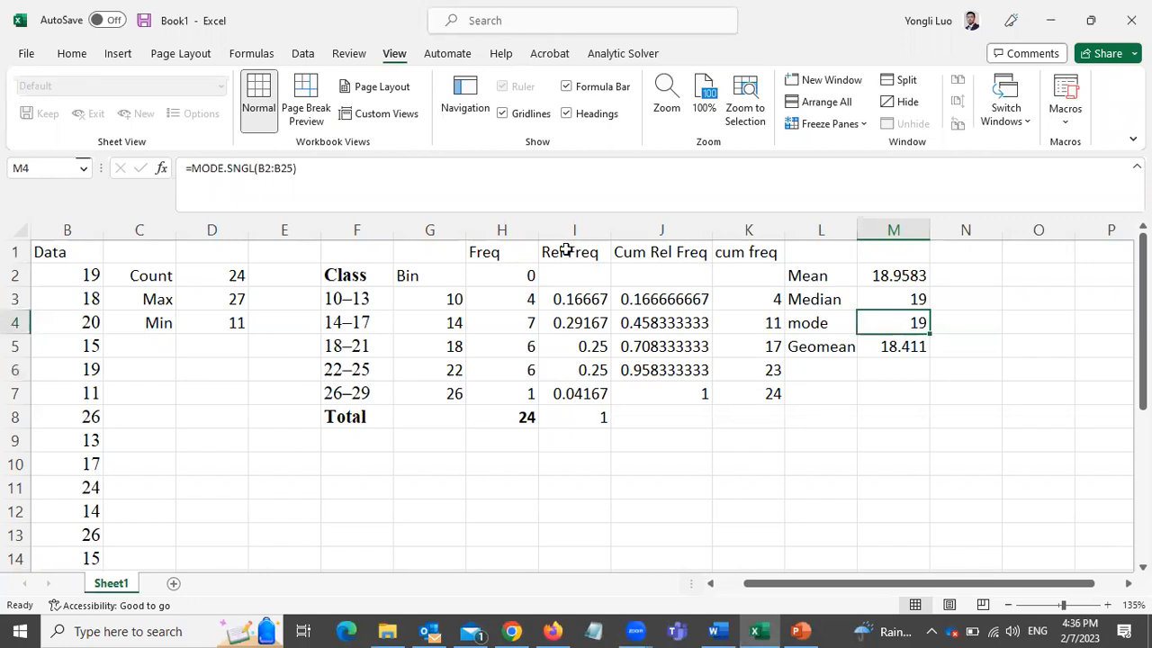
click(808, 374)
text(V)
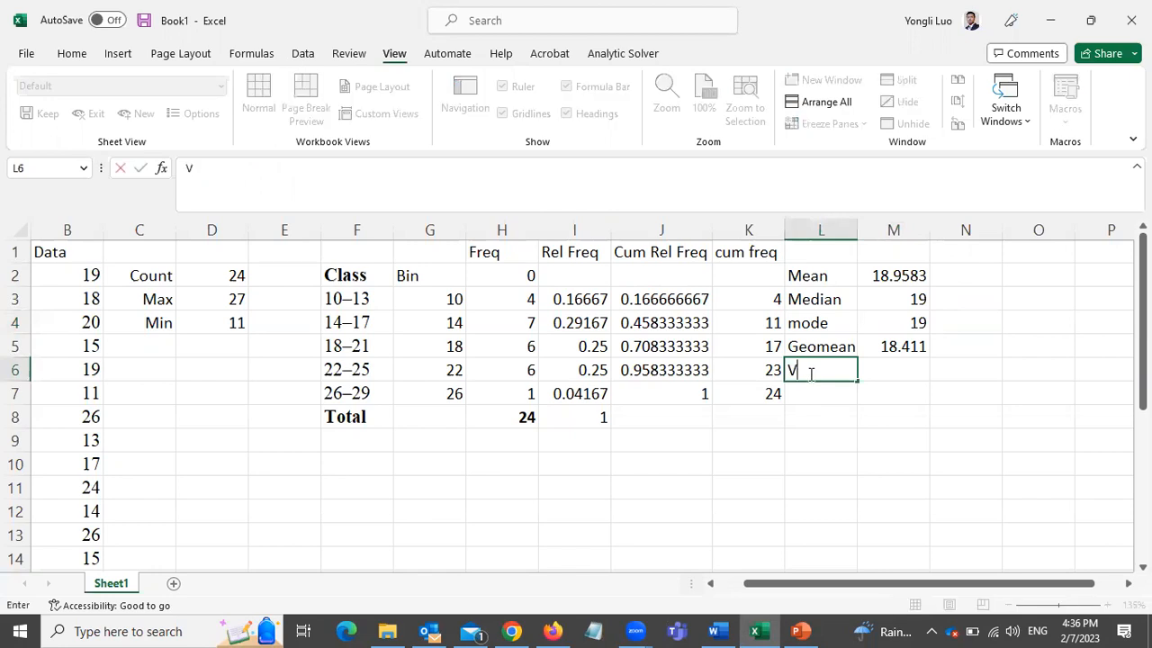
text(ariance)
click(817, 394)
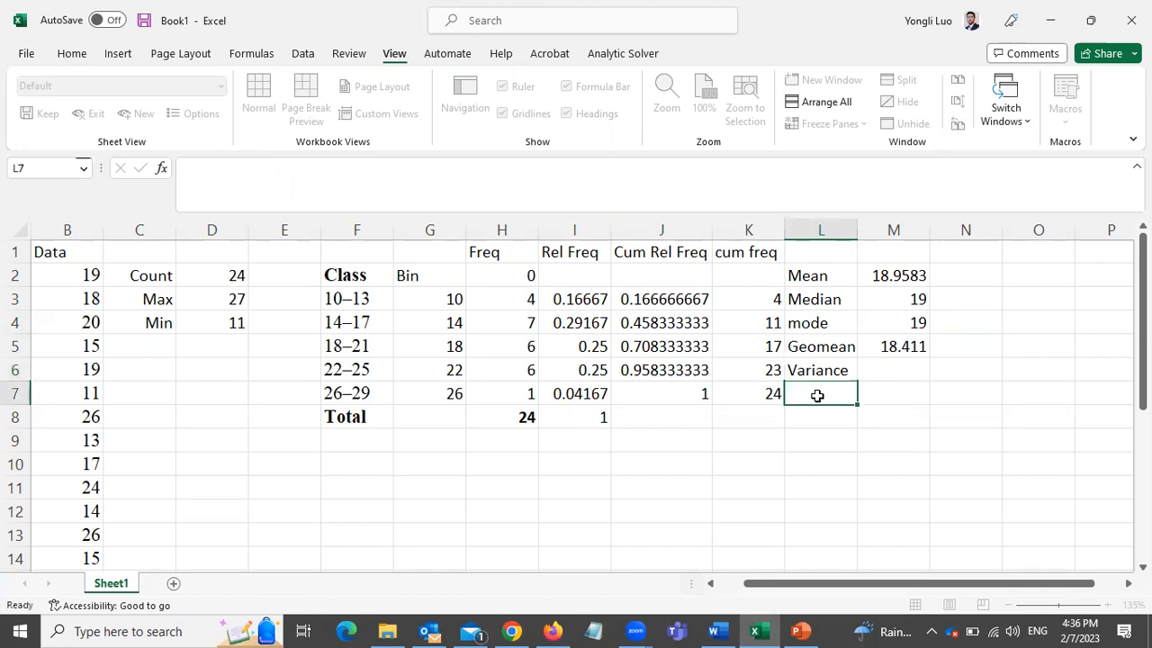
text(dev)
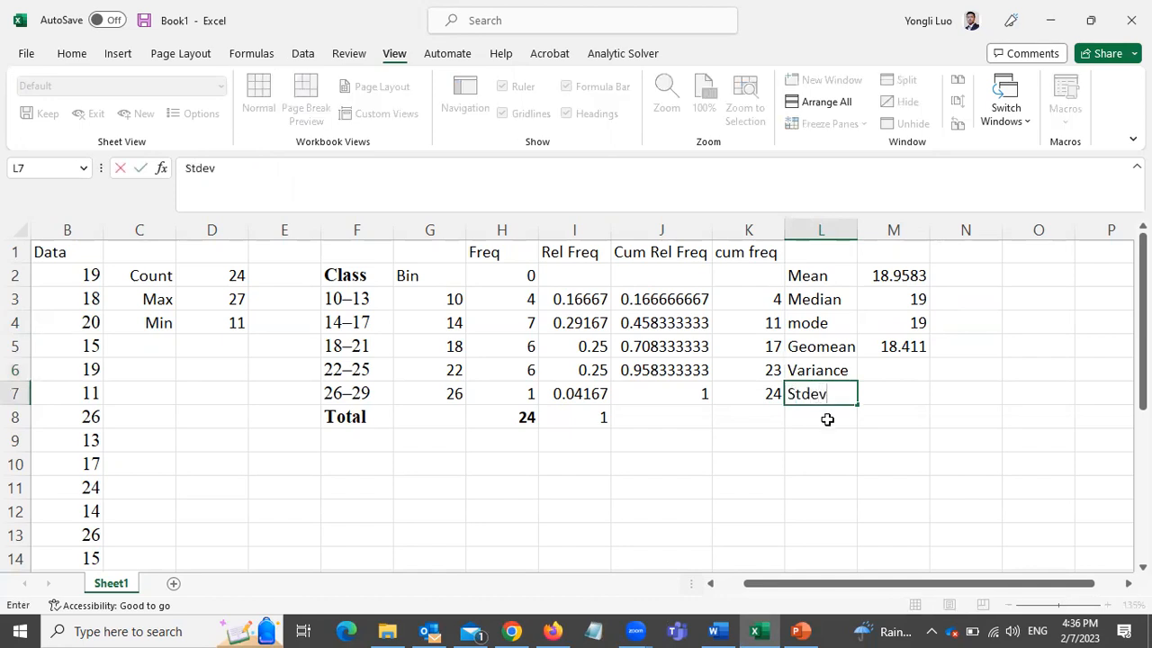
key(Return)
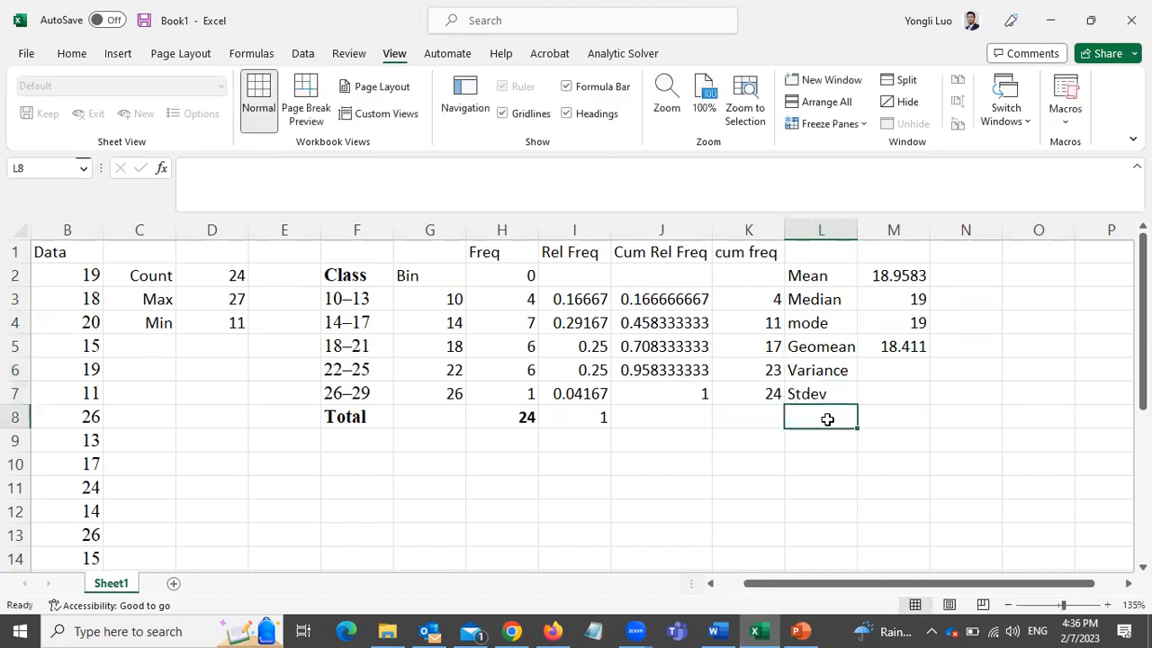
text(CV)
key(BackSpace)
key(BackSpace)
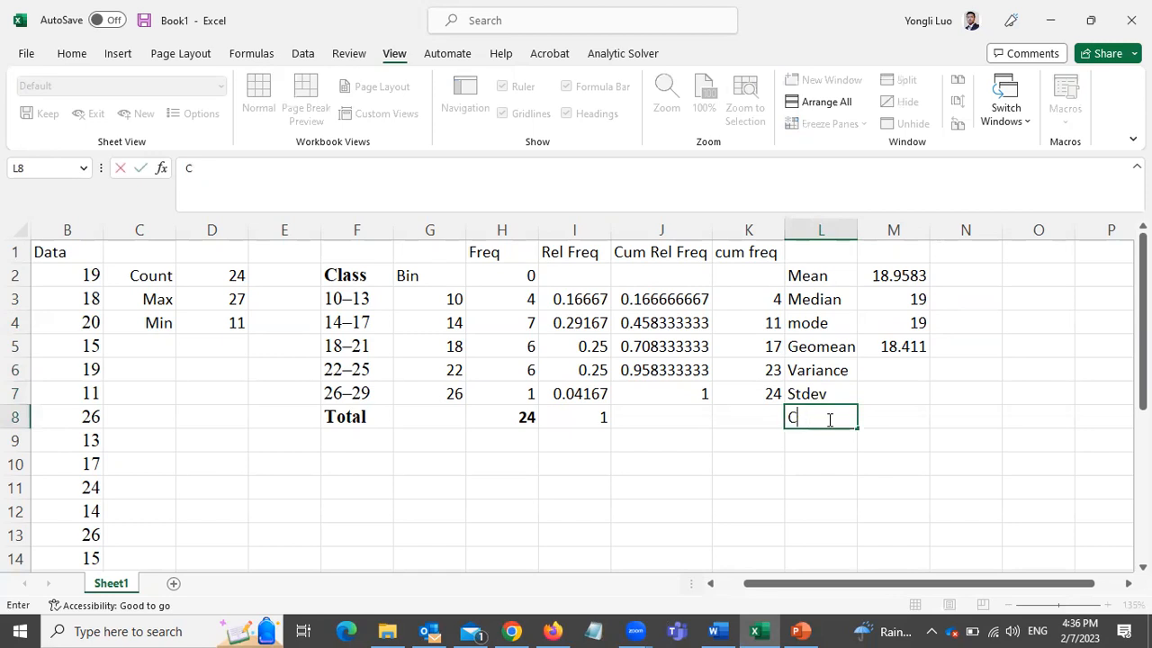
text(Range)
- Calculate the population variance of the data in M6 with =VAR.P(B2:B25)
click(903, 368)
text(=)
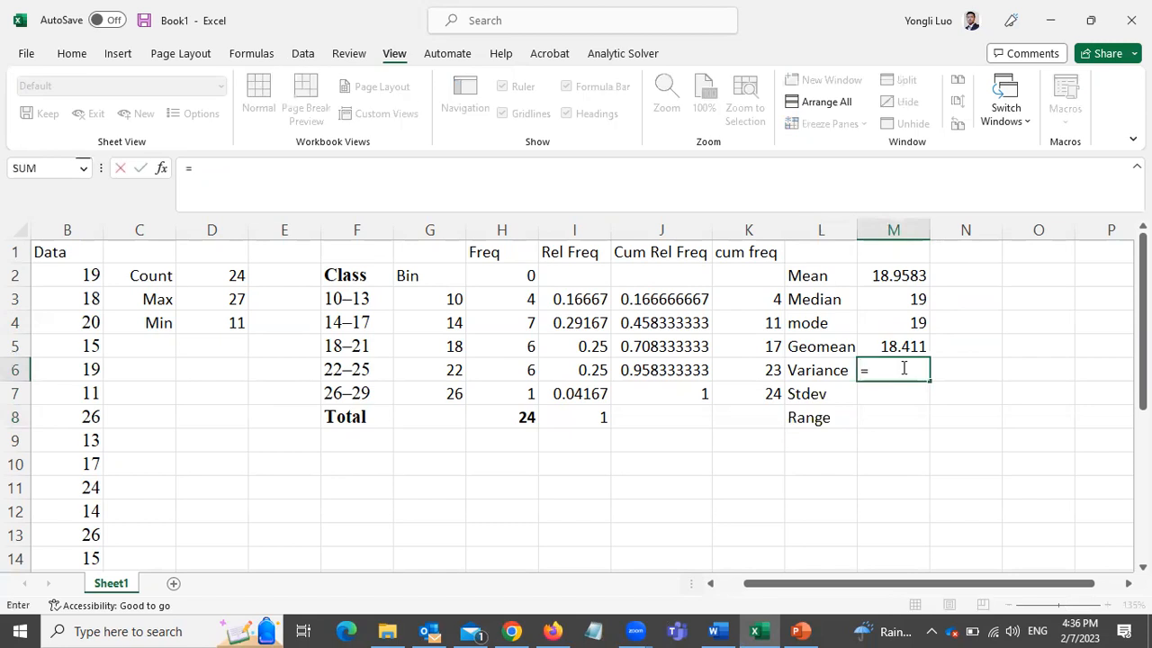
text(var)
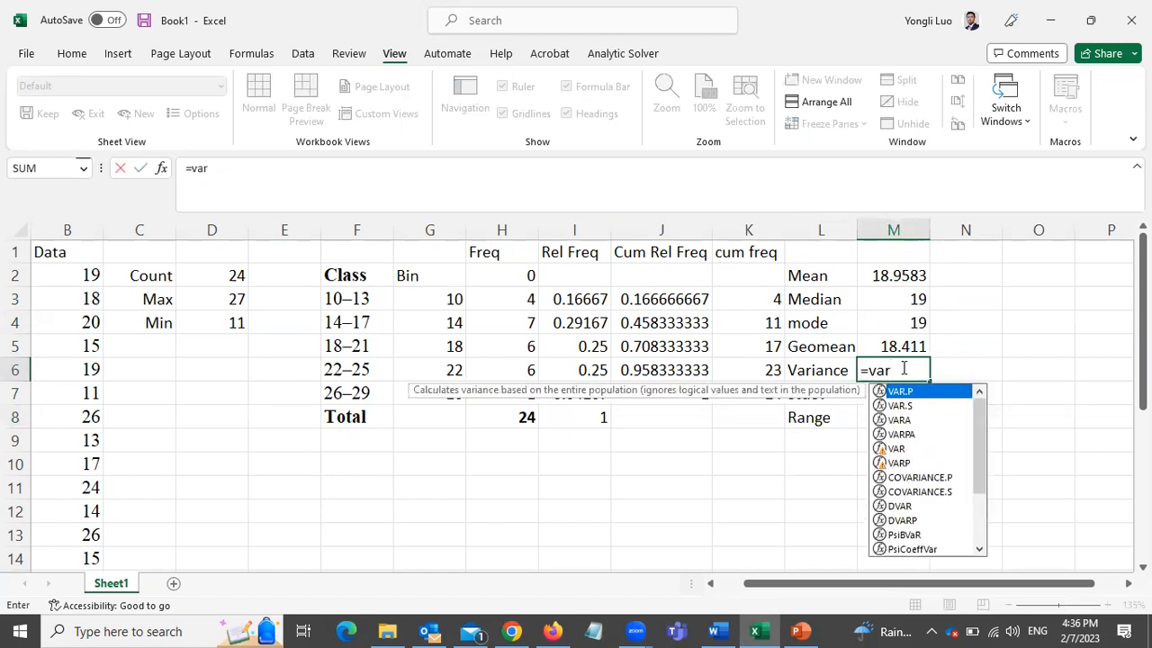
key(BackSpace)
text(r.p)
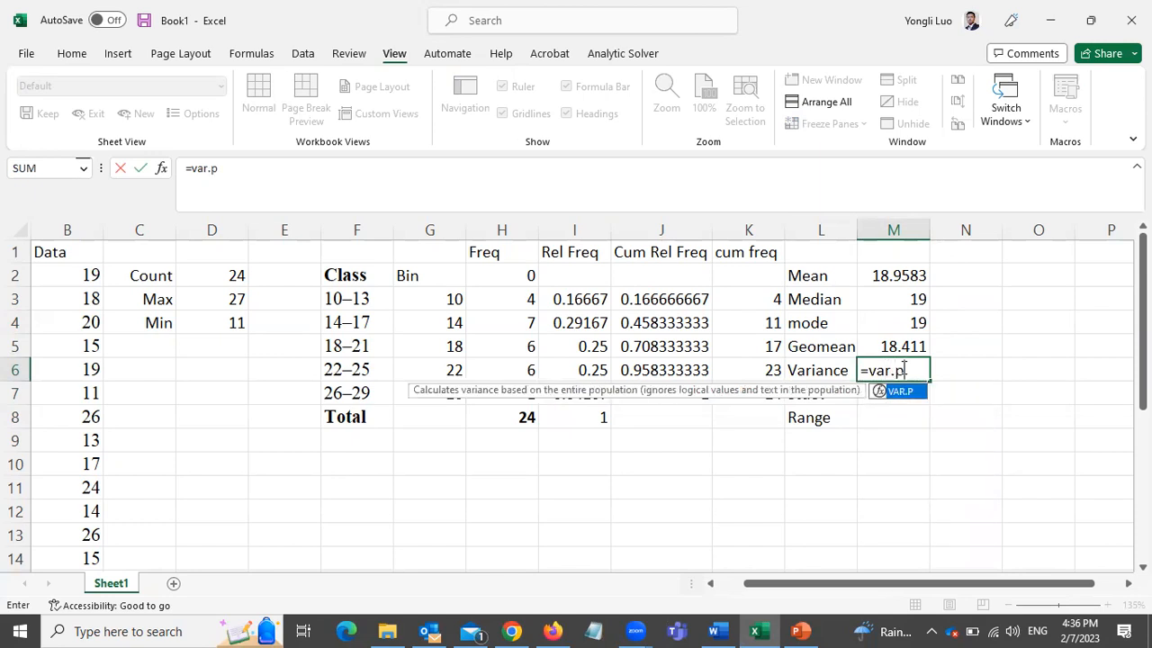
text(()
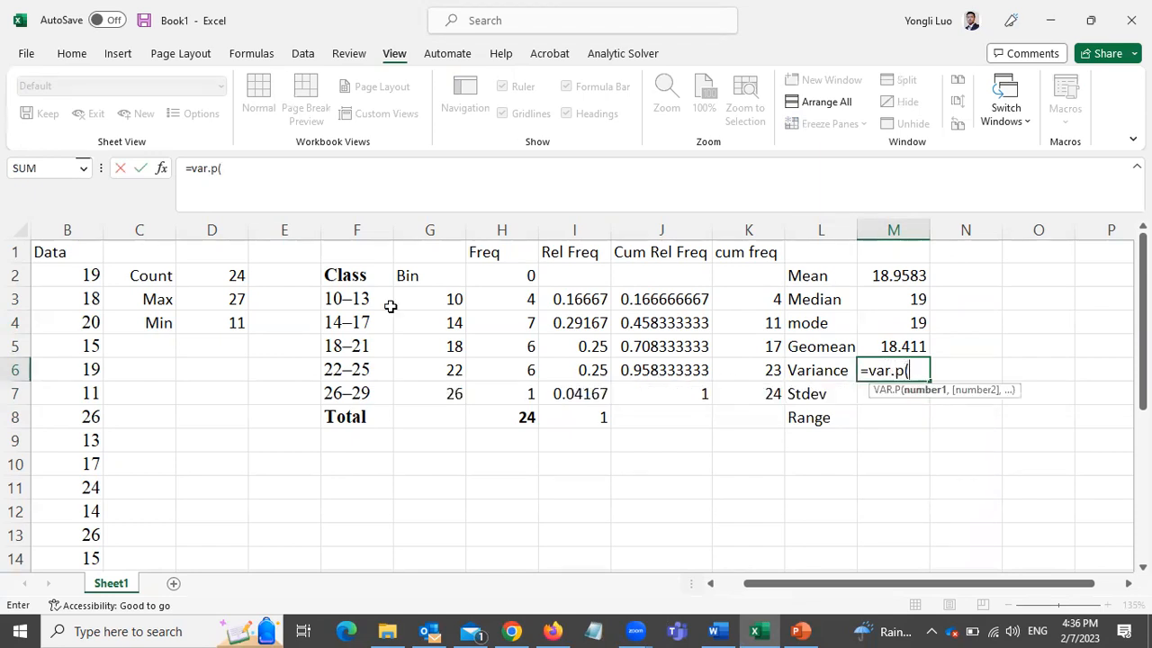
click(80, 277)
drag(80, 277, 84, 513)
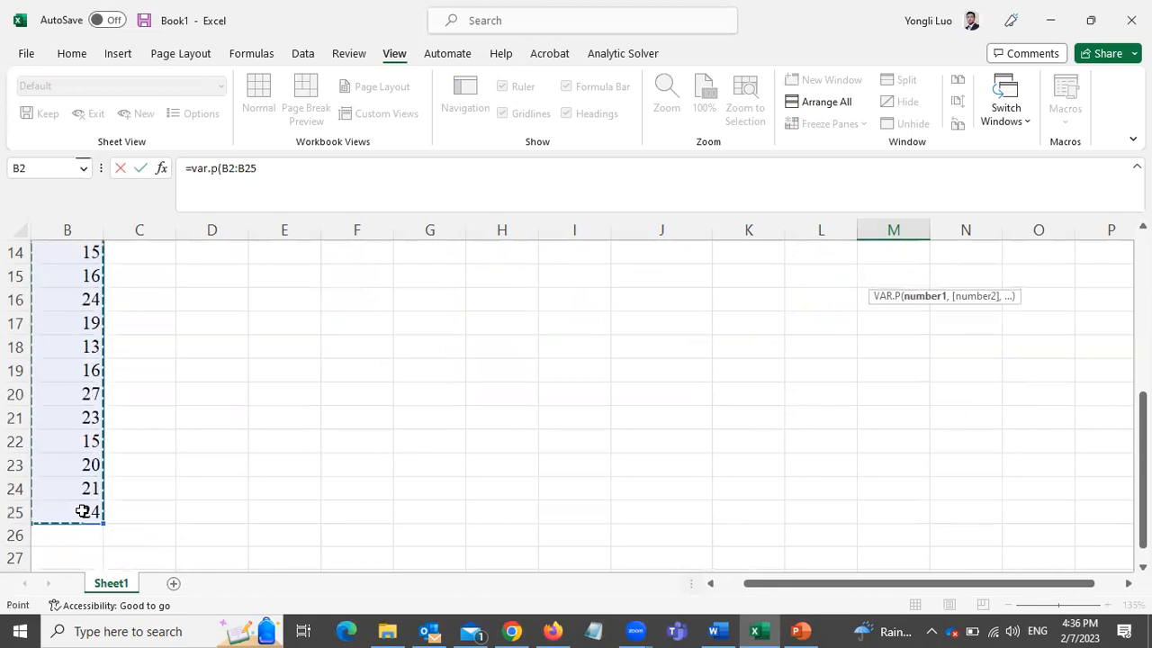
drag(1143, 427, 1142, 261)
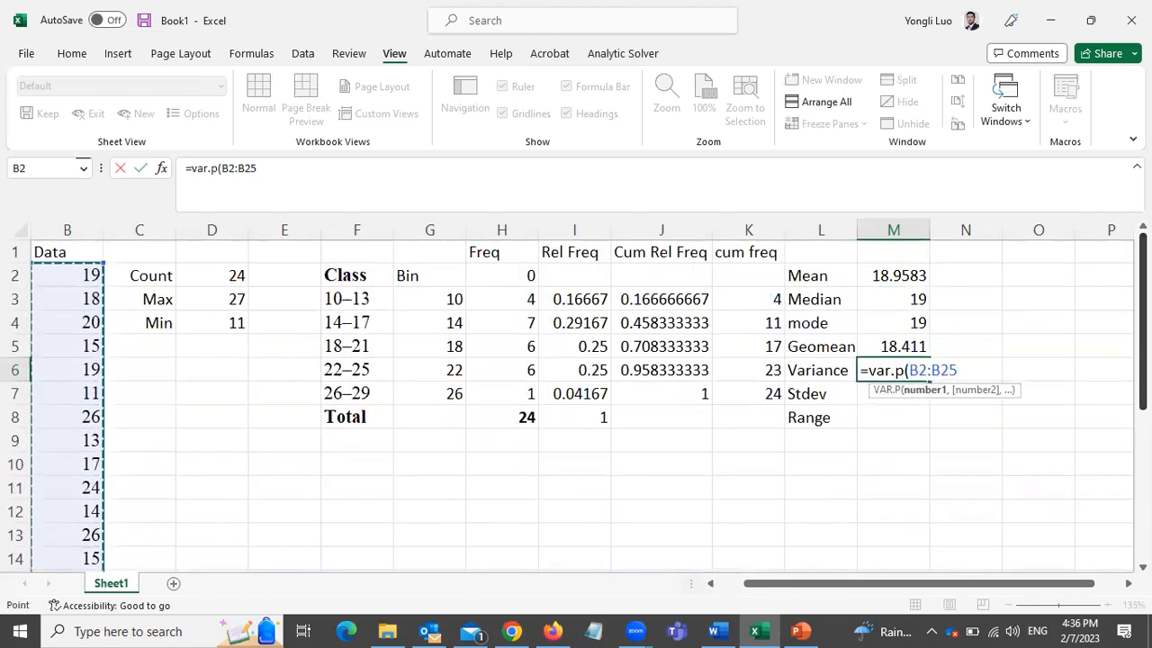
text())
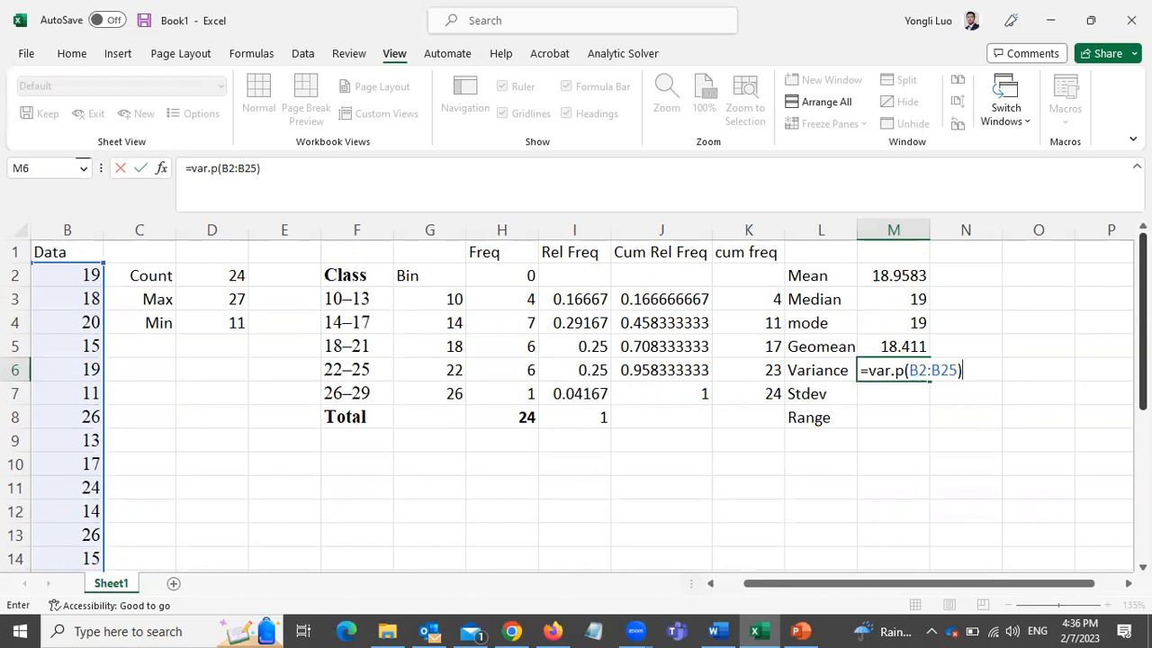
key(Return)
- Calculate the population standard deviation of the data in M7 with =STDEV.P(B2:B25)
text(=)
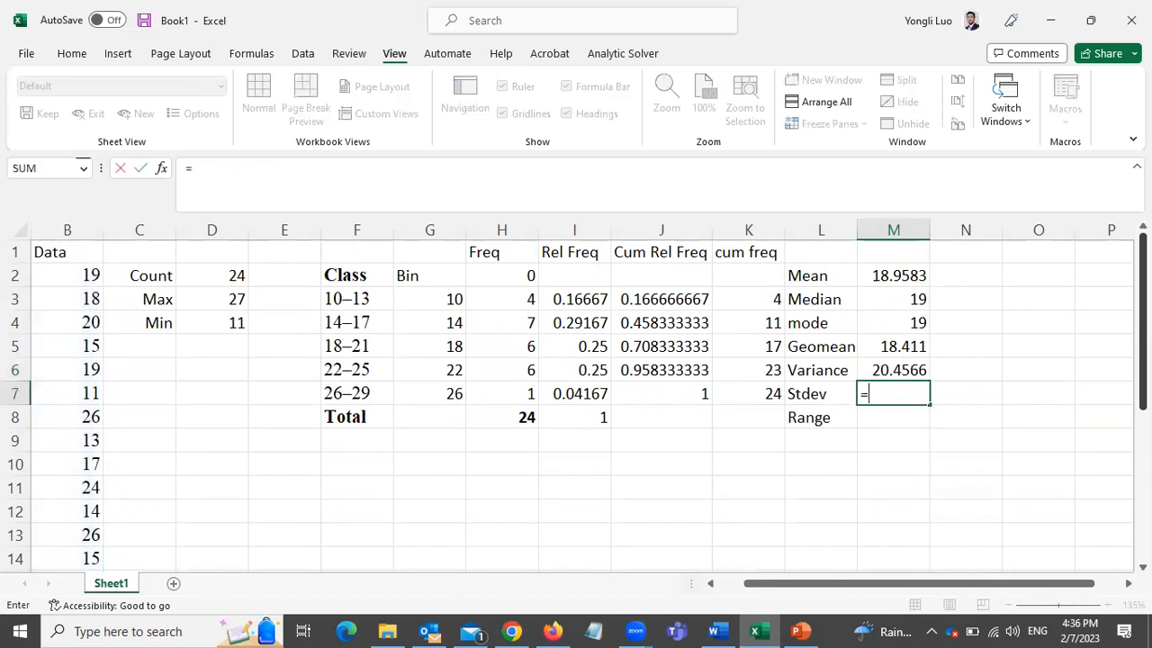
text(stdev)
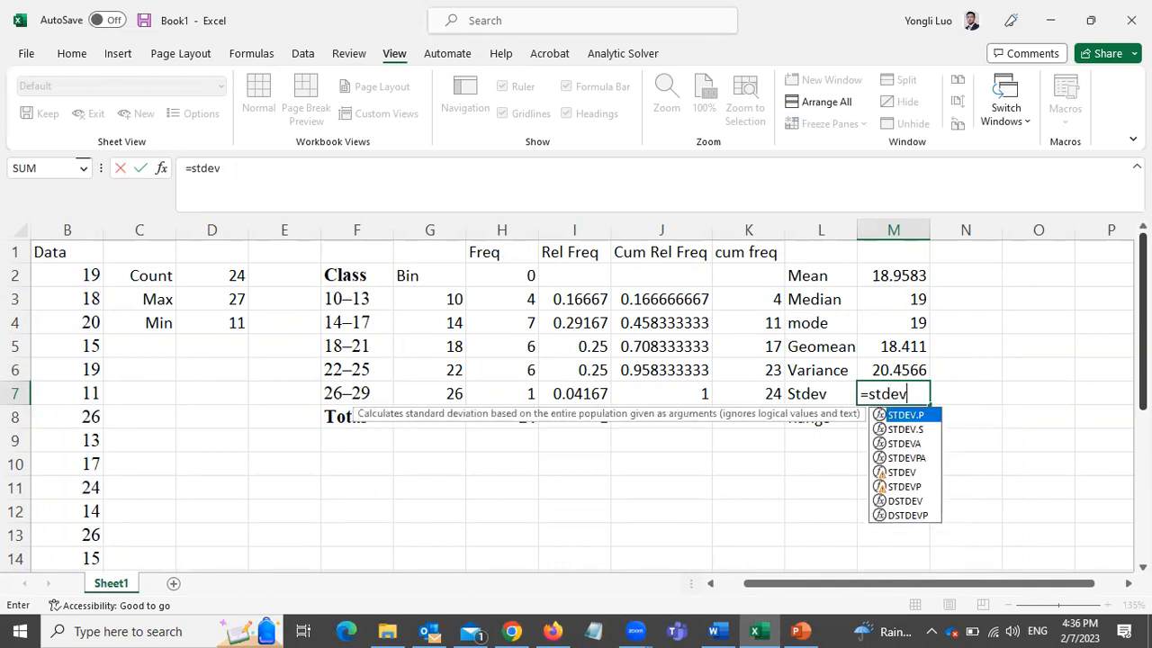
text(.)
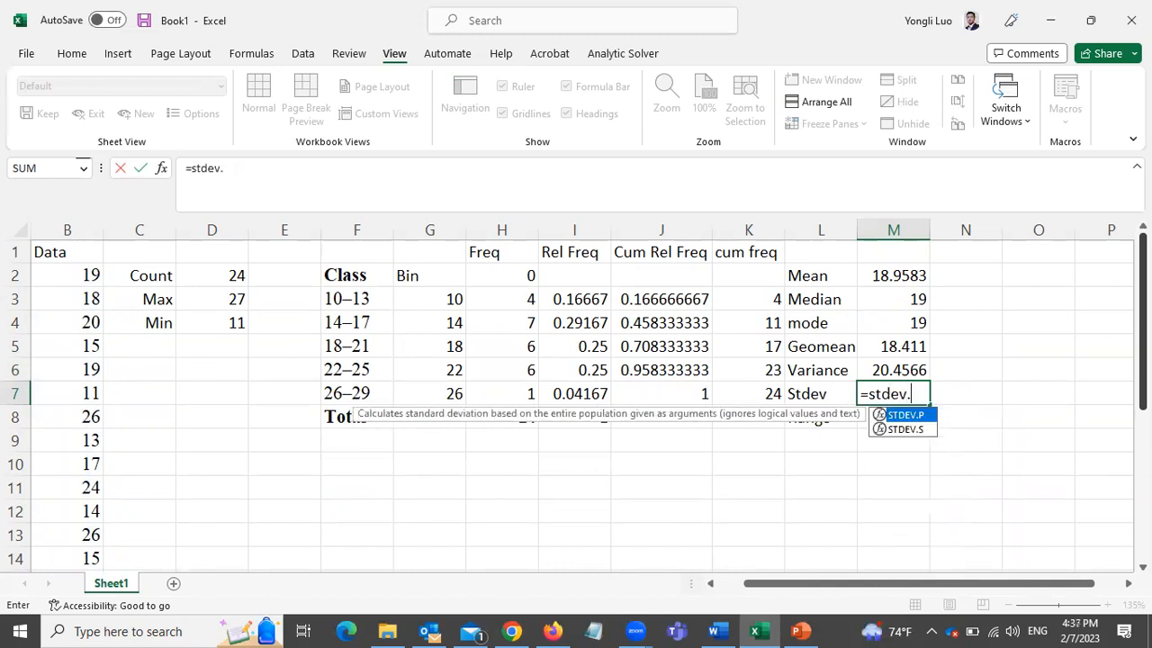
text(p()
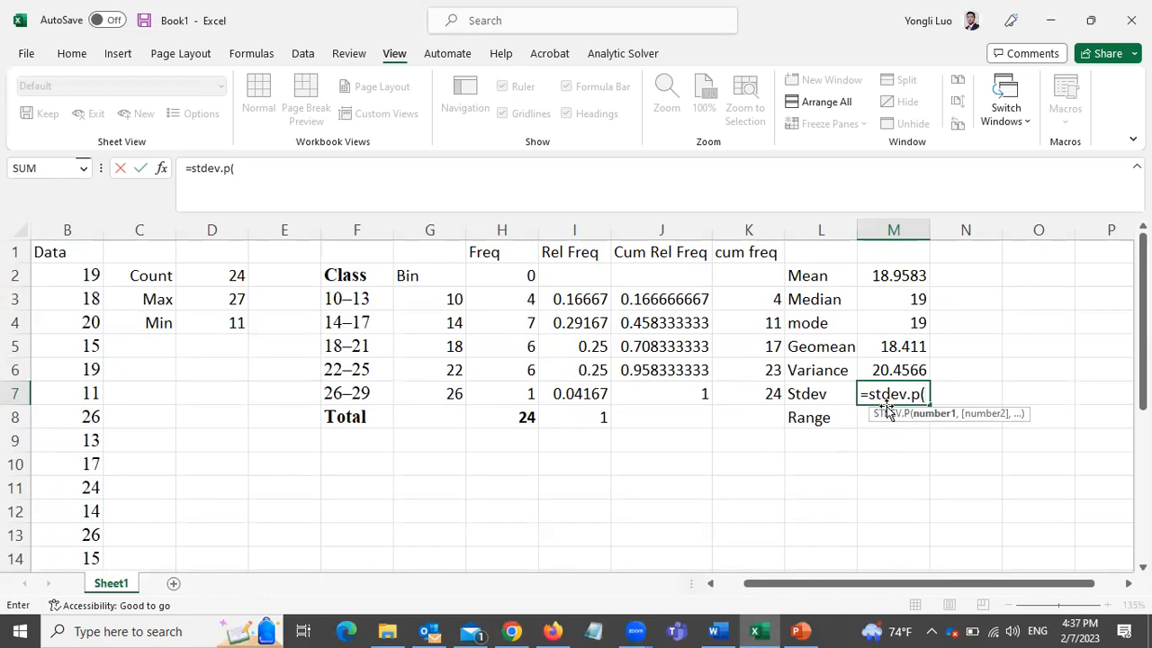
drag(78, 271, 72, 501)
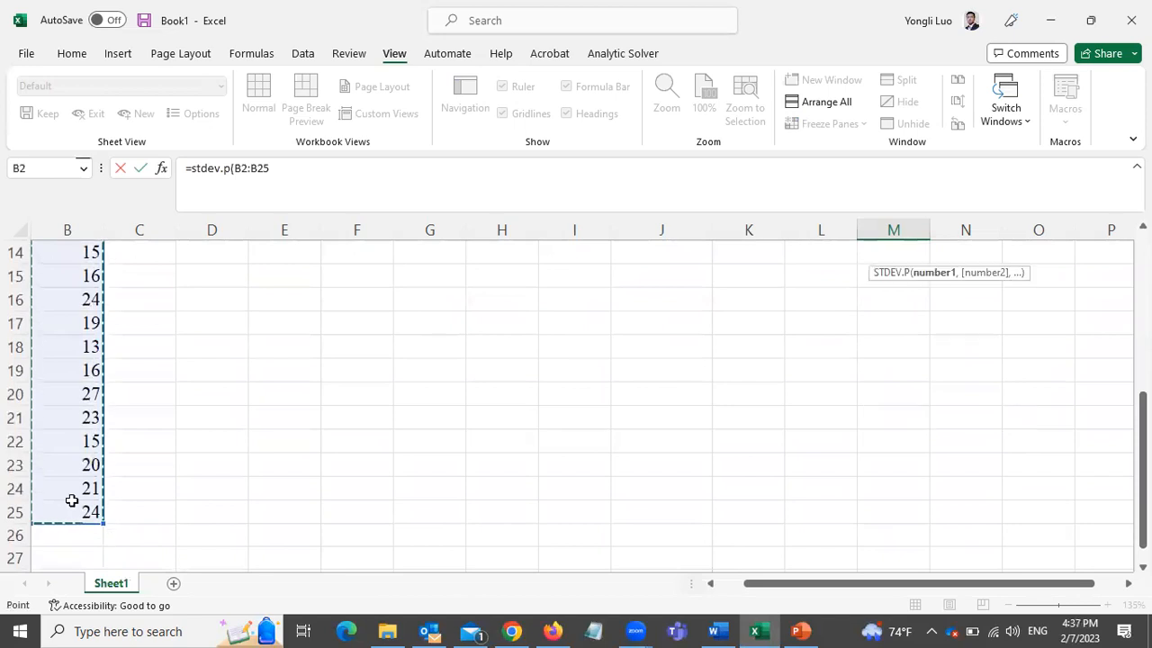
drag(1143, 417, 1141, 268)
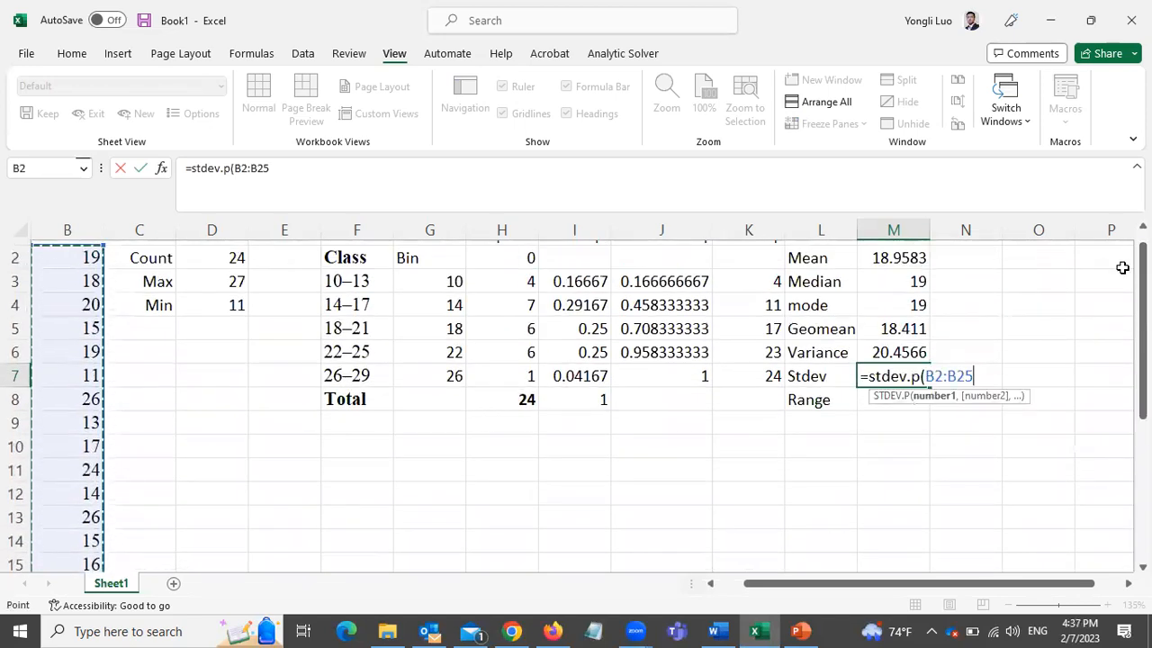
text())
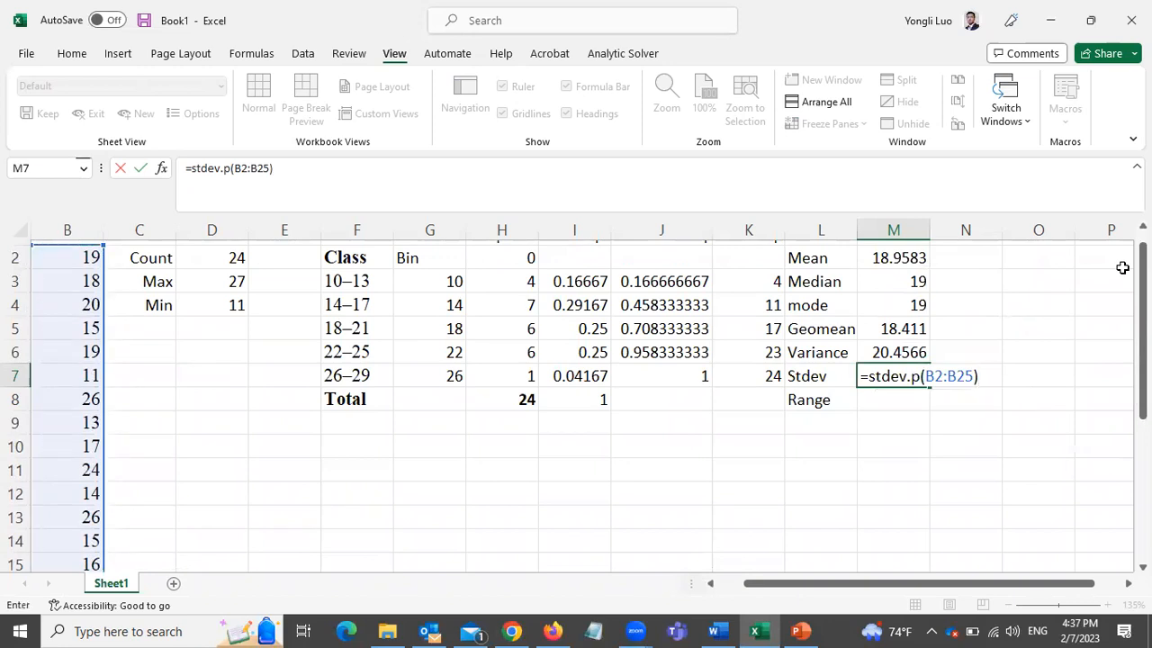
key(Return)
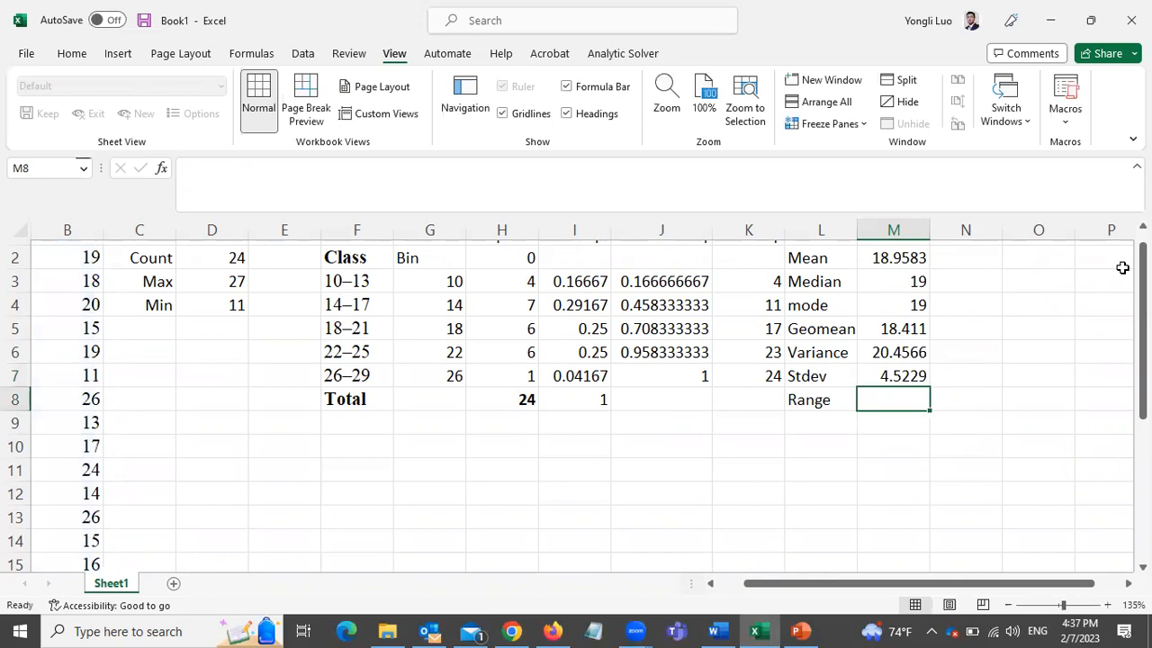
- Calculate the range in M8 by subtracting the minimum from the maximum with =D3-D4
text(=)
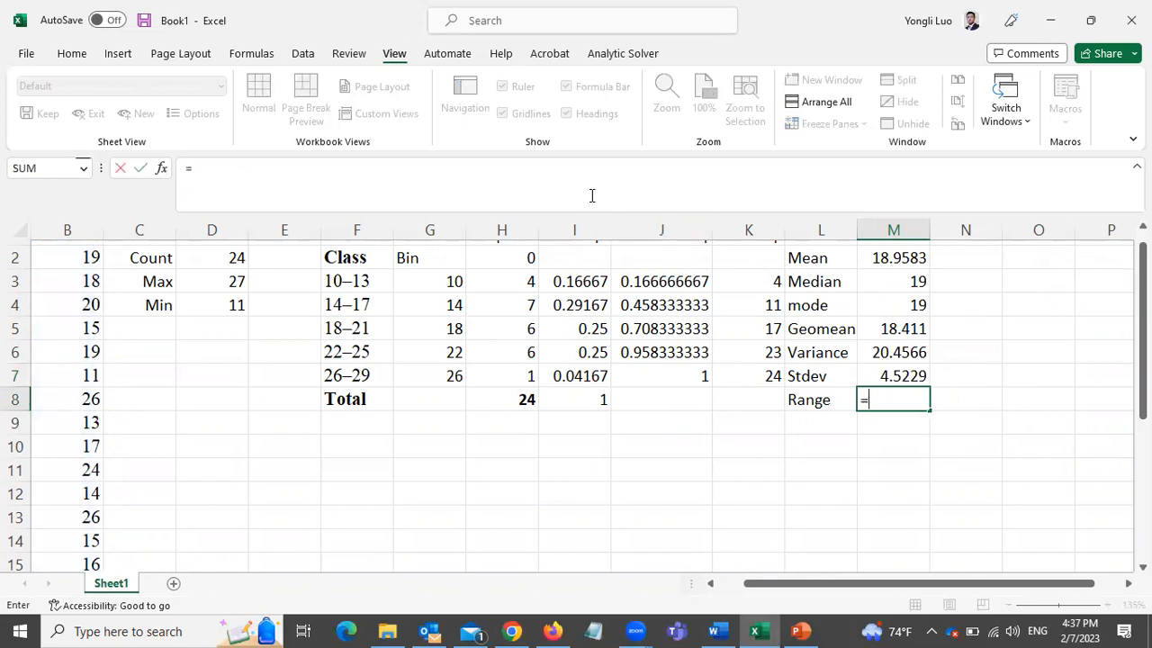
click(229, 283)
text(-)
click(220, 306)
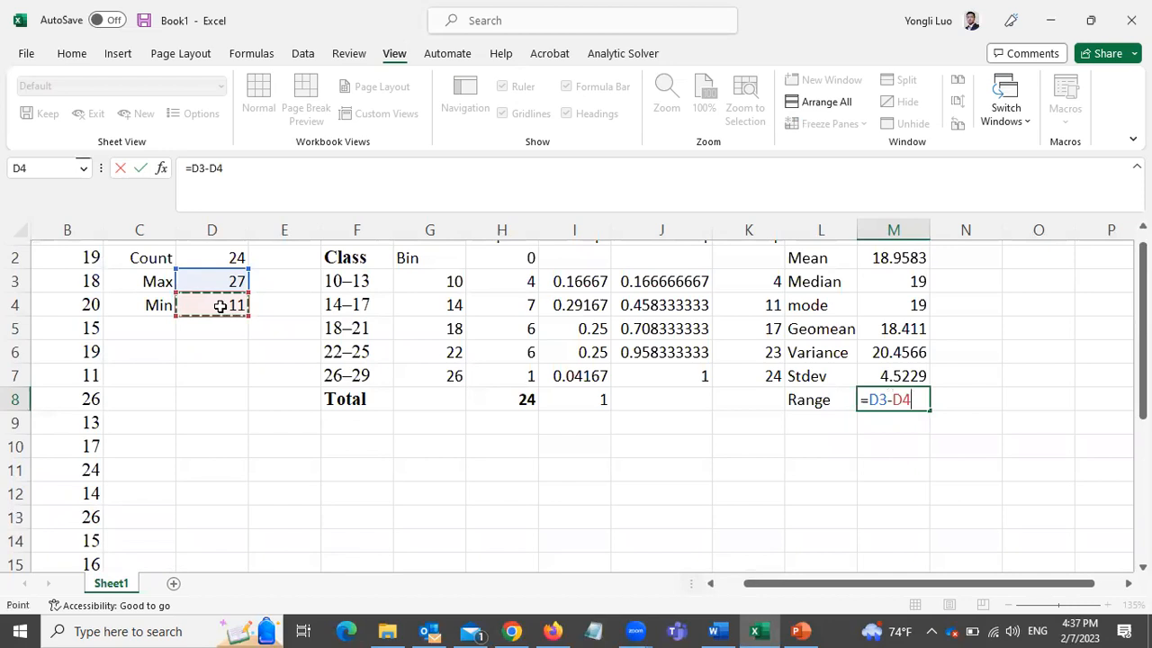
key(Return)
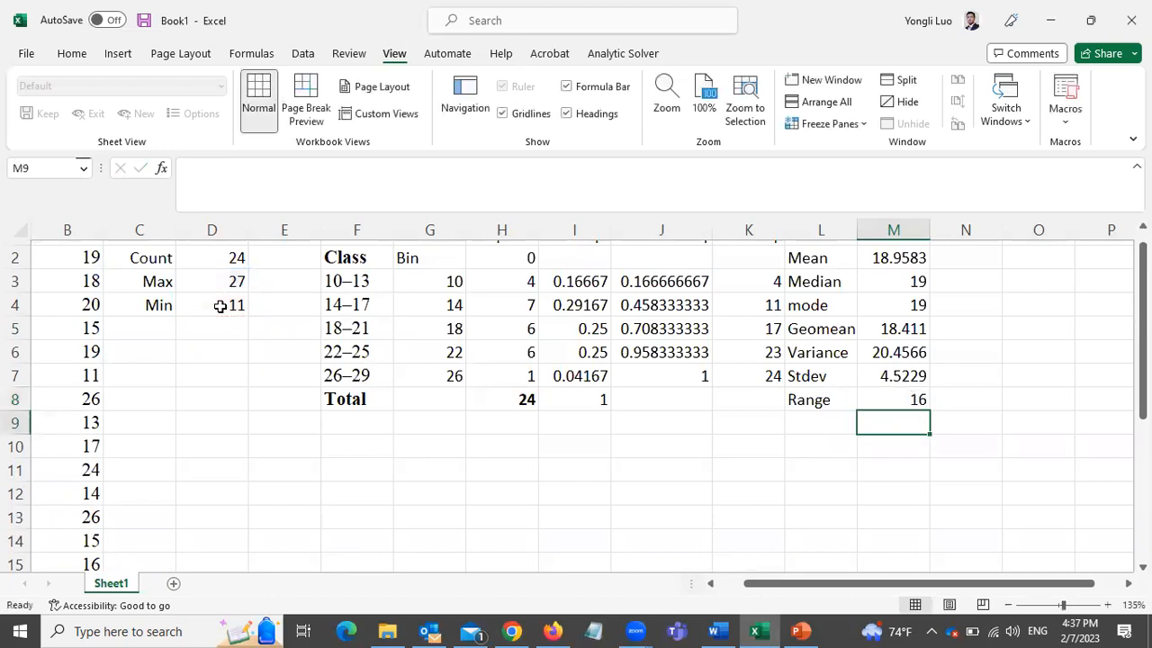
- Label L9 "CV" and calculate the coefficient of variation in M9 by dividing Stdev by Mean with =M7/M2
click(819, 426)
text(CV)
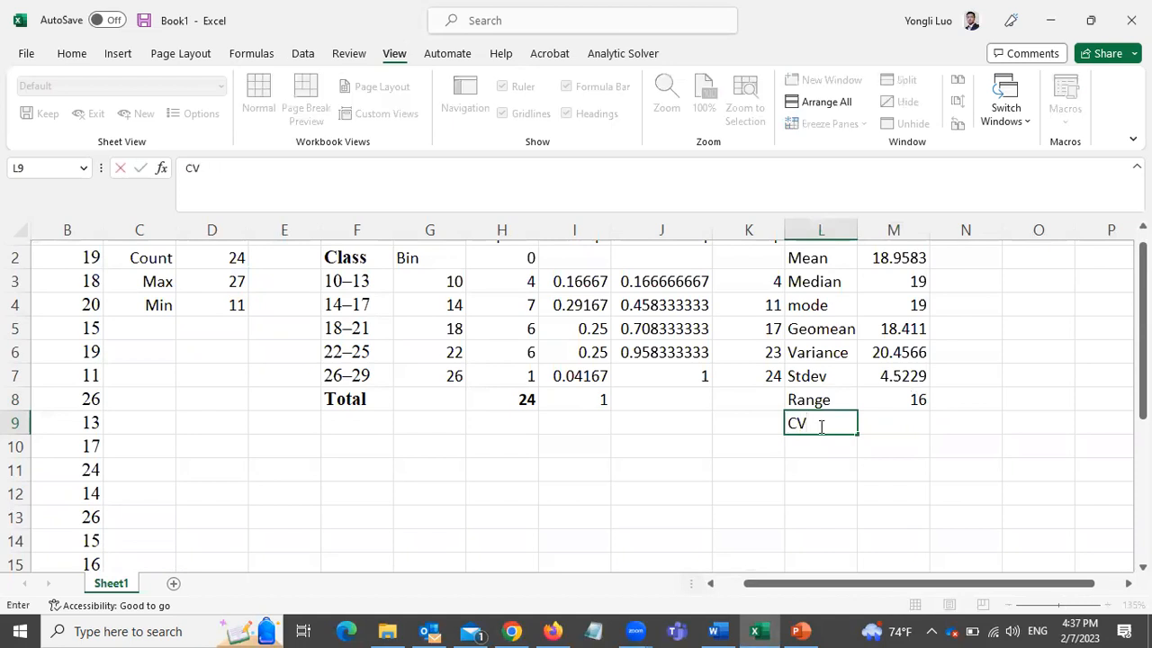
click(912, 428)
text(=)
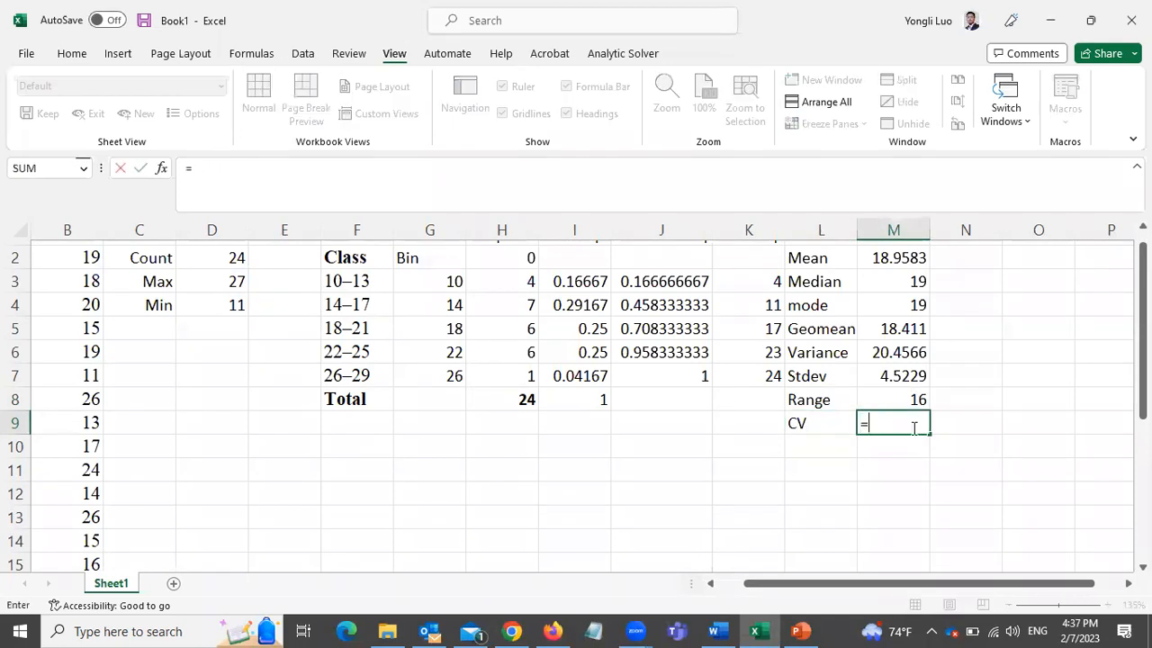
click(908, 376)
text(/)
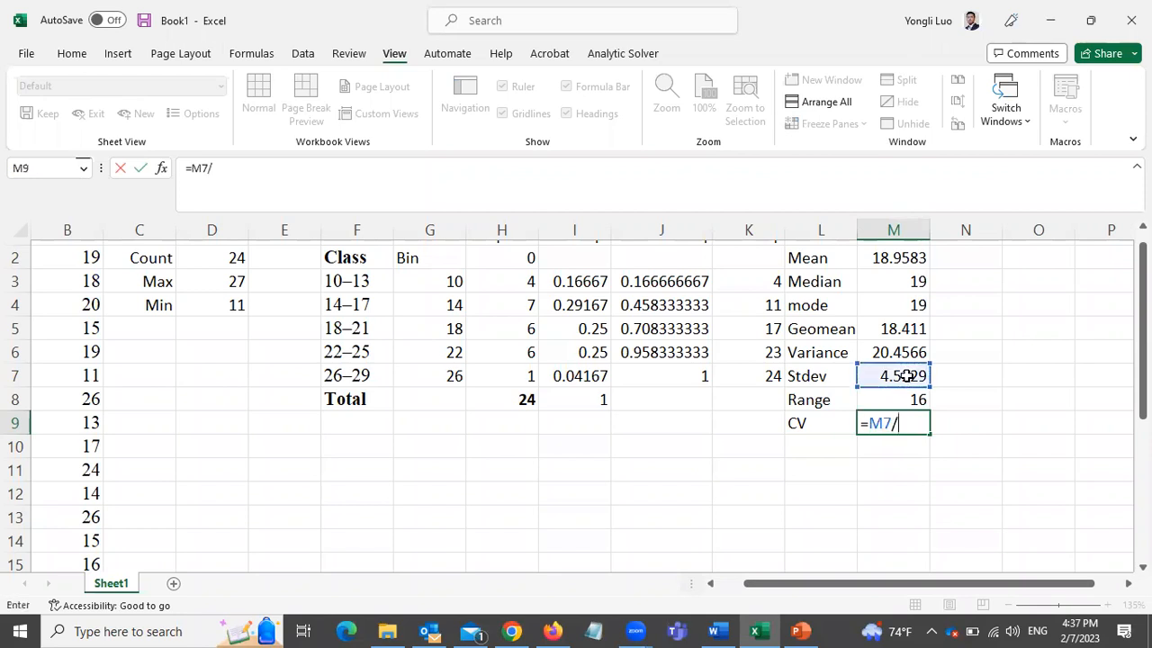
click(900, 254)
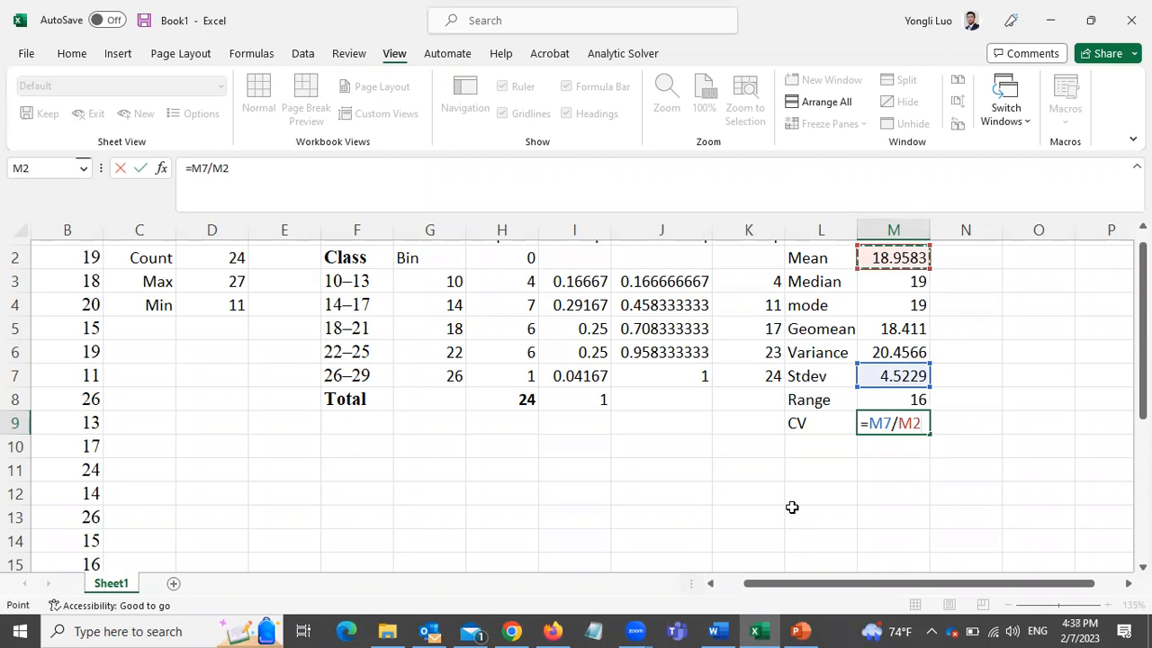
mouse_move(730, 630)
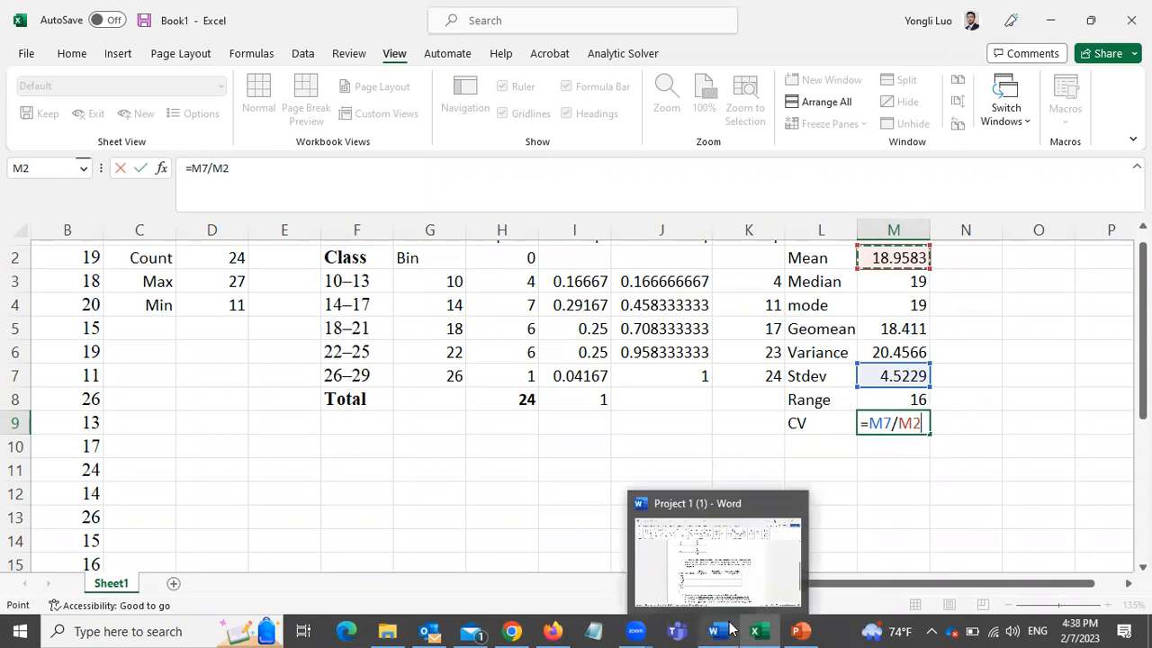
key(Return)
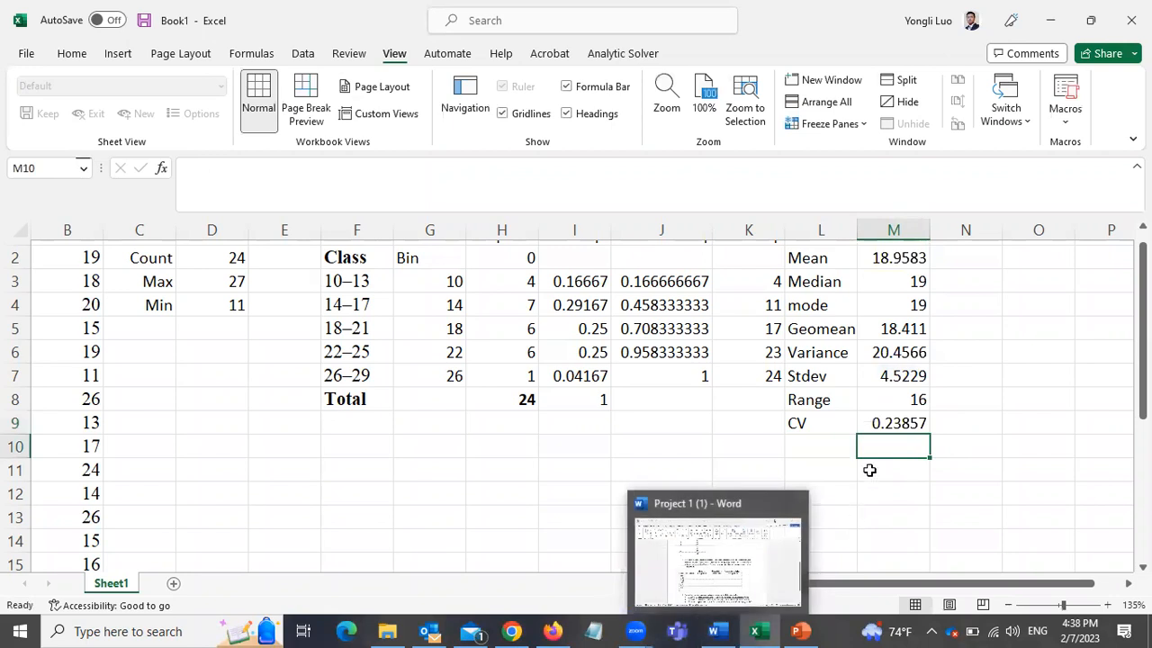
- Re-enter the coefficient of variation formula =M7/M2 in M9
click(907, 425)
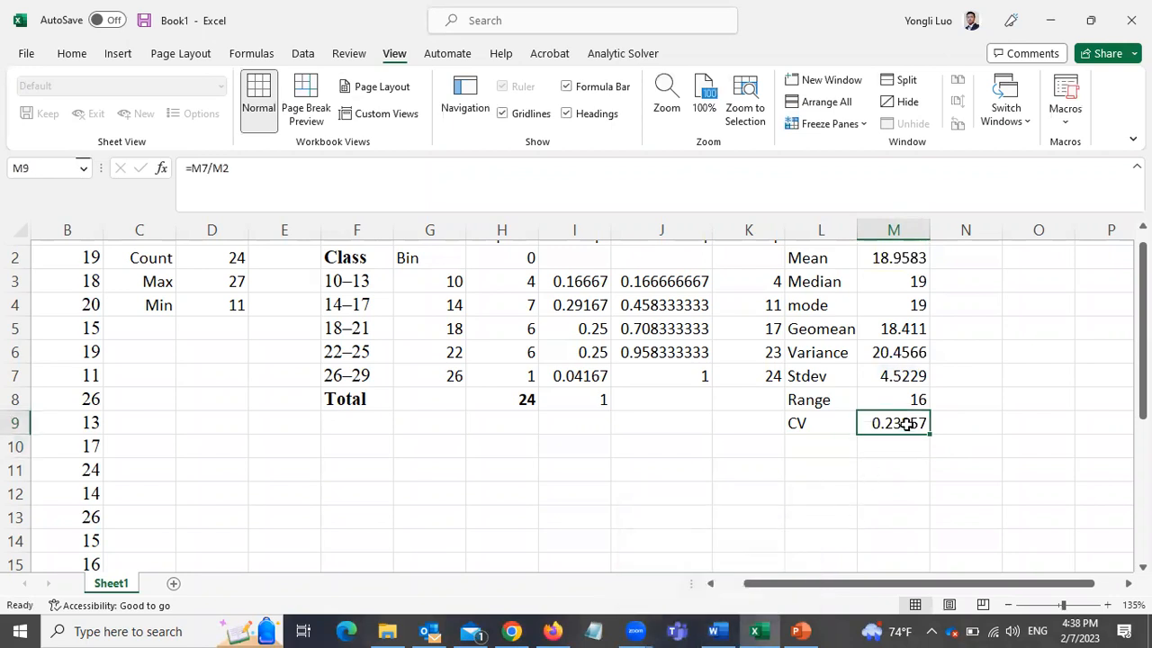
text(=)
click(892, 379)
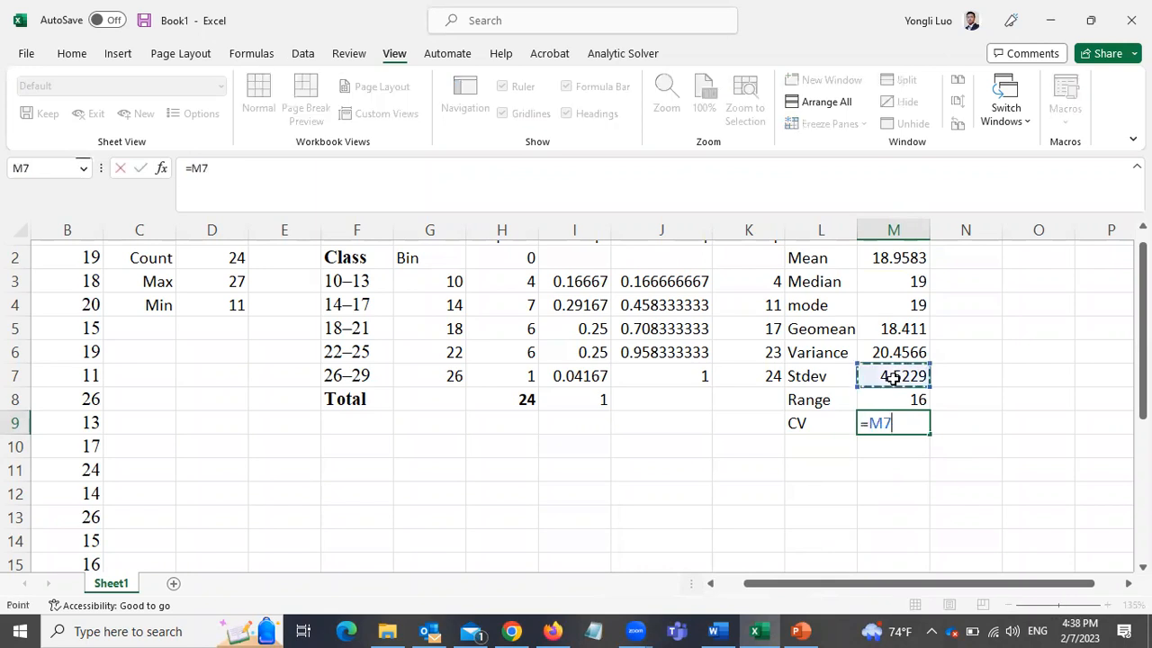
text(/)
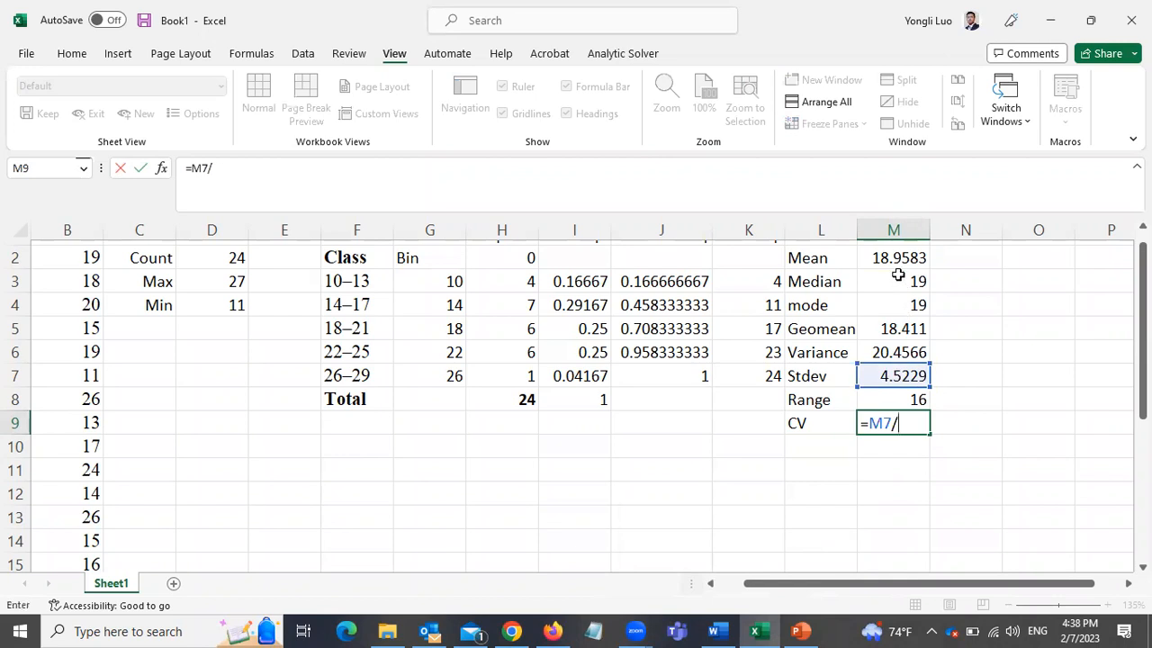
click(899, 255)
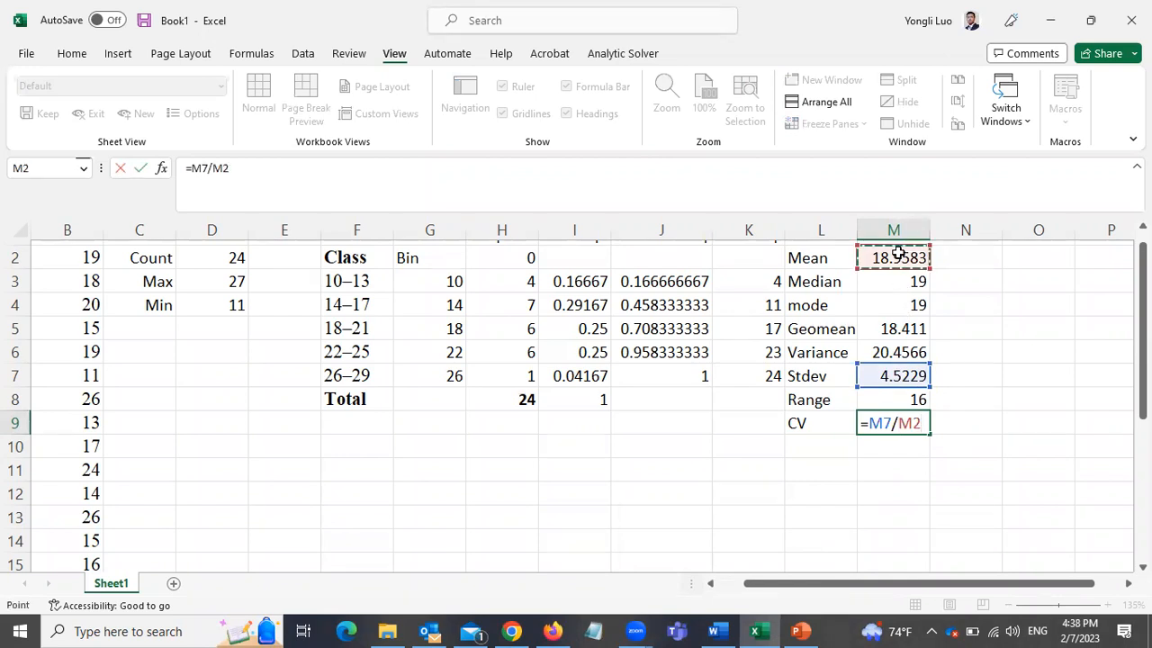
key(Return)
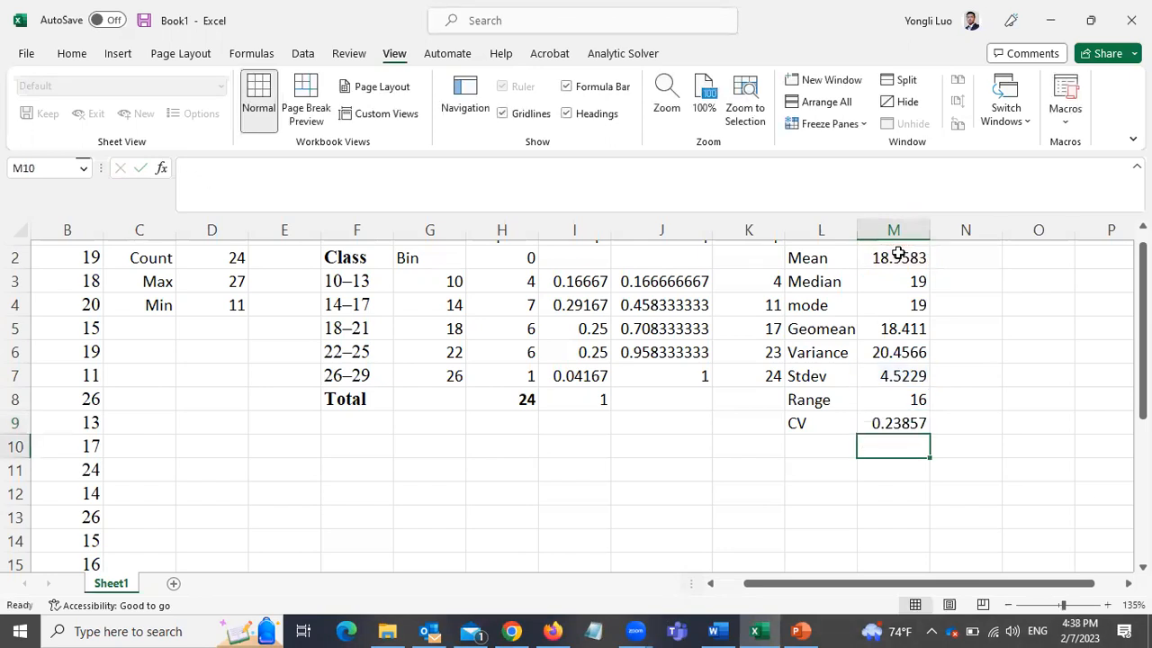
- Check the quartile task in the Word document, then search Excel's help for "quartile" and open the QUARTILE function article
click(716, 631)
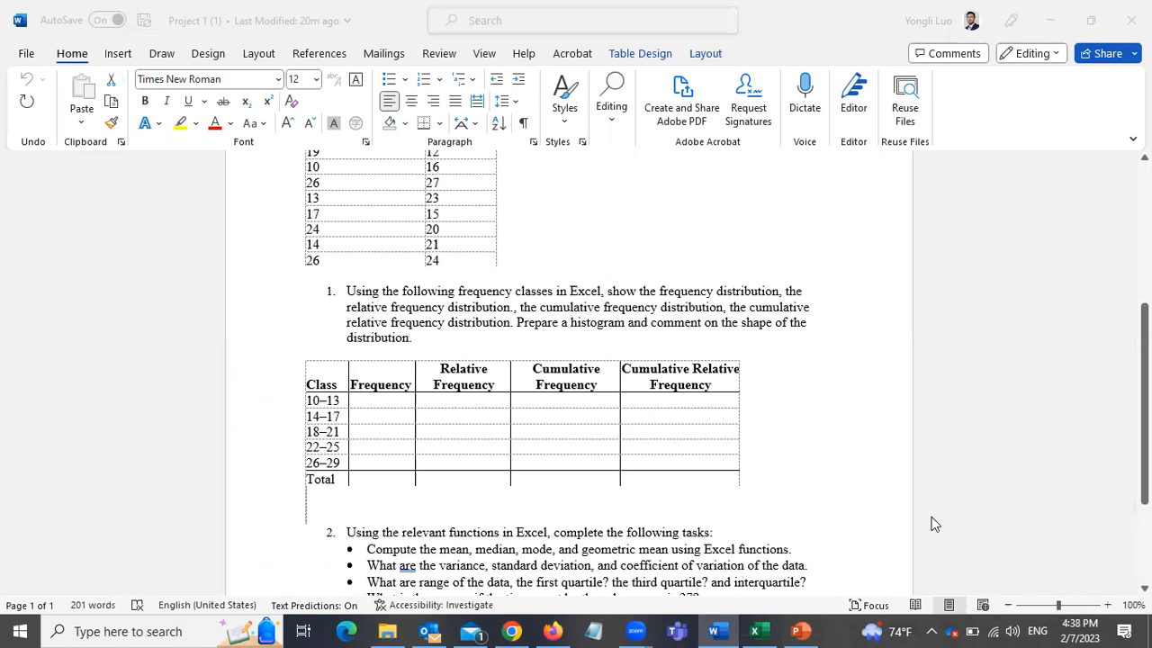
click(756, 631)
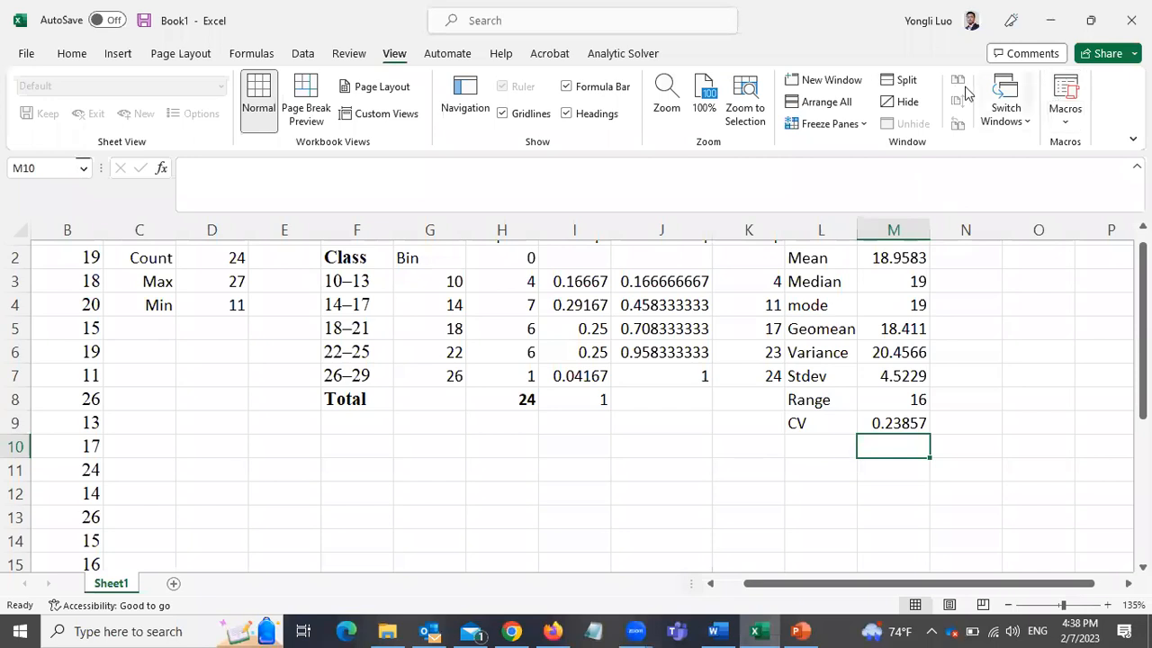
click(501, 54)
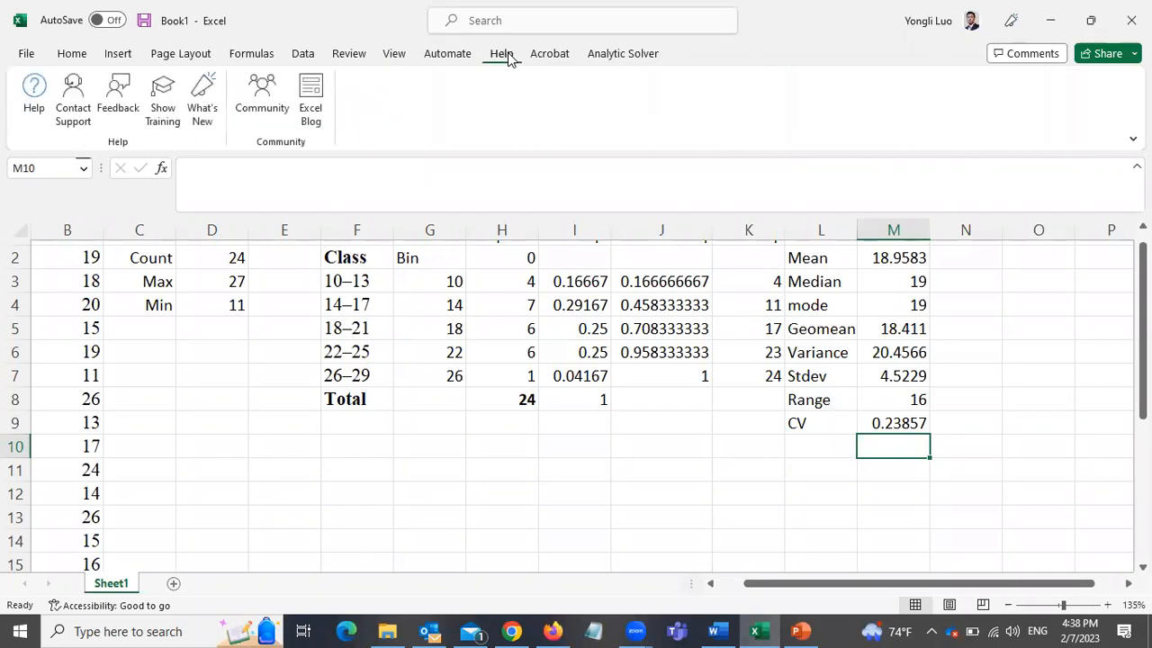
click(35, 91)
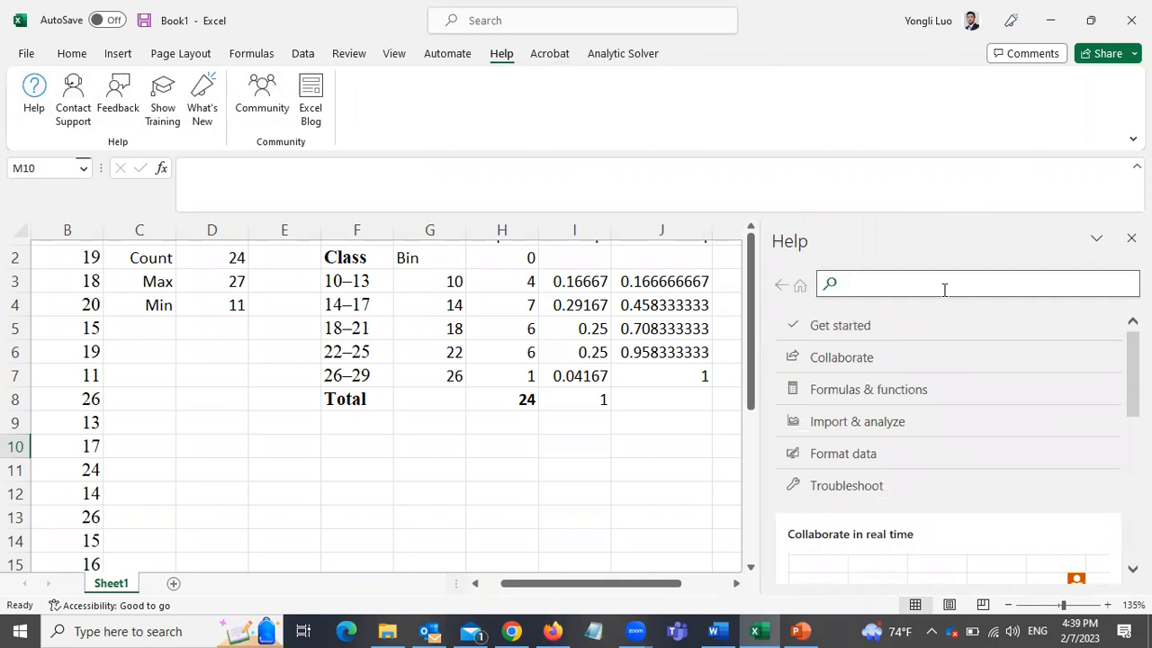
text(qu)
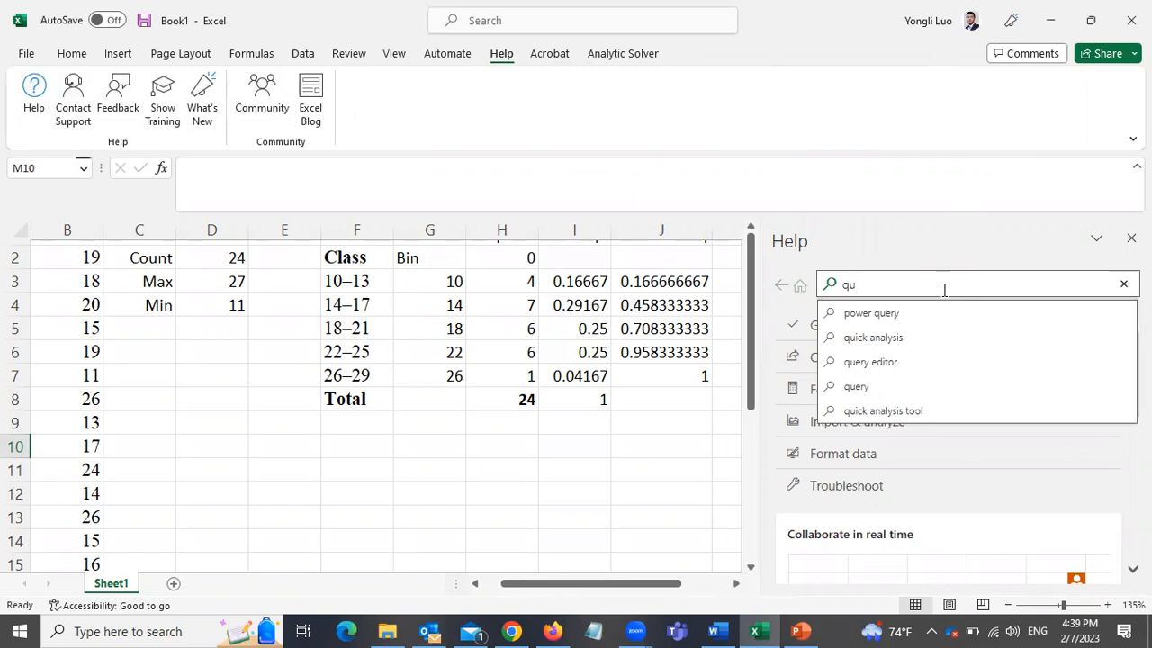
click(717, 630)
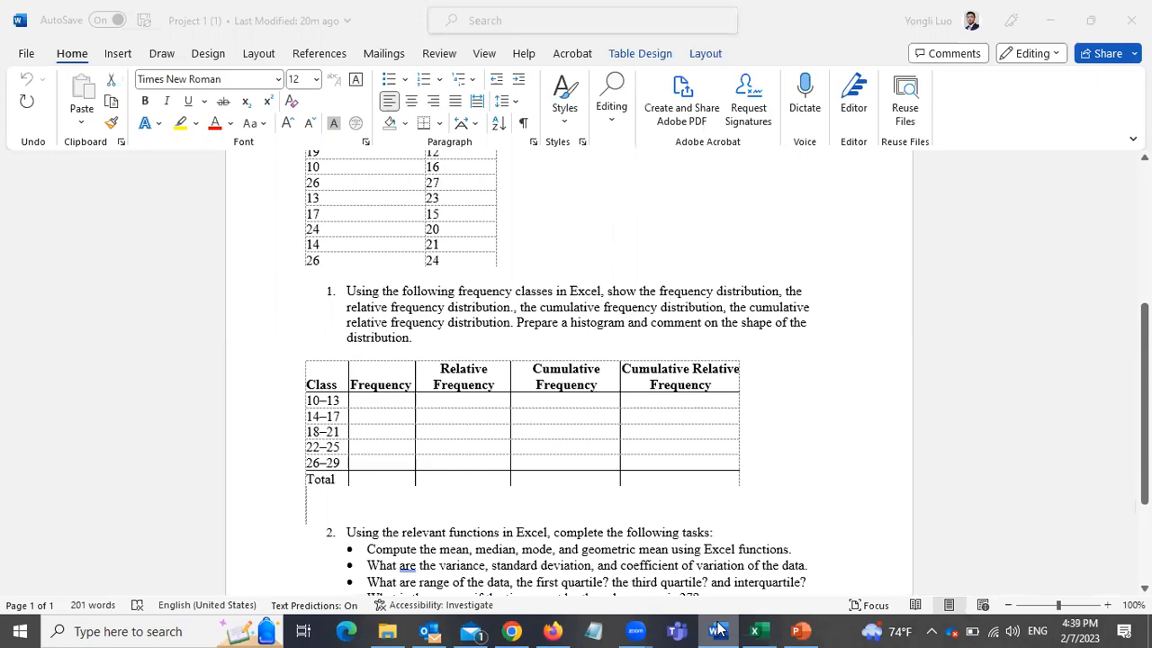
click(763, 630)
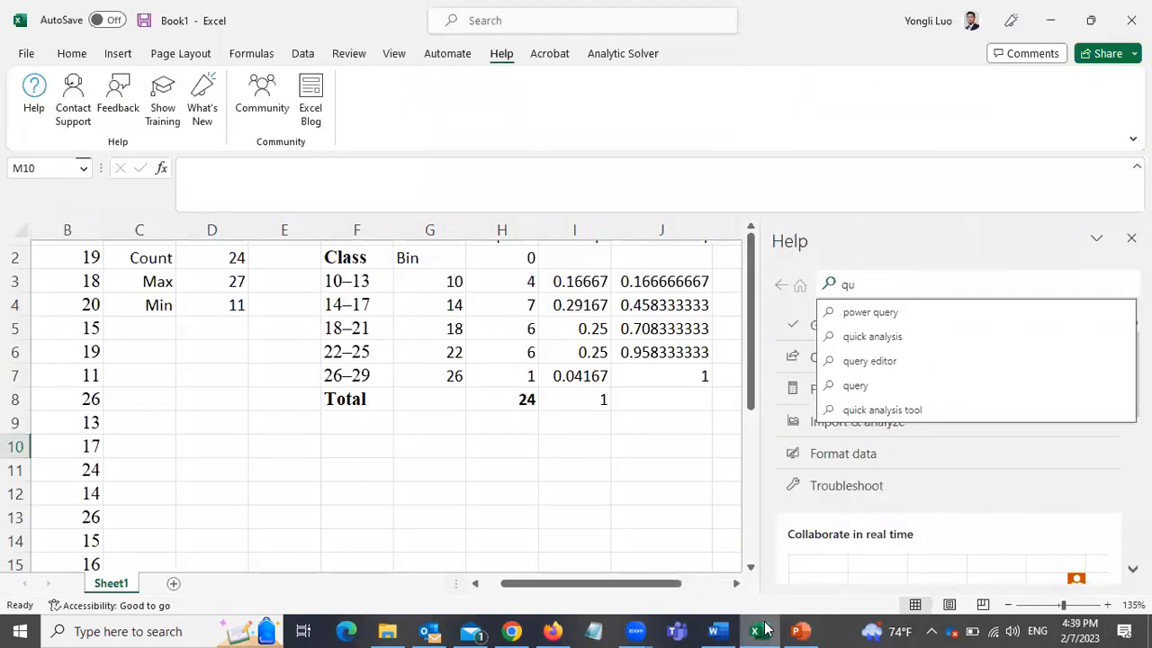
text(artile)
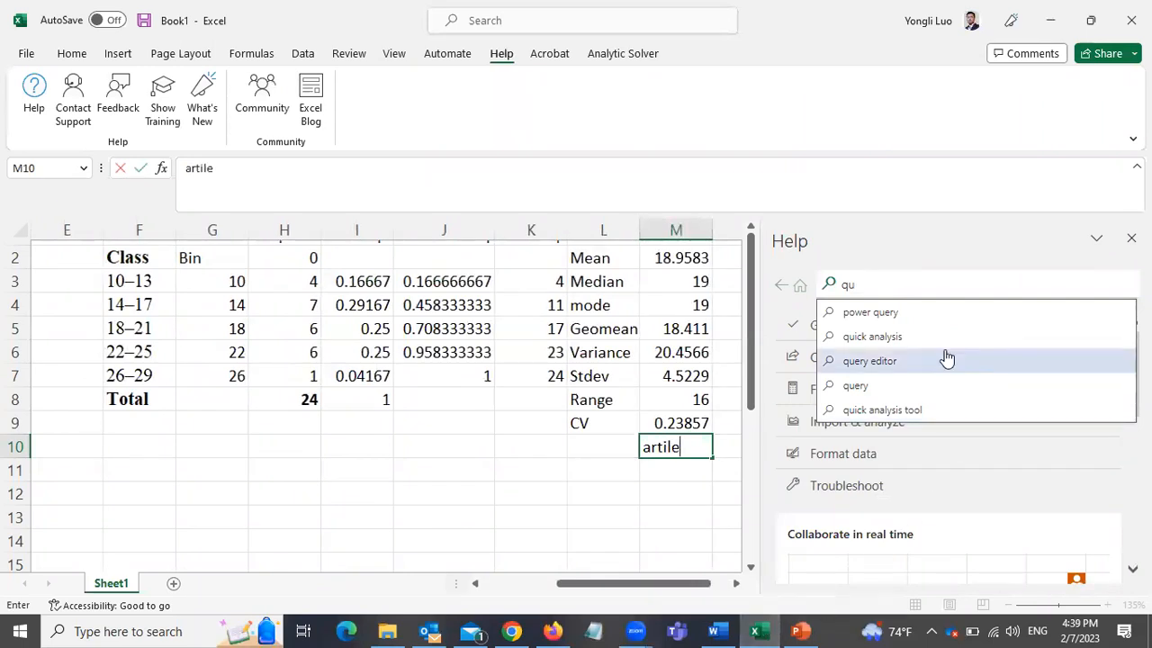
click(889, 284)
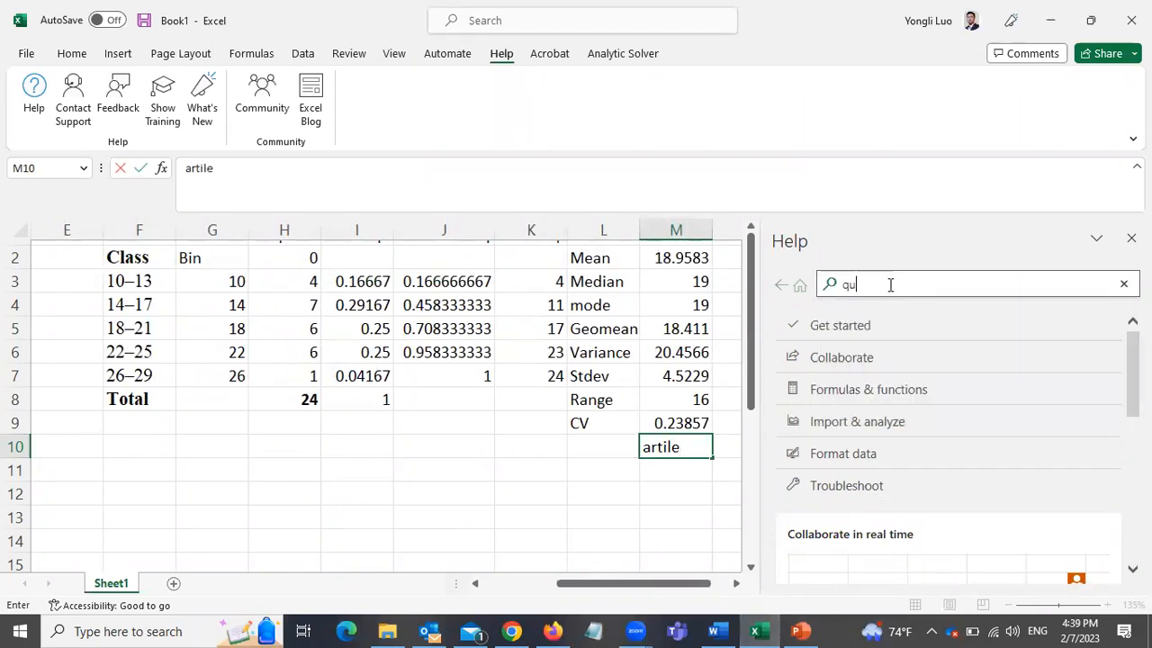
text(art)
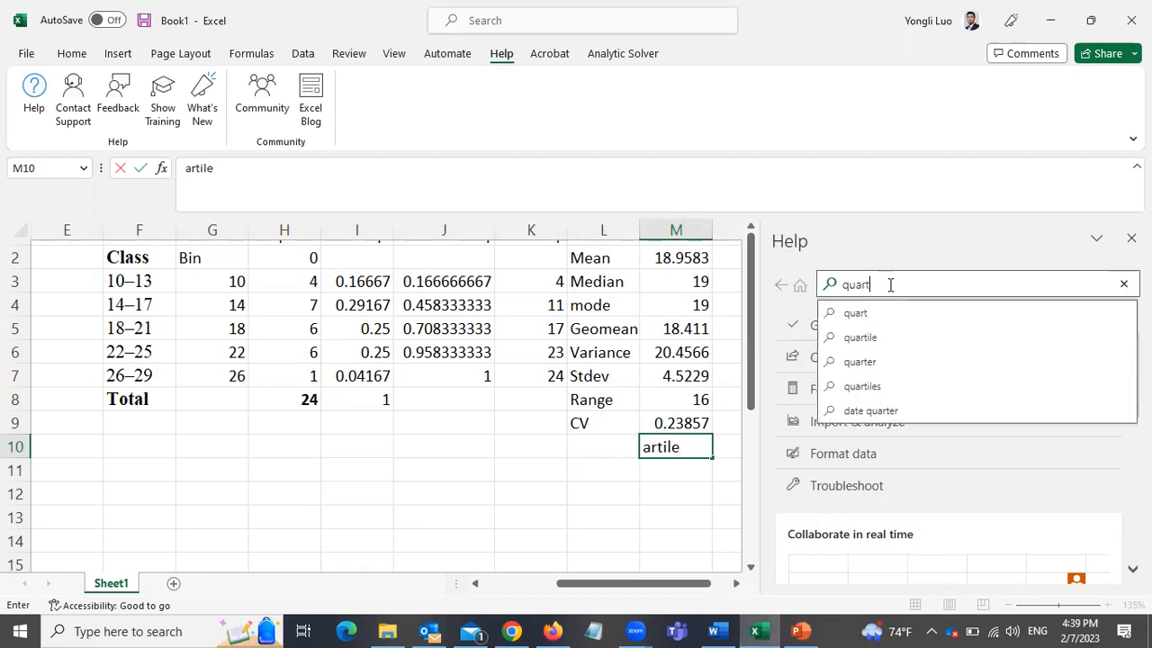
click(879, 337)
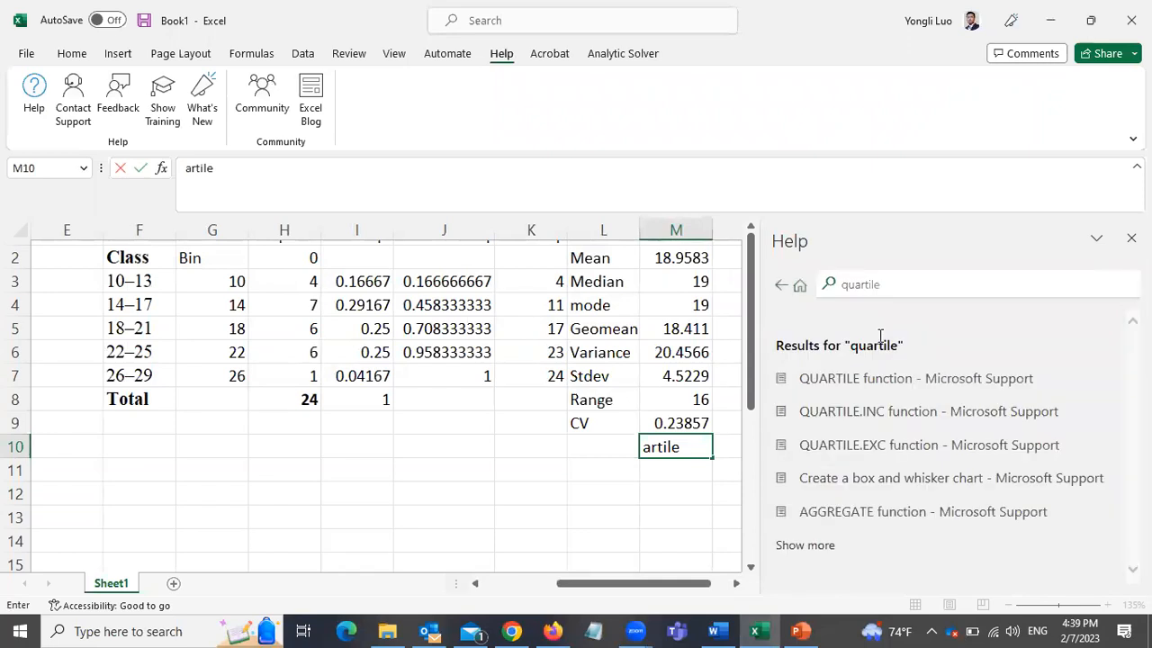
click(920, 379)
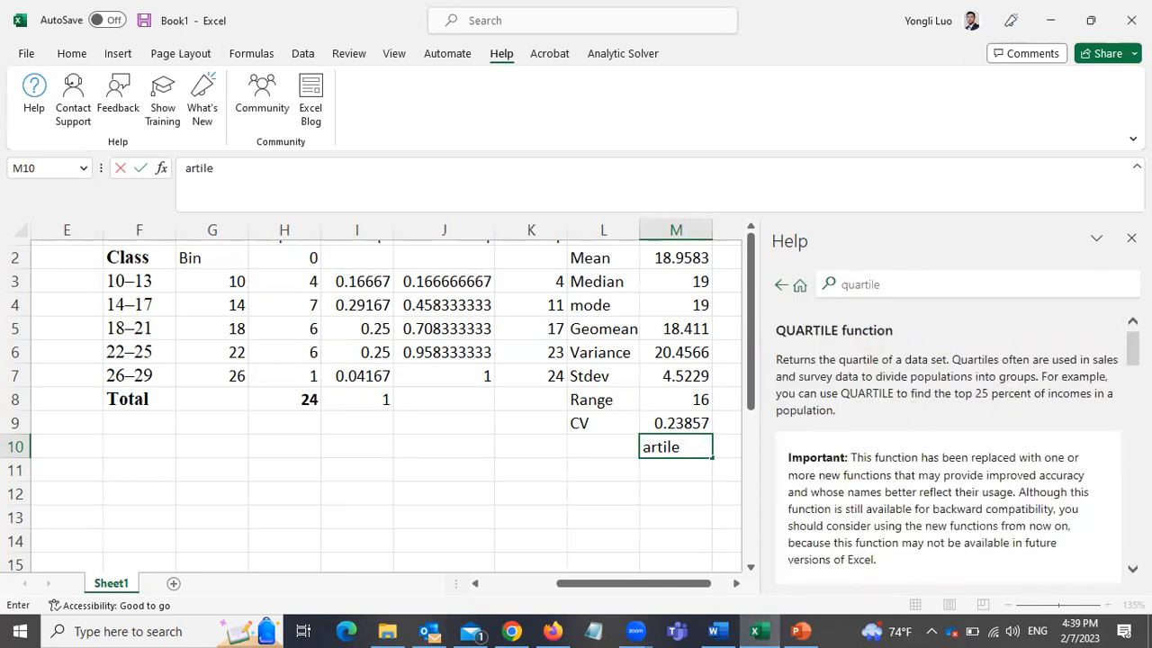
- Read the QUARTILE article's syntax, the table of quart argument values and the example formula
scroll(945, 441, down, 5)
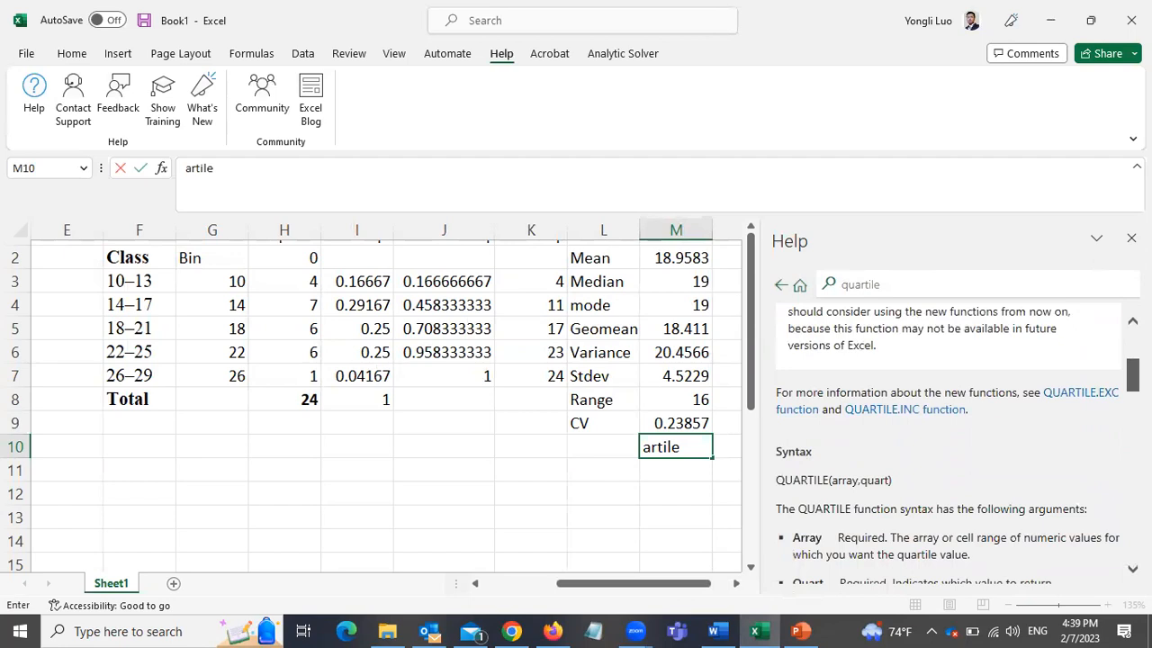
scroll(957, 441, down, 4)
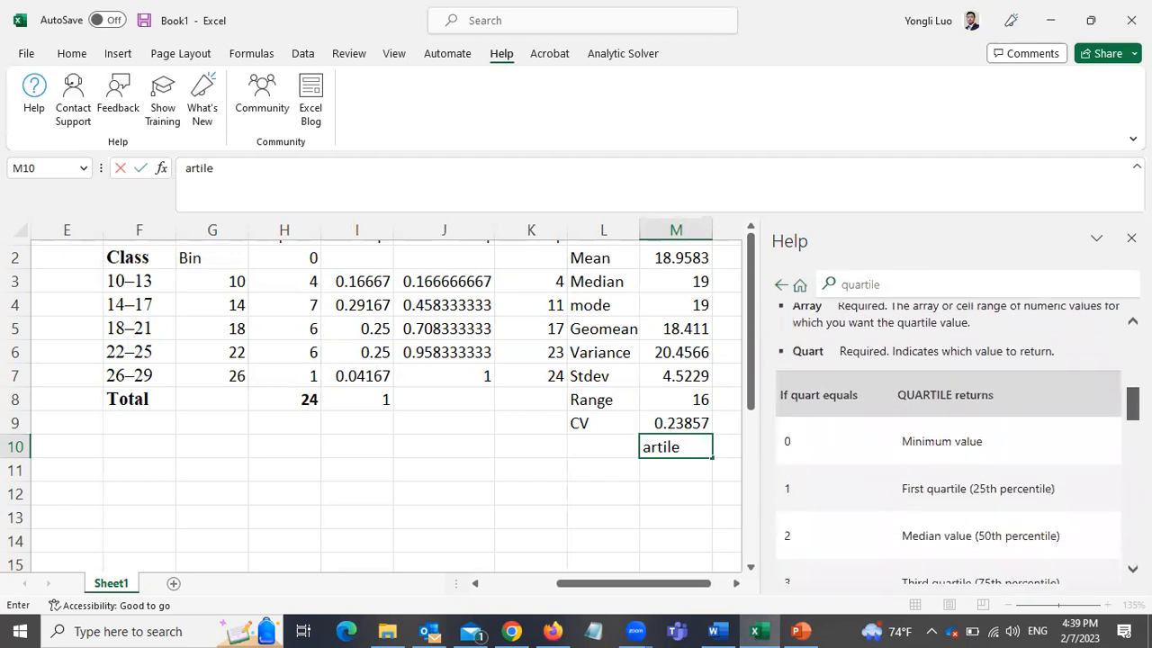
scroll(949, 441, down, 1)
scroll(949, 441, up, 3)
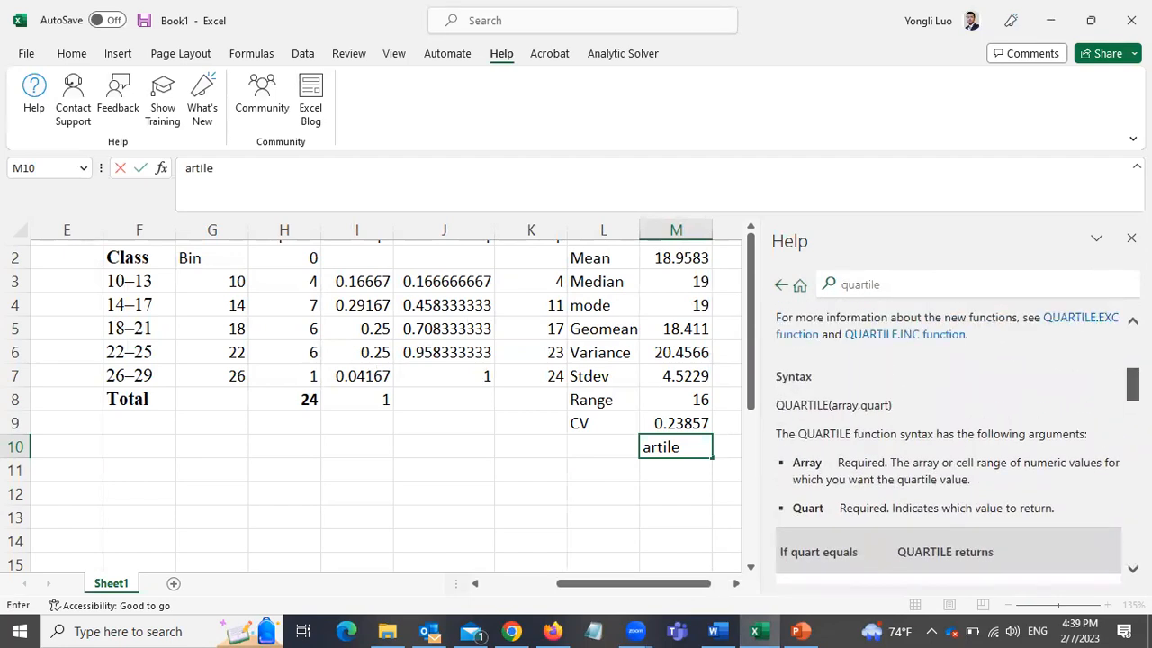
scroll(949, 441, down, 5)
scroll(948, 441, down, 6)
scroll(949, 441, down, 3)
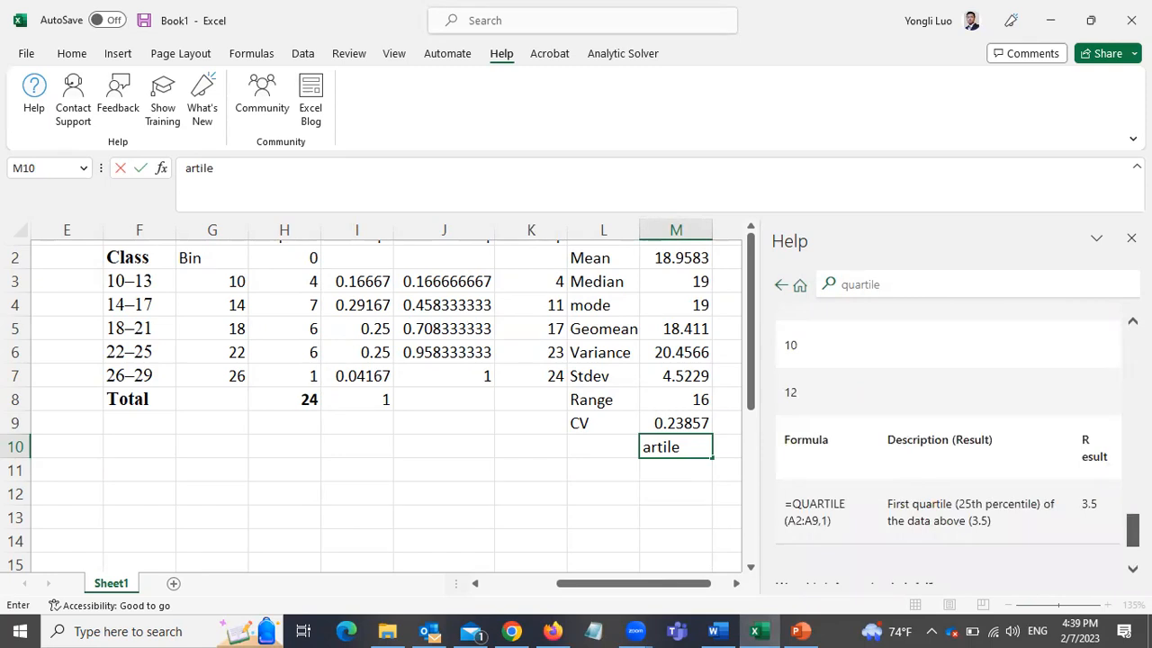
scroll(948, 441, down, 1)
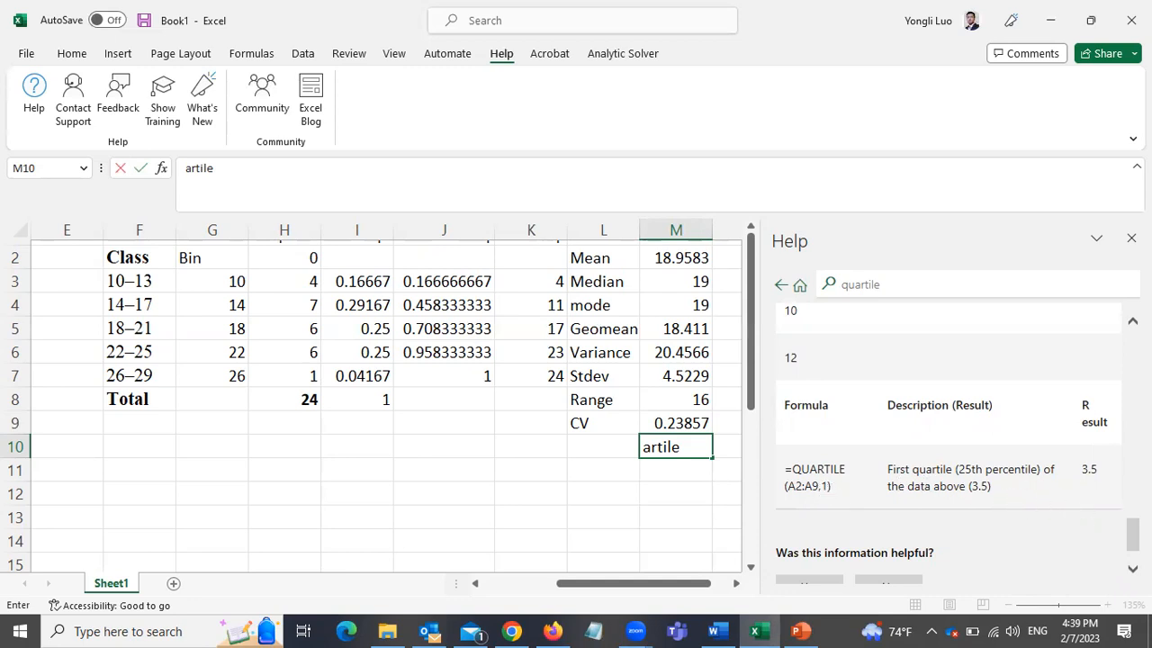
scroll(1132, 531, up, 1)
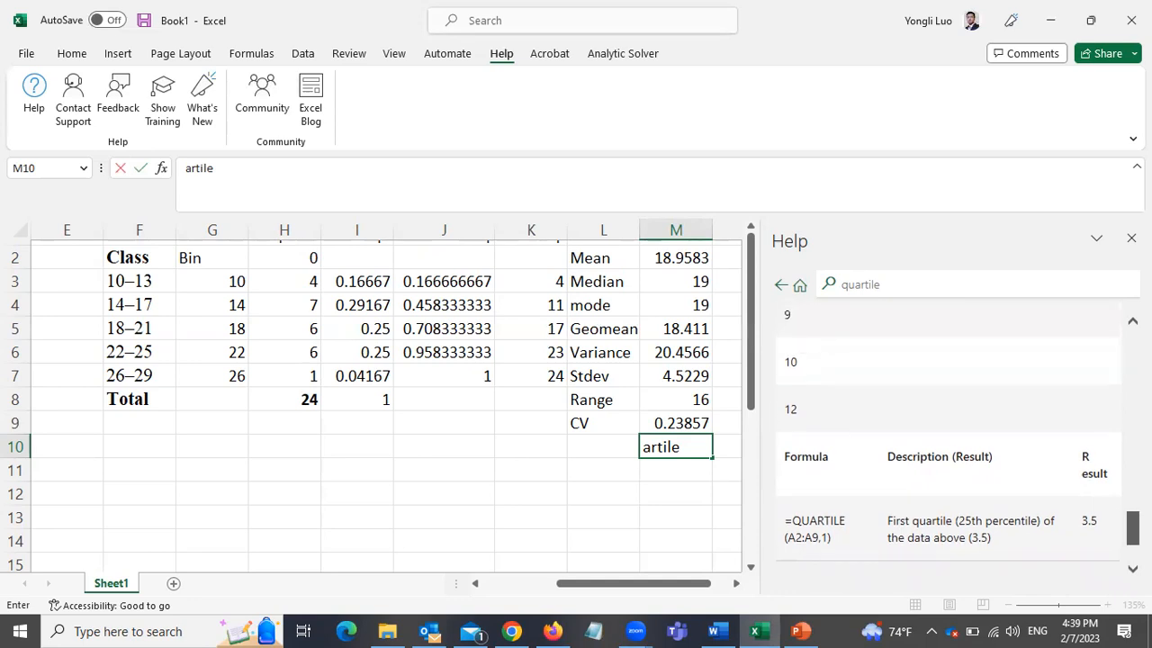
drag(1132, 530, 1118, 423)
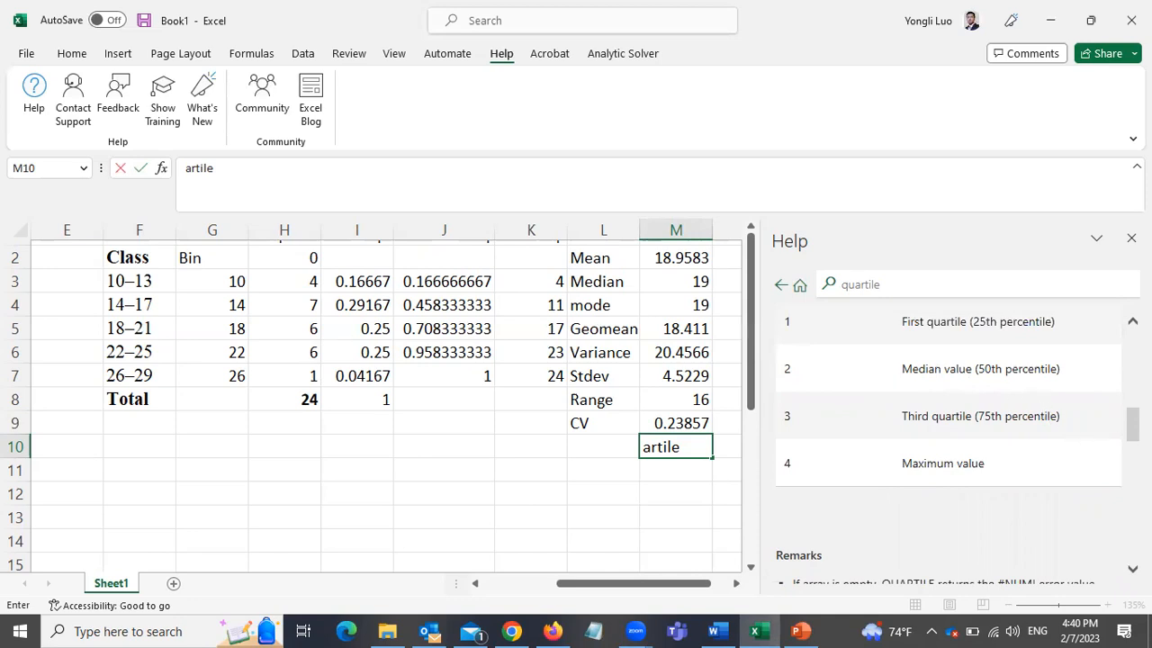
drag(784, 416, 1061, 415)
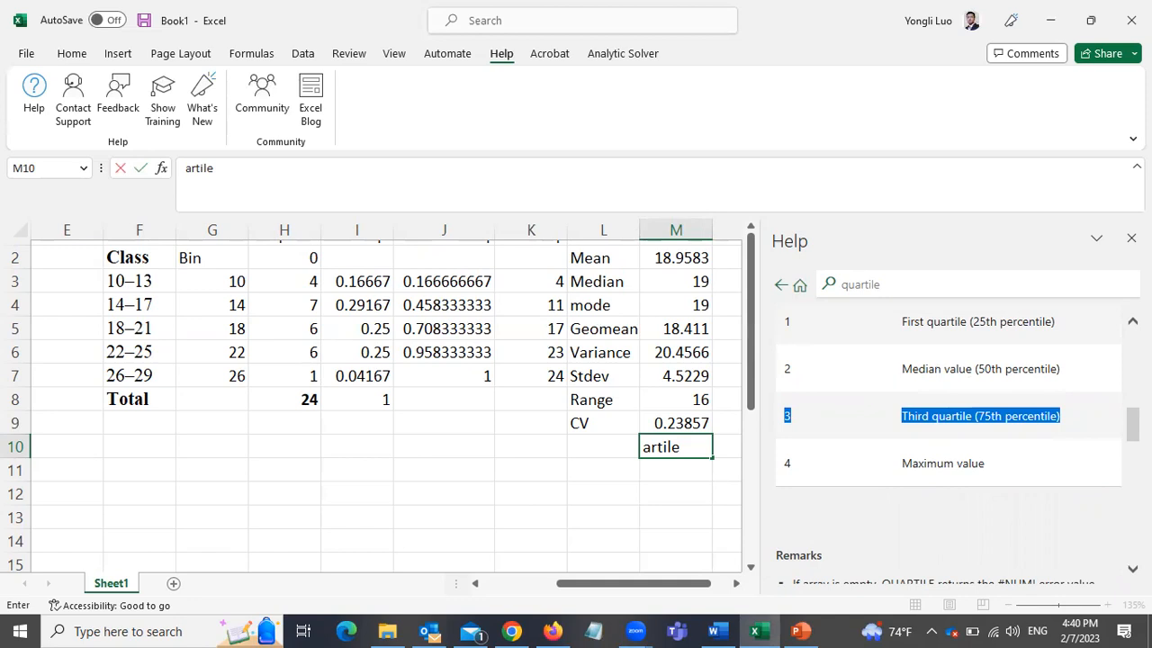
scroll(948, 441, up, 5)
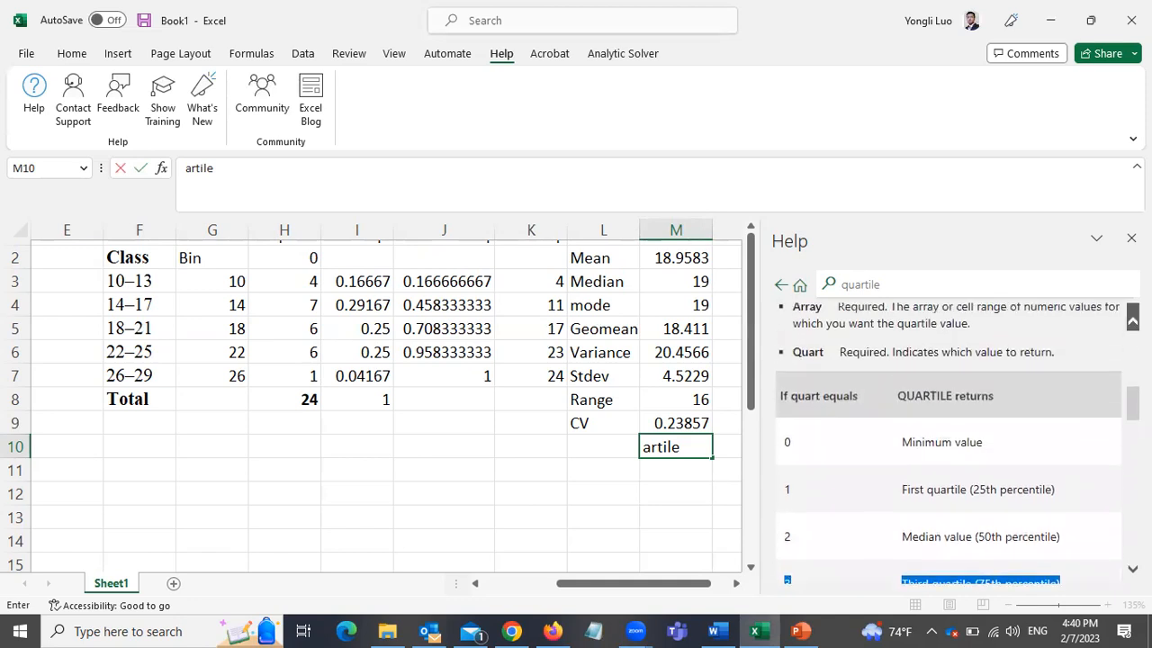
scroll(949, 441, up, 1)
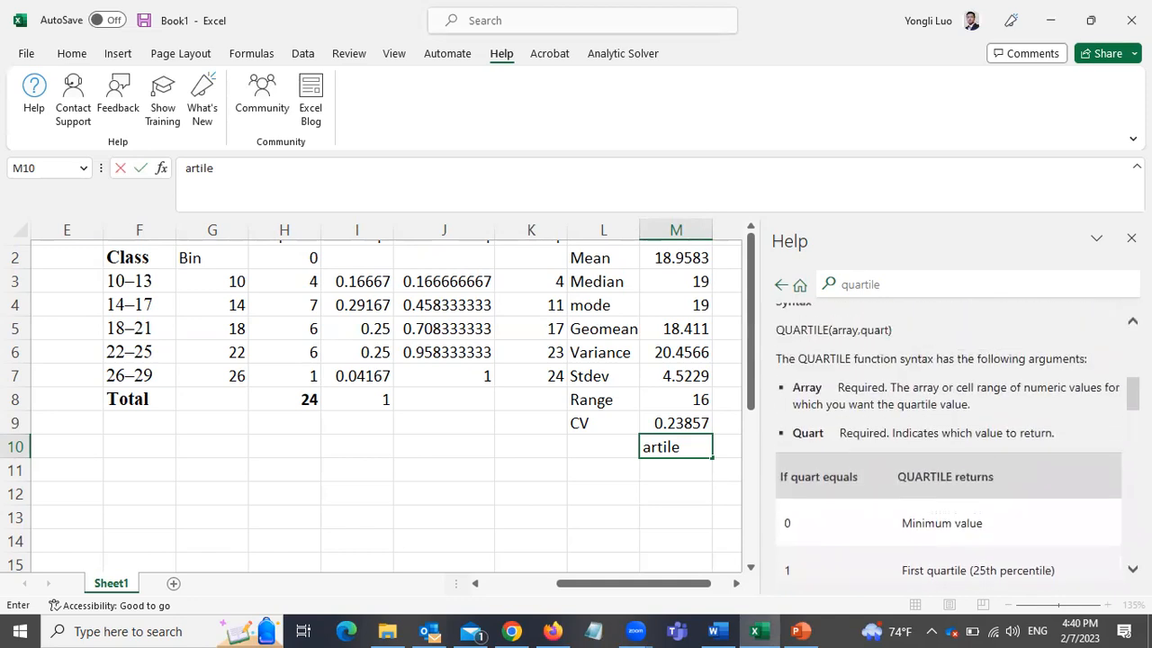
scroll(913, 420, up, 3)
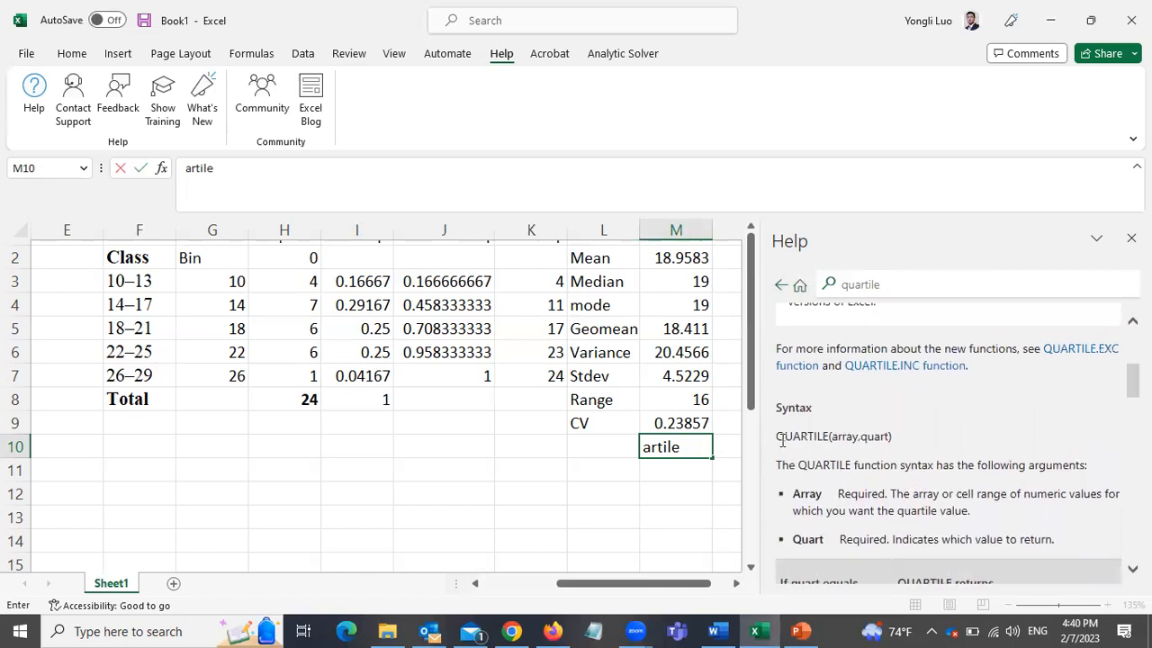
- Copy the function name QUARTILE from the help article and start a =QUARTILE.EXC( formula in M10, replacing the stray text
drag(780, 436, 832, 444)
key(ctrl+c)
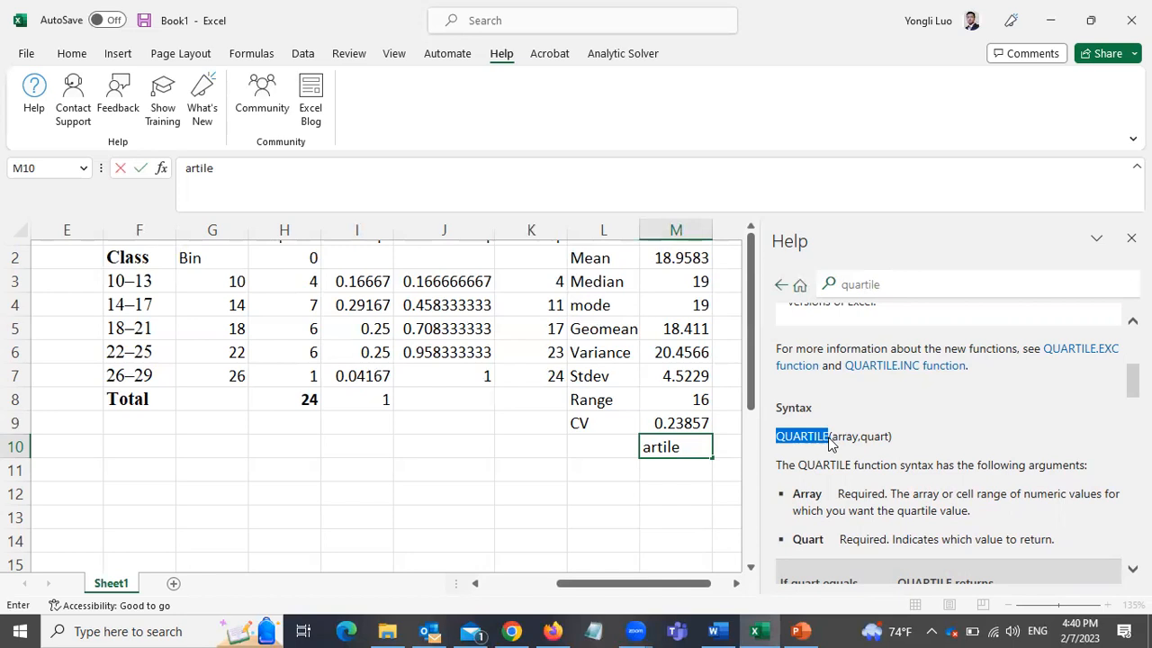
click(597, 450)
click(664, 448)
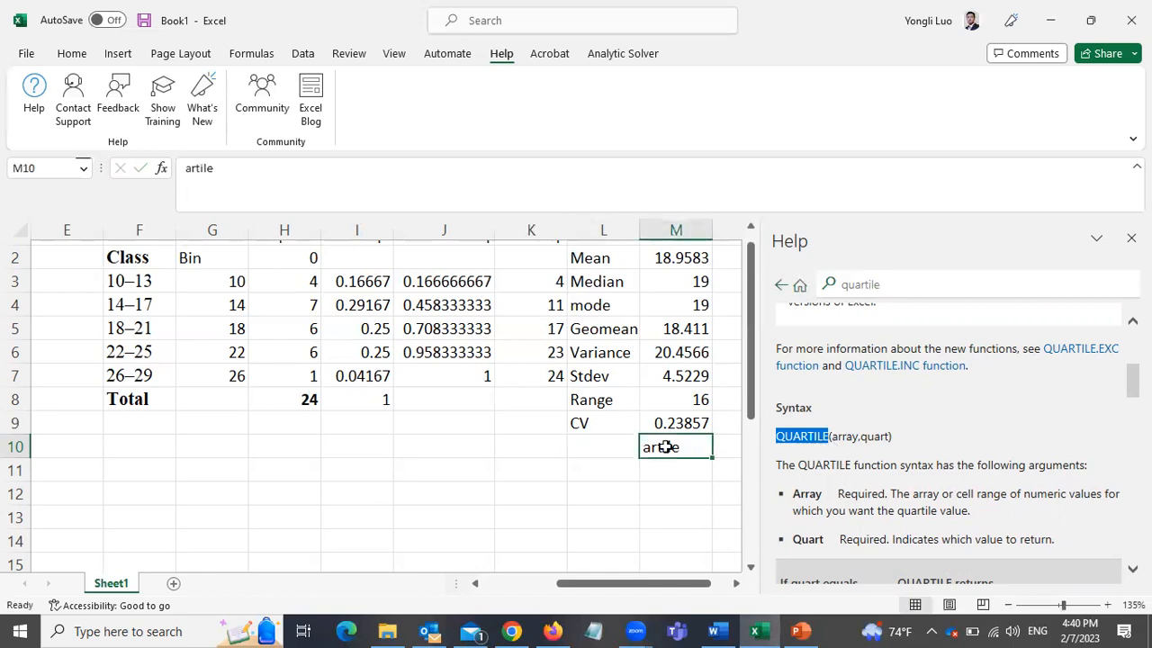
text(=)
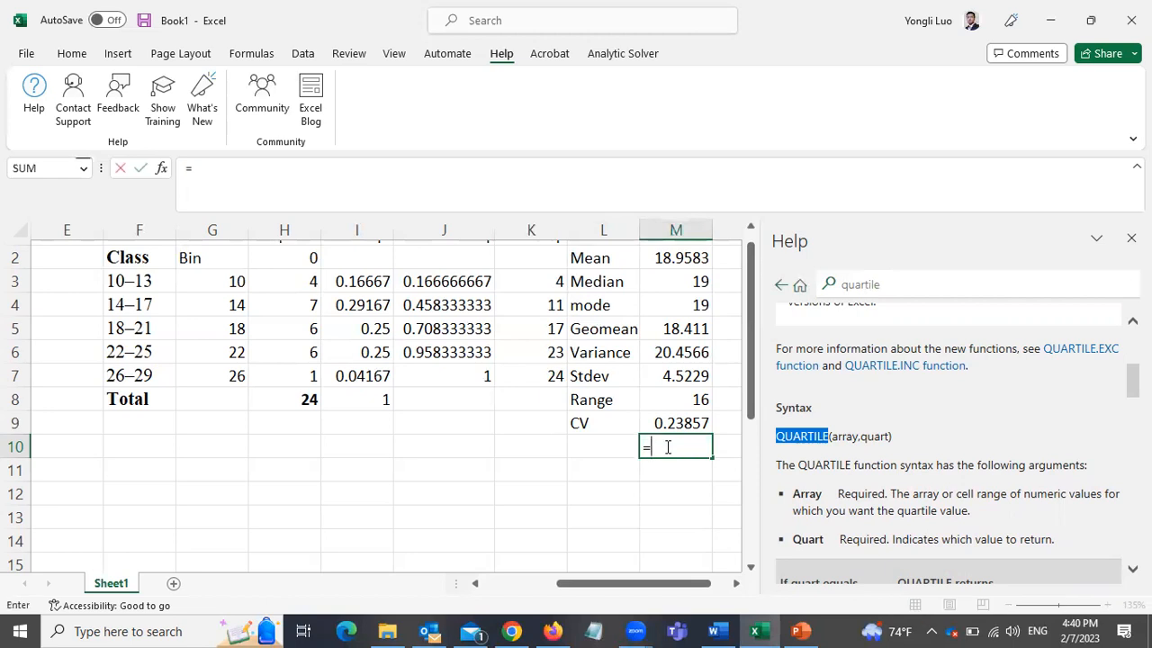
key(ctrl+v)
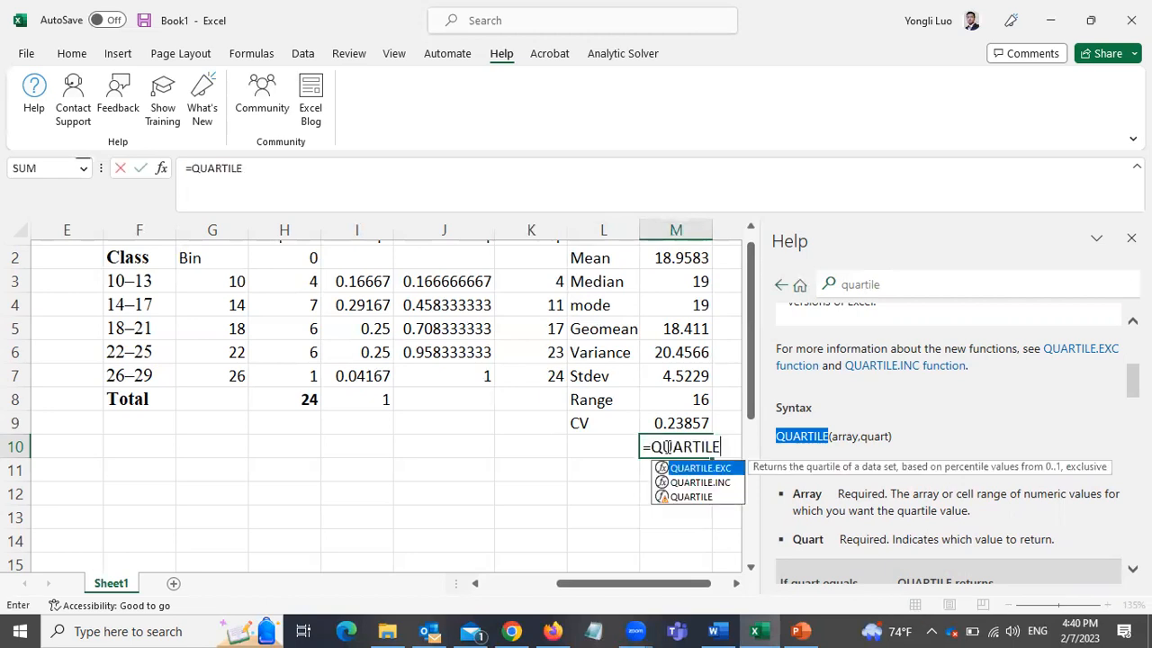
double_click(715, 472)
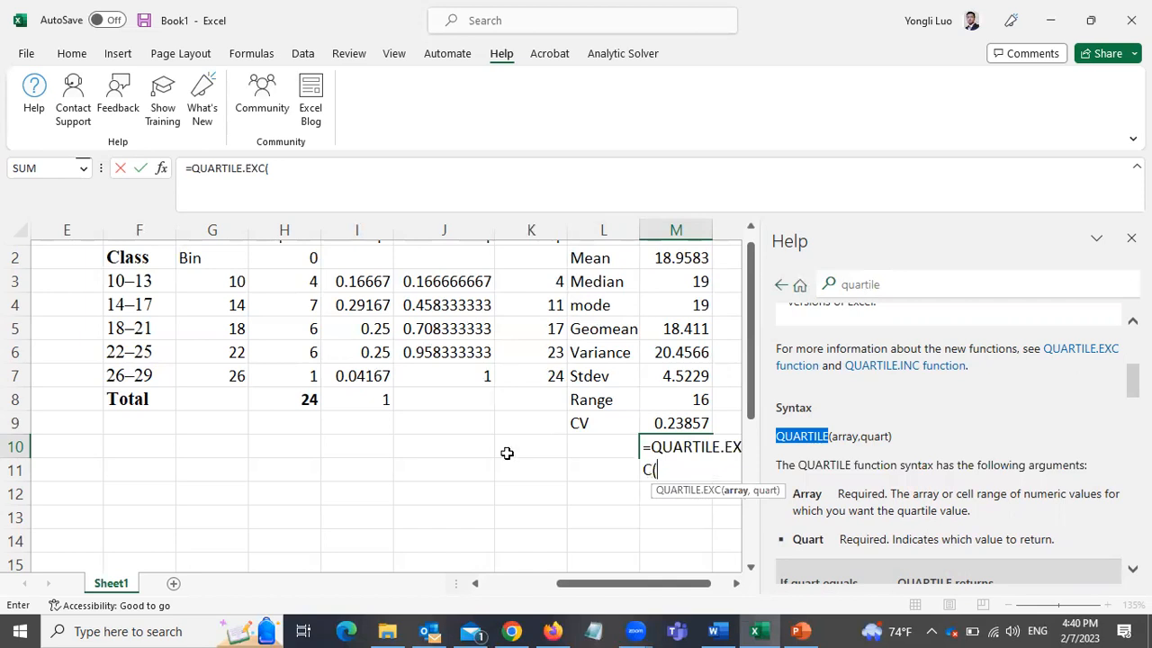
- Complete the M10 formula as =QUARTILE.EXC(B2:B25,1) for the first quartile of the data, closing the Help pane
scroll(405, 463, left, 2)
scroll(405, 463, up, 1)
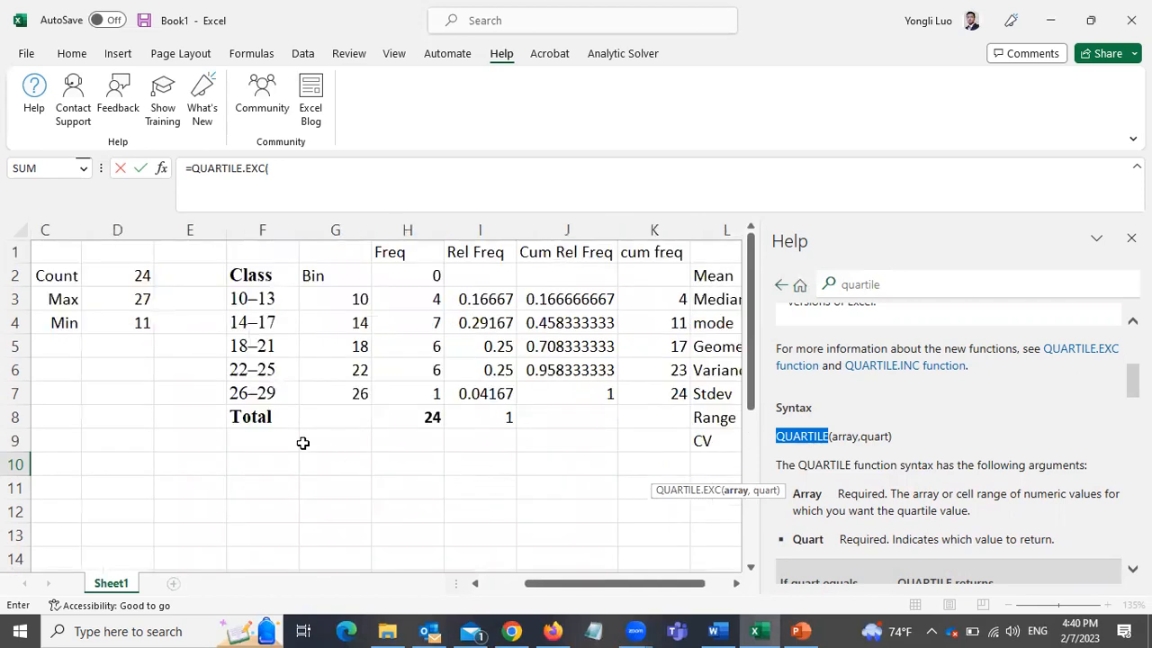
click(286, 441)
mouse_move(749, 322)
mouse_down()
mouse_move(749, 397)
mouse_move(749, 322)
mouse_up()
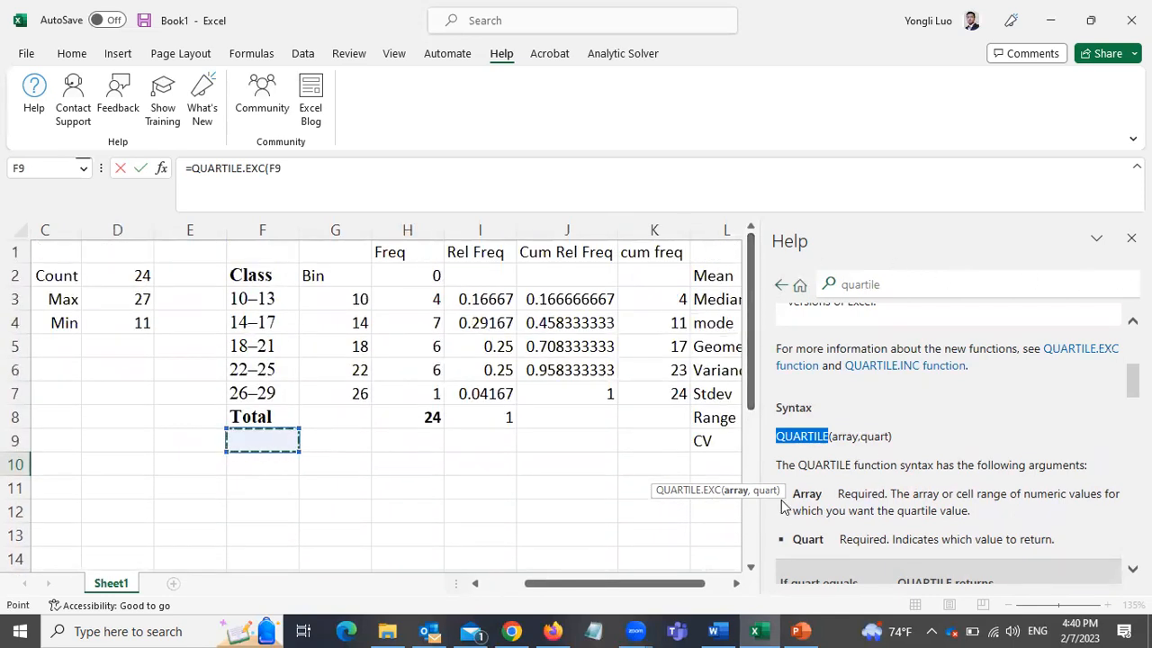
drag(631, 580, 484, 594)
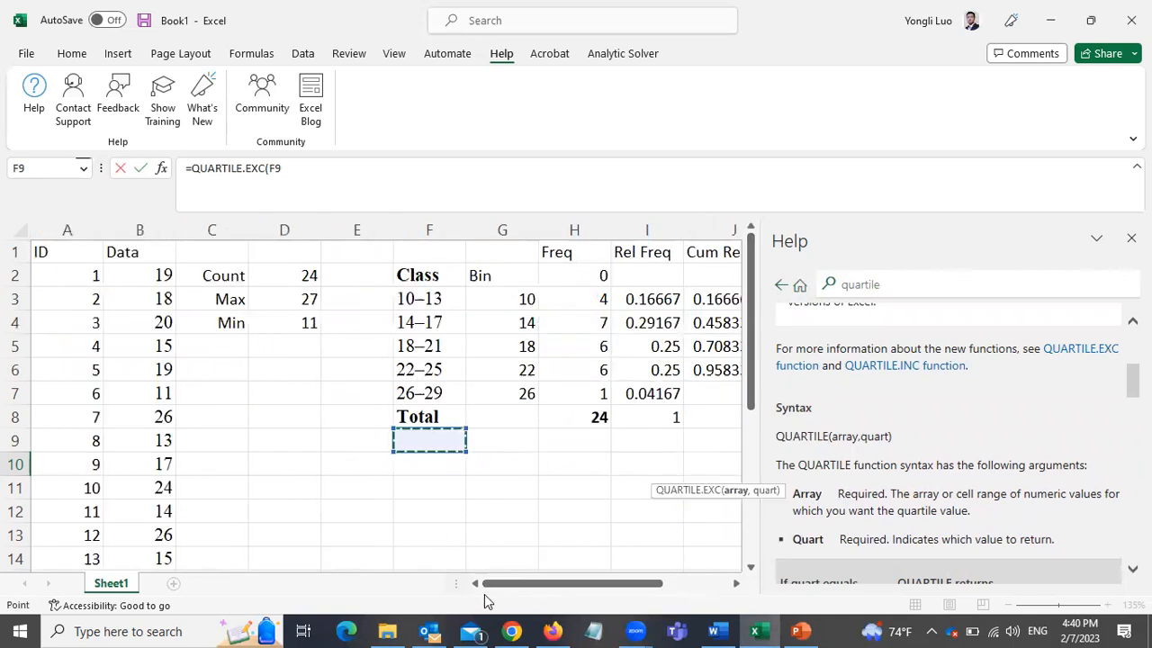
drag(161, 274, 153, 506)
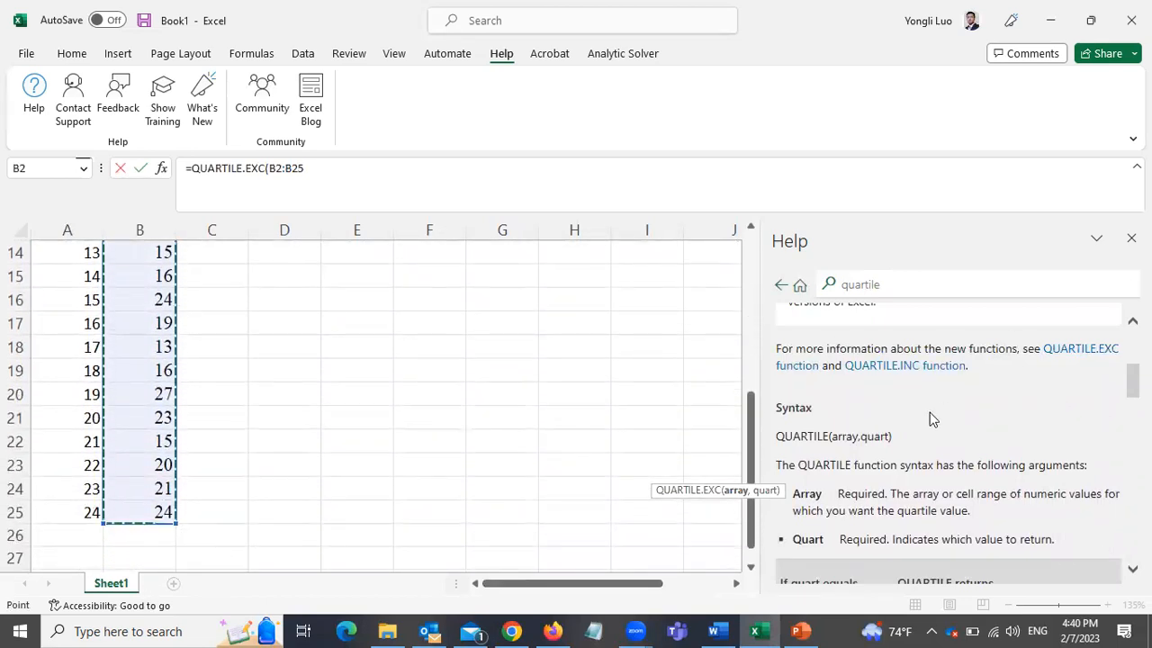
drag(756, 441, 751, 284)
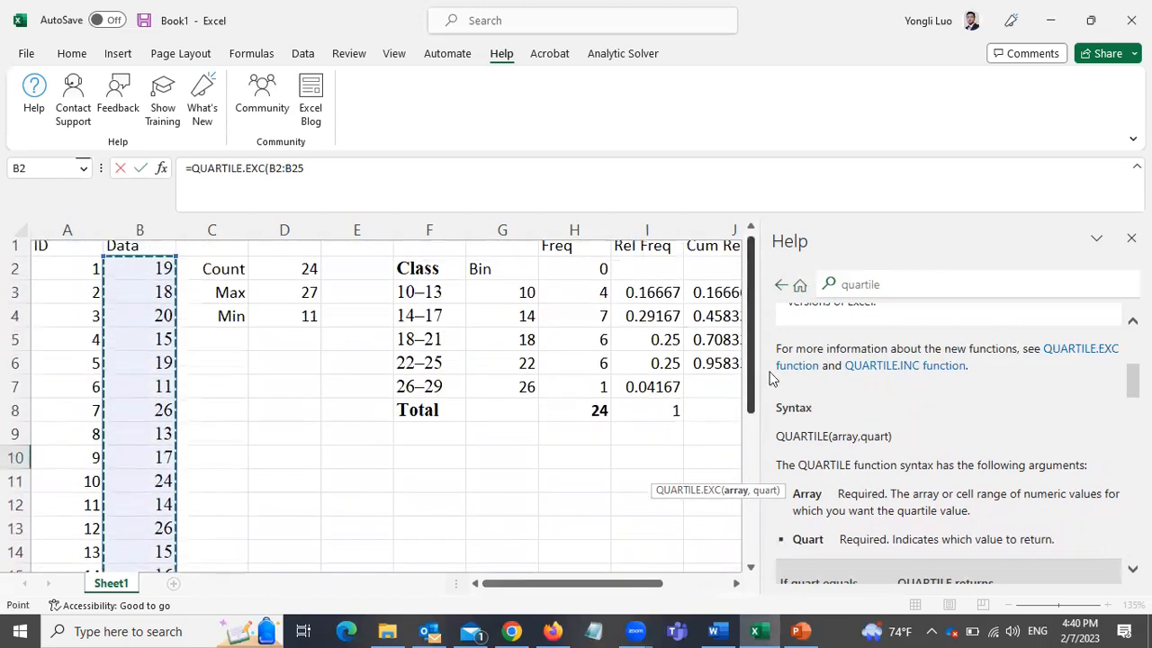
drag(658, 584, 720, 582)
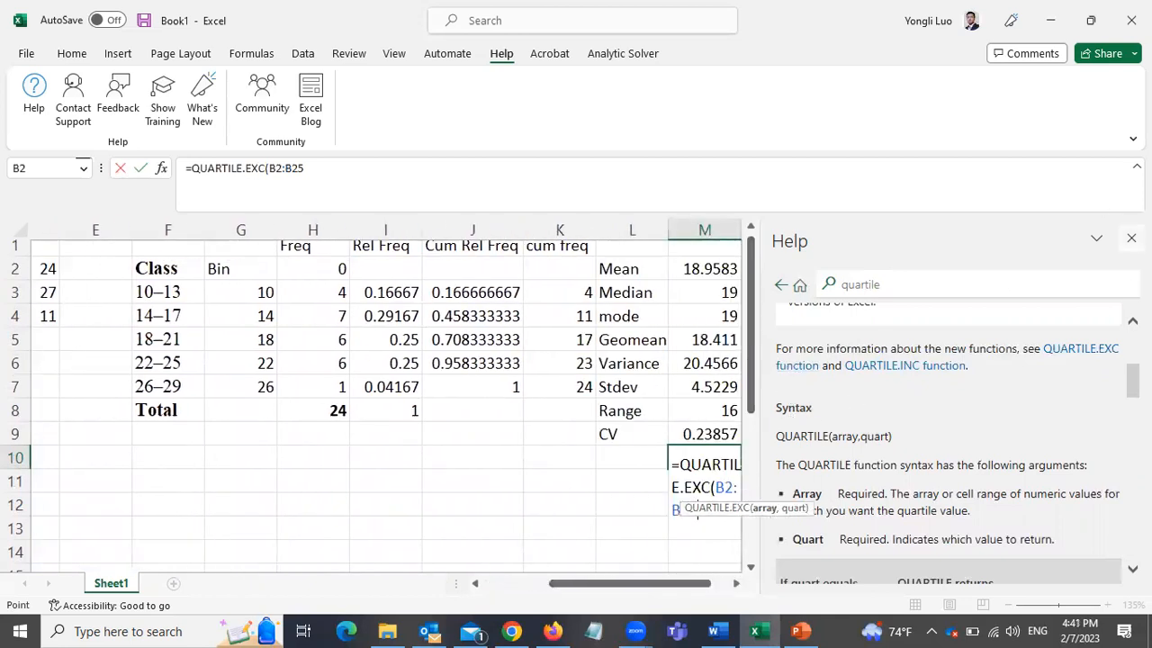
click(1131, 237)
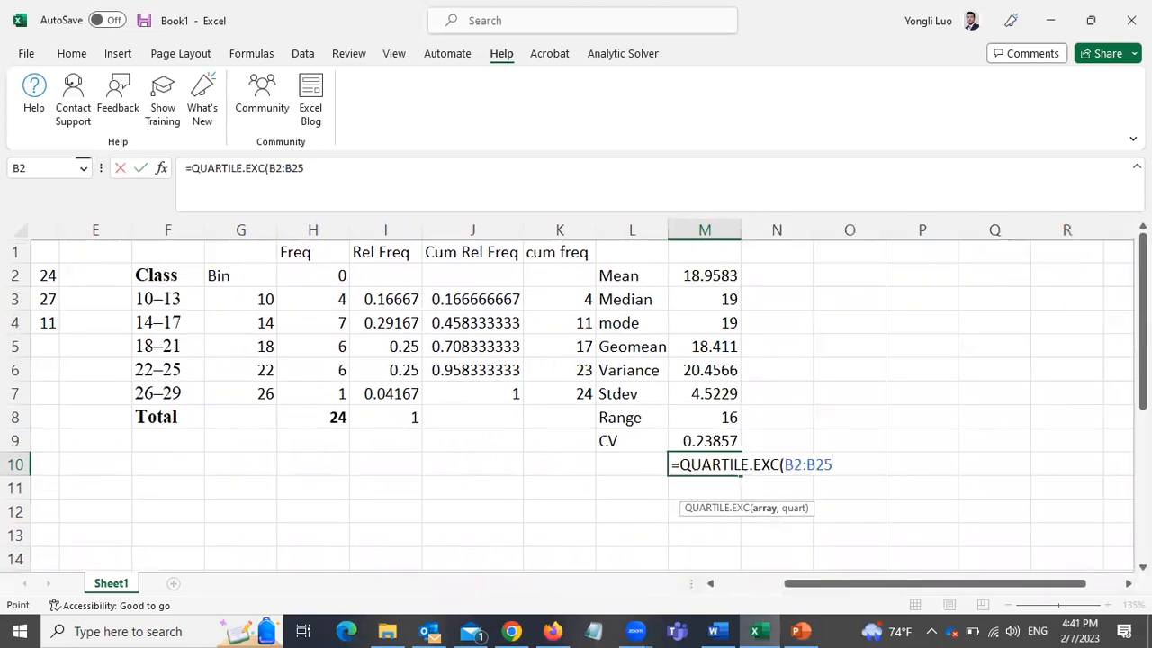
text(,1)
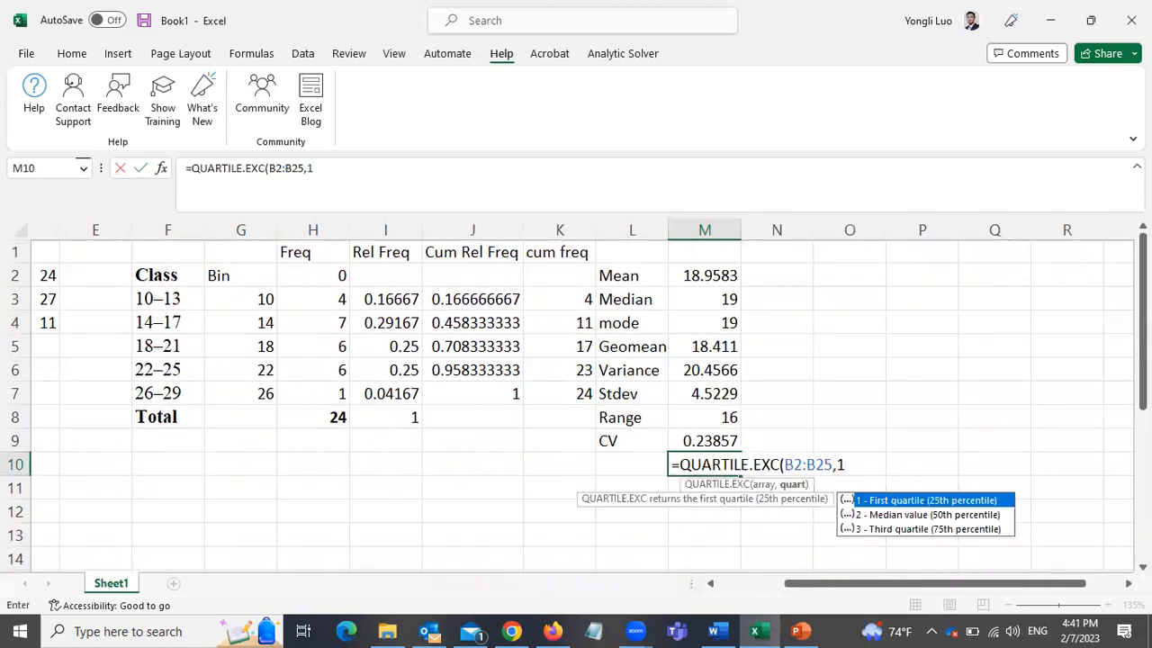
text())
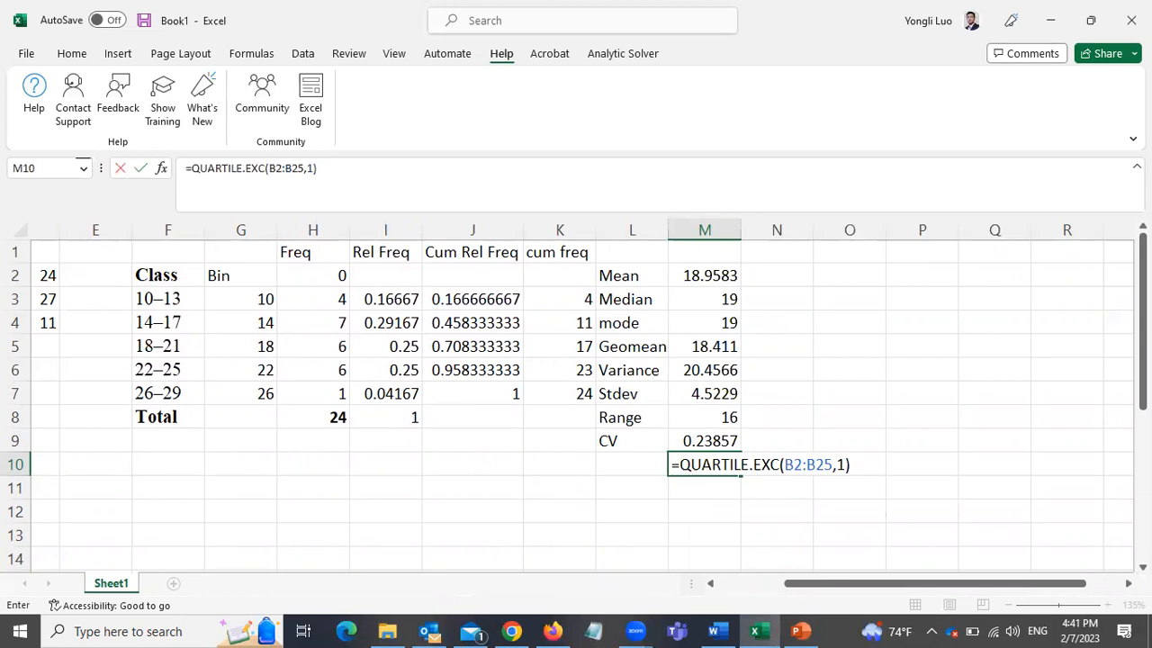
key(Return)
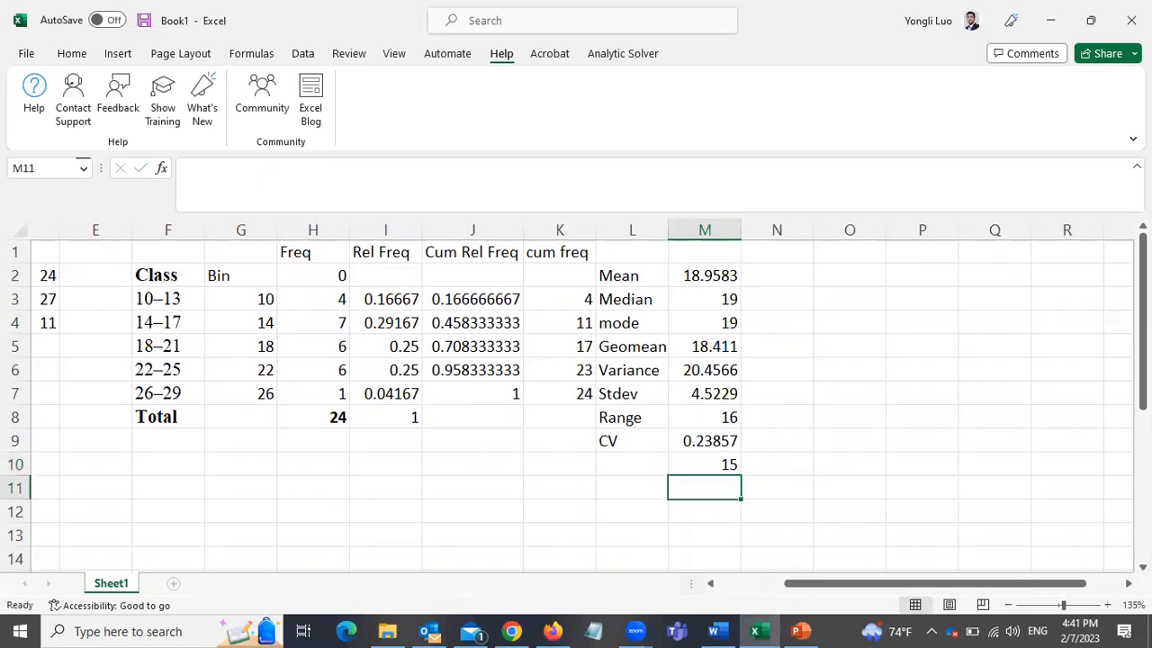
- Label the first quartile result with "Ist Quarttile" in L10 and check the formula in M10
click(720, 462)
click(620, 466)
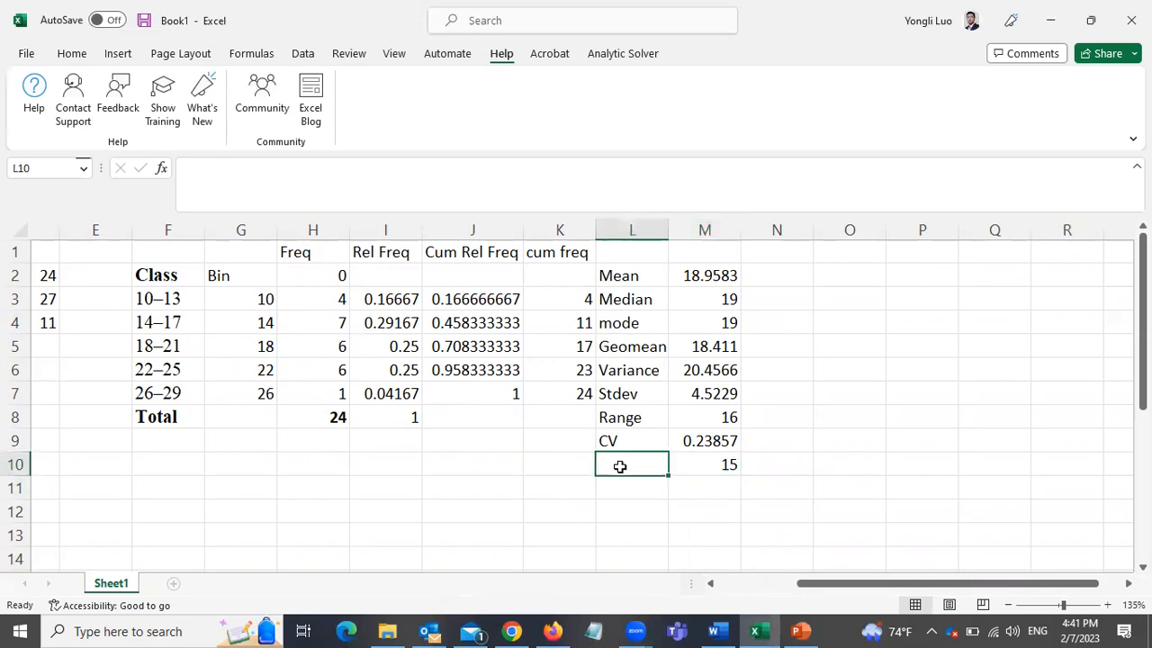
text(Ist Q)
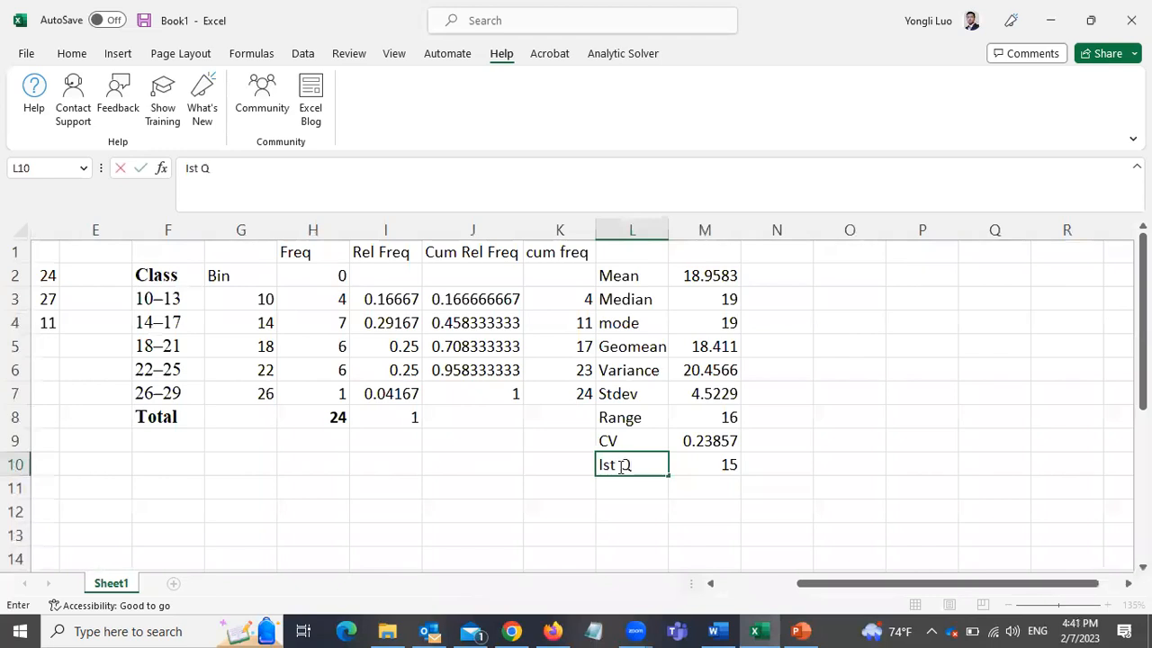
text(uarttile)
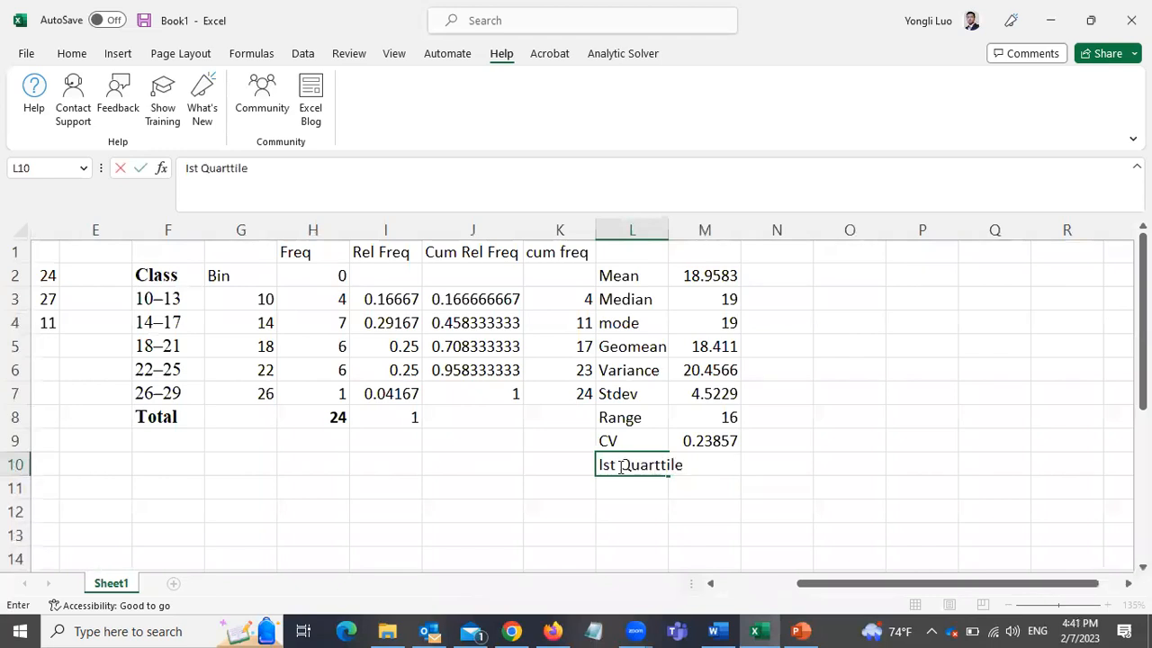
click(817, 464)
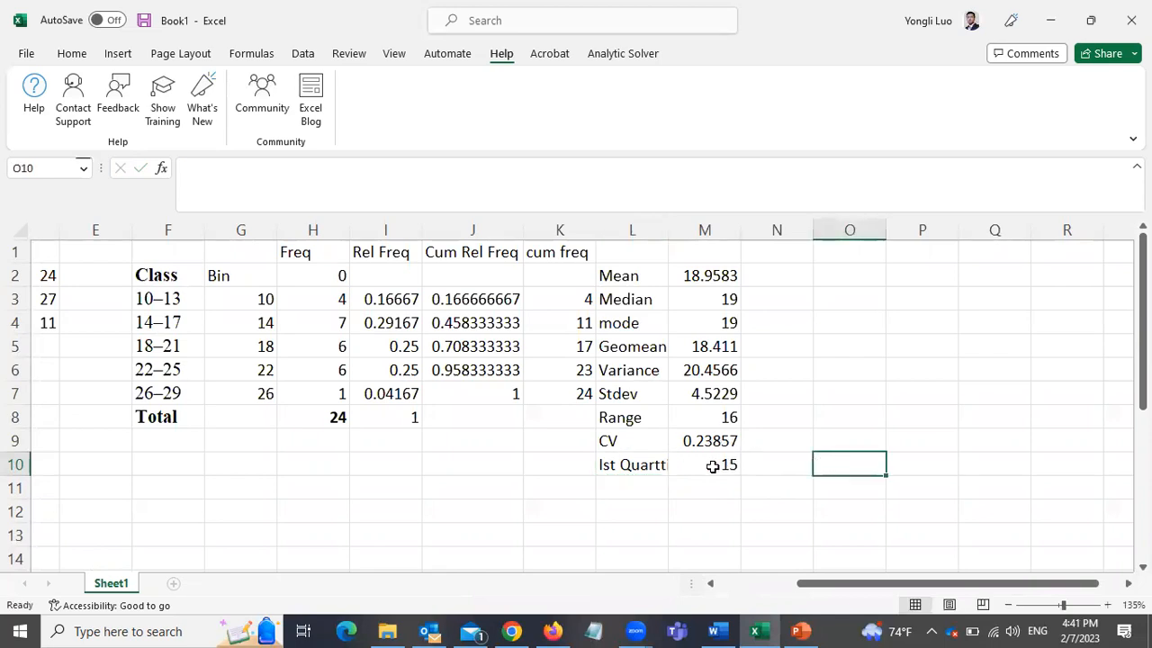
click(710, 466)
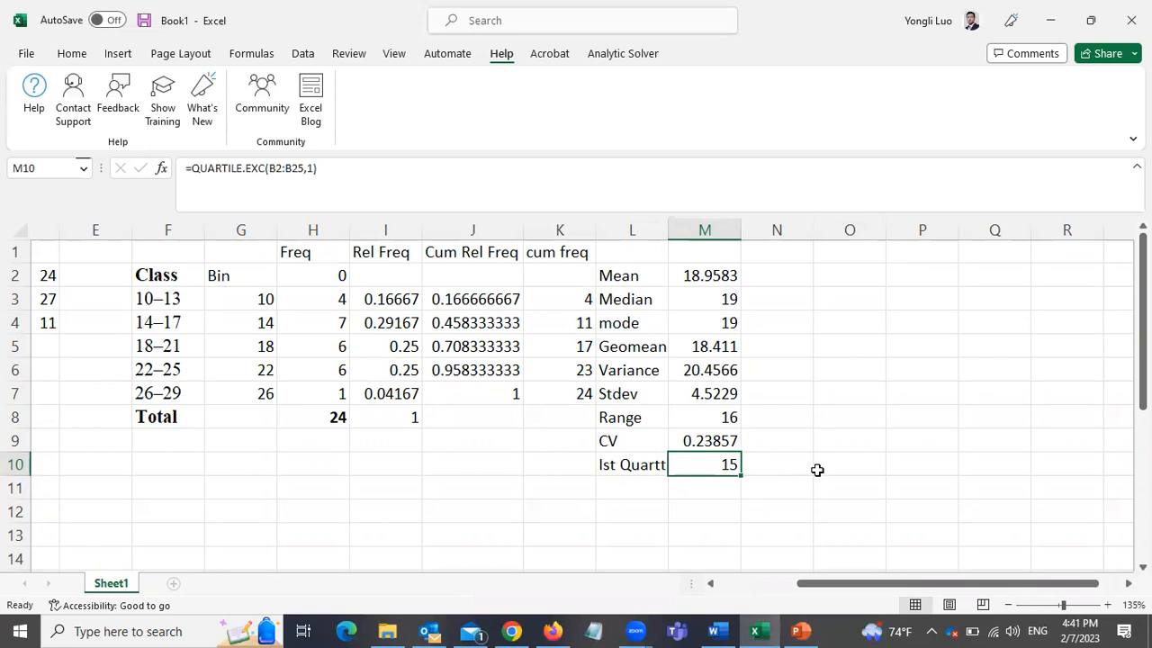
- Enter the label "3rd quartile" in L11, below the first quartile label
click(619, 487)
text(3rd)
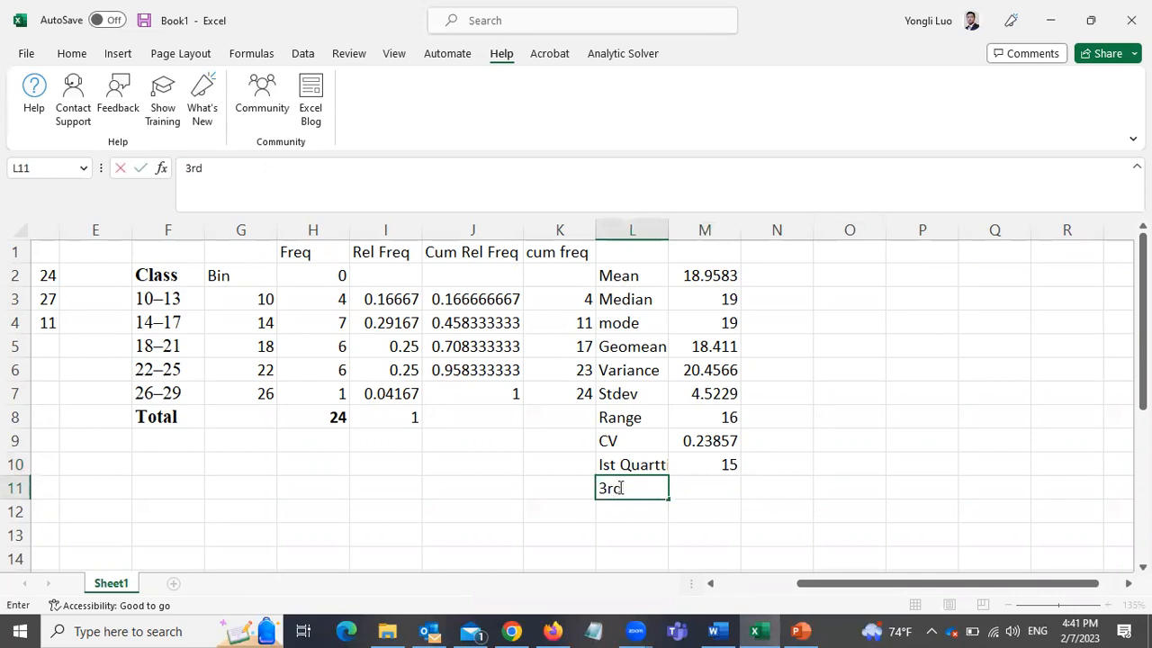
text( quartile)
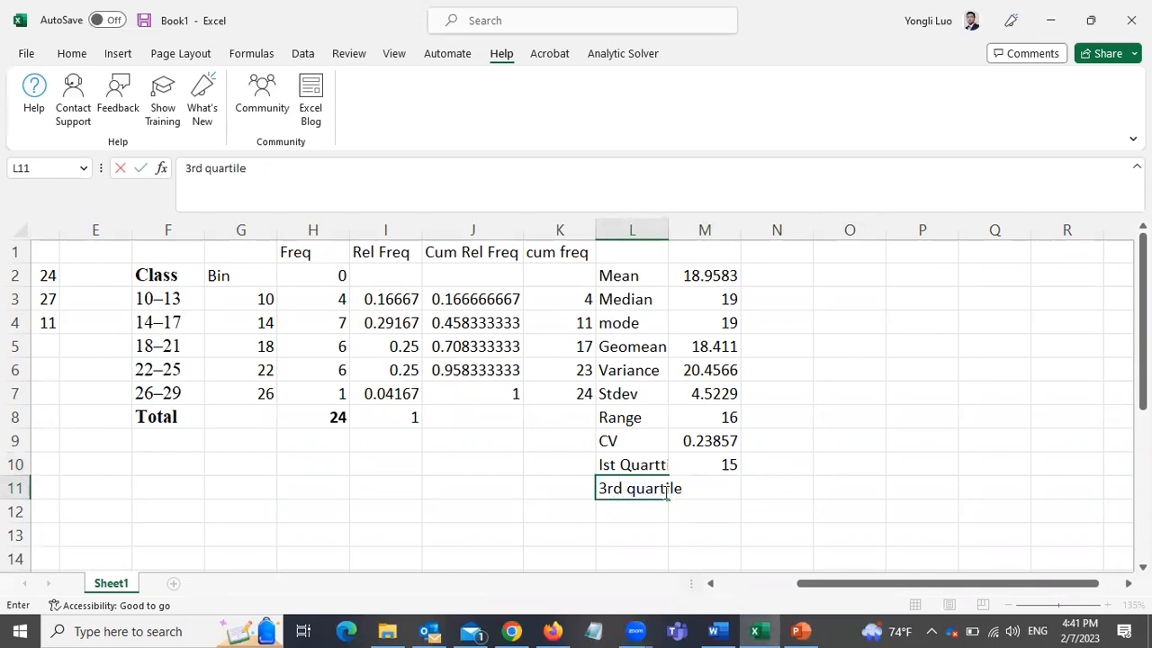
click(793, 502)
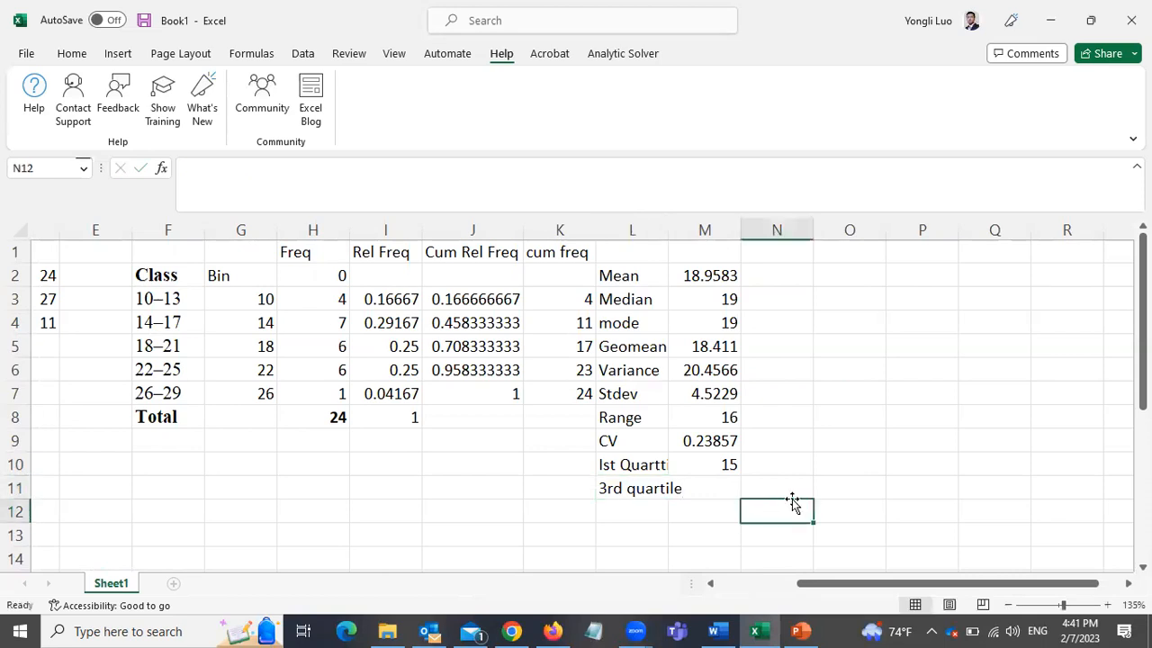
- Compute the third quartile of the data in M11 with the formula =QUARTILE.EXC(B2:B25,3)
click(720, 489)
text(=)
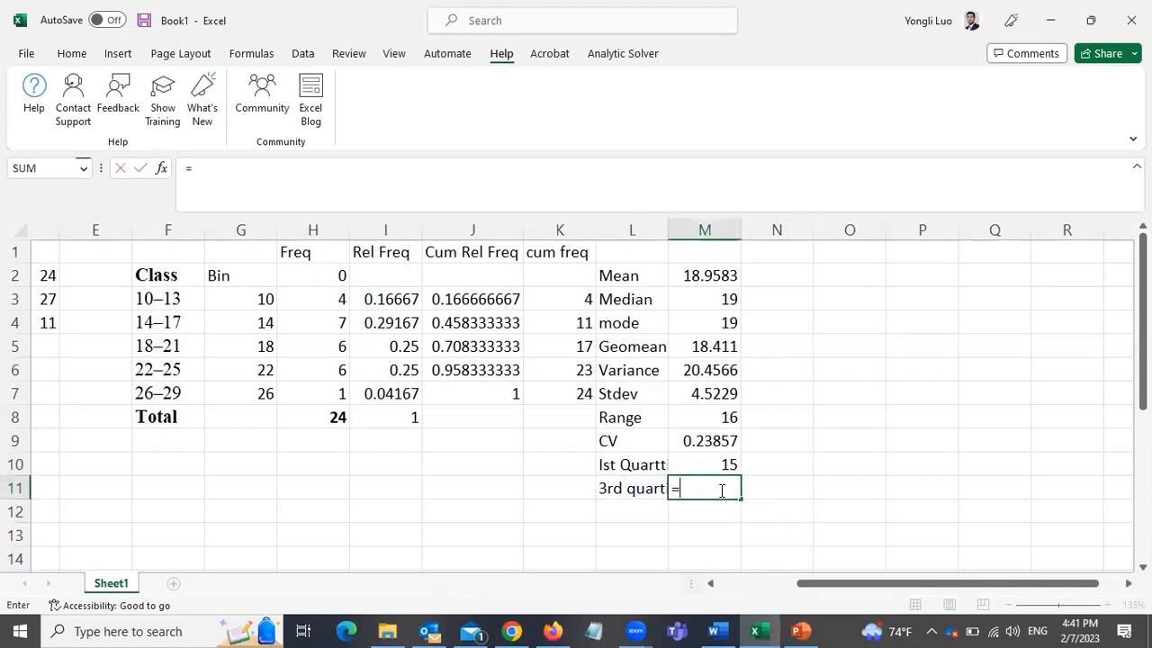
text(qu)
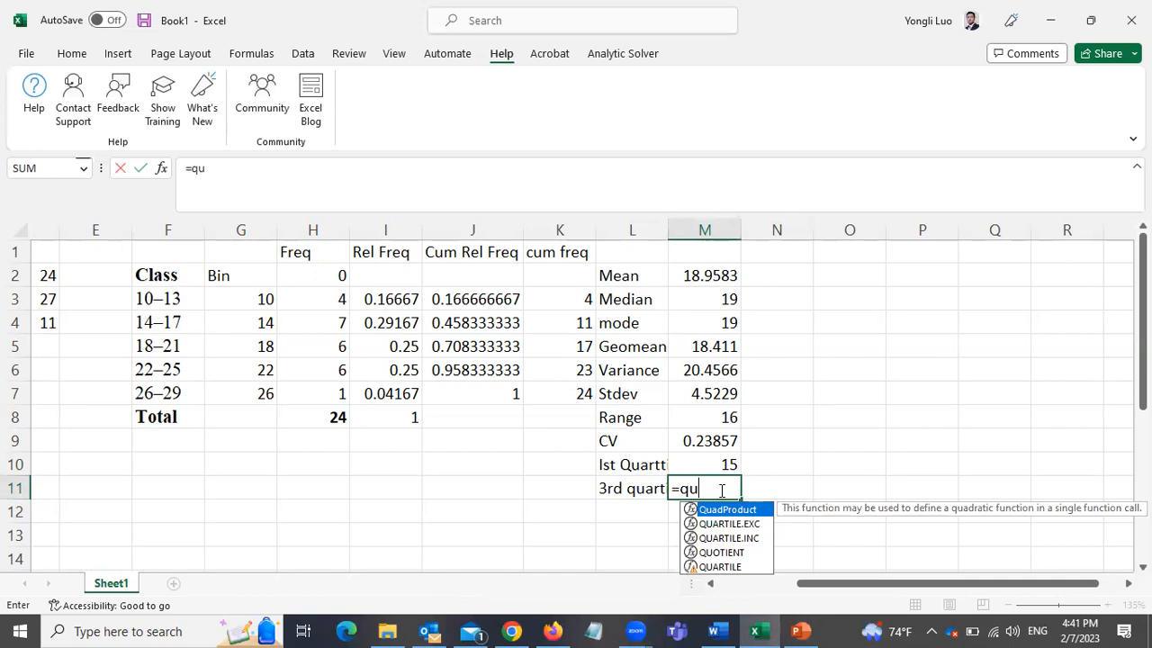
text(a)
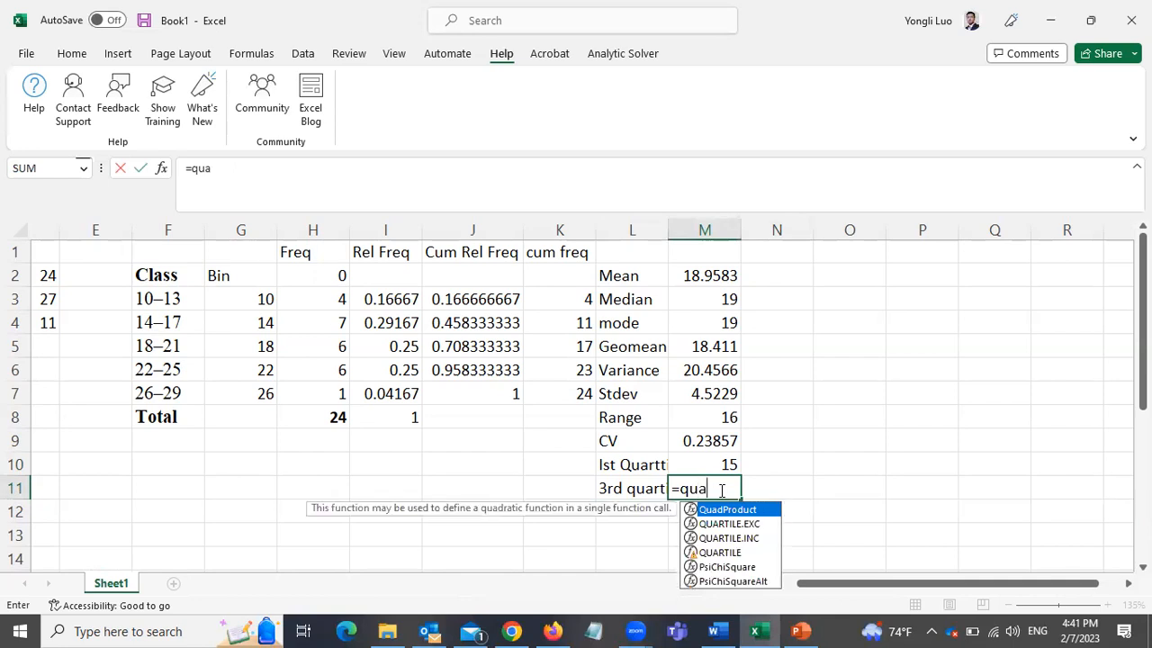
text(rtile)
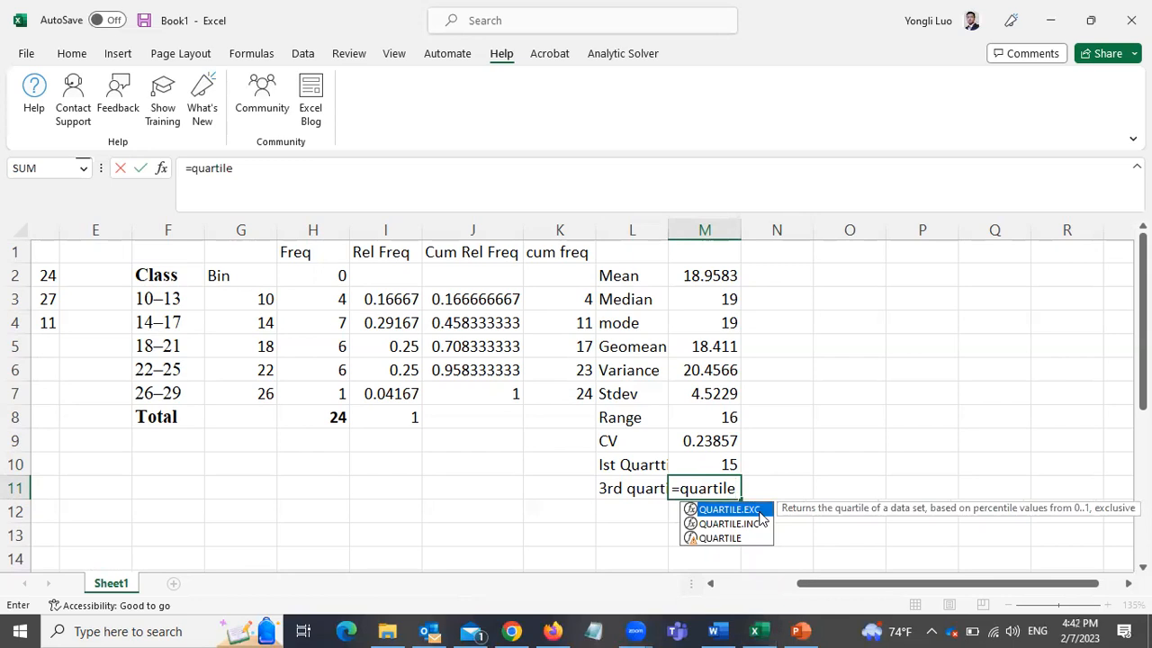
double_click(759, 510)
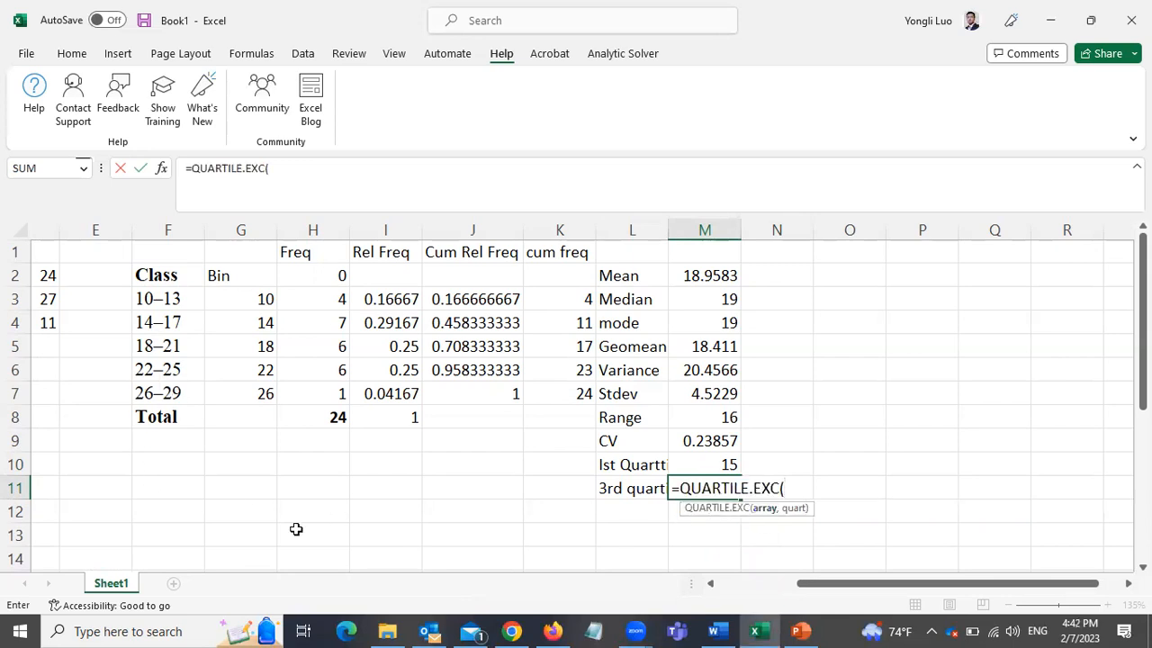
drag(812, 583, 618, 581)
click(146, 280)
drag(146, 284, 141, 545)
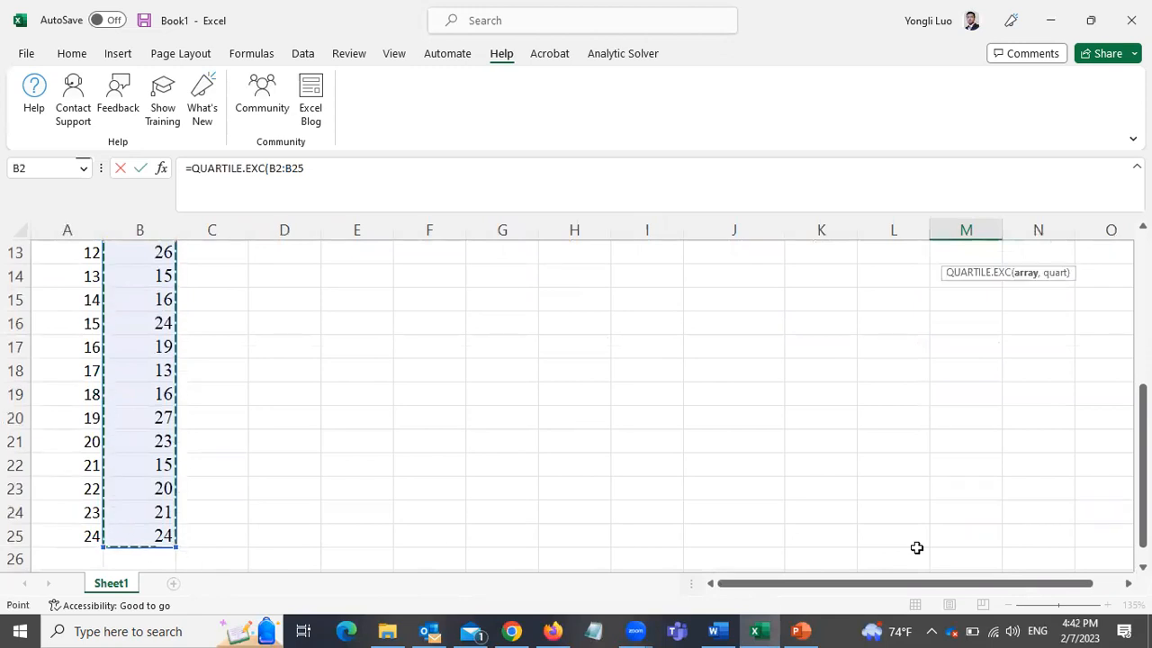
drag(903, 586, 1100, 569)
drag(1142, 522, 1121, 340)
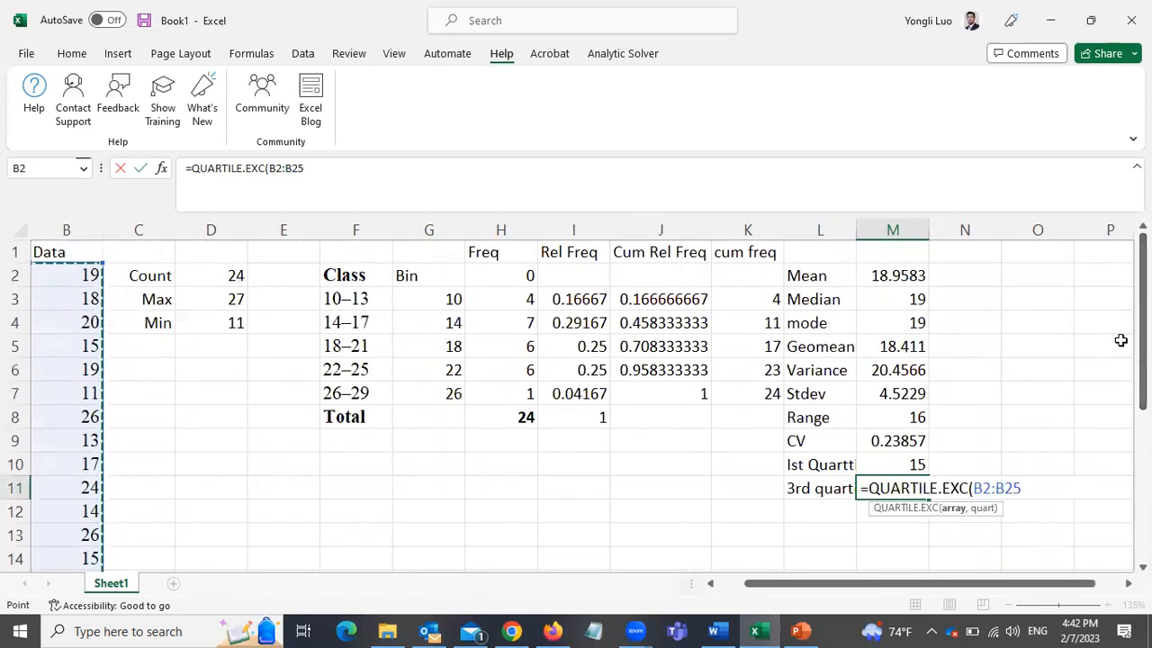
text(,3)
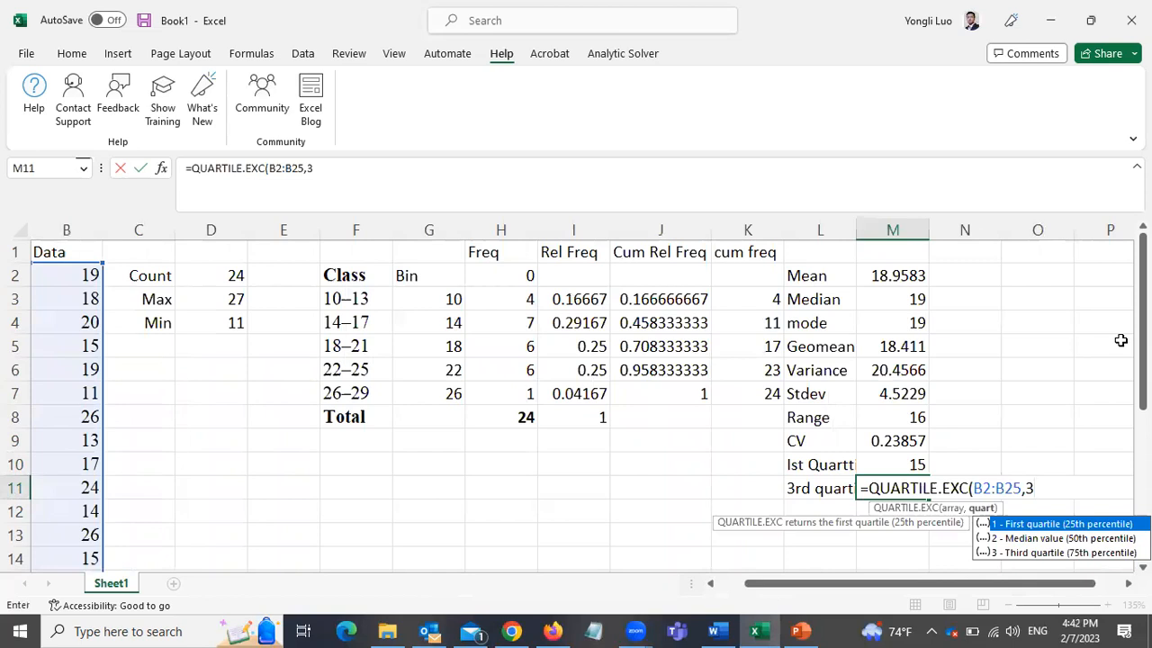
text())
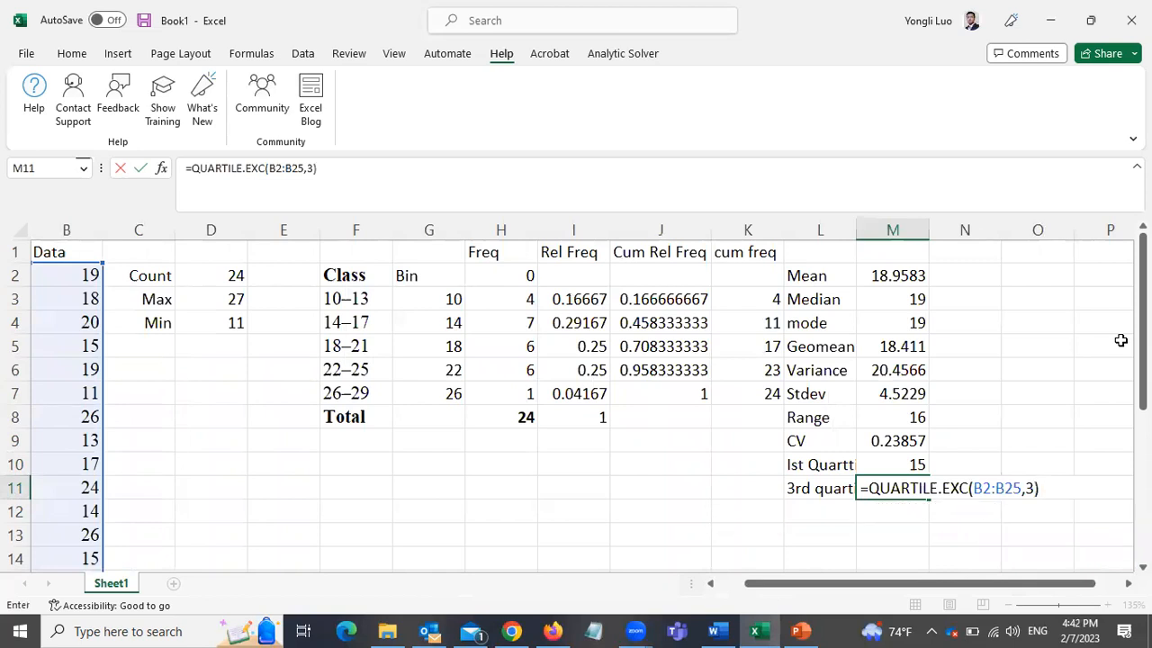
key(Return)
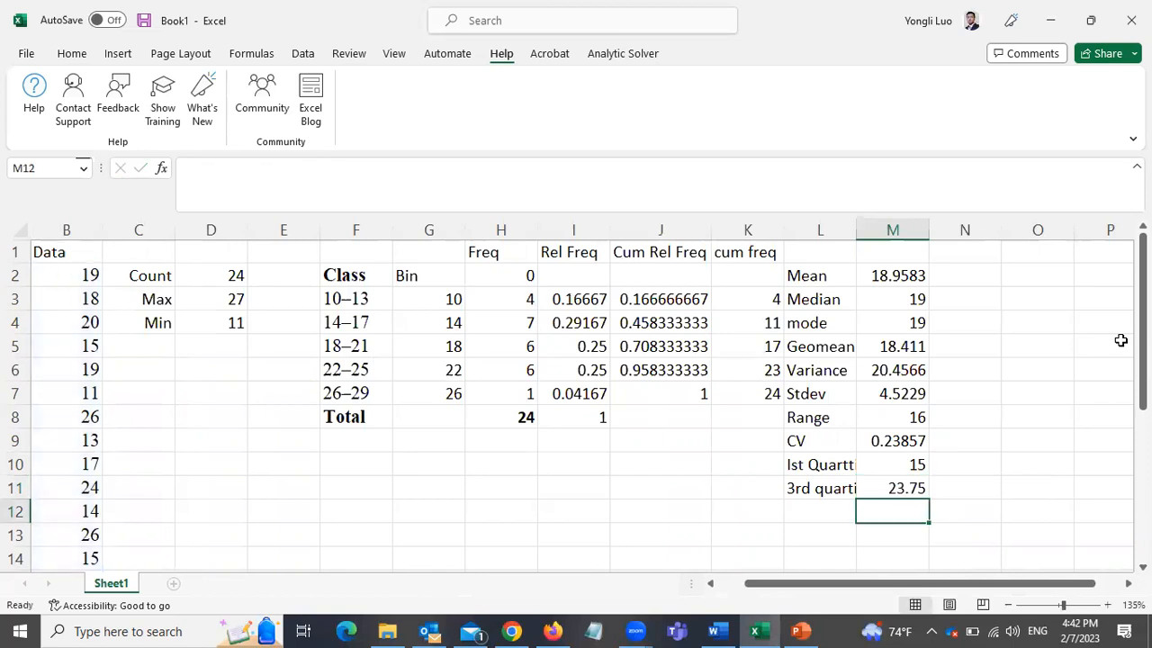
- Check the range, quartile and interquartile task in the Word document, then return to the Excel worksheet
click(718, 631)
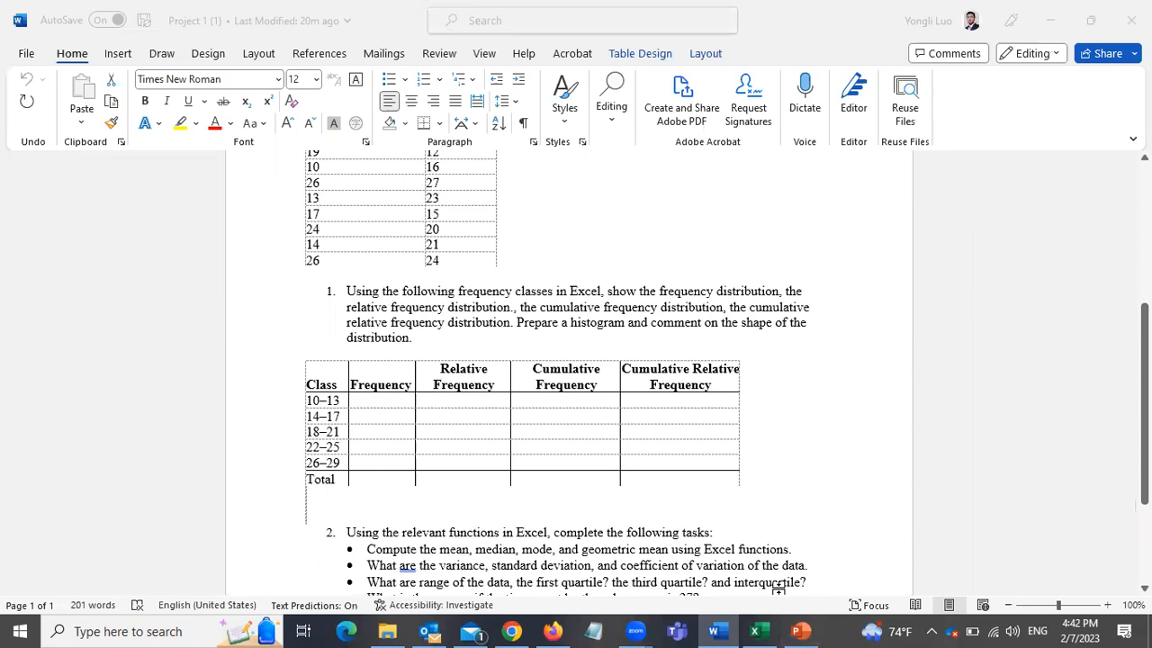
click(715, 630)
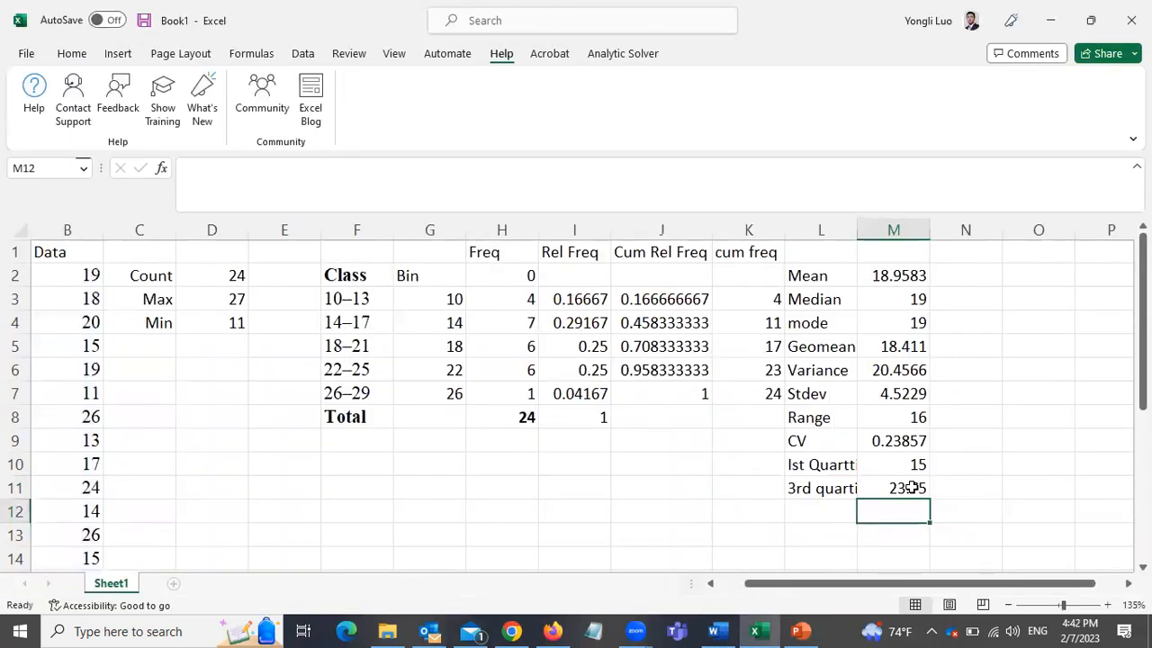